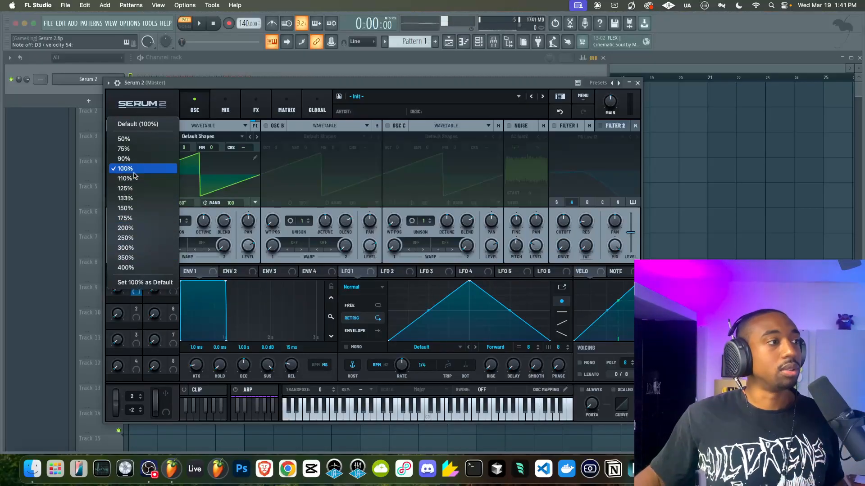
Step: Dismiss the interface scale list without changing it and leave Oscillator A switched off after comparing it on and off
click(139, 147)
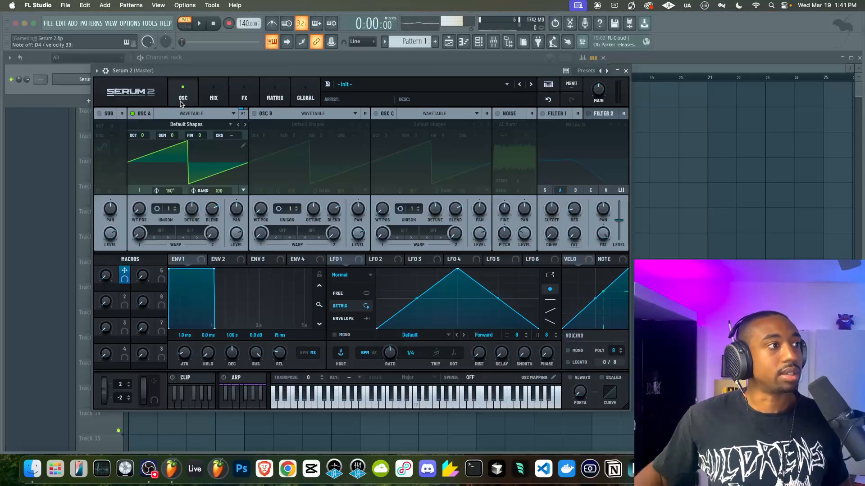
click(132, 114)
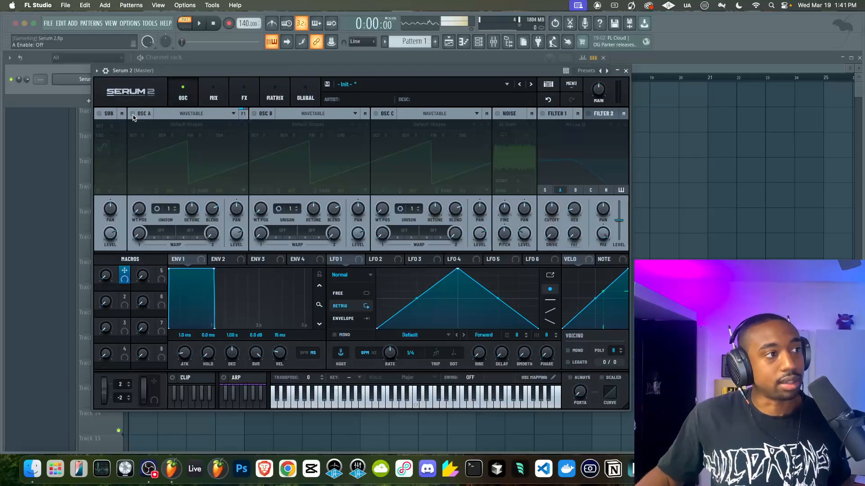
click(132, 114)
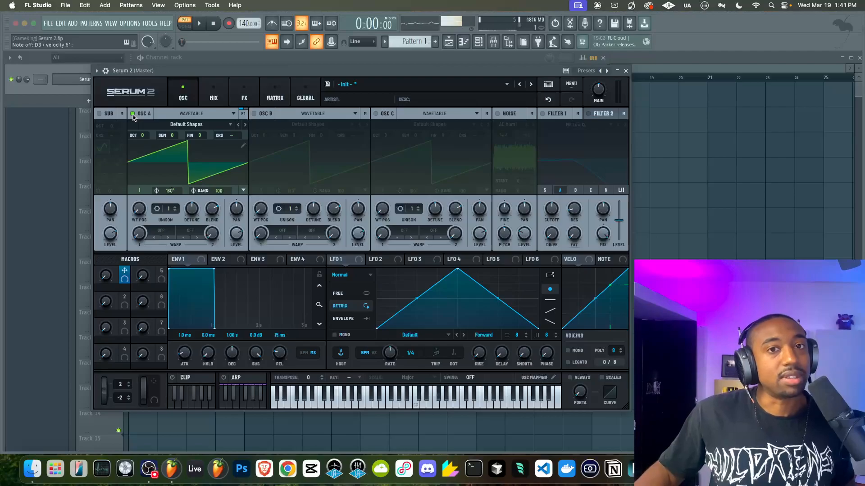
click(132, 114)
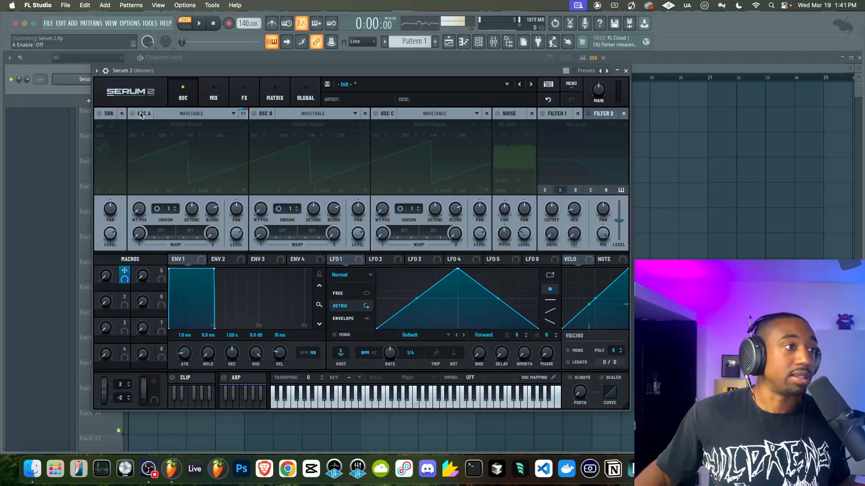
Step: Try out the noise oscillator by enabling it and adjusting its level, and switch it off again
click(498, 114)
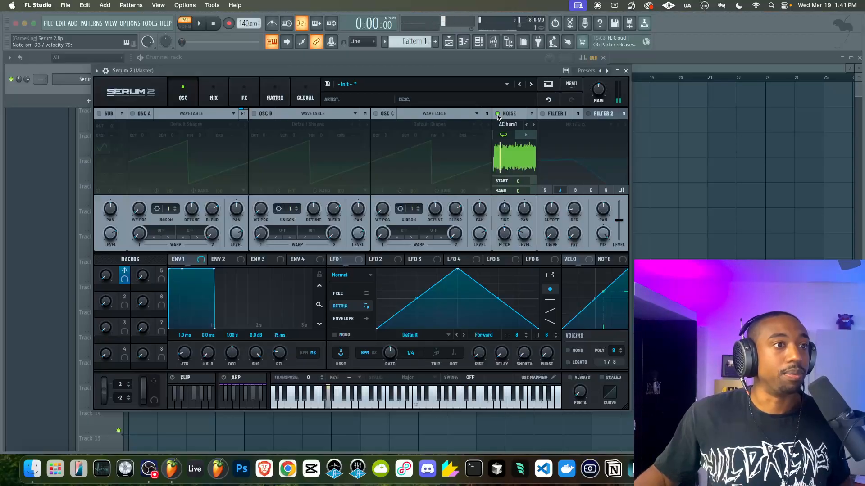
drag(524, 233, 521, 200)
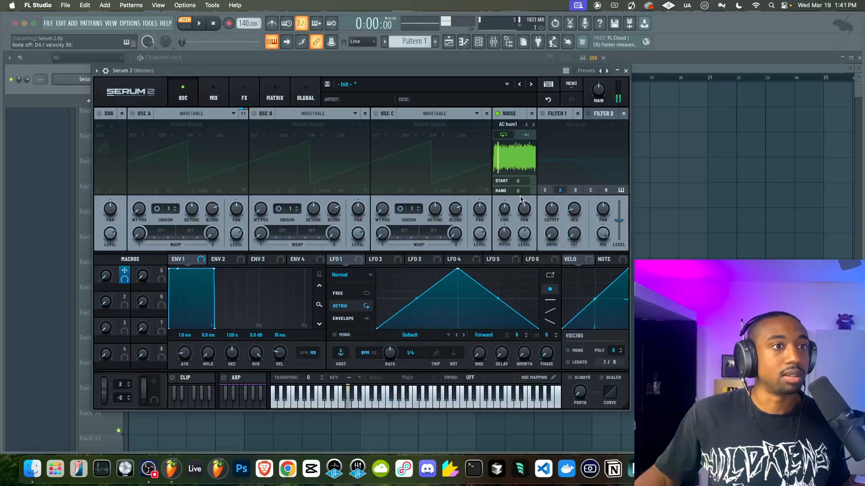
click(498, 114)
Step: Enable Filter 1 and the noise oscillator, and route the noise through the filter
click(544, 114)
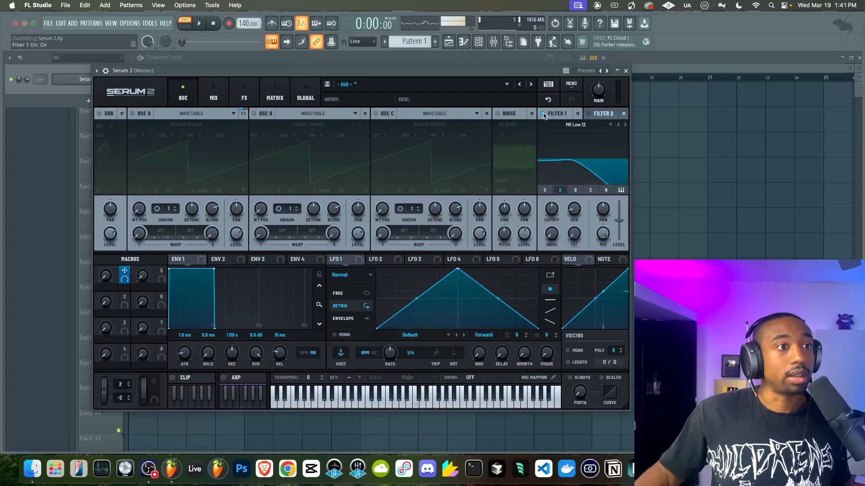
click(498, 114)
click(606, 190)
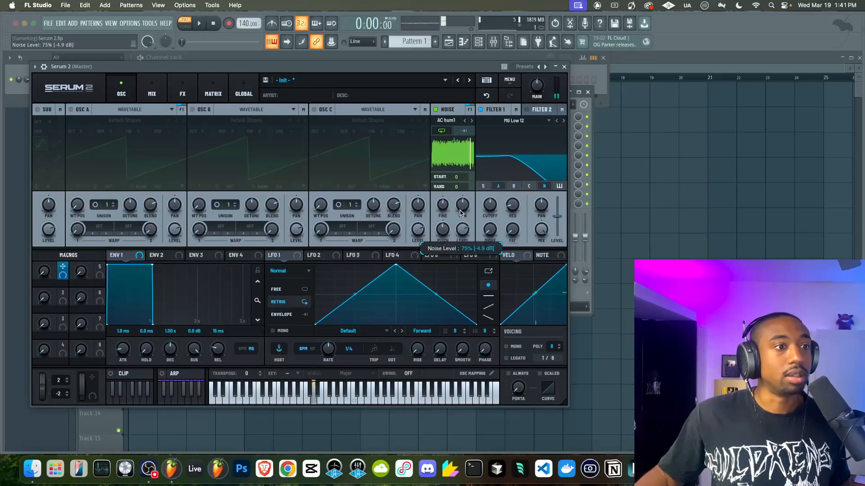
Step: Raise Filter 1's resonance strongly and turn on its key tracking
drag(512, 205, 512, 106)
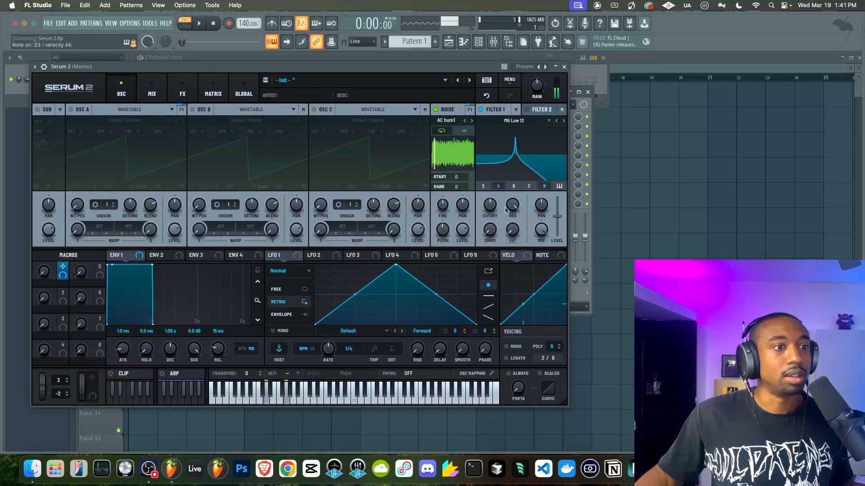
click(560, 187)
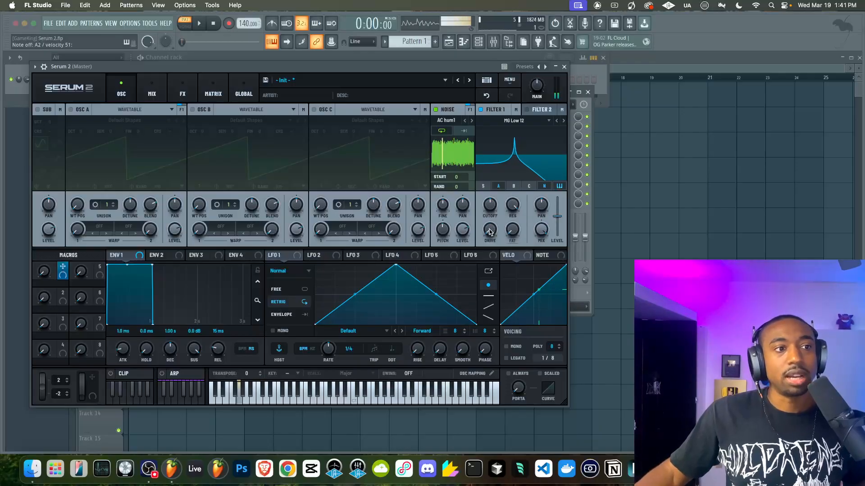
Step: Switch off Filter 1 and the noise oscillator, and leave Oscillator A off
click(481, 110)
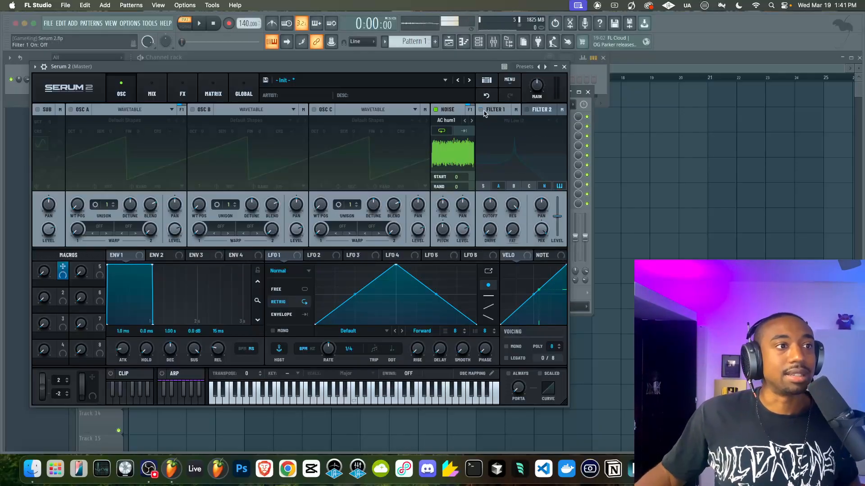
click(436, 110)
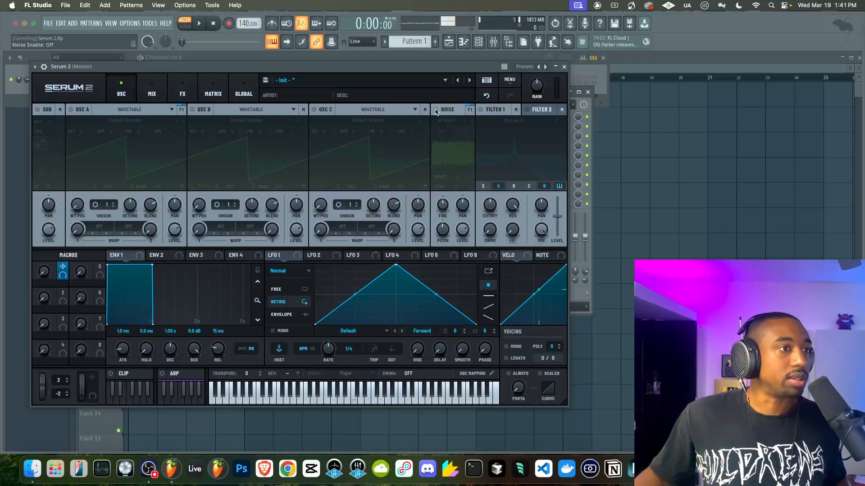
click(71, 110)
click(71, 110)
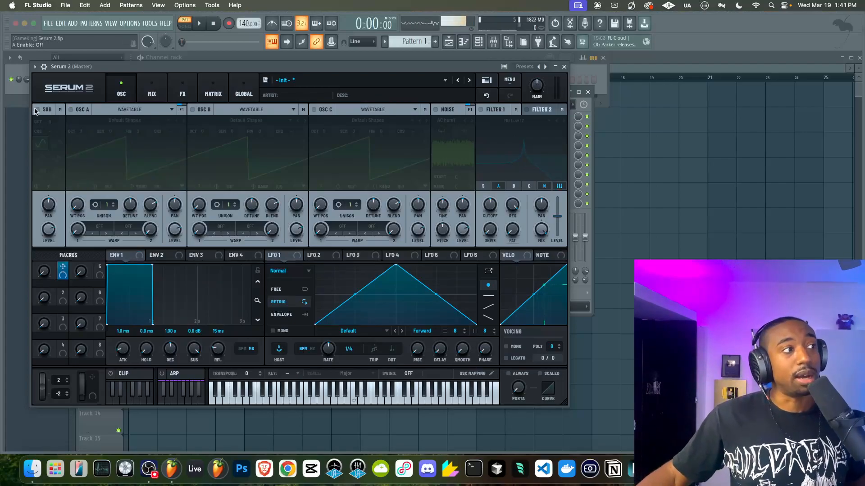
Step: Enable the sub oscillator and set its octave to -2
click(38, 110)
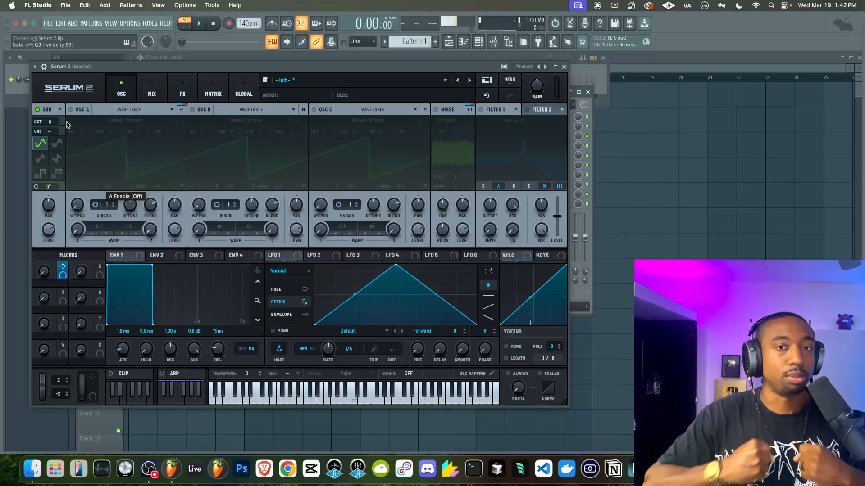
drag(53, 124, 53, 131)
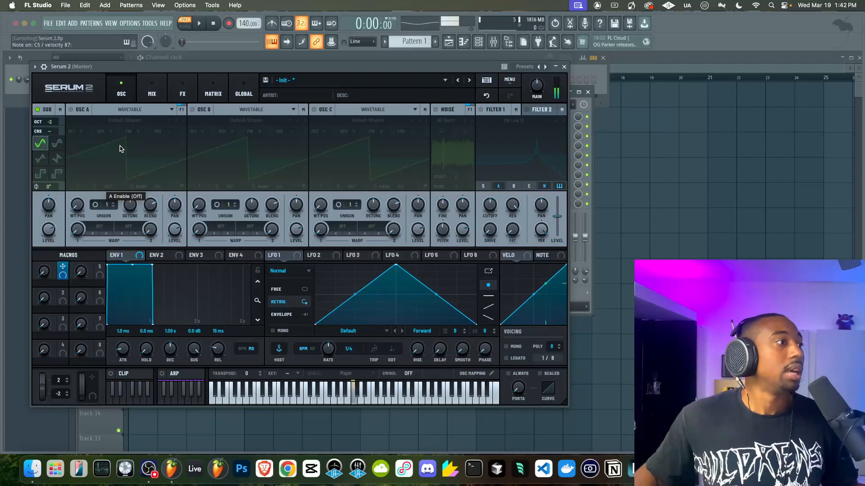
Step: Enable Oscillator A and lower its level to about 46%
click(70, 110)
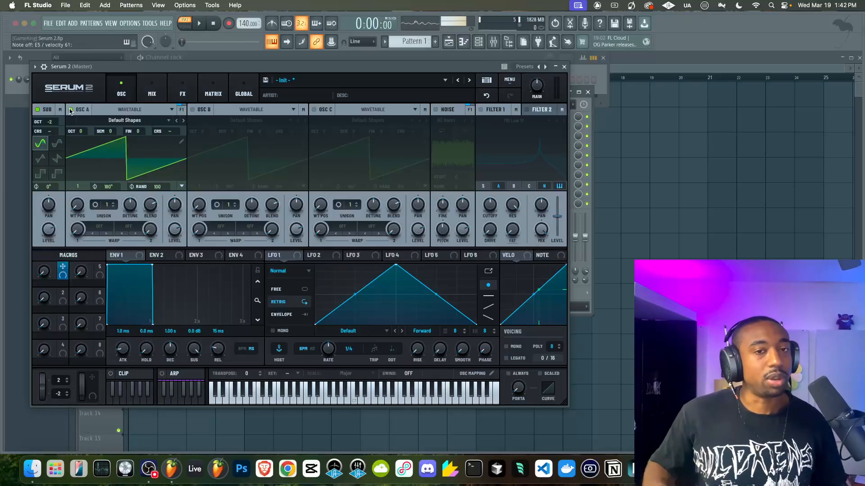
drag(176, 231, 179, 263)
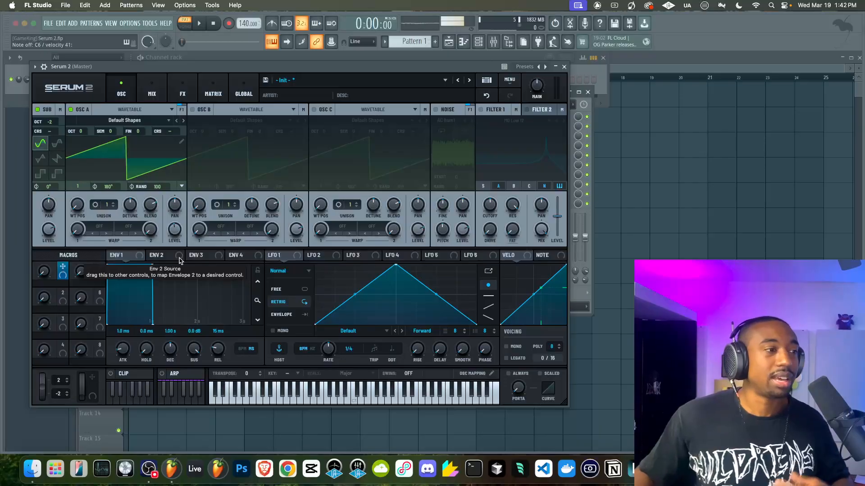
drag(237, 72, 220, 57)
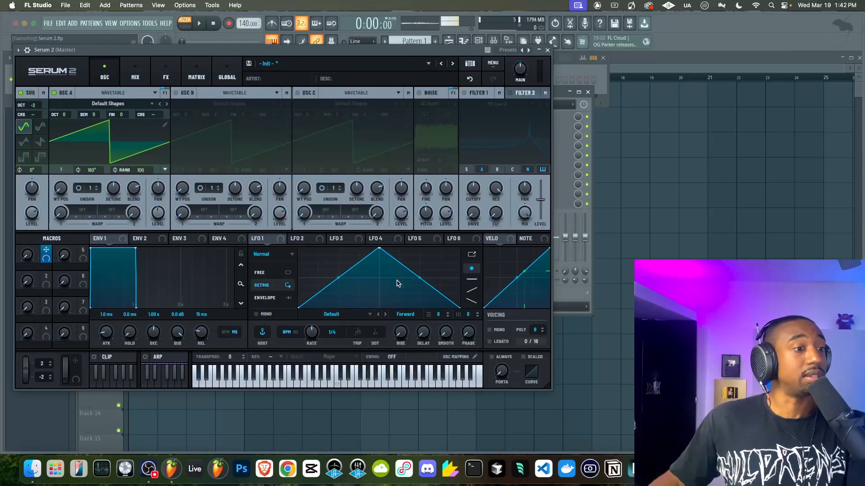
drag(304, 56, 323, 75)
click(474, 374)
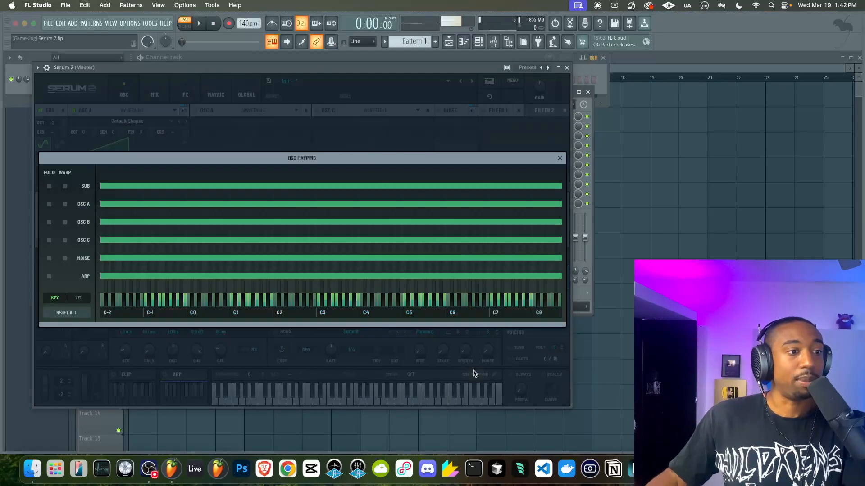
click(560, 158)
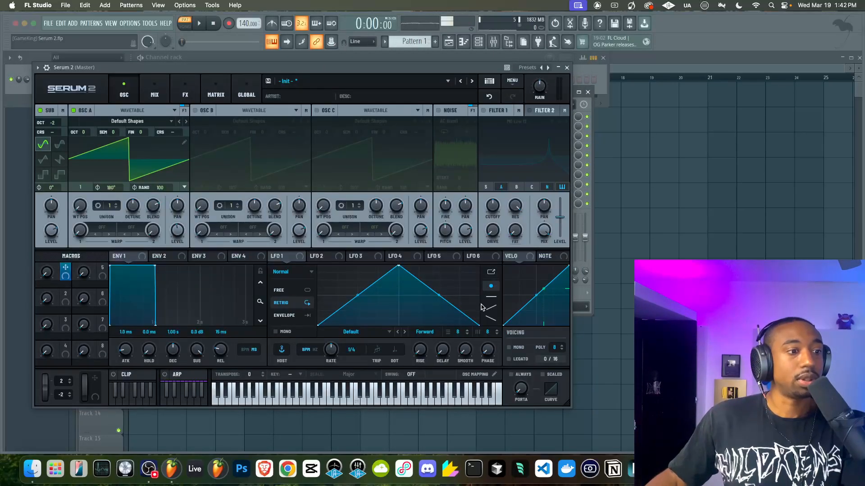
Step: Limit the sub oscillator's key range in the OSC Mapping so that it ends at about C2
click(481, 375)
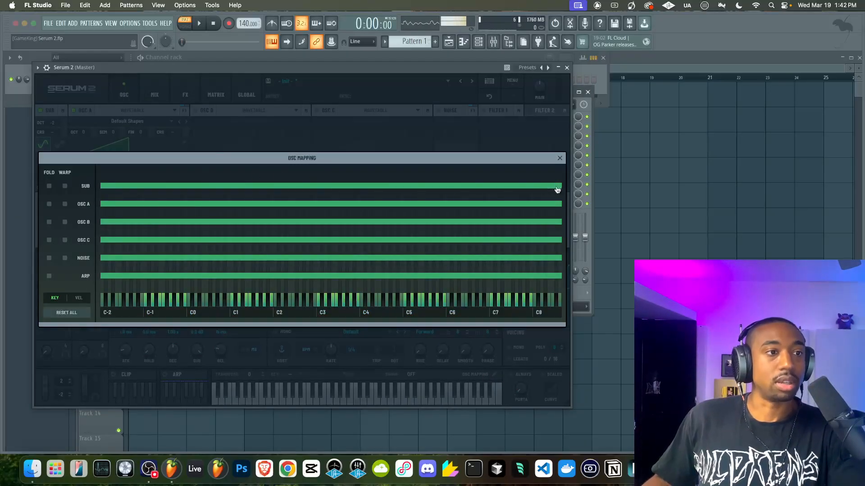
drag(558, 187, 276, 194)
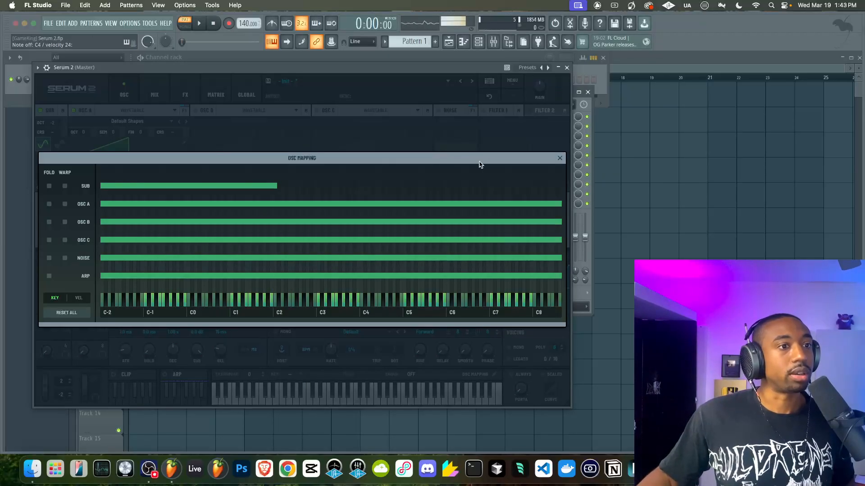
click(560, 157)
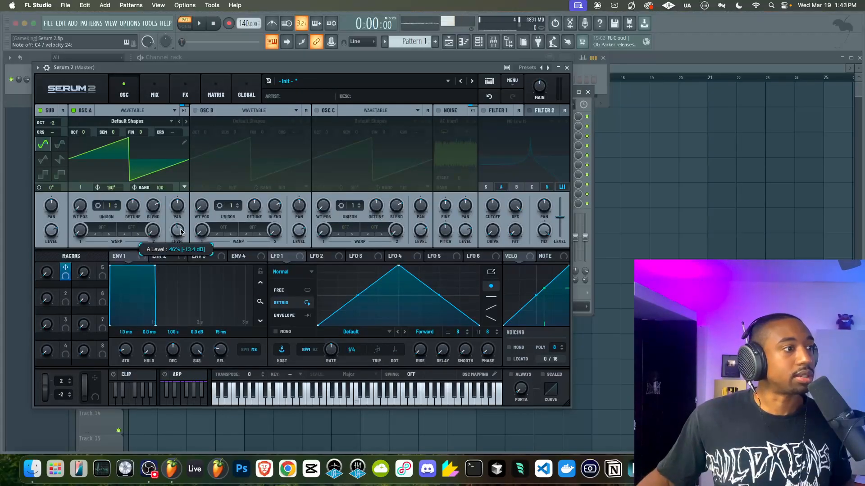
Step: Set the sub oscillator's octave to +4 and trim its mapped key range to end just below C2
drag(53, 123, 55, 88)
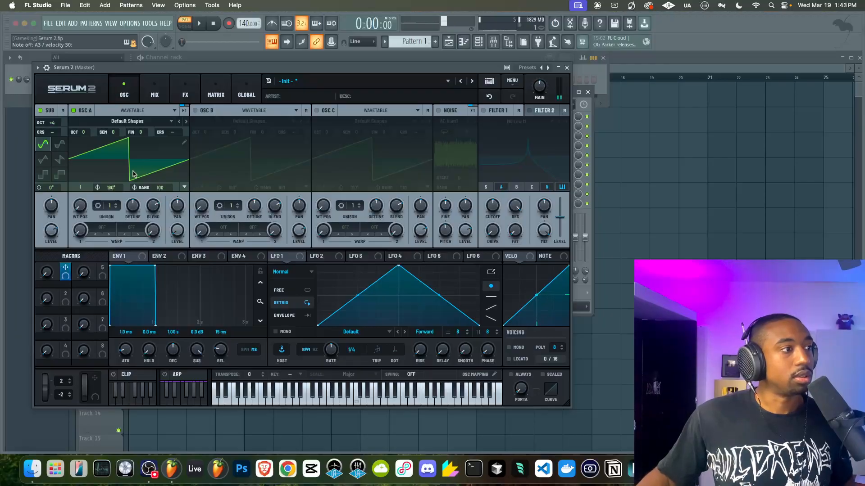
click(477, 375)
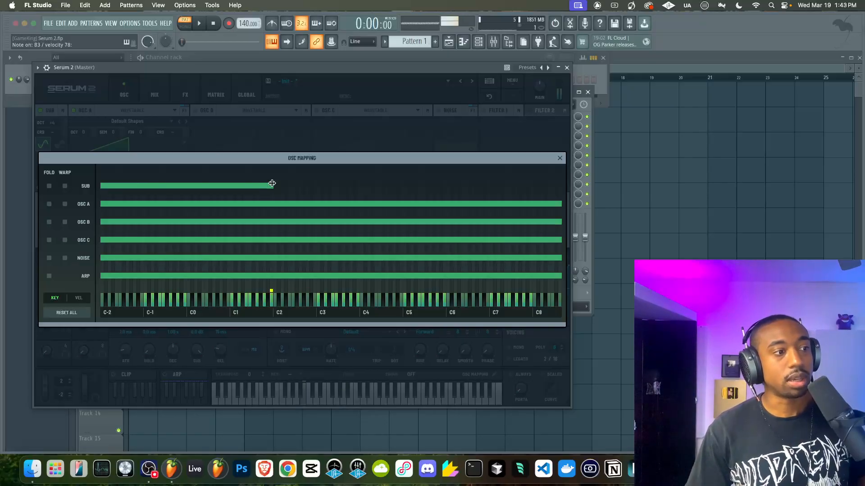
click(560, 158)
Step: Set the sub oscillator's octave to -1 and raise Oscillator A's level slightly
drag(51, 122, 55, 153)
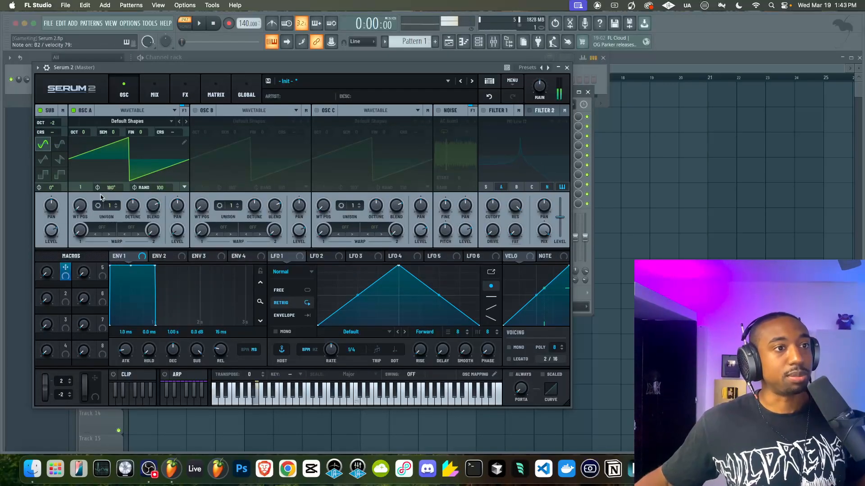
scroll(52, 123, up, 1)
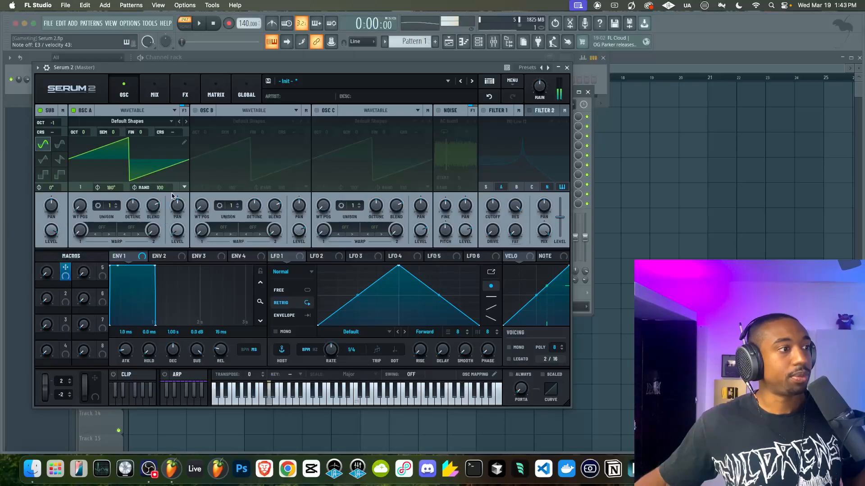
drag(178, 231, 177, 220)
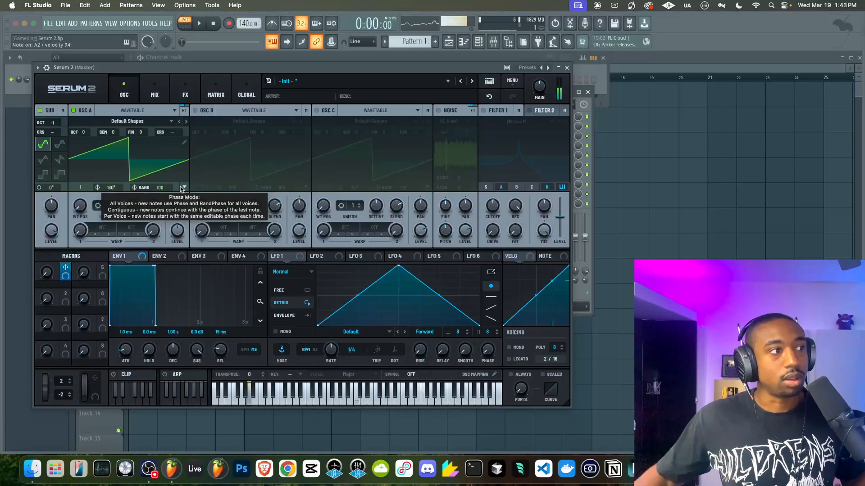
Step: Change the sub oscillator's waveform to square after trying the pulse shape
click(59, 173)
click(43, 174)
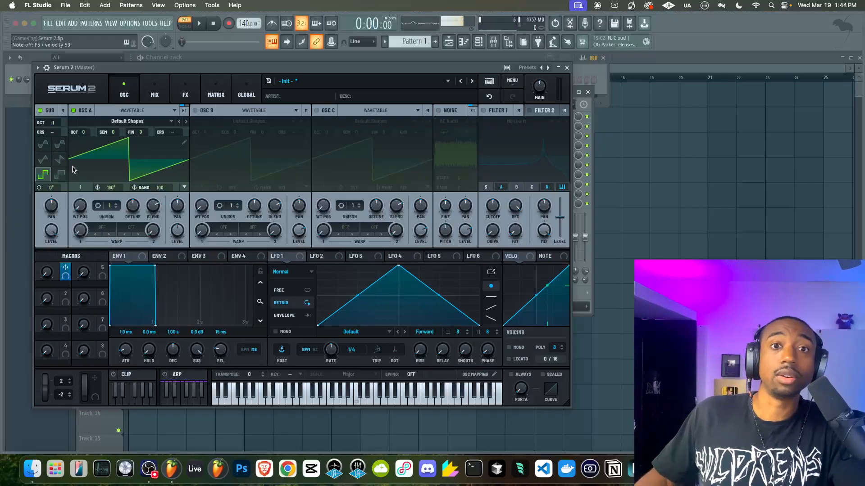
Step: Examine the key and velocity ranges of all oscillators in the OSC Mapping, and close it
click(473, 376)
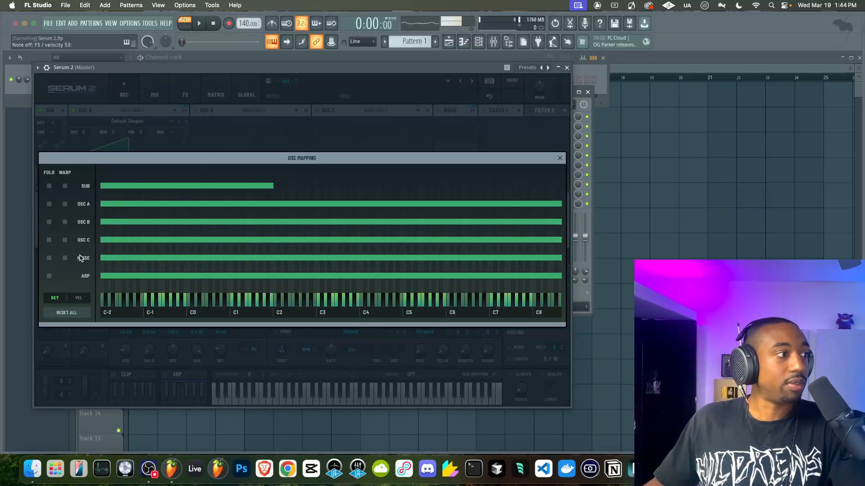
click(79, 299)
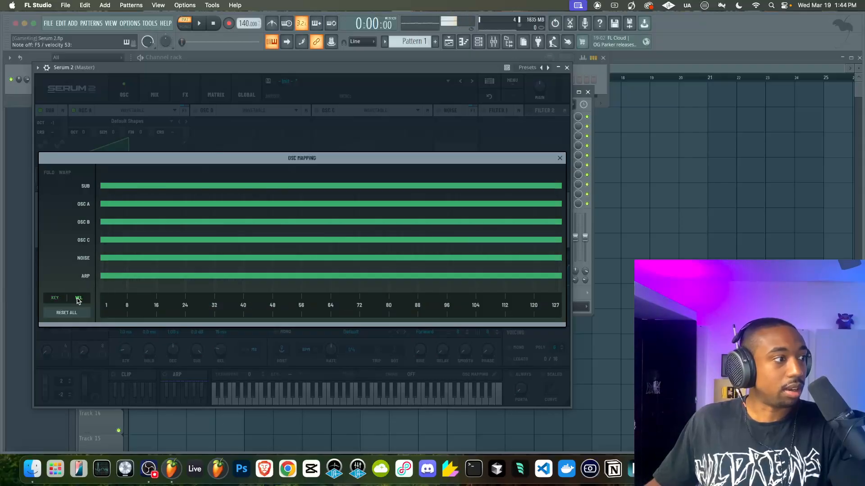
click(65, 299)
click(75, 300)
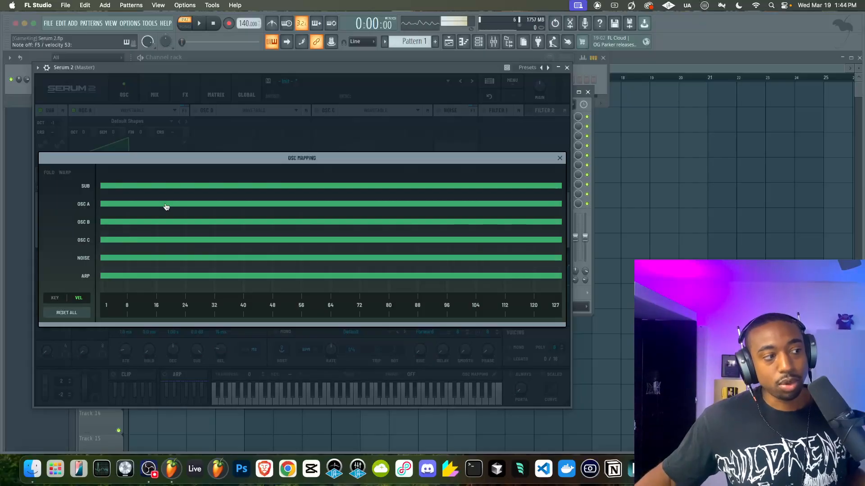
click(55, 298)
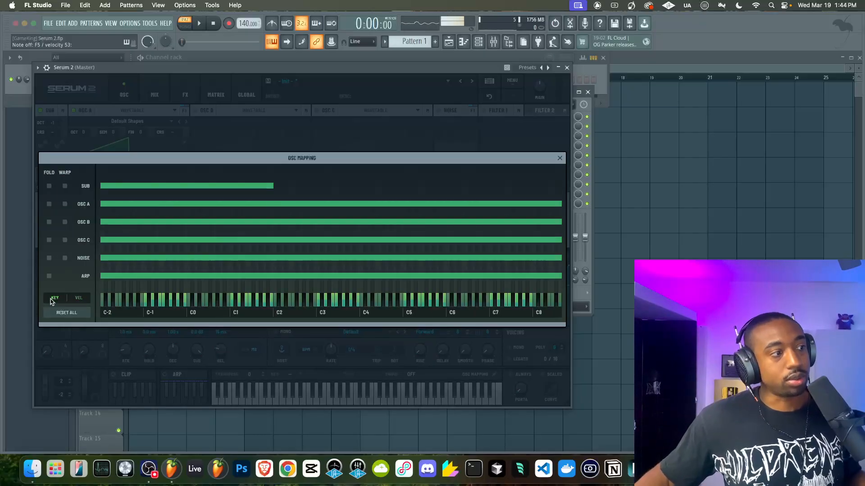
click(560, 158)
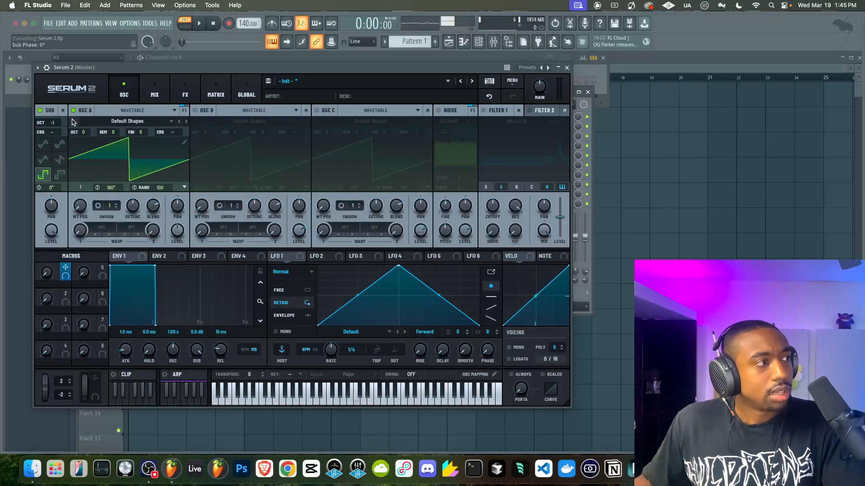
Step: Look at the sub oscillator's output routing and set its destination to Filter
click(63, 111)
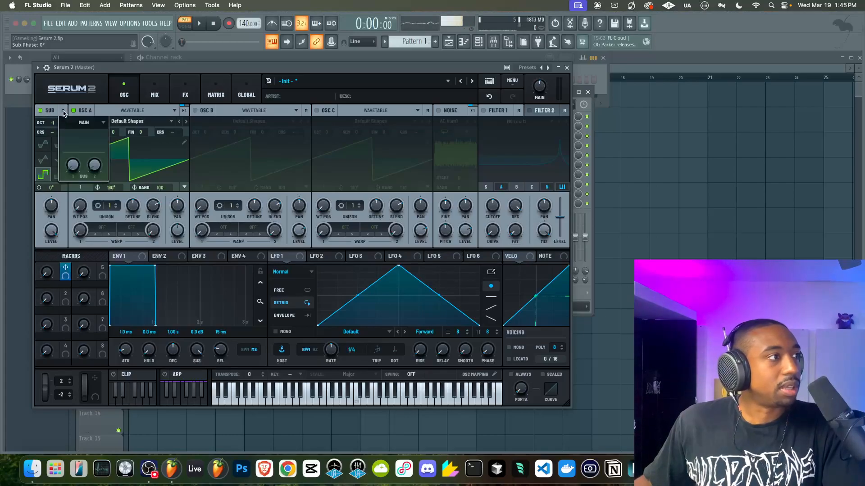
click(73, 123)
click(73, 123)
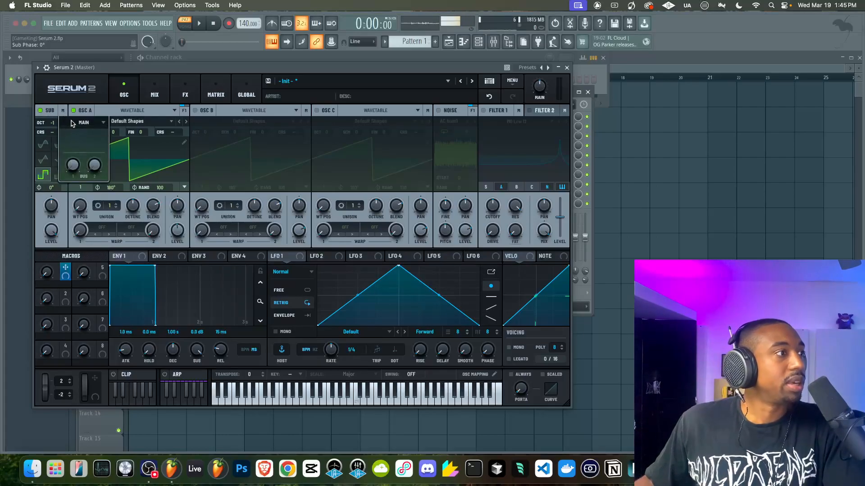
click(63, 111)
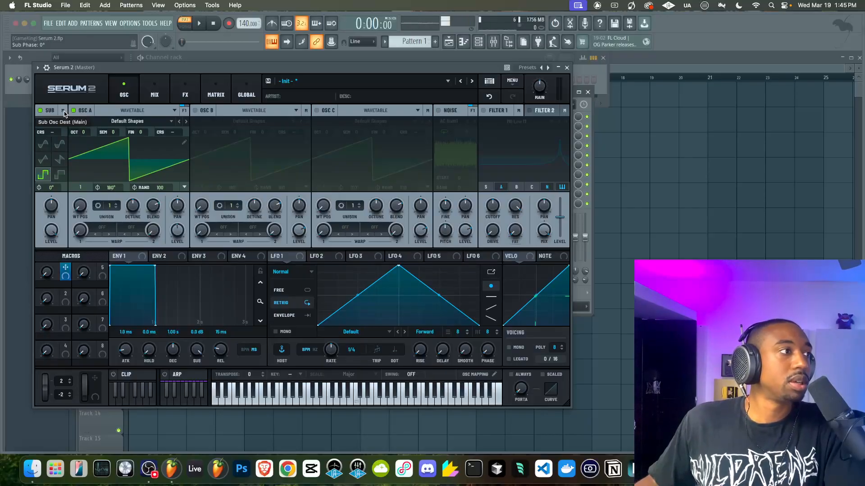
click(64, 114)
click(74, 123)
click(76, 133)
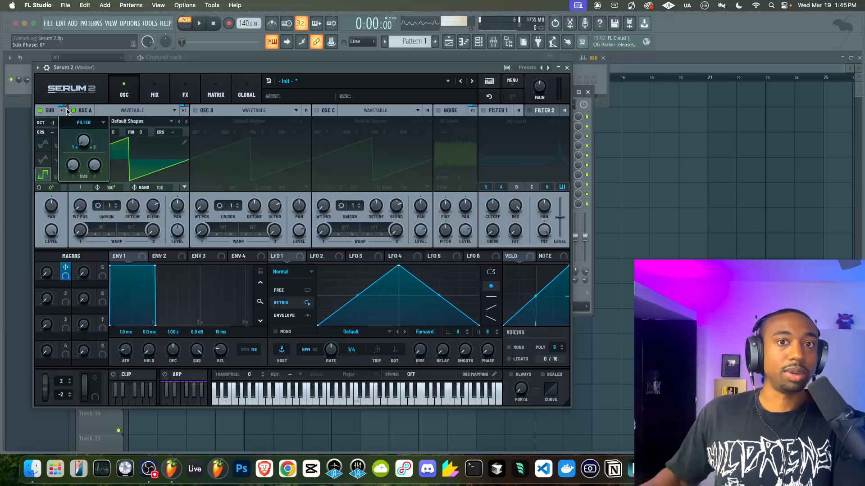
Step: Try the sub oscillator's Bus 1 send, return it to 0%, and check its routing settings again
mouse_move(77, 167)
mouse_down()
mouse_move(80, 117)
mouse_move(77, 185)
mouse_move(74, 167)
mouse_up()
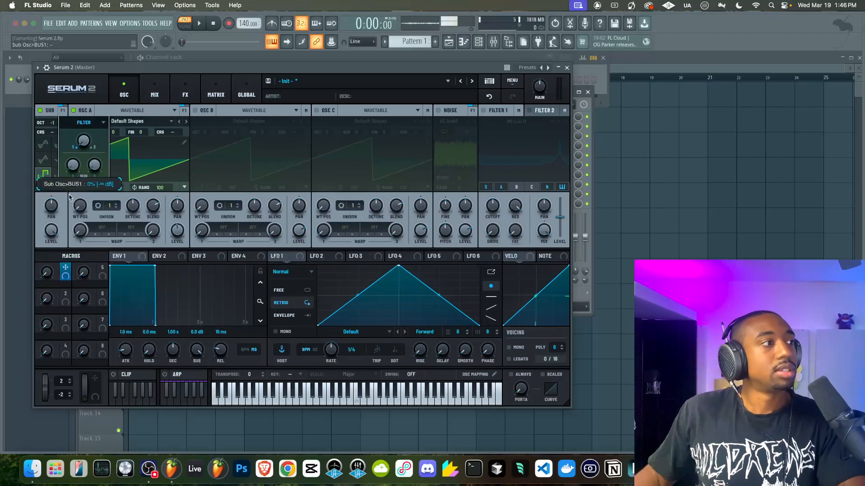
click(63, 111)
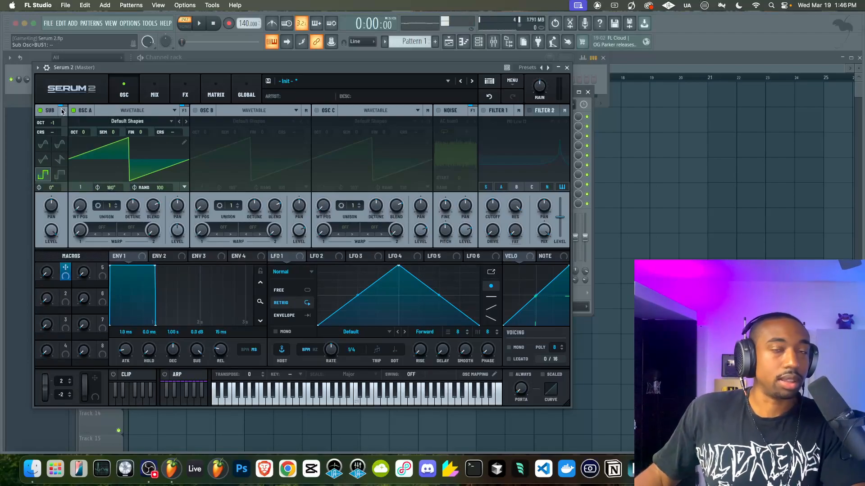
click(63, 111)
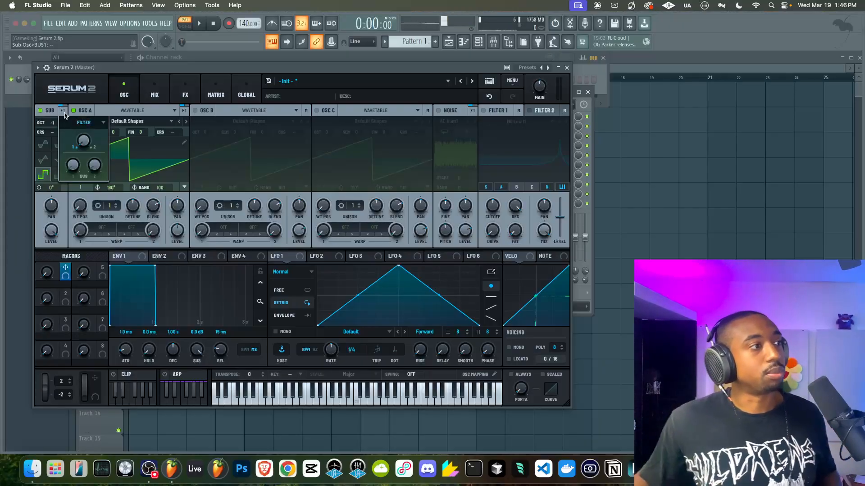
click(63, 111)
click(63, 111)
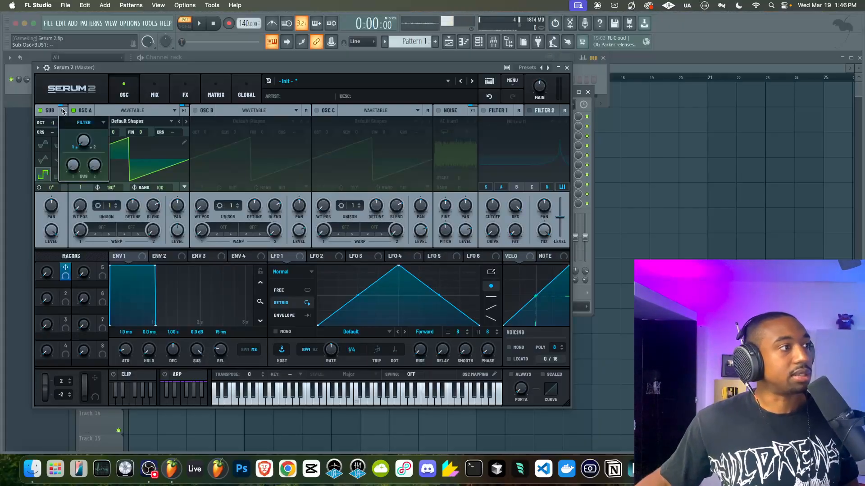
Step: Switch the sub oscillator's destination to Main and back to Filter to compare the two routings
click(63, 110)
click(63, 111)
click(82, 123)
click(77, 142)
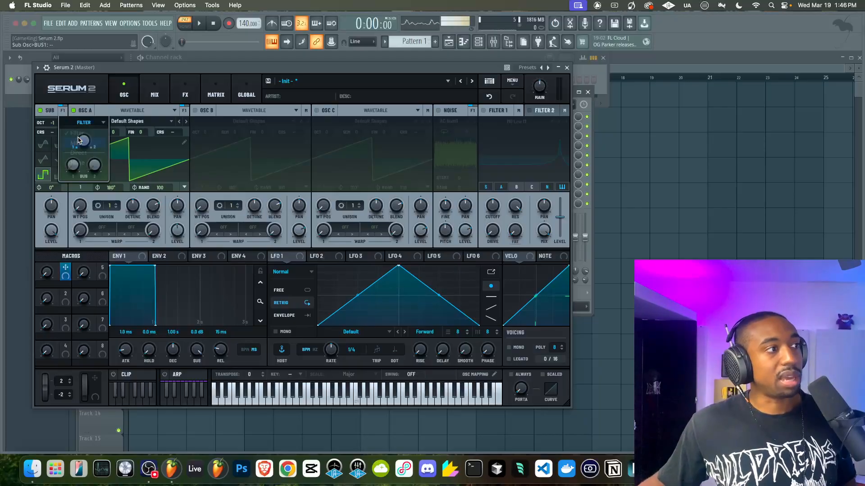
click(83, 123)
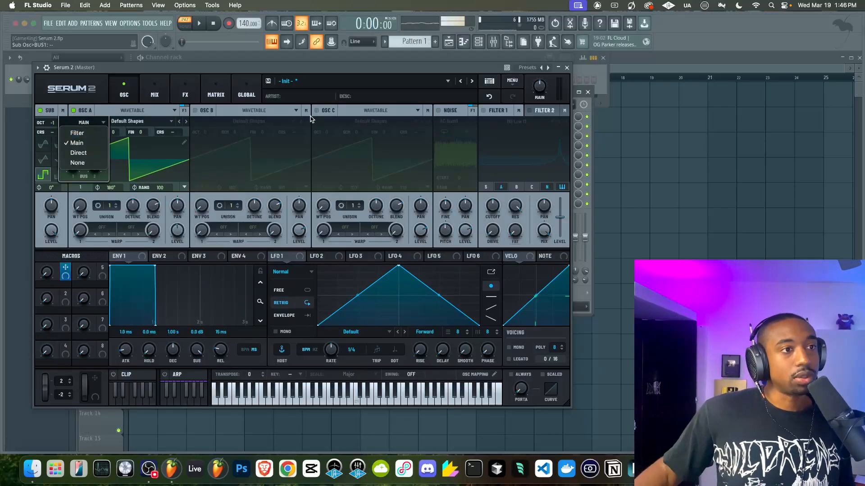
click(516, 122)
click(103, 125)
click(85, 136)
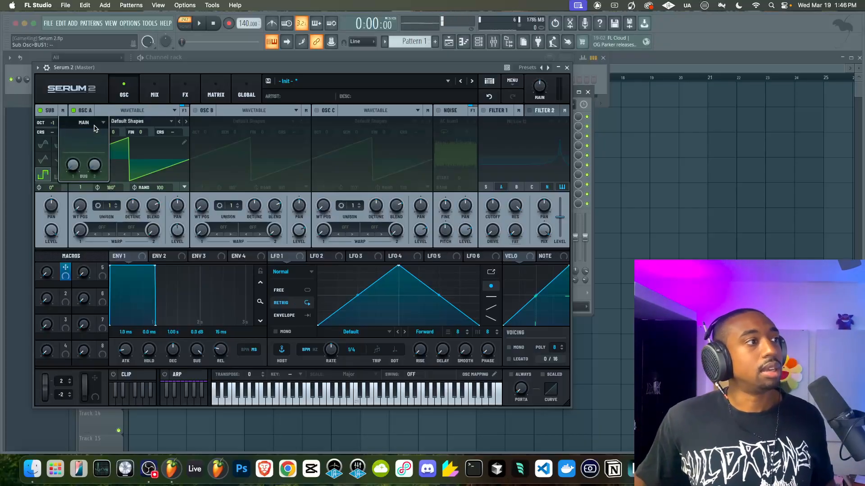
Step: Turn on Filter 1 and lower its resonance and cutoff
click(483, 111)
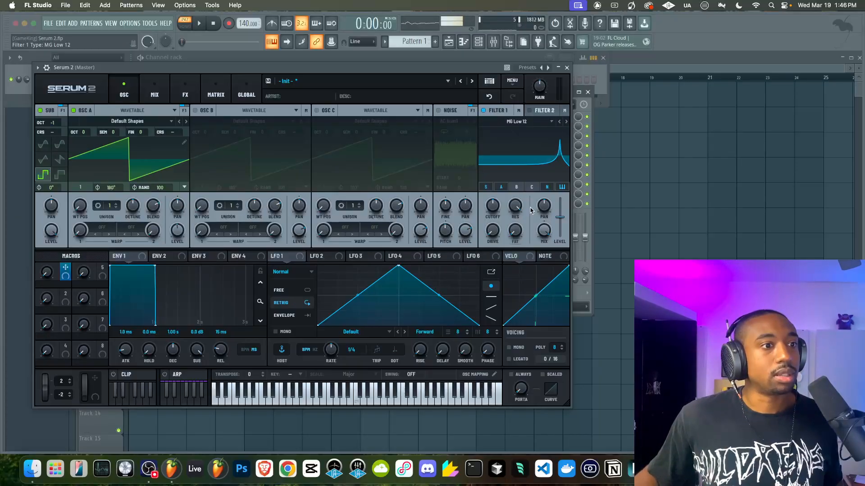
drag(515, 206, 413, 305)
right_click(505, 154)
click(333, 160)
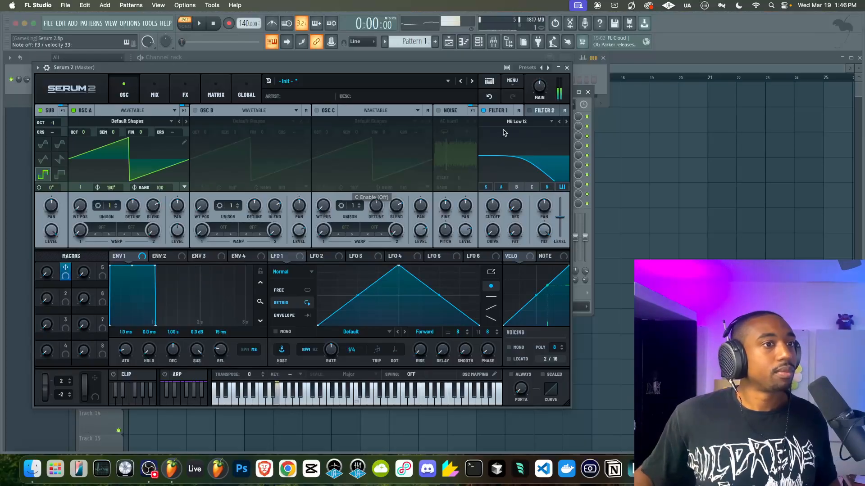
Step: Turn on Filter 2 and raise its cutoff
click(63, 111)
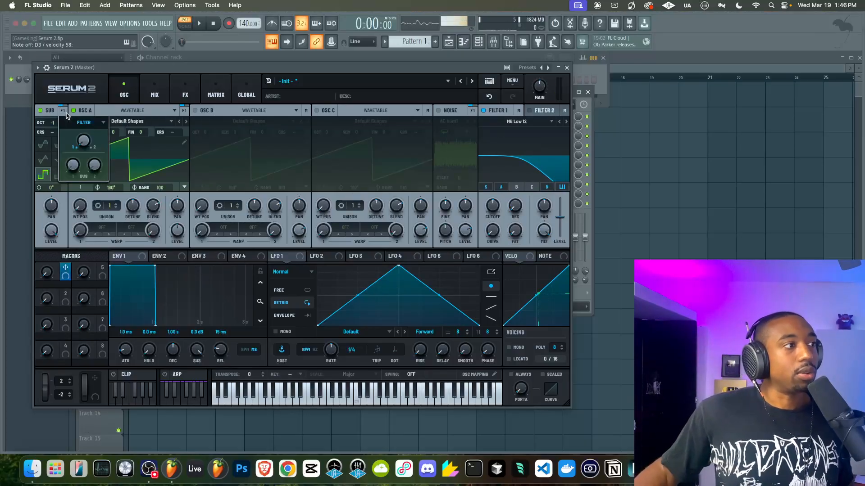
click(529, 111)
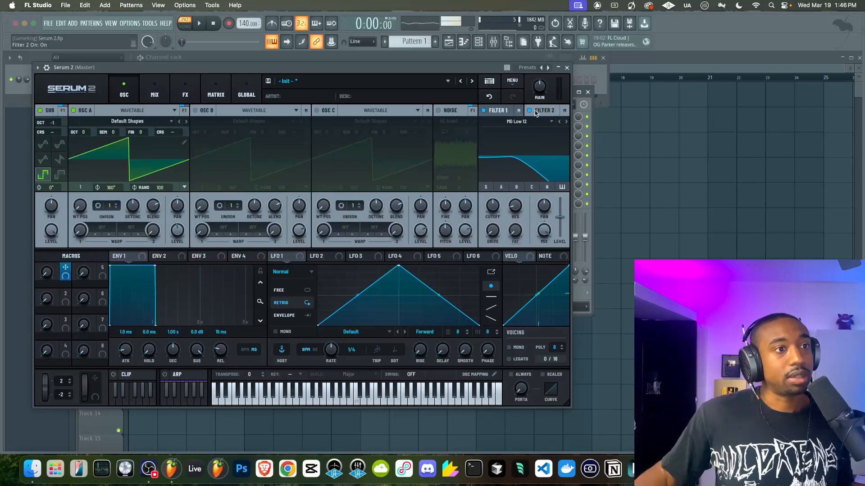
drag(494, 218, 496, 179)
Step: Balance the sub oscillator between Filter 1 and Filter 2 and assign LFO 1 to modulate that filter balance
click(62, 111)
drag(84, 141, 87, 118)
right_click(83, 134)
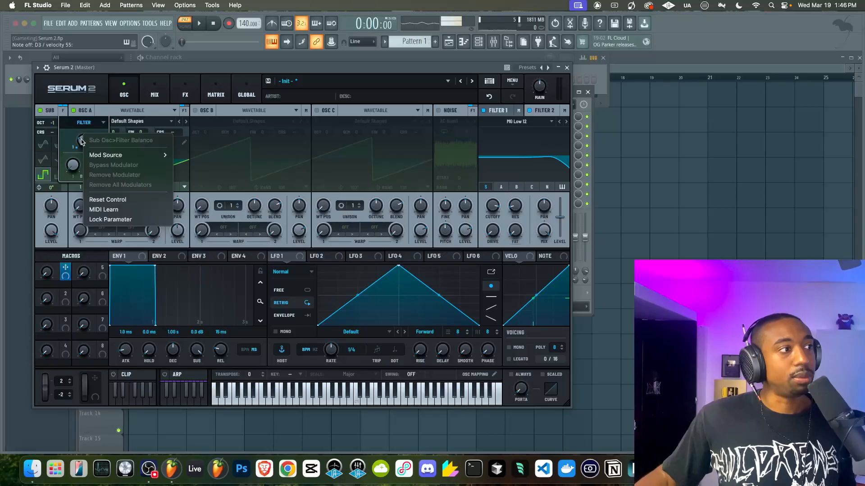
right_click(86, 140)
mouse_move(112, 165)
mouse_move(199, 168)
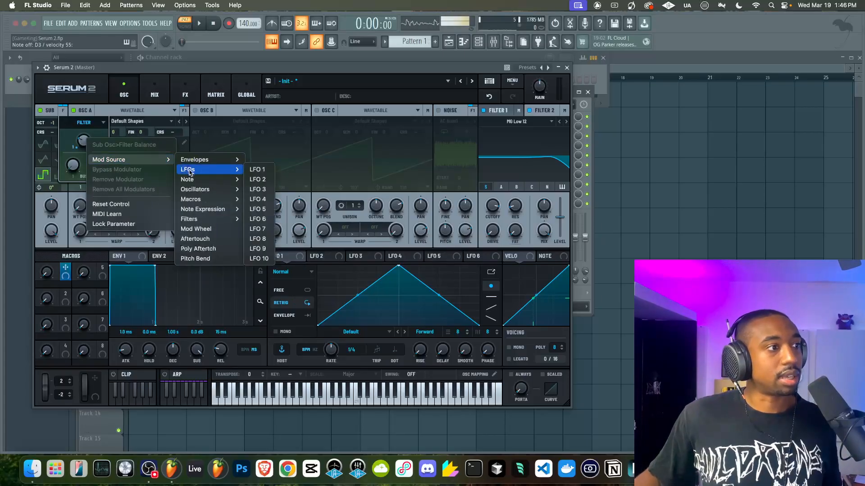
click(258, 170)
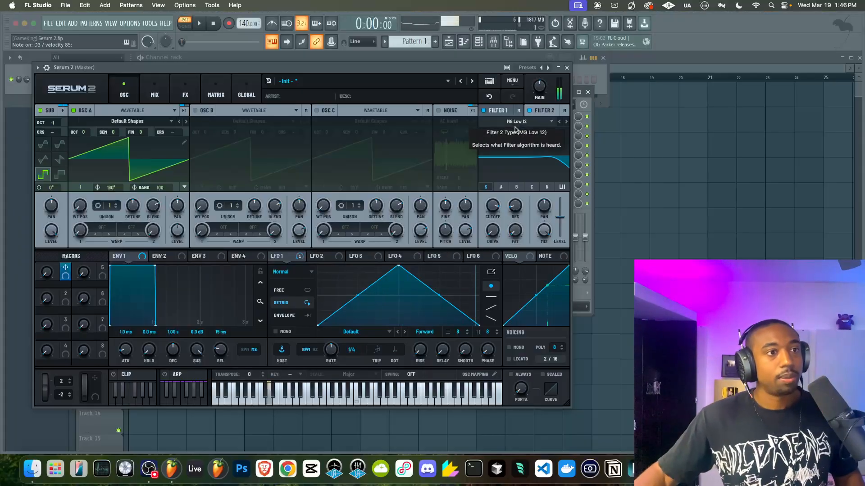
Step: Set Filter 2's cutoff to about 2628 Hz and turn off Oscillator A so only the sub plays
mouse_move(493, 206)
mouse_down()
mouse_move(495, 222)
mouse_move(524, 201)
mouse_move(492, 211)
mouse_up()
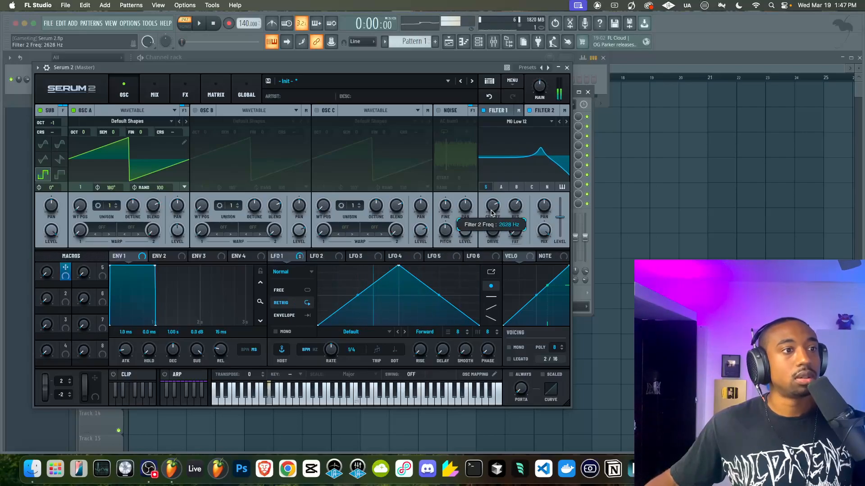
click(73, 110)
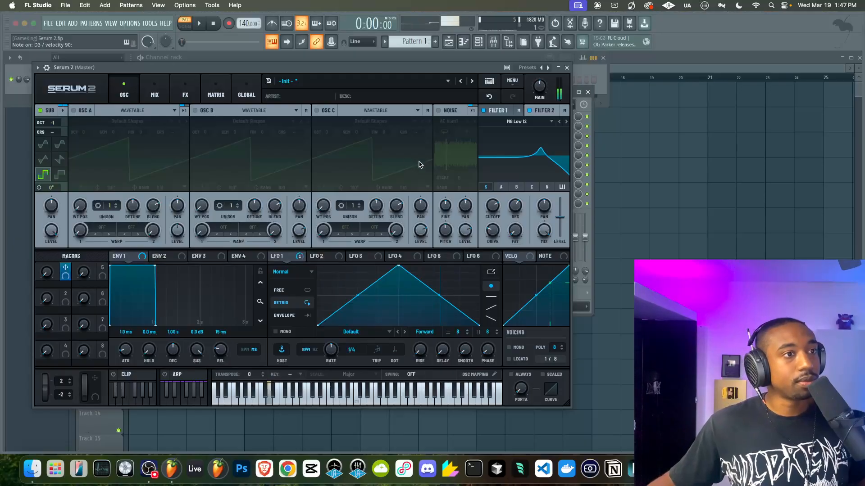
Step: Toggle the sub oscillator's feed into Filter 2 on and off, ending with it off
click(491, 188)
click(490, 188)
click(490, 188)
click(490, 188)
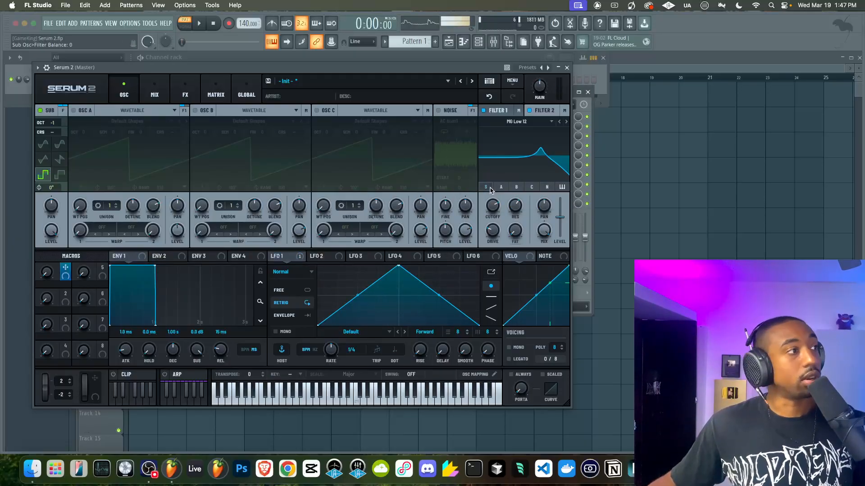
click(490, 189)
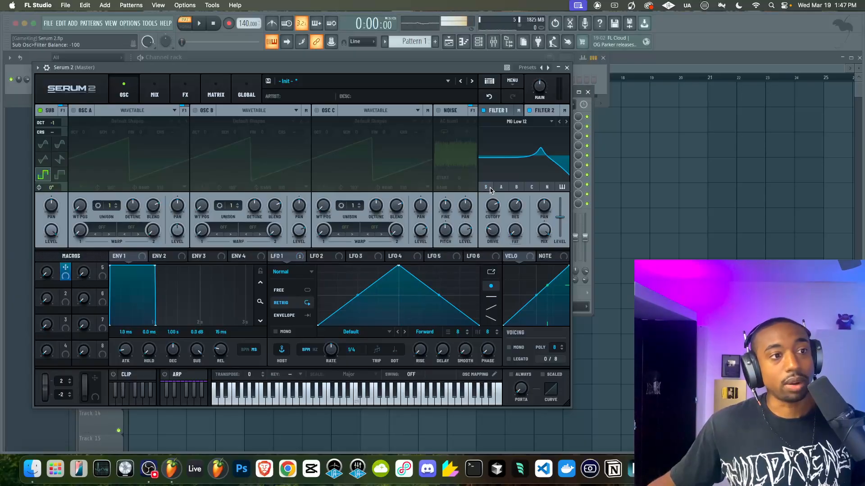
Step: With Filter 1 shown, try the sub's filter balance, return it to -100, and check its modulation source options
click(505, 112)
click(63, 113)
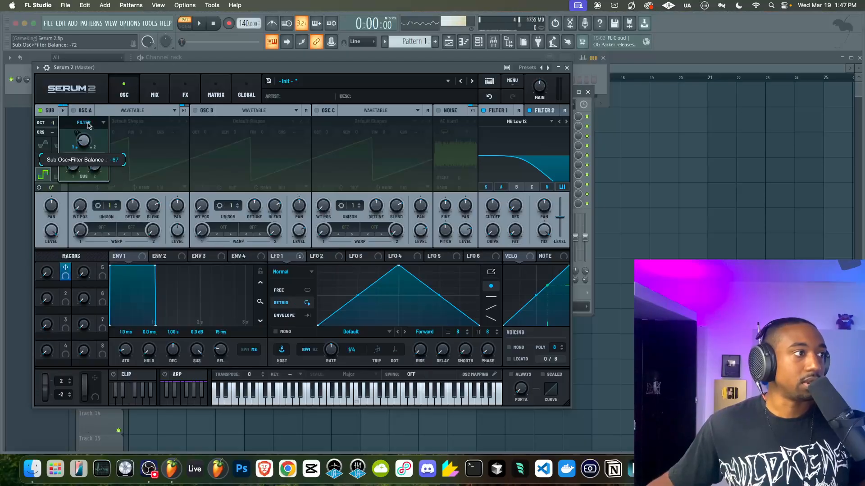
right_click(83, 143)
mouse_move(106, 168)
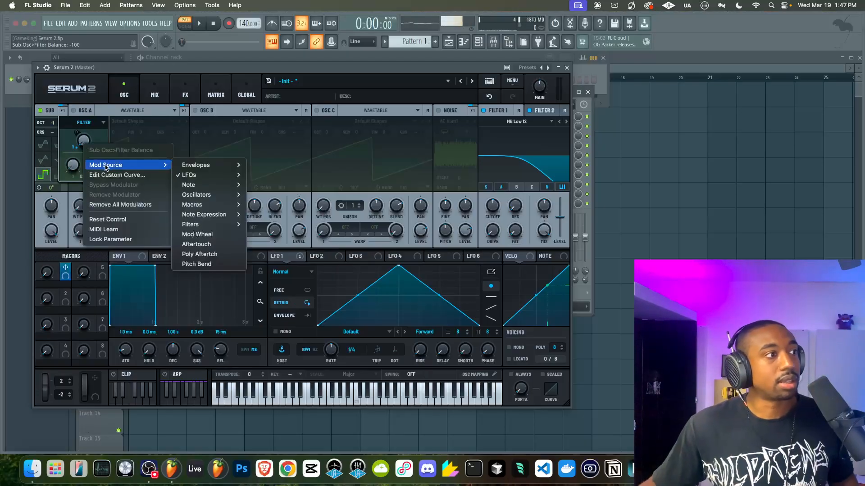
click(82, 142)
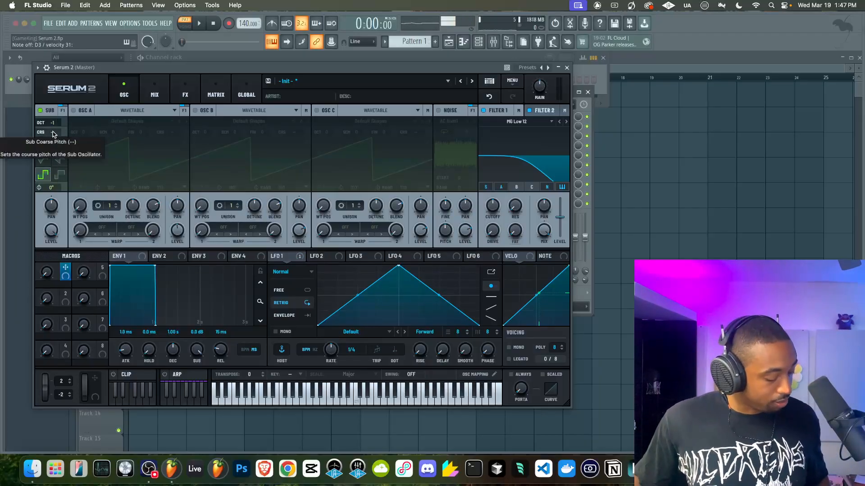
Step: Turn on Oscillator A, turn off the sub oscillator, and look through Oscillator A's available types
click(73, 111)
click(40, 111)
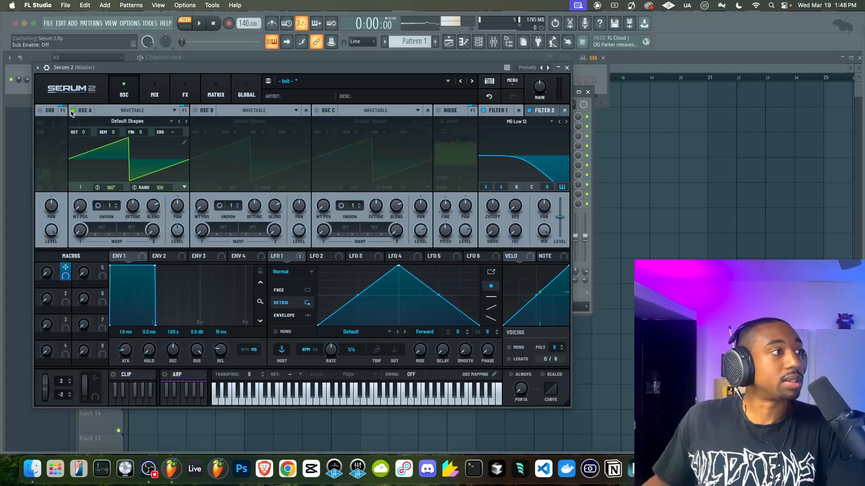
click(110, 111)
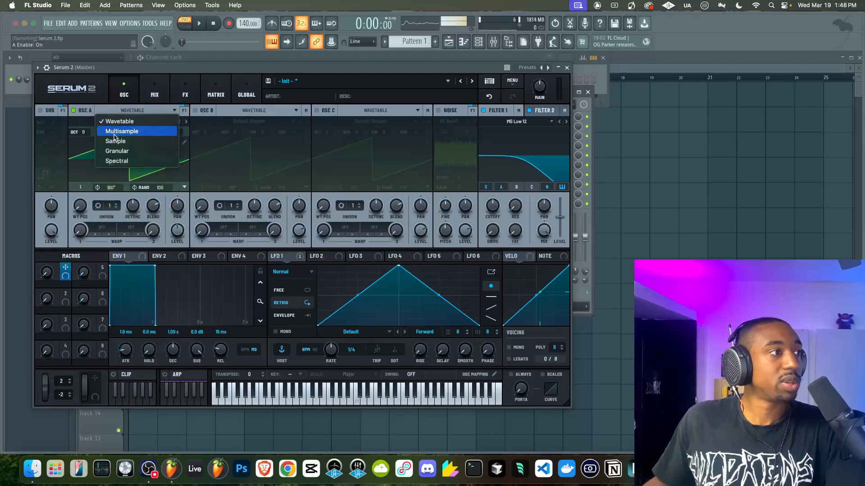
click(120, 109)
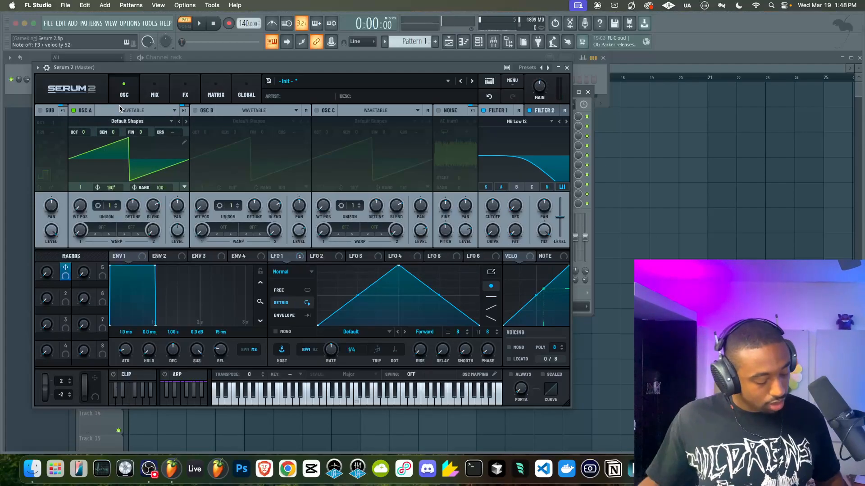
Step: Turn off both filters and show Oscillator A's wavetable in the 3D view
click(484, 110)
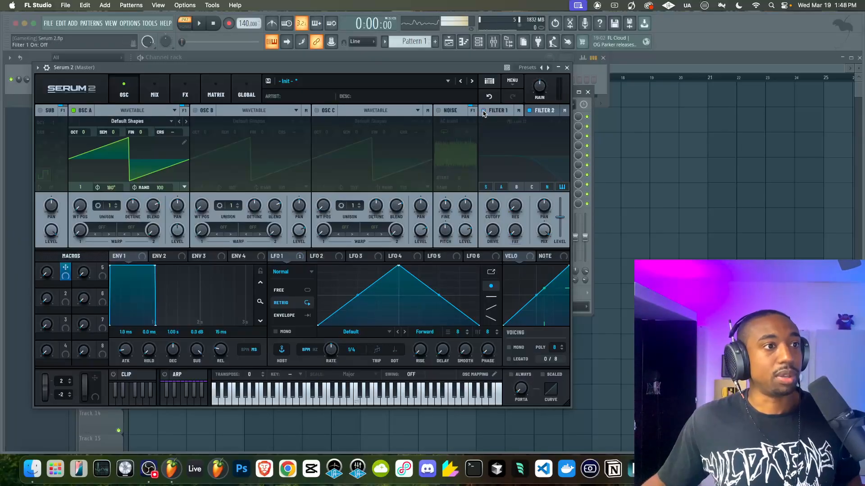
click(132, 120)
click(128, 114)
click(121, 162)
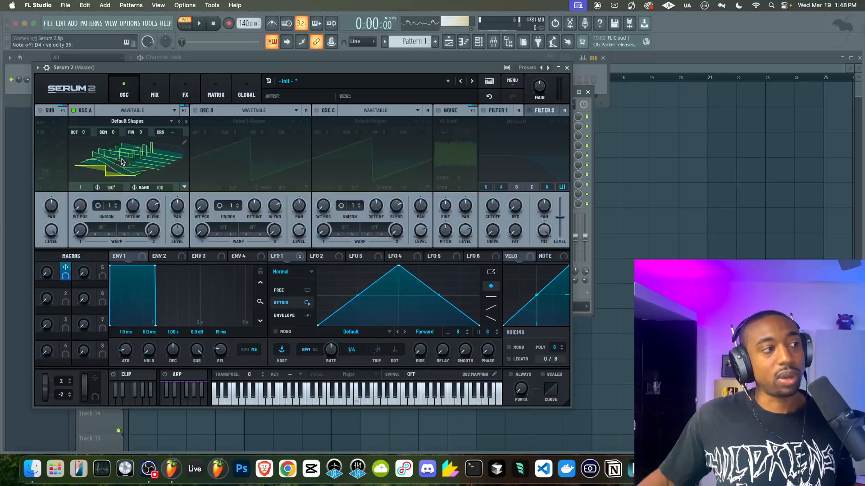
Step: Compare the 2D and 3D displays of Oscillator A's Default Shapes wavetable, ending on the 3D view
click(137, 169)
click(136, 168)
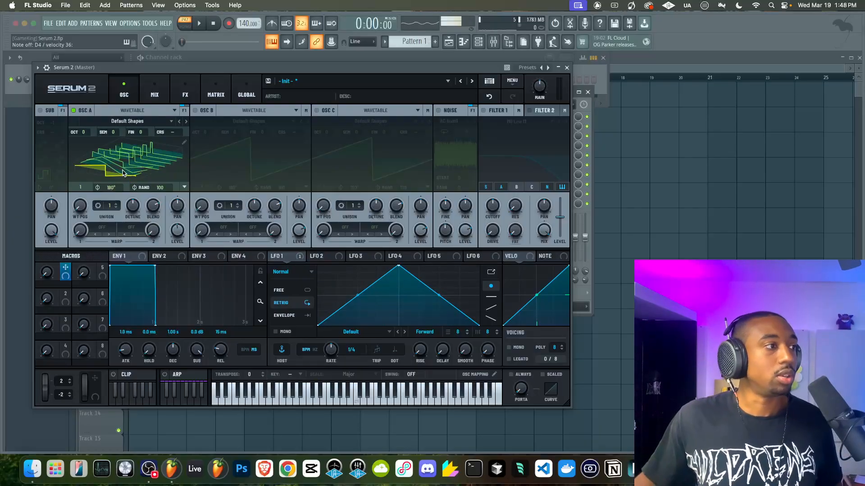
click(135, 159)
click(135, 160)
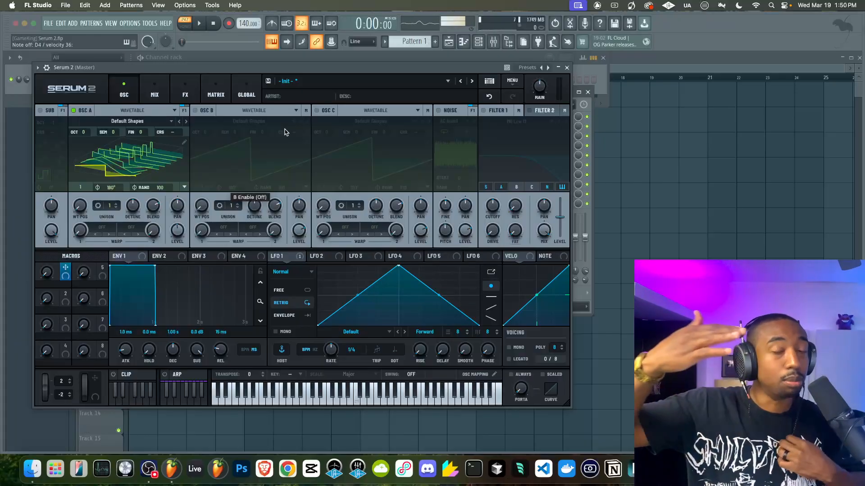
click(145, 160)
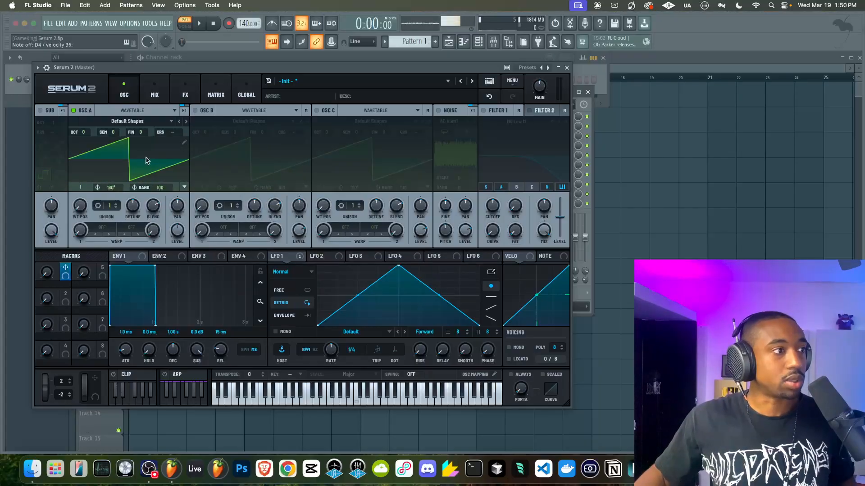
click(120, 162)
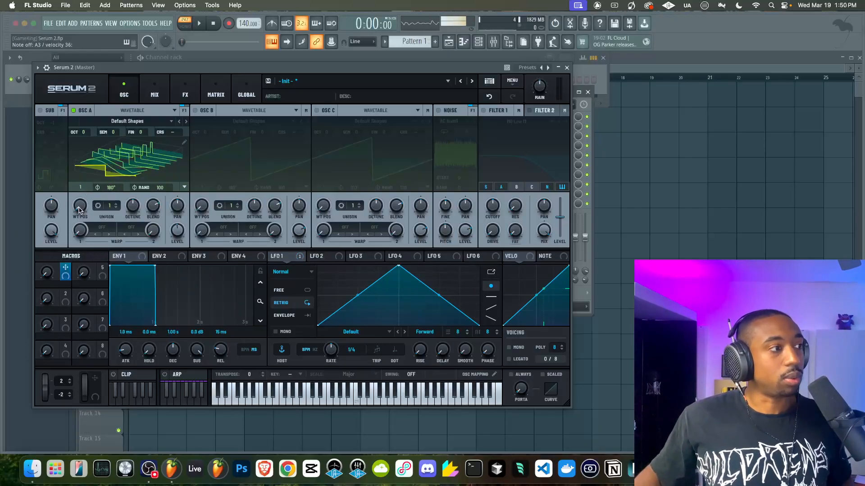
click(136, 148)
click(131, 152)
click(119, 157)
click(124, 154)
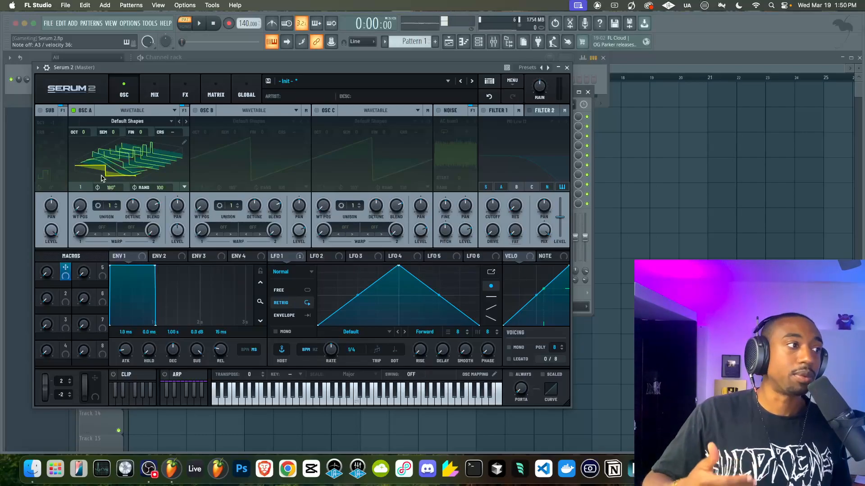
Step: Open Oscillator A's wavetable editor and view the waveforms of frames 2 to 5 before returning to frame 1
click(185, 143)
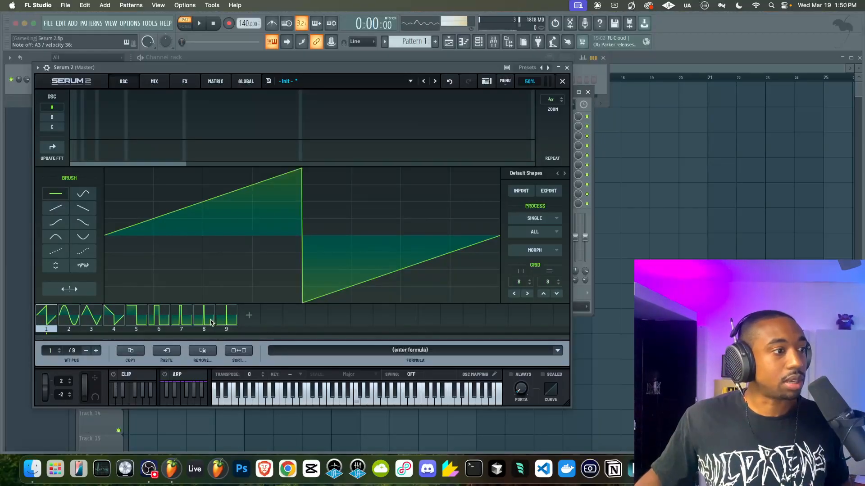
click(62, 320)
click(92, 319)
click(116, 320)
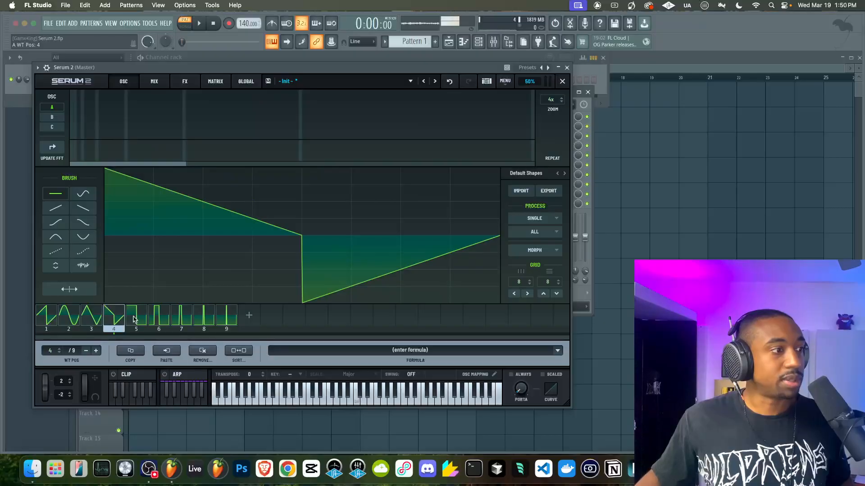
click(138, 317)
click(47, 319)
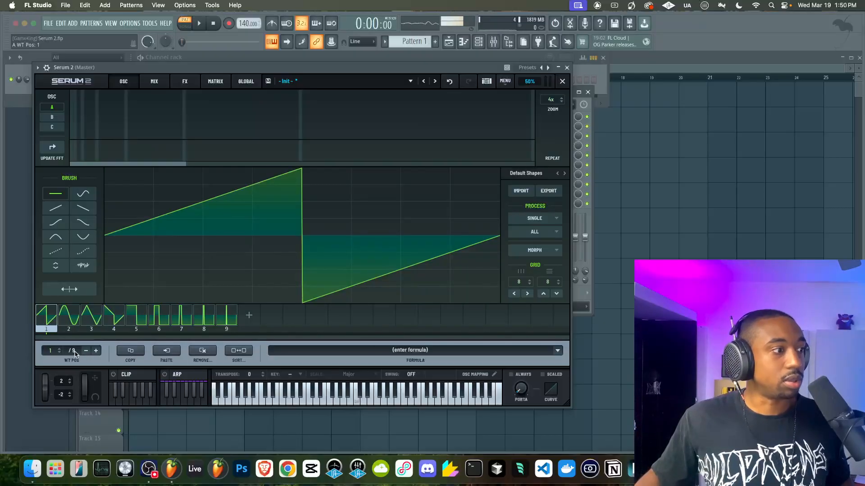
Step: Step the wavetable position through Default Shapes up to frame 9 and back to 1, and close the wavetable editor
click(59, 349)
click(59, 349)
click(59, 349)
click(59, 350)
click(59, 350)
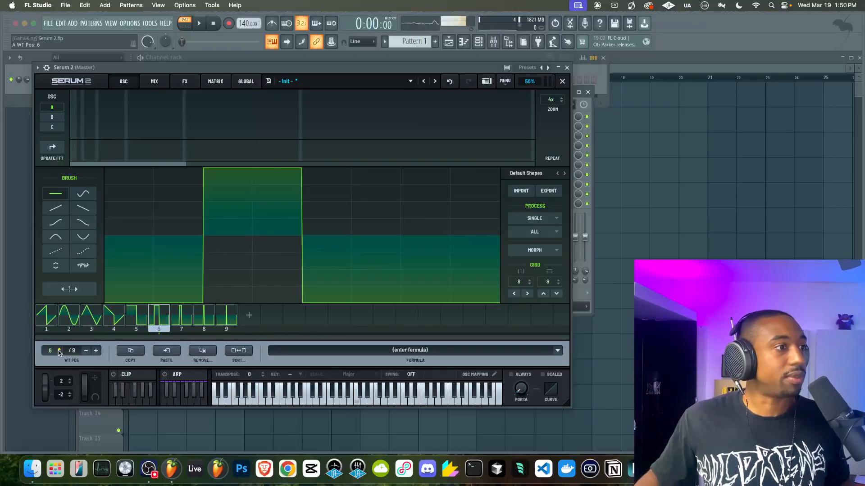
click(59, 350)
click(58, 350)
click(58, 350)
click(59, 354)
double_click(58, 354)
click(58, 353)
click(59, 353)
click(59, 353)
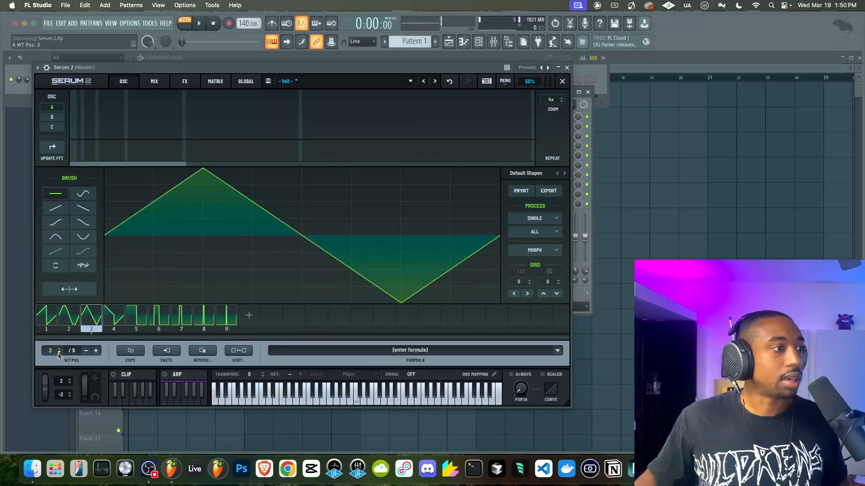
click(59, 353)
click(59, 353)
click(561, 82)
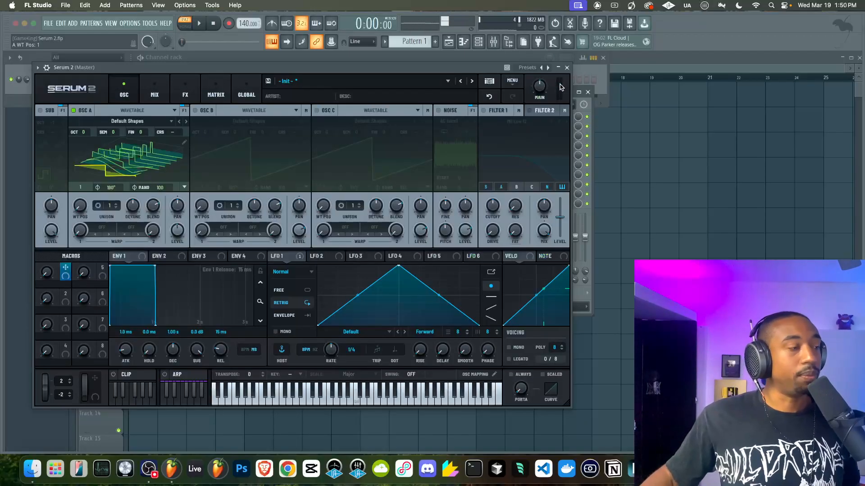
Step: Show Oscillator A's wavetable in the 2D view, check its wavetable position control, and review the available oscillator types
click(106, 143)
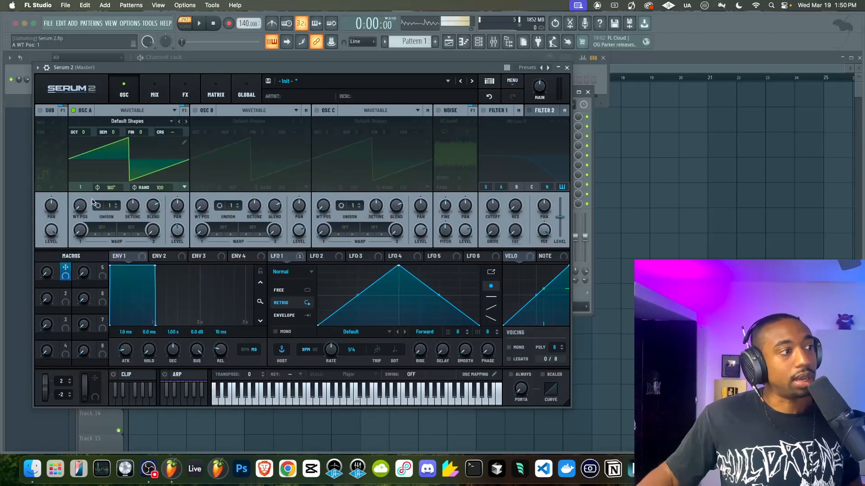
mouse_move(78, 210)
mouse_down()
mouse_move(81, 130)
mouse_move(71, 167)
mouse_move(77, 209)
mouse_up()
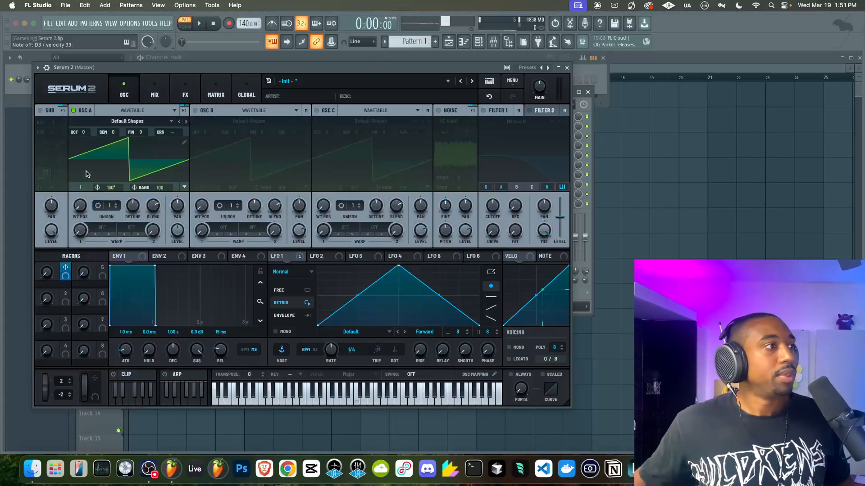
click(122, 111)
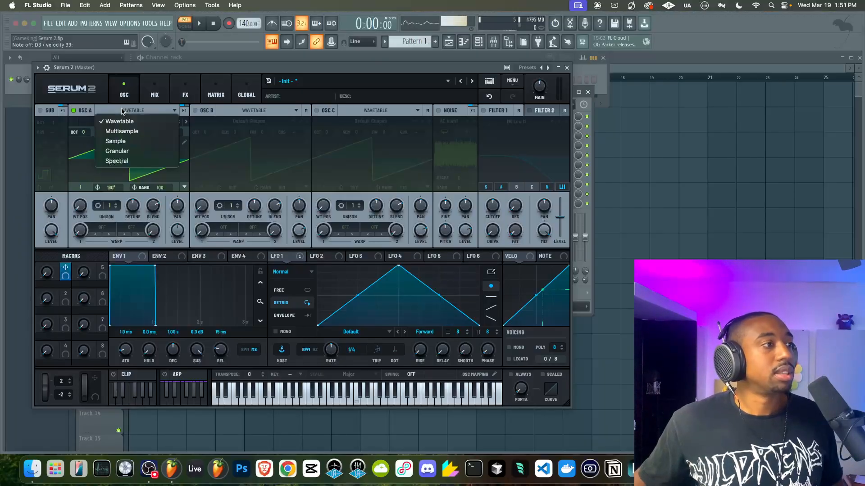
click(122, 112)
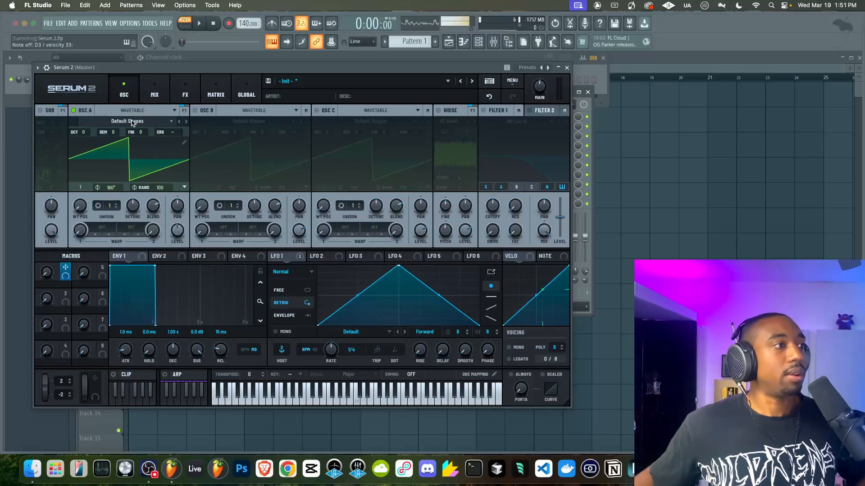
Step: Set Oscillator A to Multisample and load the Gtr Ac 12 String instrument from the Plucked factory category
click(133, 111)
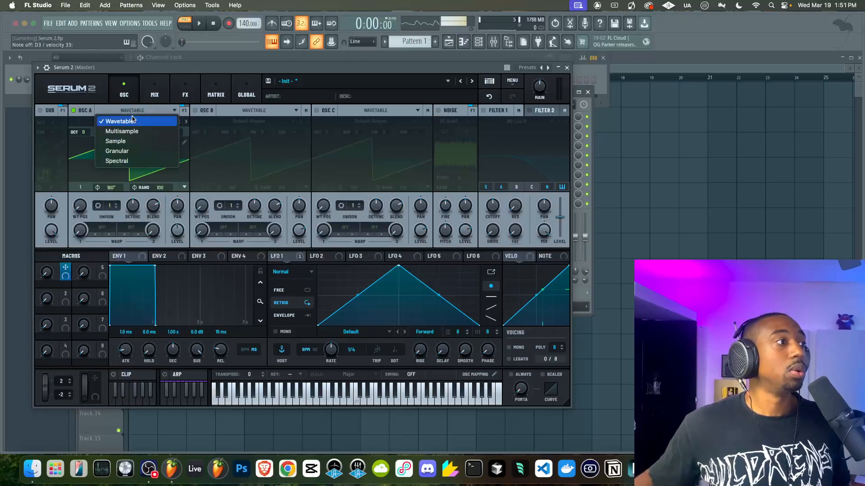
click(122, 131)
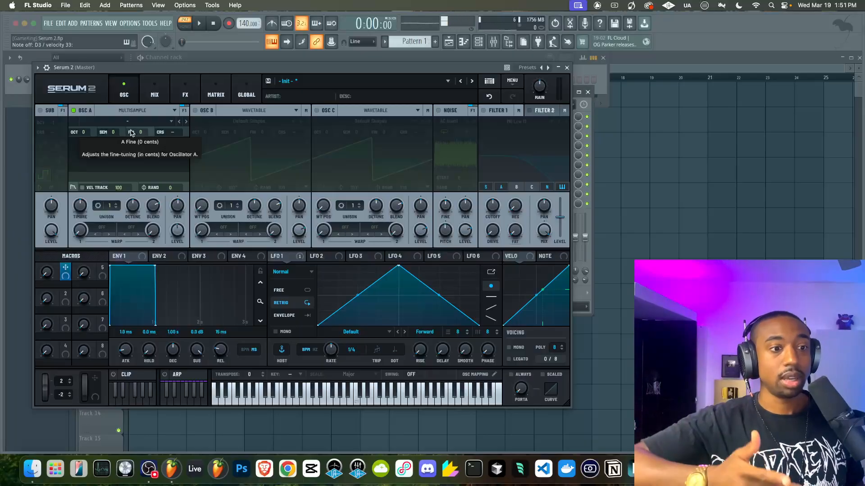
click(132, 123)
click(134, 123)
click(134, 123)
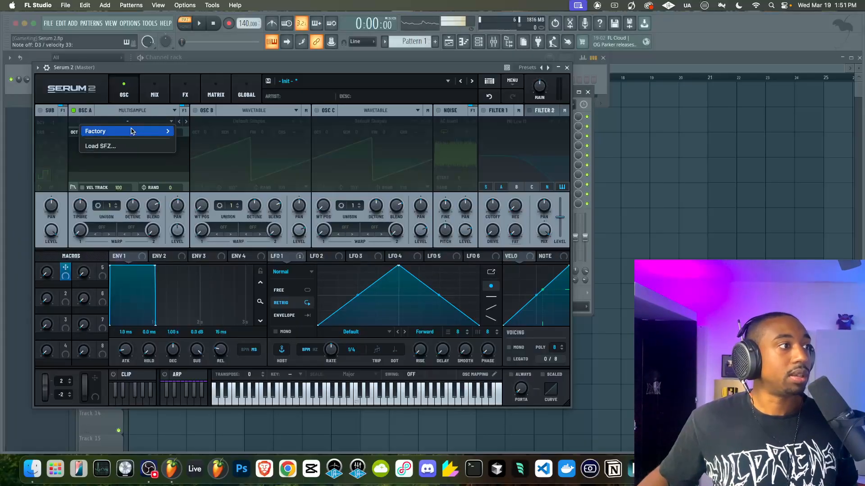
mouse_move(149, 131)
mouse_move(202, 192)
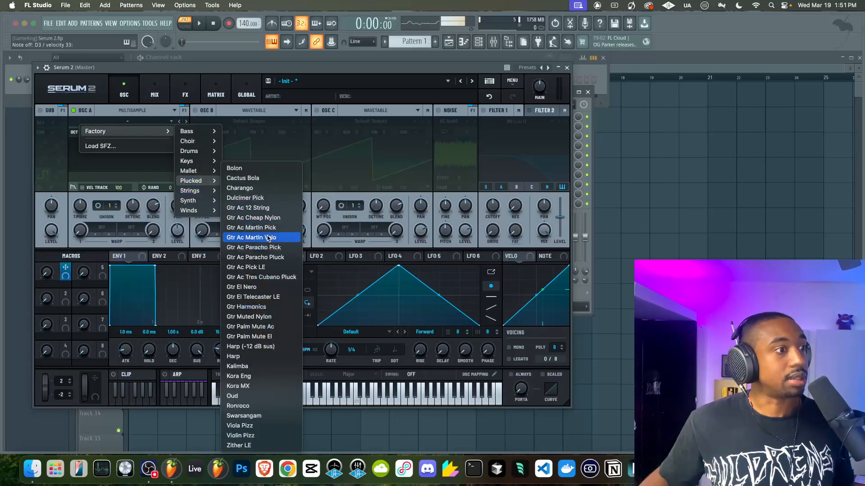
click(247, 208)
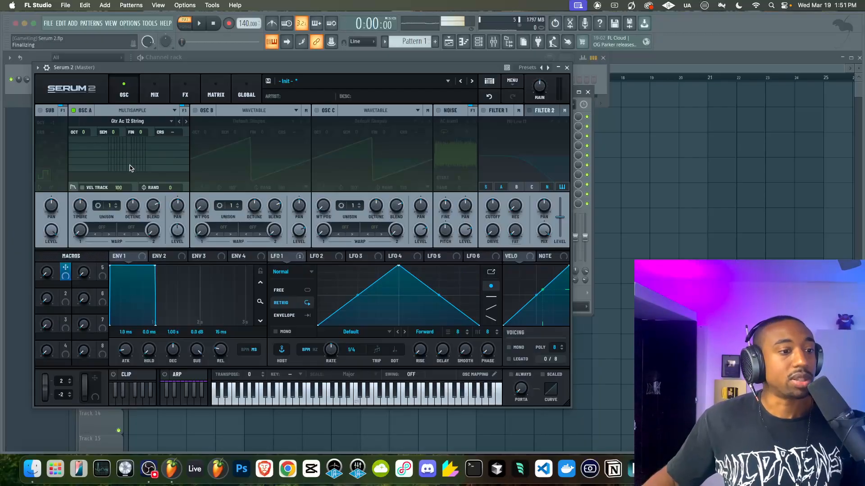
Step: Examine the oscillators' key ranges in the oscillator mapping and return to the Oscillator A controls
click(478, 376)
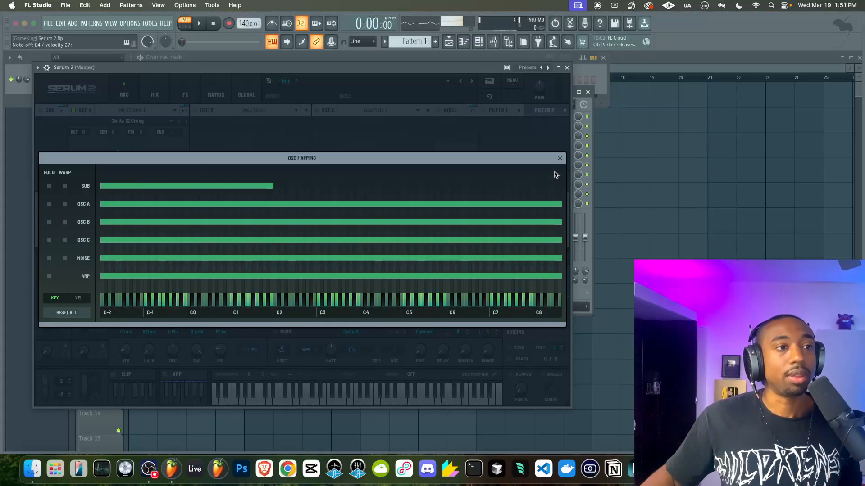
click(559, 158)
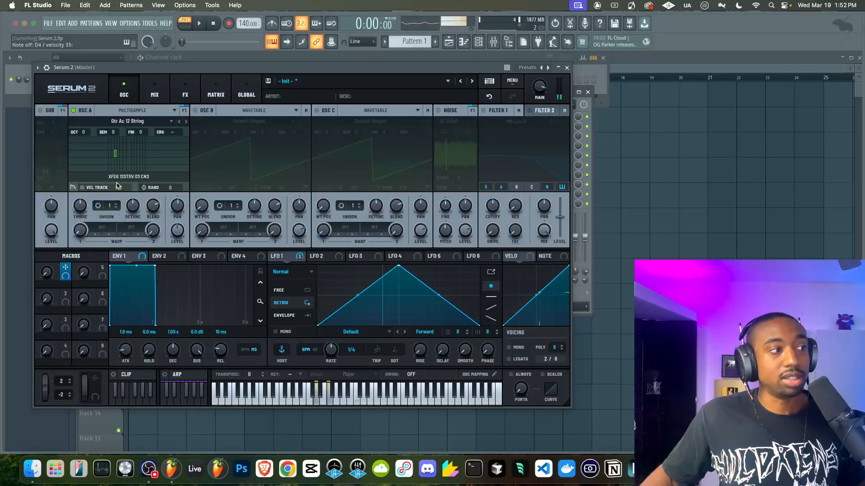
click(103, 228)
click(103, 228)
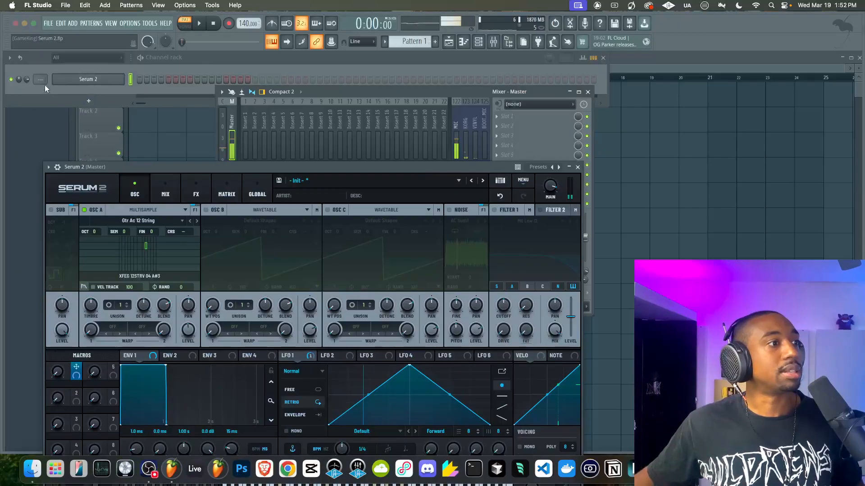
Step: Move the Serum 2 window higher in the workspace and set the keyboard's key to G with the Minor scale
drag(206, 170, 195, 92)
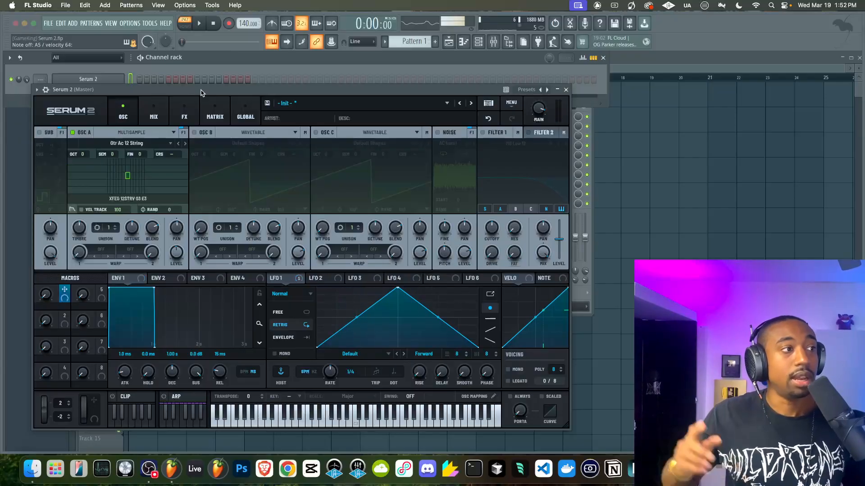
drag(200, 93, 182, 58)
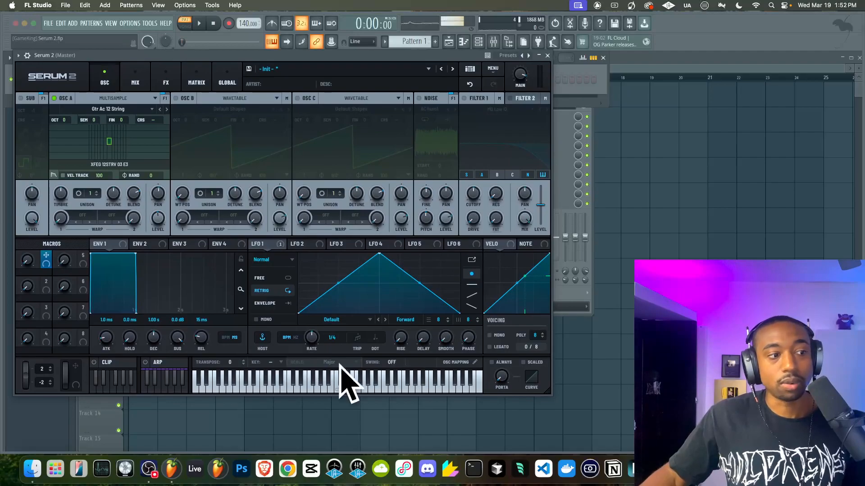
click(277, 364)
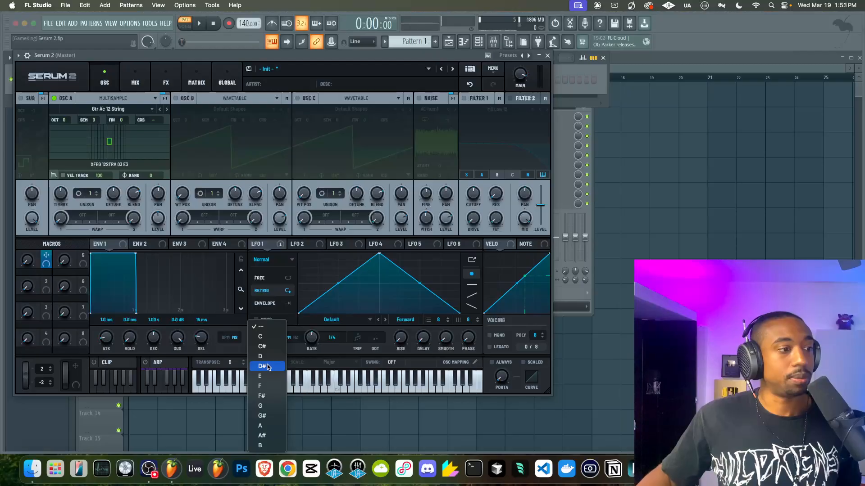
click(283, 361)
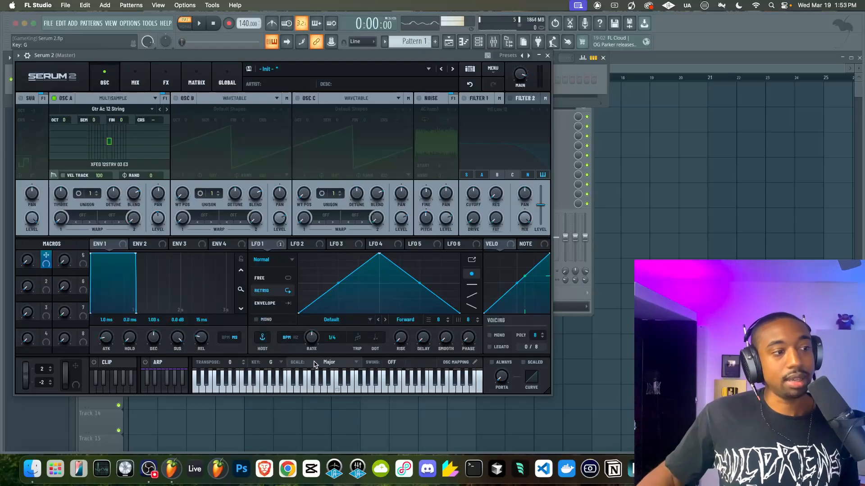
click(315, 363)
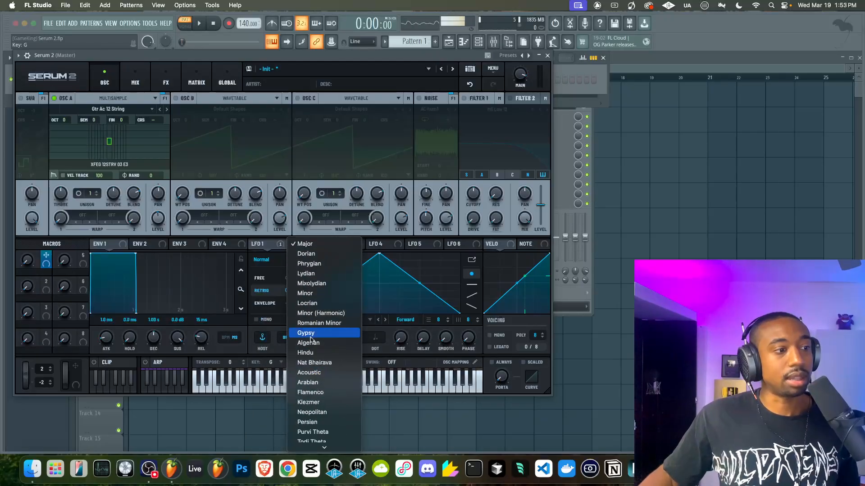
scroll(315, 285, down, 10)
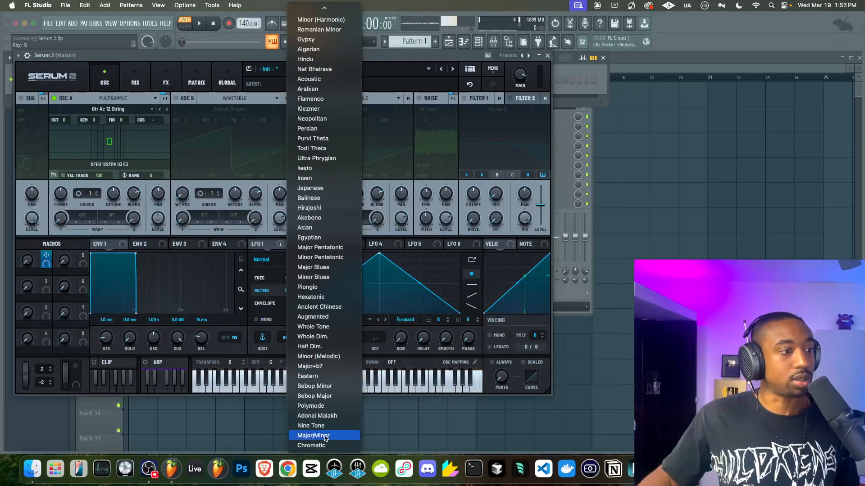
scroll(326, 437, up, 5)
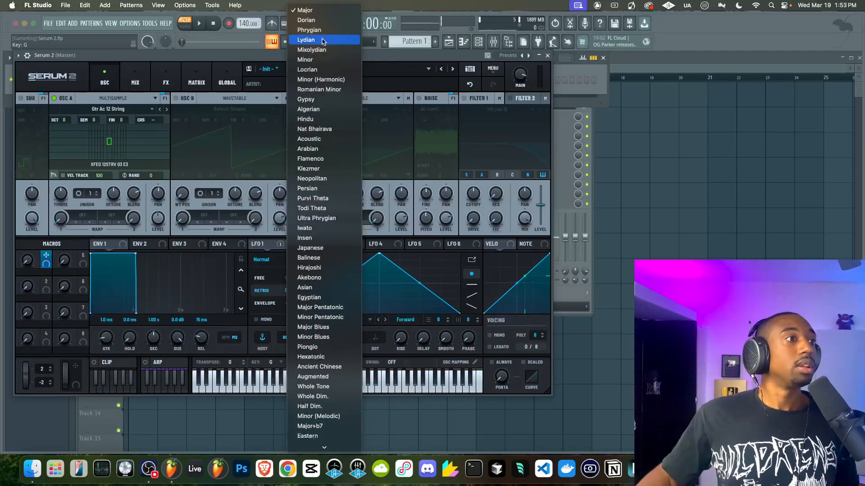
click(320, 60)
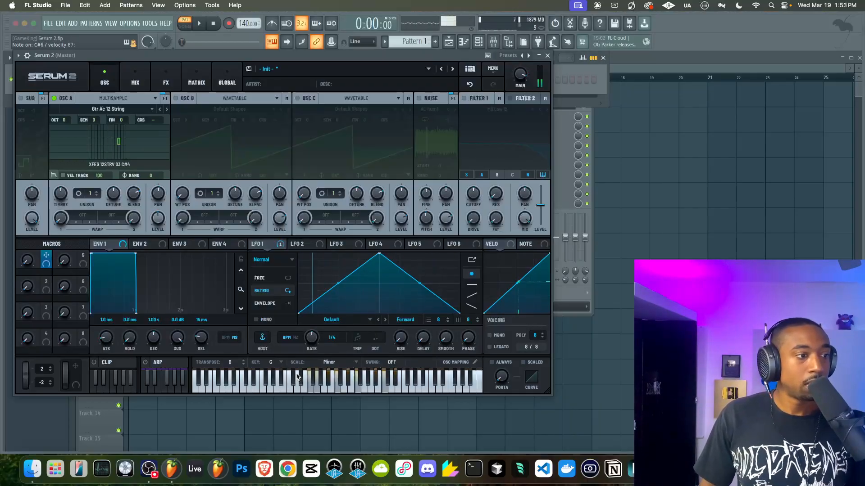
Step: Set the keyboard's transpose value to 3
click(243, 360)
click(243, 360)
click(244, 360)
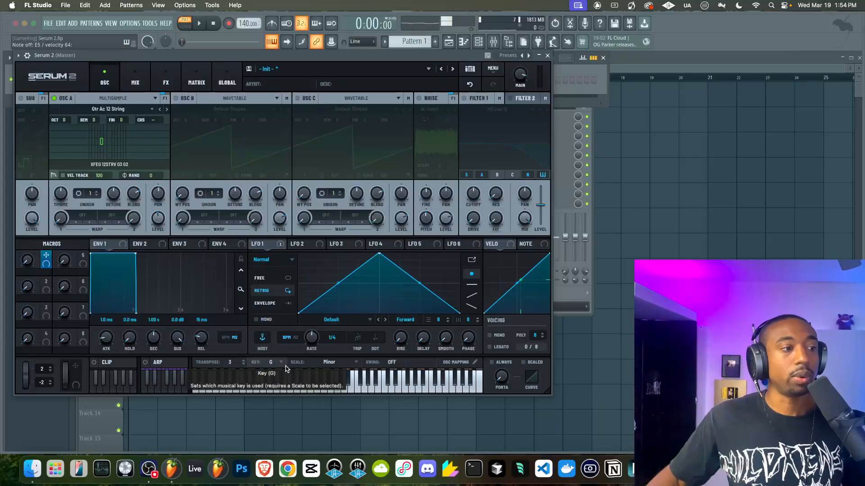
Step: Browse the available scales, choose the Arabian scale, and set the key to E
click(333, 362)
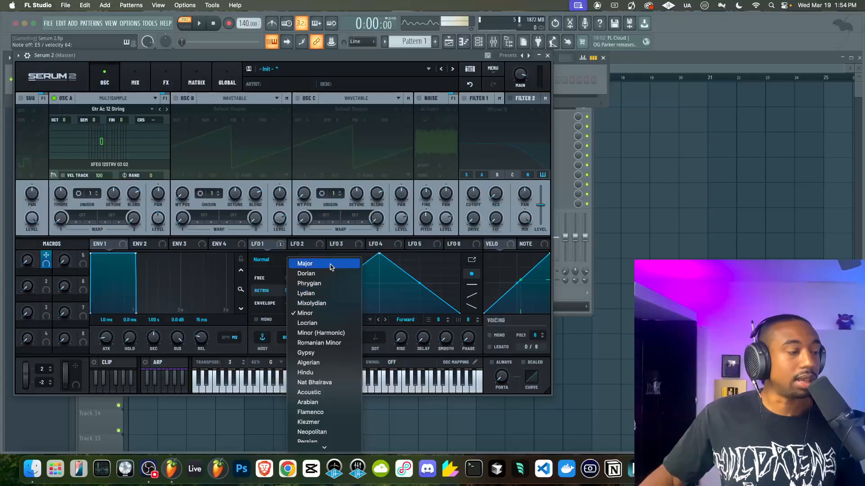
scroll(321, 303, down, 10)
scroll(321, 303, up, 5)
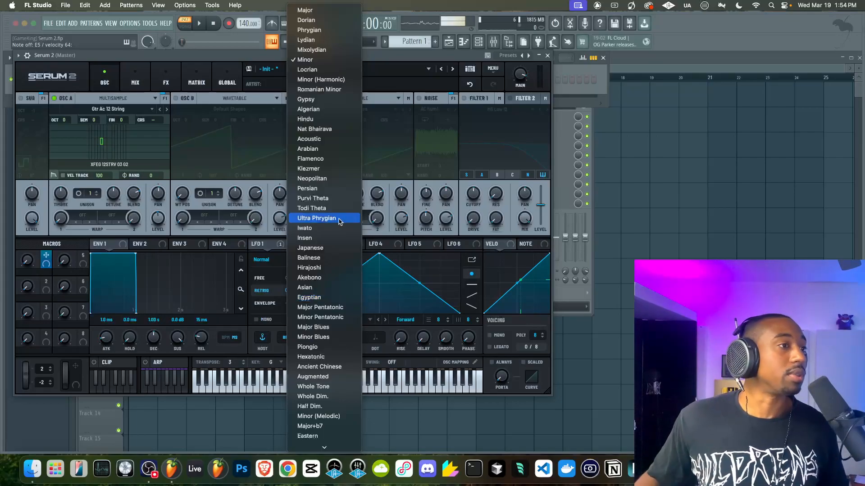
click(331, 150)
click(272, 362)
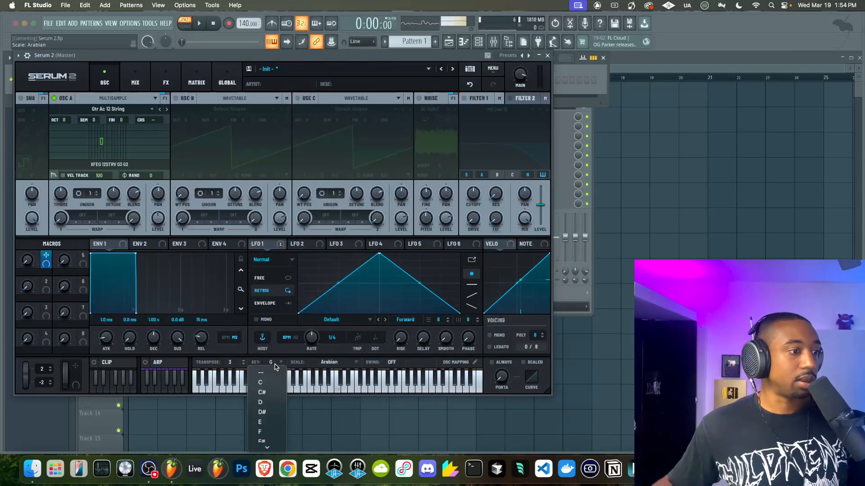
click(261, 423)
Step: Reset the transpose value to 0 and adjust the main output volume
click(244, 365)
click(243, 366)
click(243, 365)
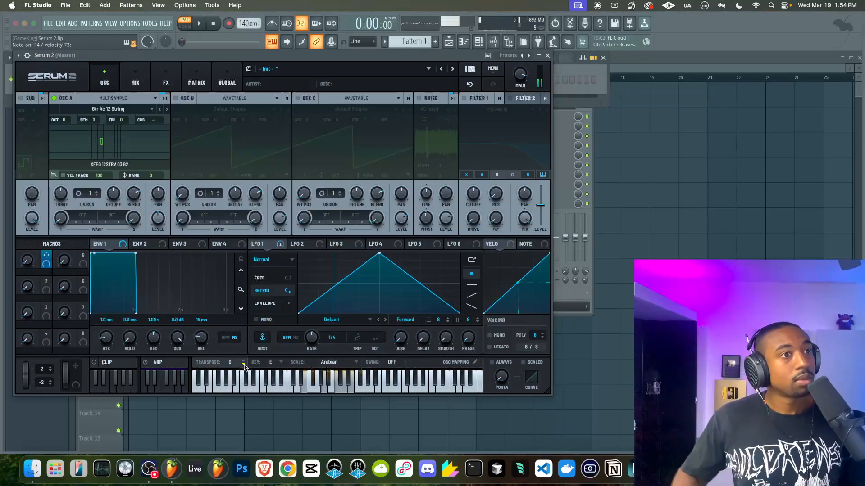
drag(520, 78, 520, 74)
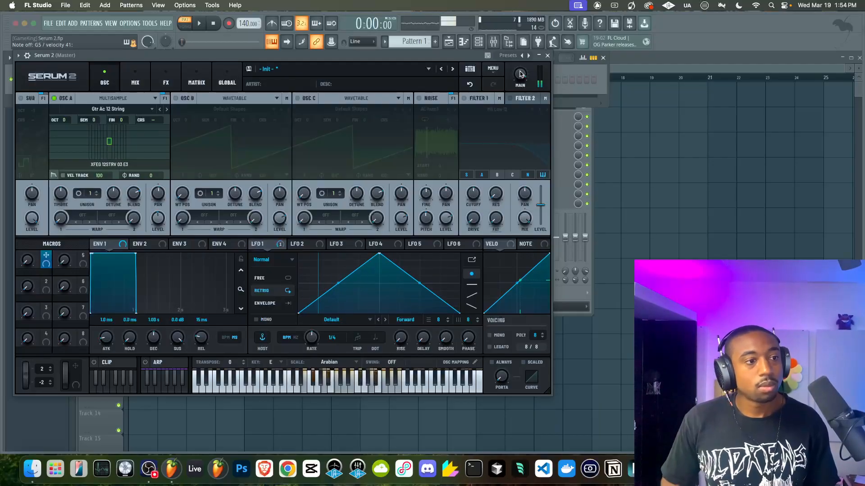
Step: Change the scale to Minor and turn on the arpeggiator
click(329, 362)
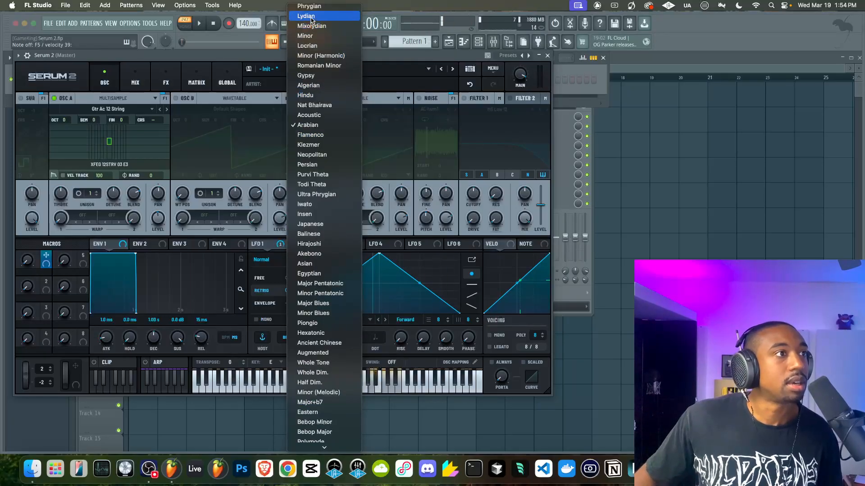
scroll(314, 19, up, 2)
click(313, 59)
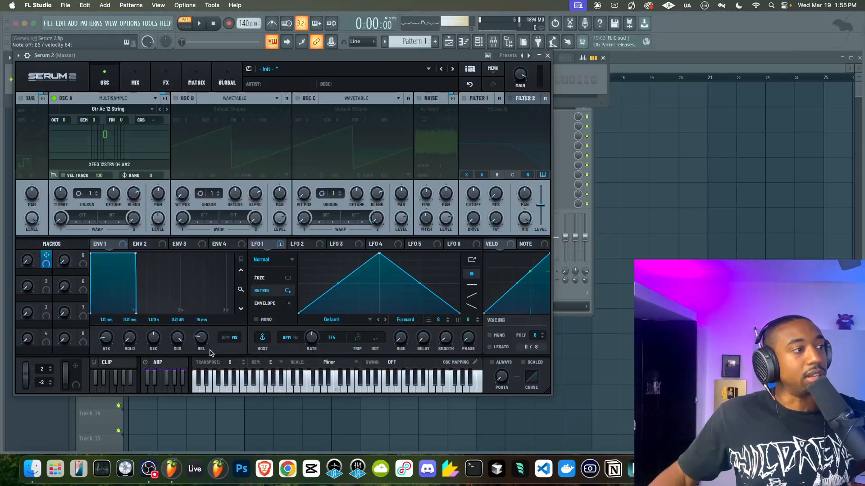
click(145, 362)
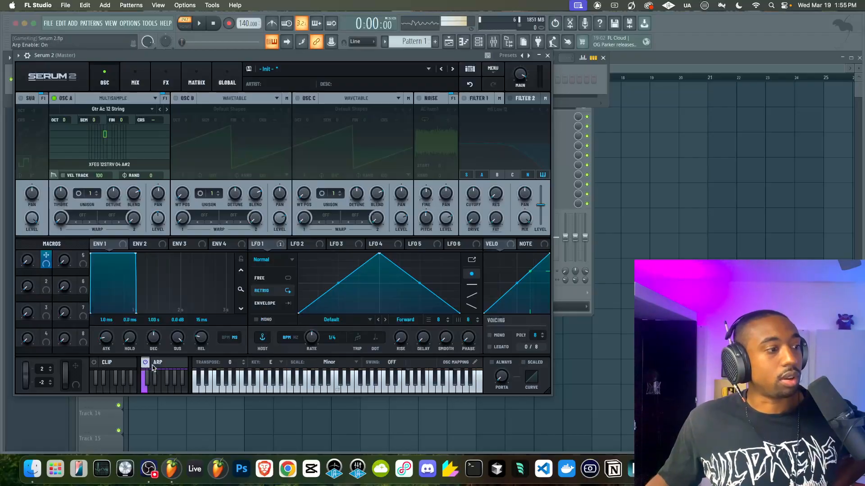
Step: Open the arpeggiator's settings and set its transpose range to 3, transpose shift to 12 and pattern rate to 1/64
click(158, 366)
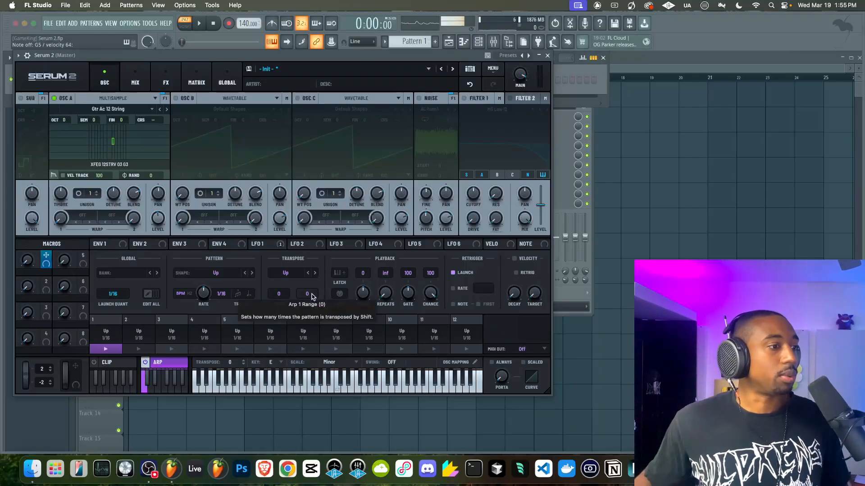
drag(312, 296, 315, 256)
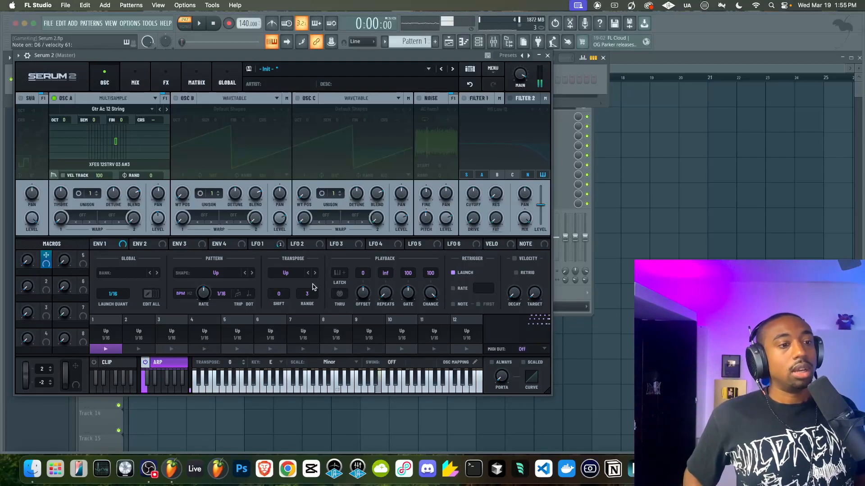
drag(283, 295, 286, 278)
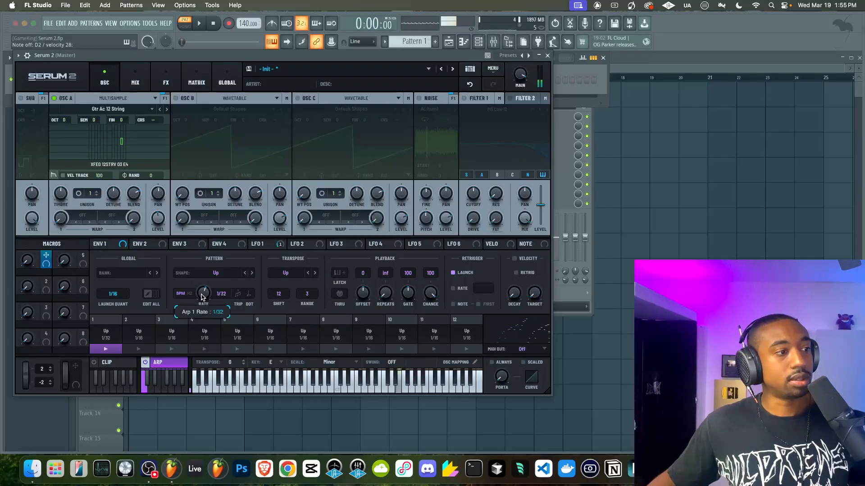
scroll(203, 294, up, 1)
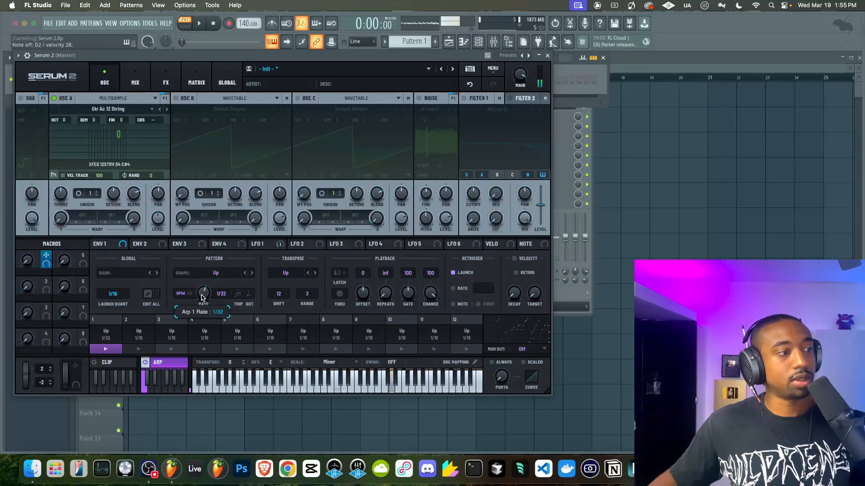
scroll(203, 295, up, 1)
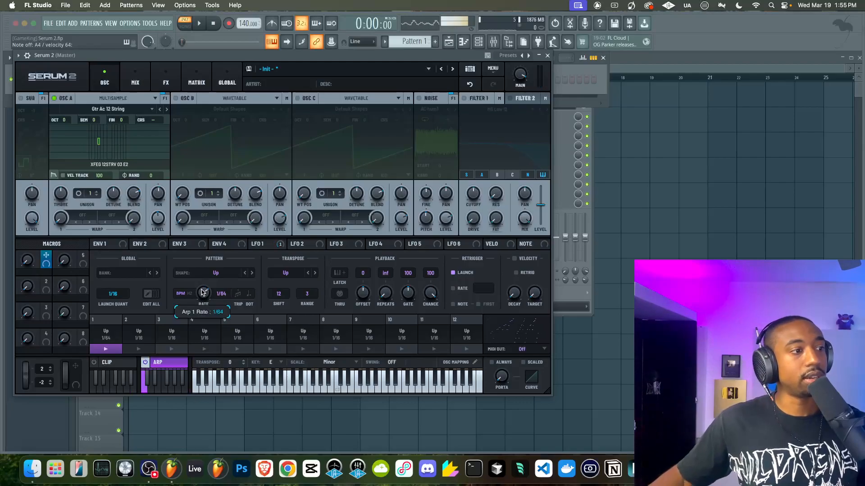
Step: Switch Oscillator A to the Wavetable type and check the arpeggiator's transpose shape options, keeping Up
click(142, 98)
click(131, 109)
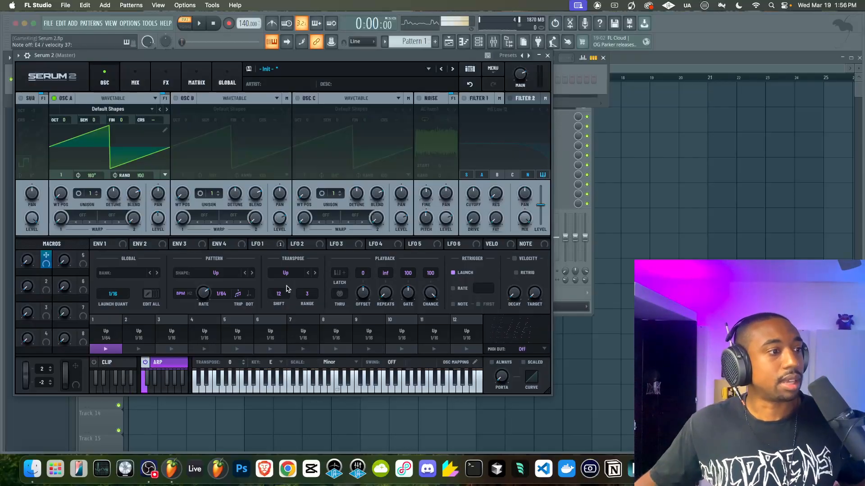
click(285, 273)
click(290, 304)
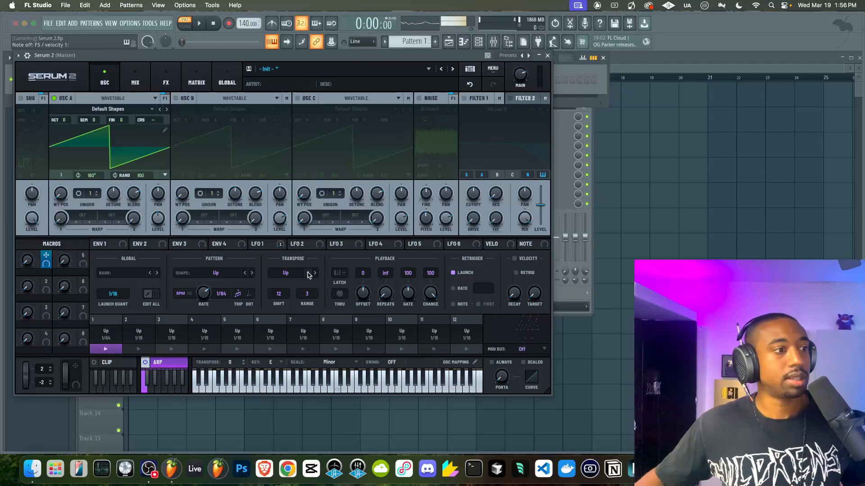
Step: Try the arpeggiator's repeats at 3 and 11, and return the setting to infinite
drag(384, 303, 388, 290)
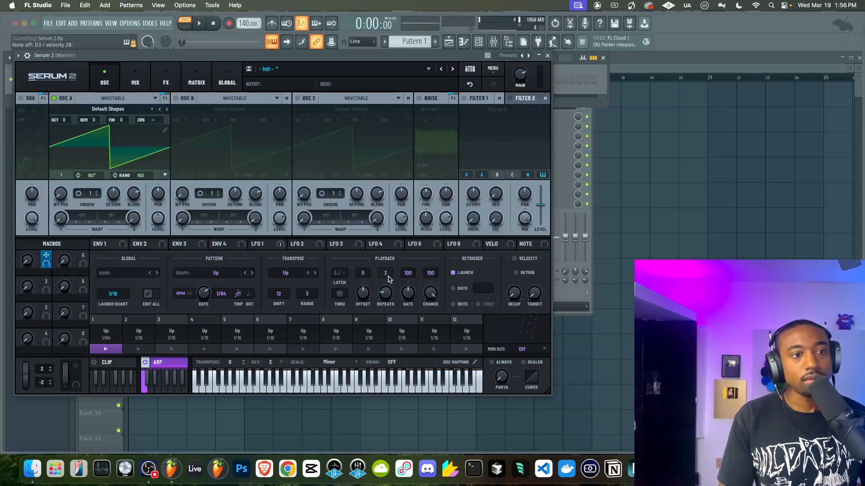
drag(386, 286, 393, 258)
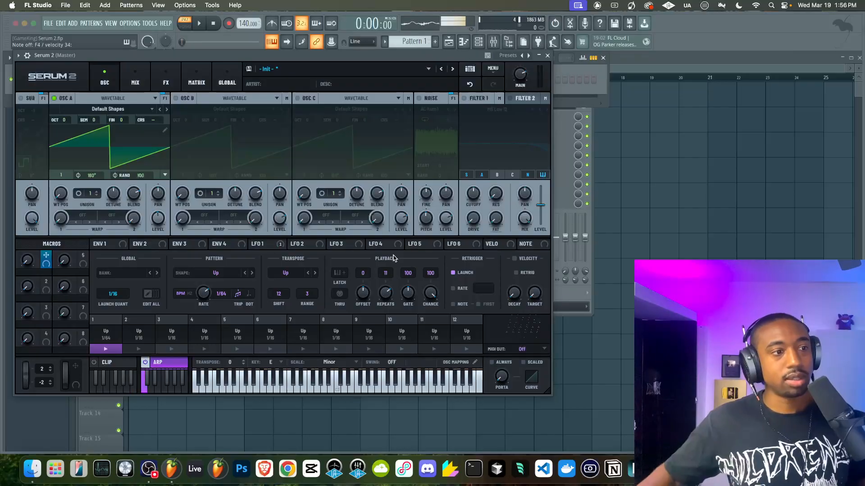
drag(385, 300, 373, 333)
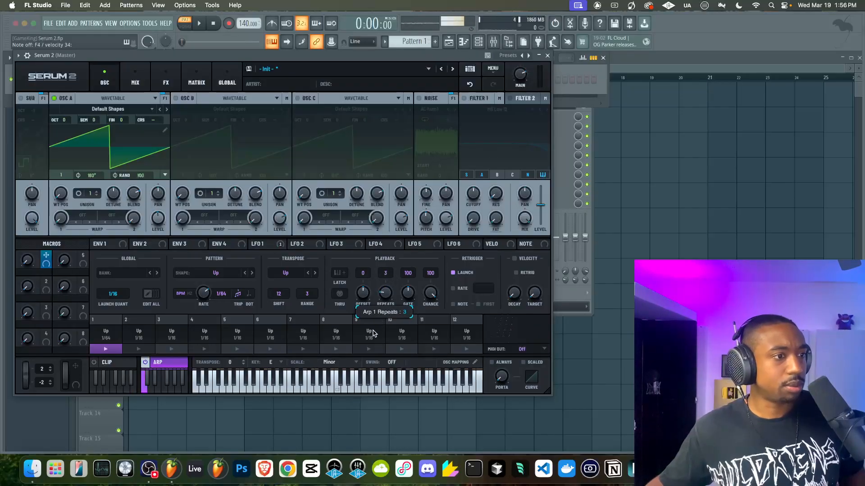
drag(384, 298, 382, 310)
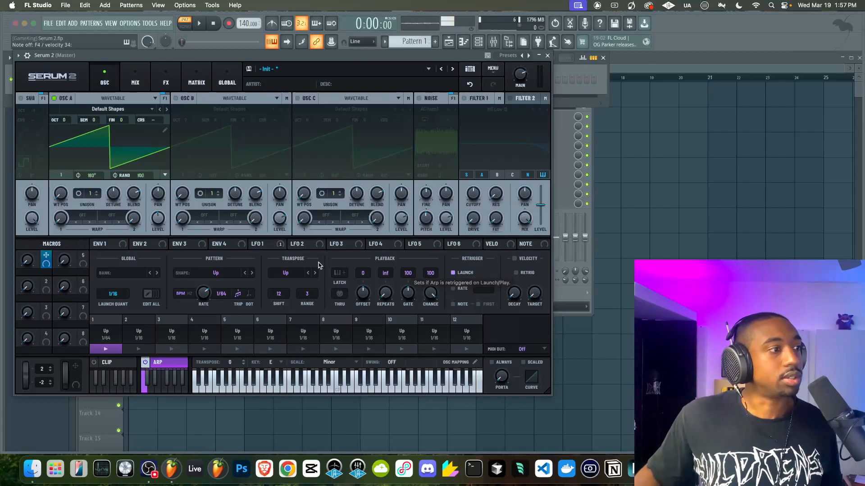
Step: Load the factory arpeggiator bank 5 Note 8 Step and advance to the Gtr Strums 1 bank
click(131, 272)
click(149, 271)
click(149, 272)
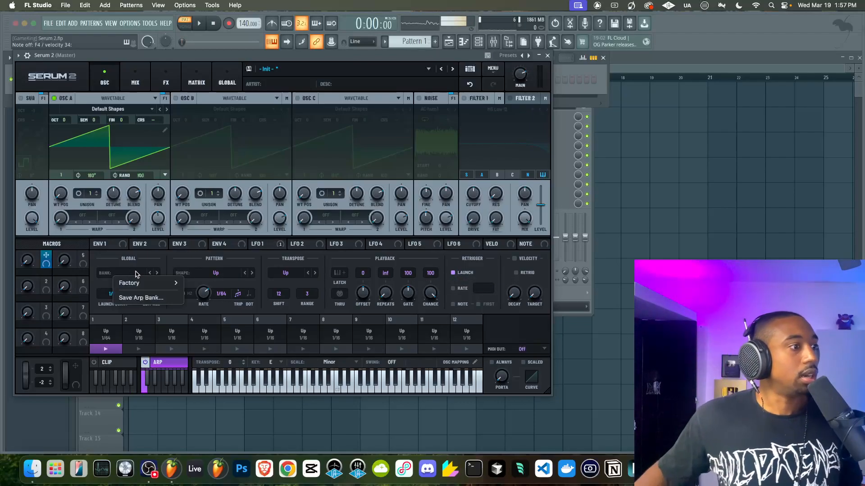
click(212, 280)
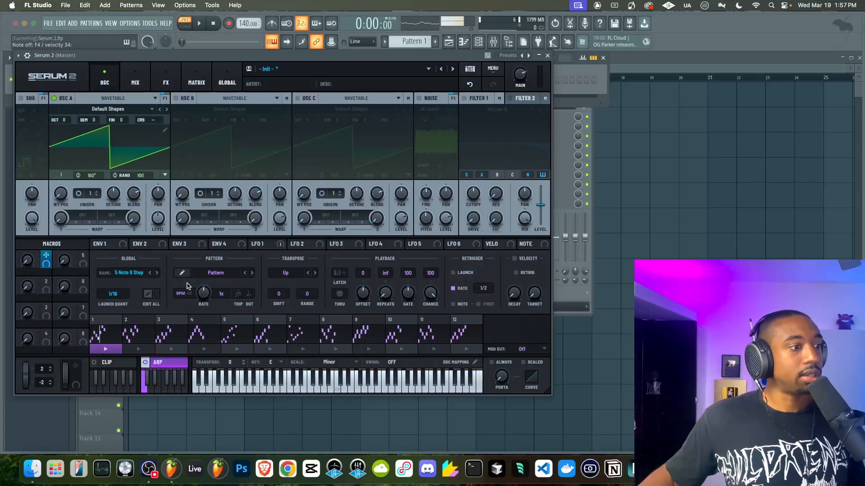
click(157, 273)
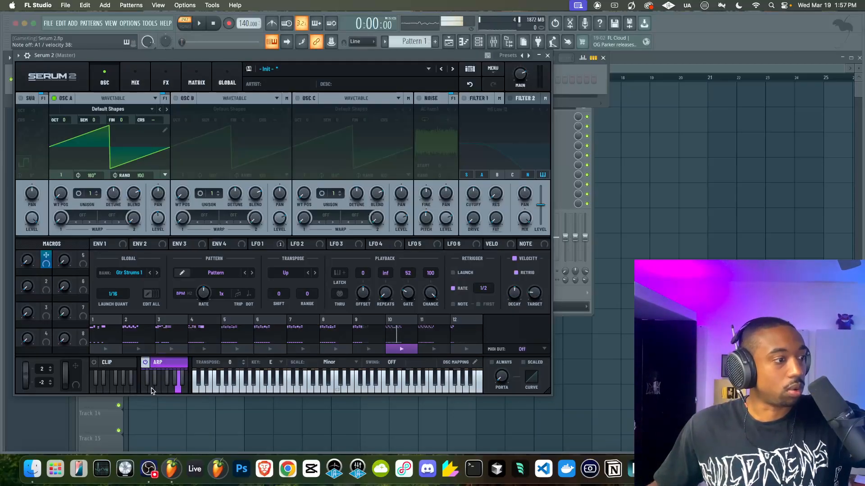
Step: Audition several pattern slots of the Gtr Strums 1 bank, finishing on slot 7
click(151, 389)
click(155, 380)
click(158, 388)
click(165, 388)
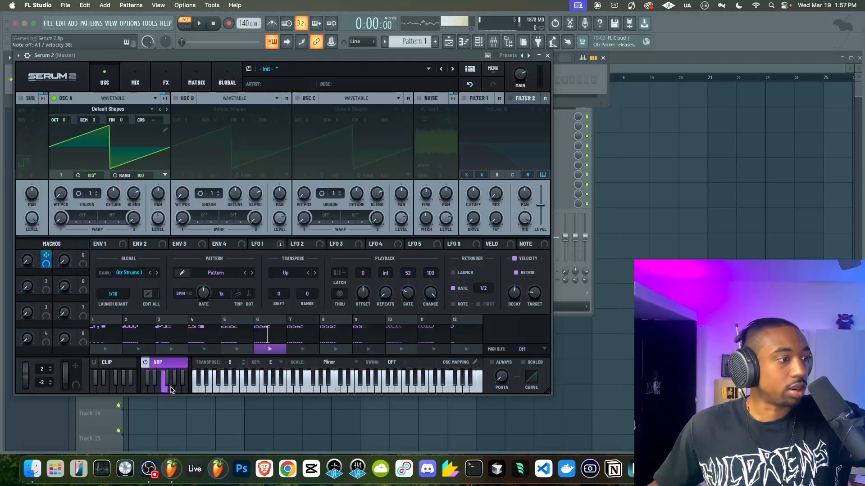
click(168, 380)
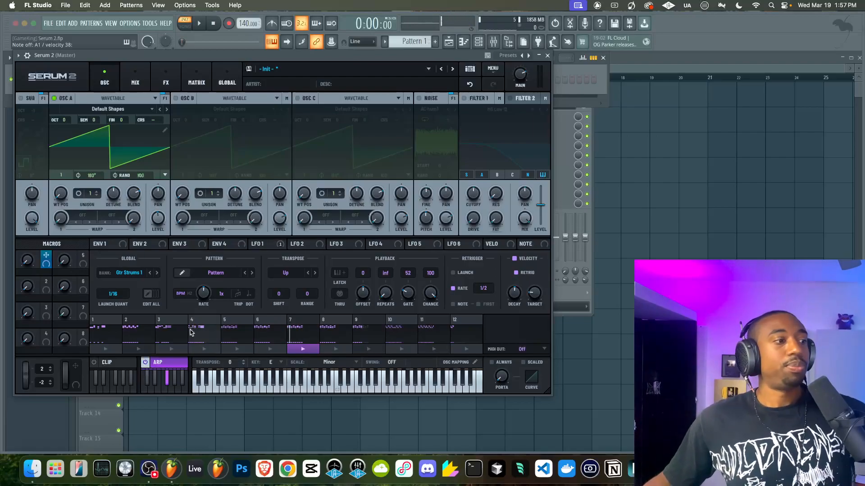
Step: Turn off the arpeggiator and load its factory Init bank
click(145, 363)
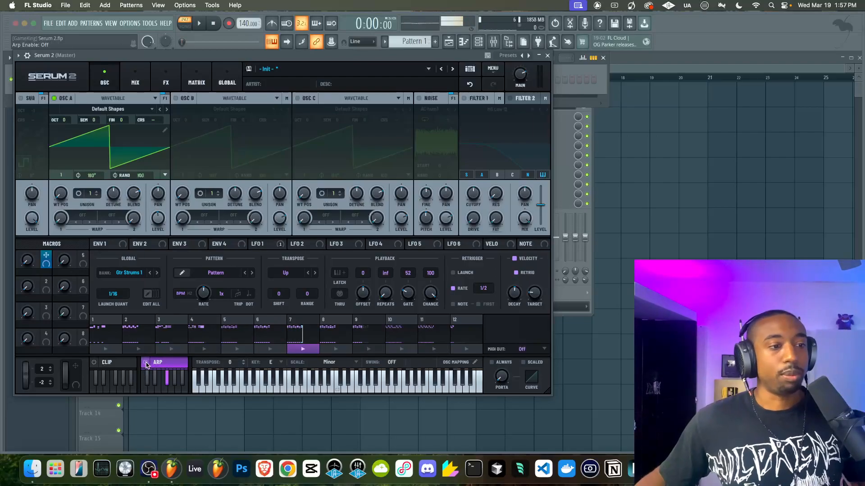
click(139, 273)
mouse_move(149, 283)
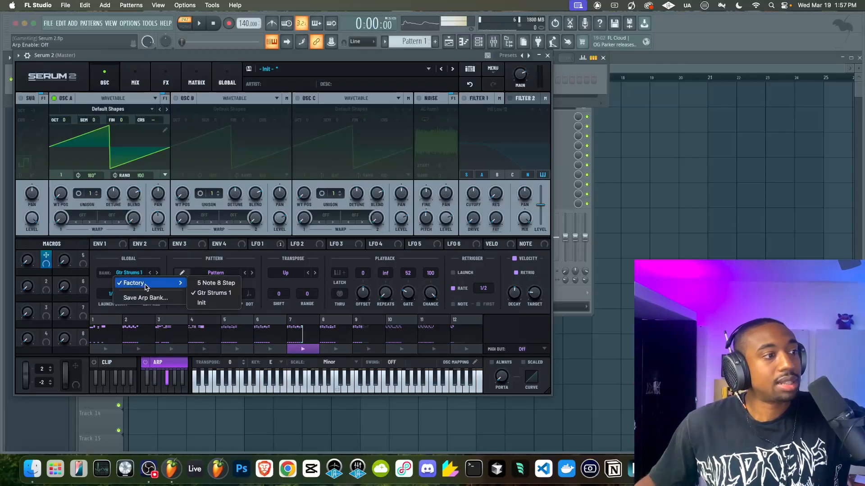
click(206, 303)
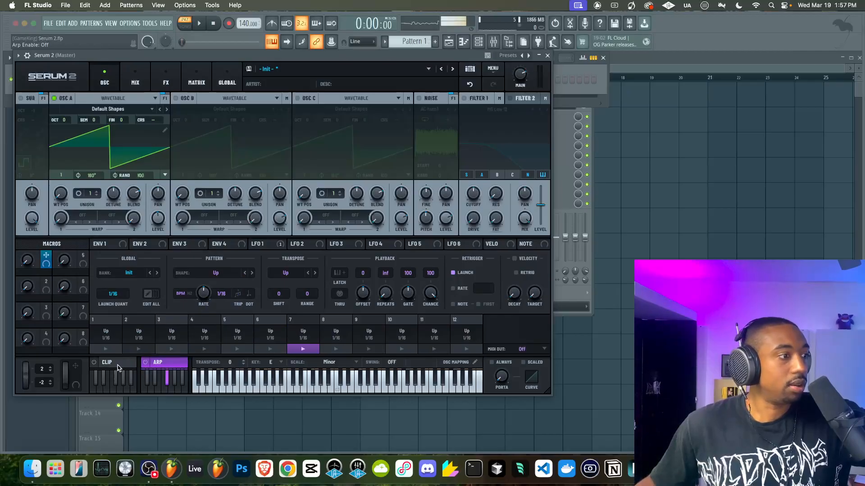
Step: Open and enable the clip player, and browse the Chords and Drums categories of its factory clip banks
click(99, 363)
click(94, 363)
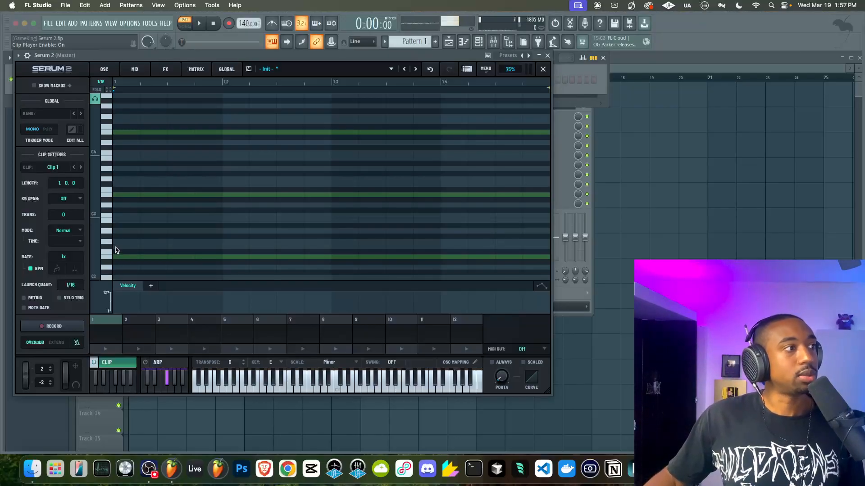
click(66, 114)
mouse_move(62, 124)
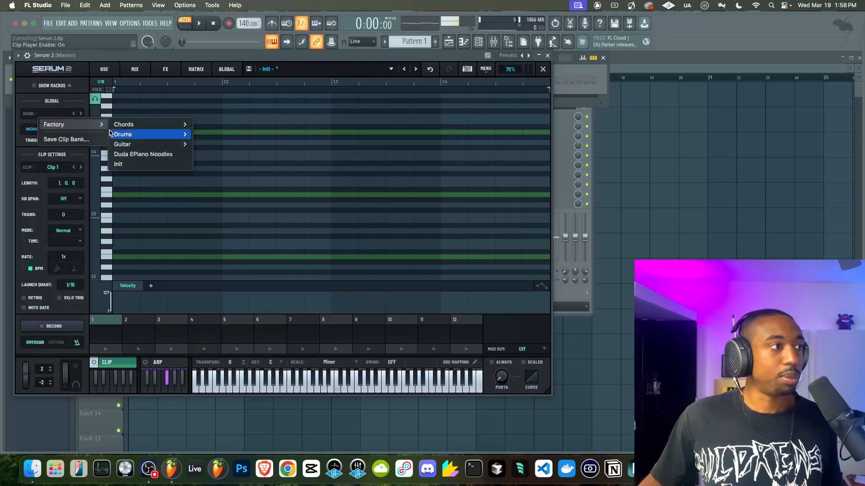
mouse_move(121, 127)
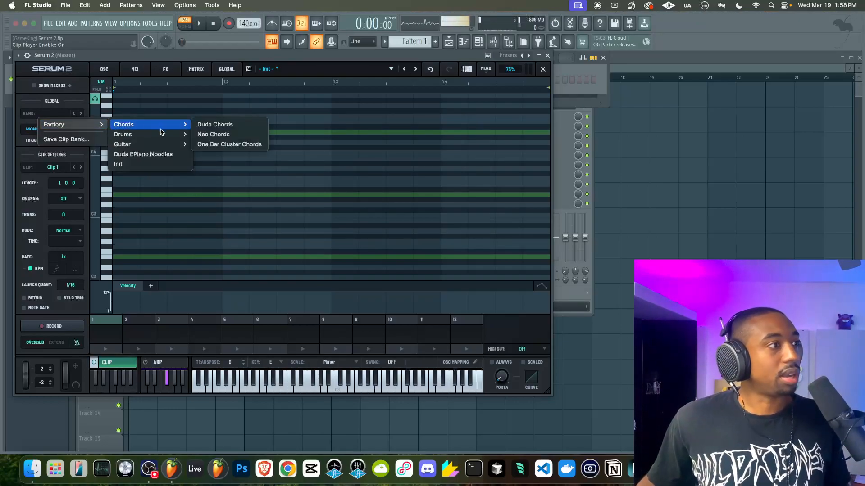
mouse_move(152, 137)
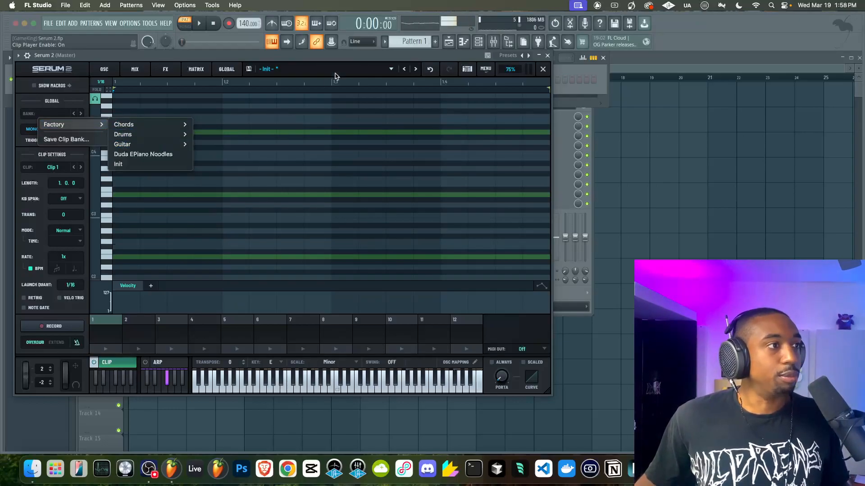
Step: Dismiss the clip bank choices, move the Serum 2 window aside and show the FL Studio file browser
click(421, 55)
drag(450, 53, 588, 60)
click(508, 41)
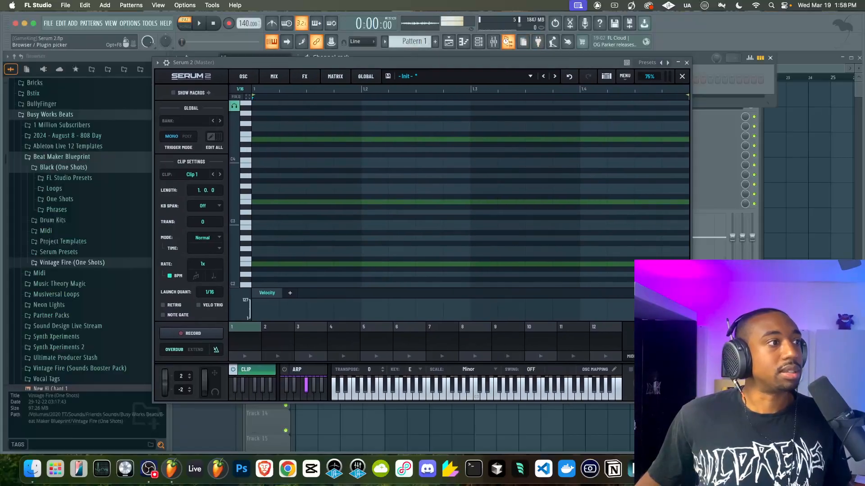
Step: Find the MIDI file 22 - West Coast BC Fmaj in the Midi - Busy Works Beats folder and load it into clip 1
click(49, 231)
scroll(68, 310, down, 5)
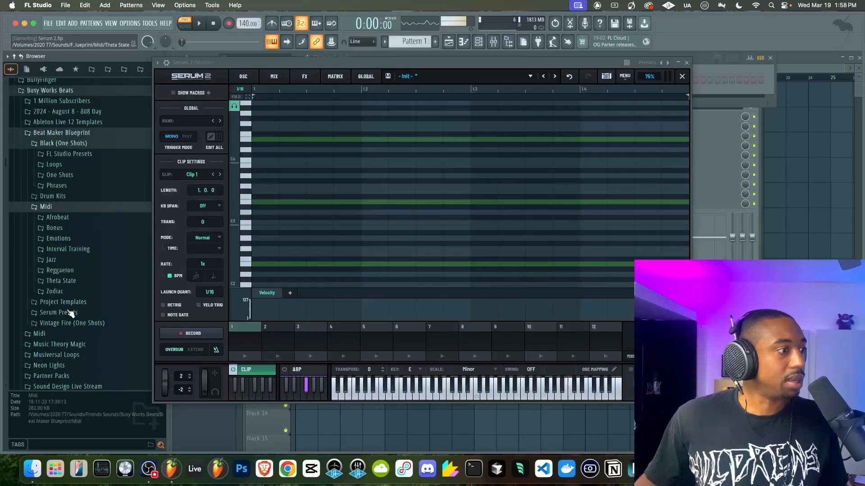
scroll(67, 310, up, 4)
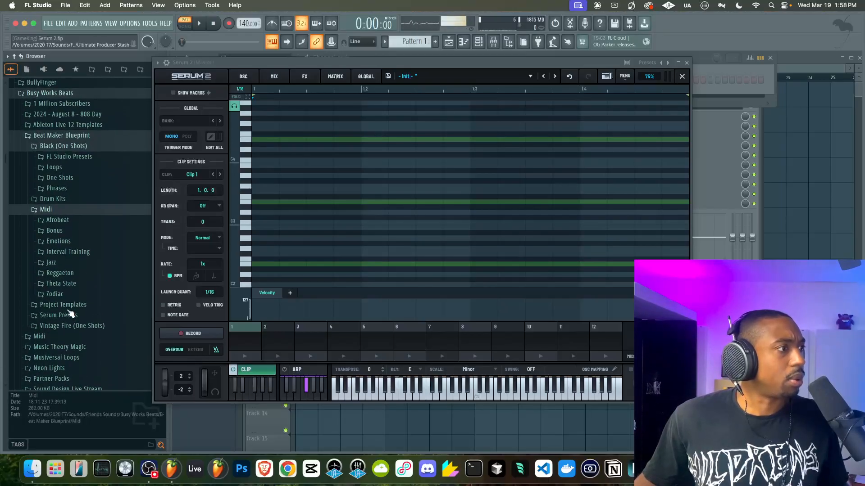
click(63, 116)
click(65, 137)
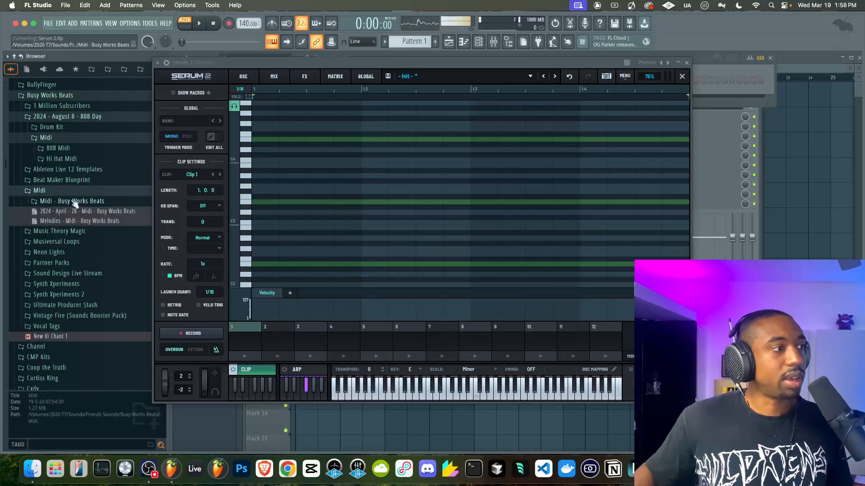
click(75, 203)
scroll(74, 220, down, 10)
drag(86, 161, 331, 176)
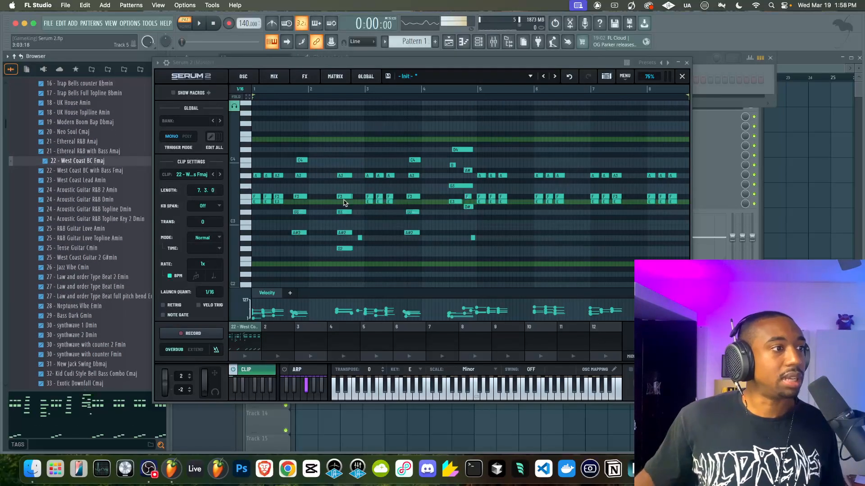
Step: Play clip 1, lower the main volume to 57% during playback, and stop the clip
click(245, 357)
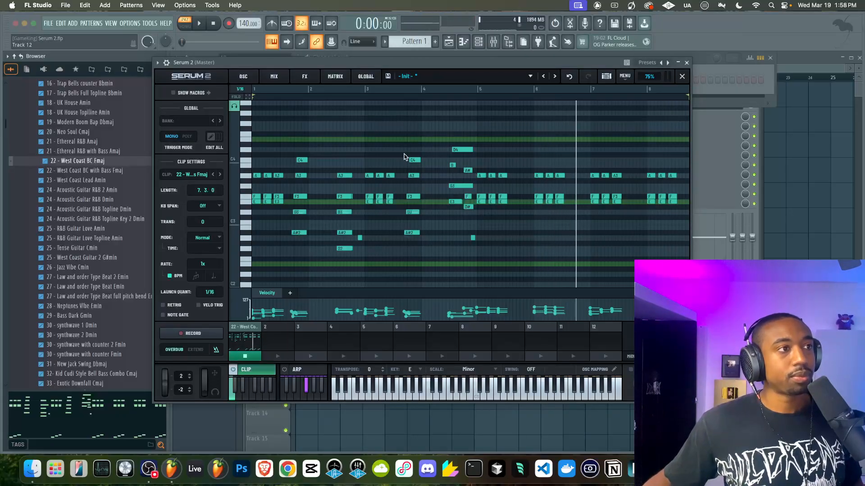
drag(649, 77, 649, 119)
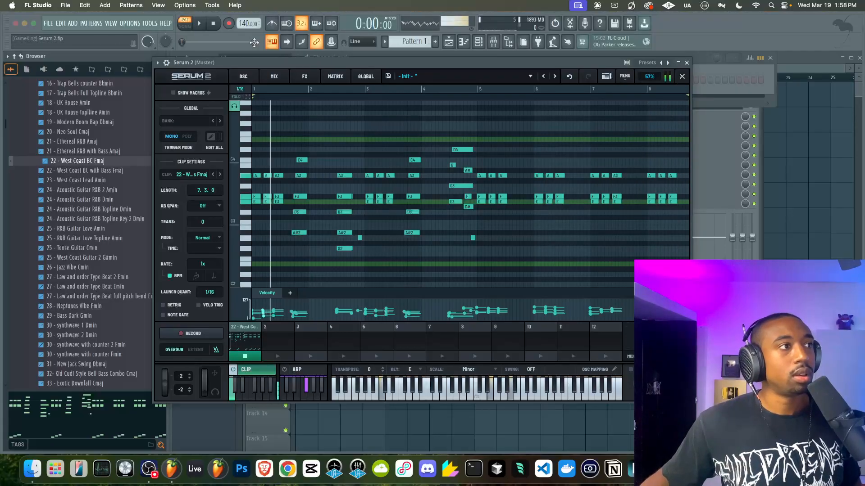
click(249, 357)
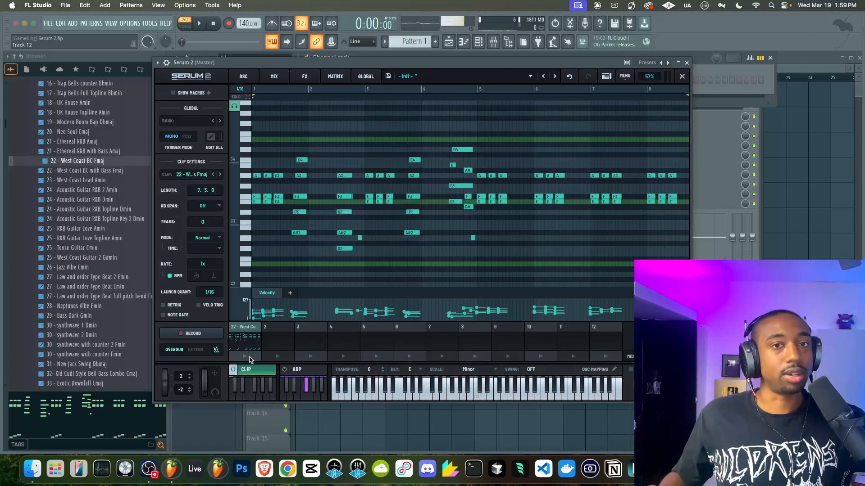
Step: Test launching and stopping clip slots 1 and 2, turn off the clip player and close its editor
click(232, 391)
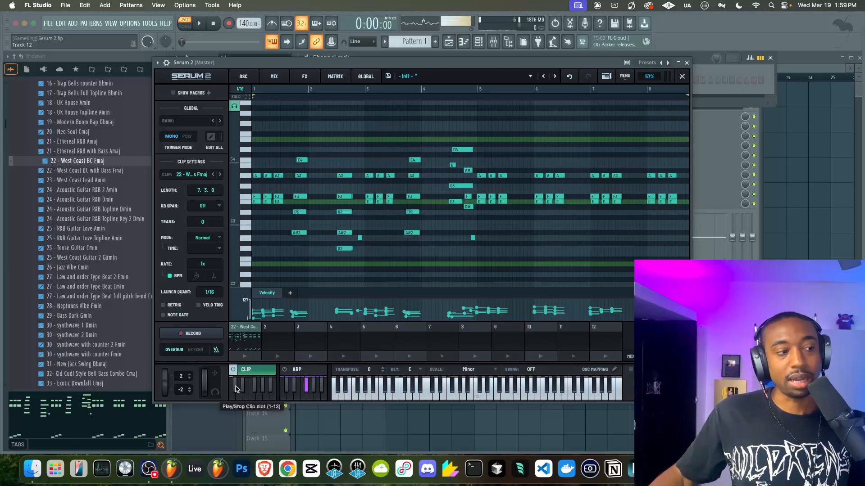
click(232, 392)
click(233, 370)
click(235, 389)
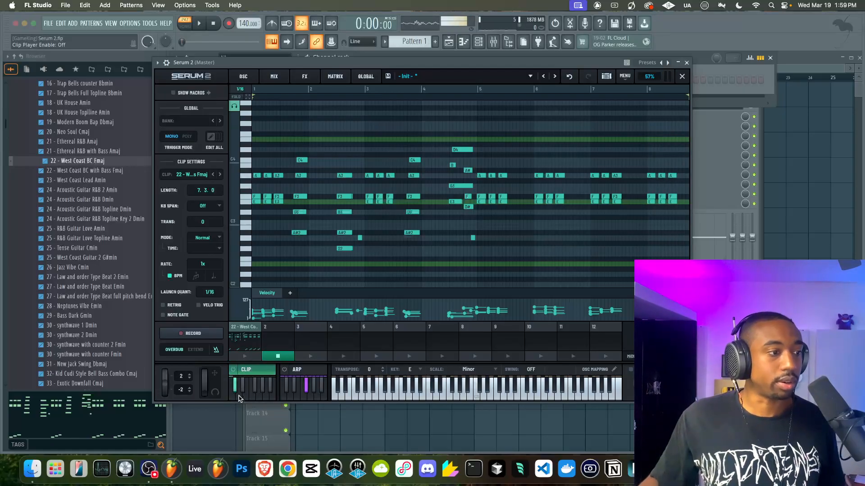
click(283, 357)
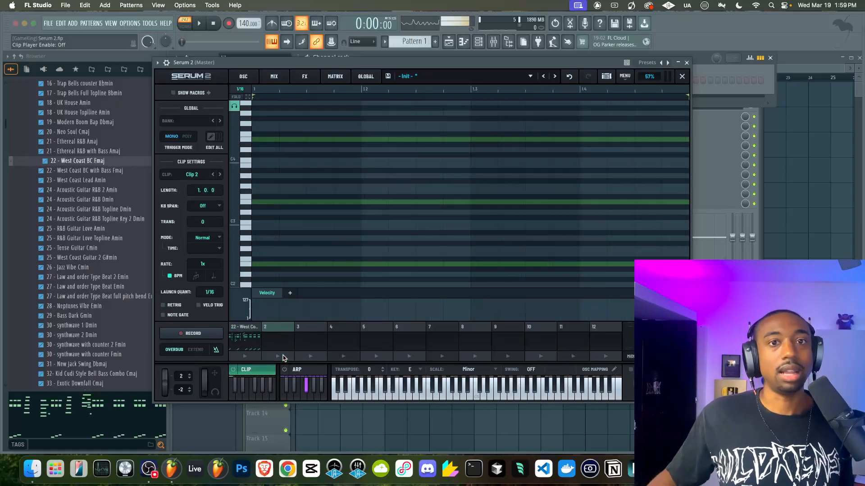
click(682, 78)
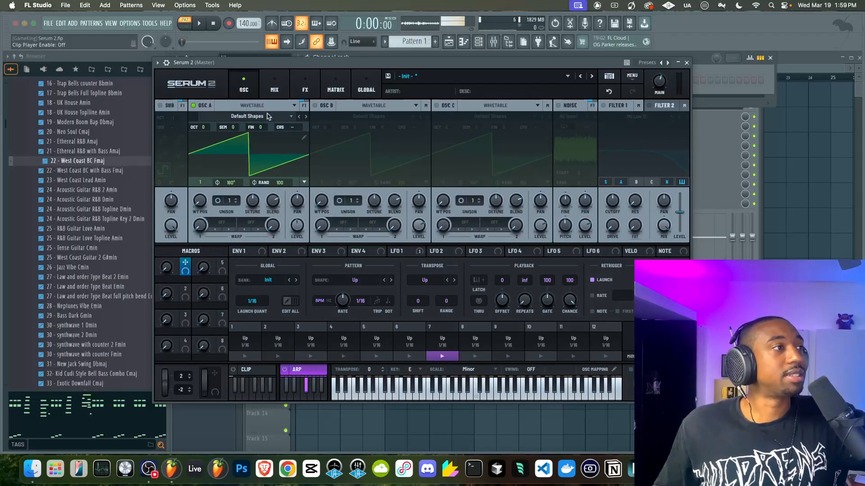
Step: Clear the workspace by hiding the file browser, shifting the Serum 2 window back over and closing the arpeggiator editor
click(508, 41)
drag(369, 60, 237, 62)
click(167, 369)
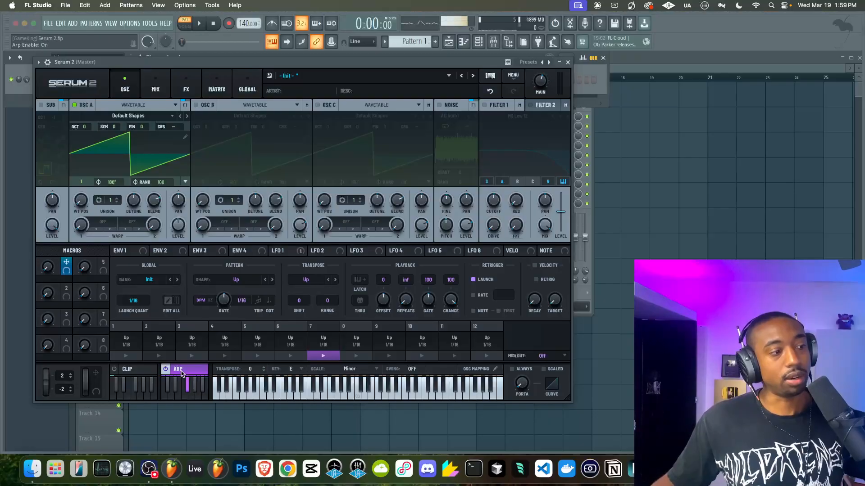
click(181, 372)
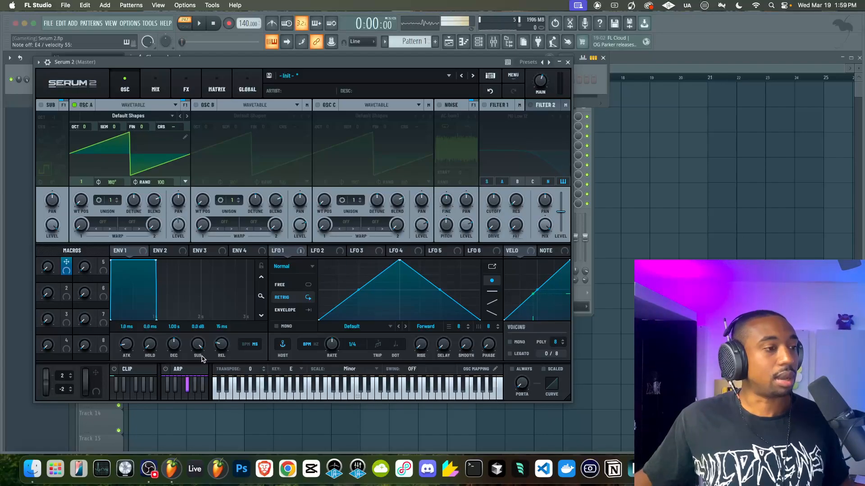
Step: Clear the key setting so that no key is selected
click(301, 369)
click(302, 370)
click(302, 370)
click(302, 369)
click(301, 370)
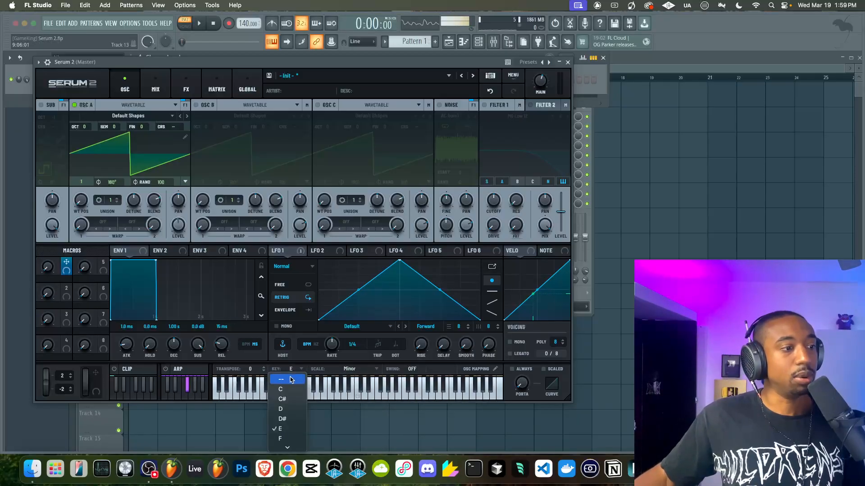
click(290, 380)
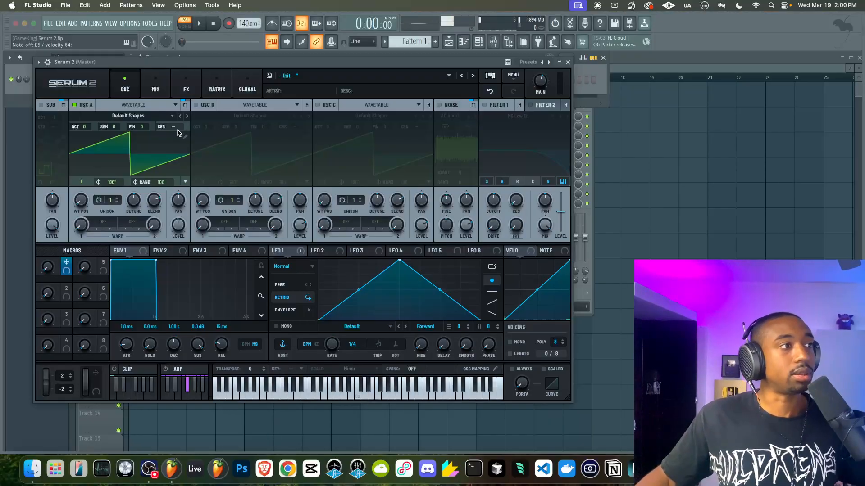
Step: Switch oscillator A to the Multisample type with the Gtr Ac 12 String instrument and open its multisample choices
click(153, 105)
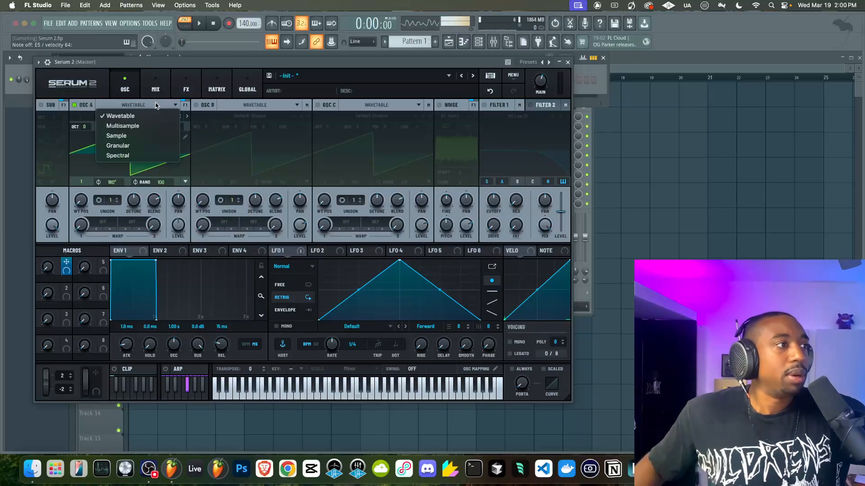
click(135, 126)
click(135, 117)
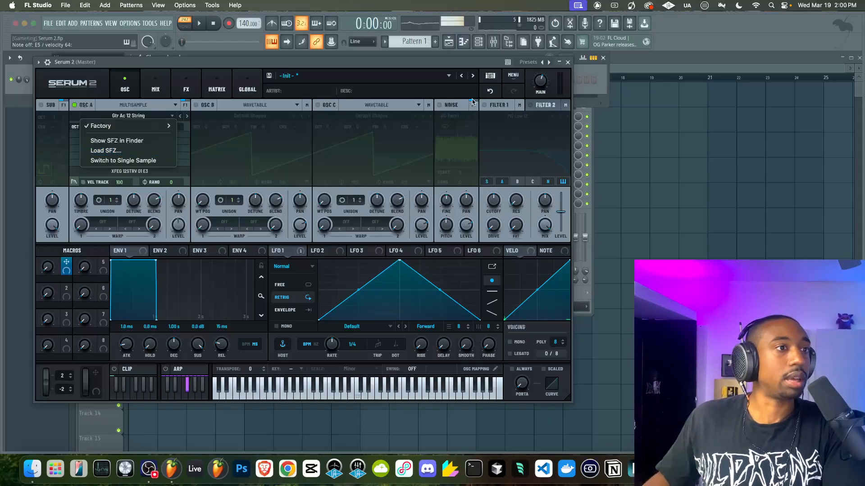
Step: Look over Serum 2's main menu options and oscillator A's Load SFZ file dialog, dismissing both without choosing anything
click(514, 83)
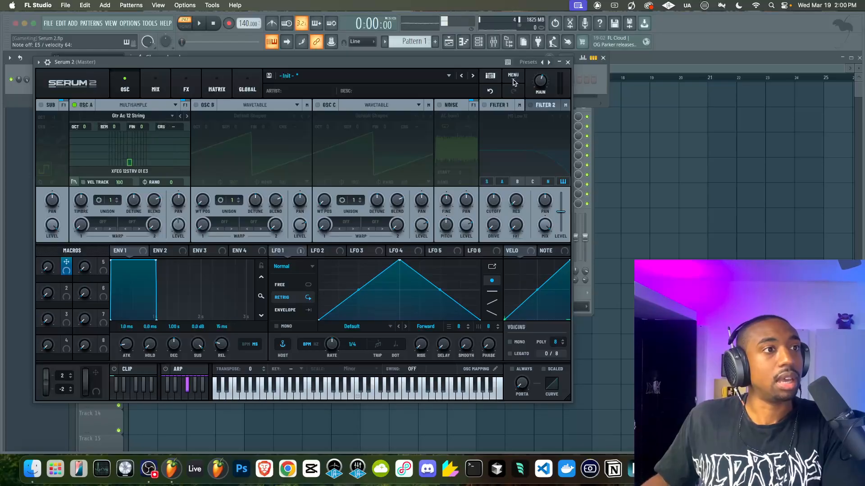
click(513, 77)
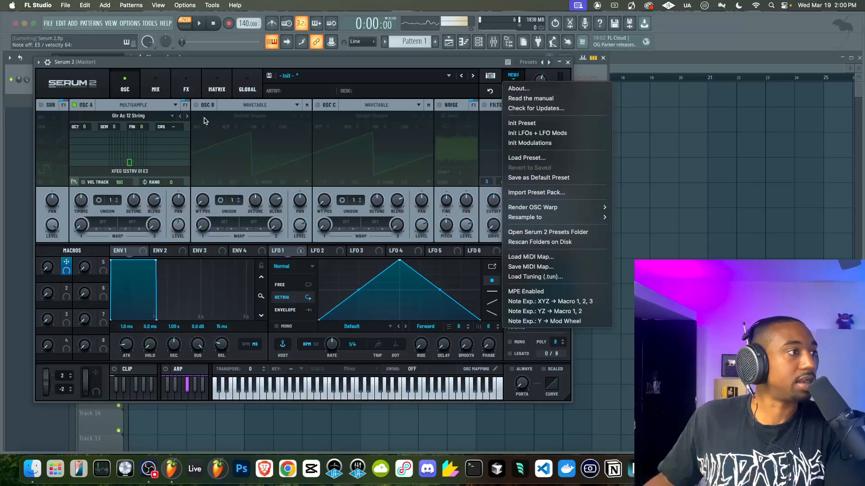
click(174, 107)
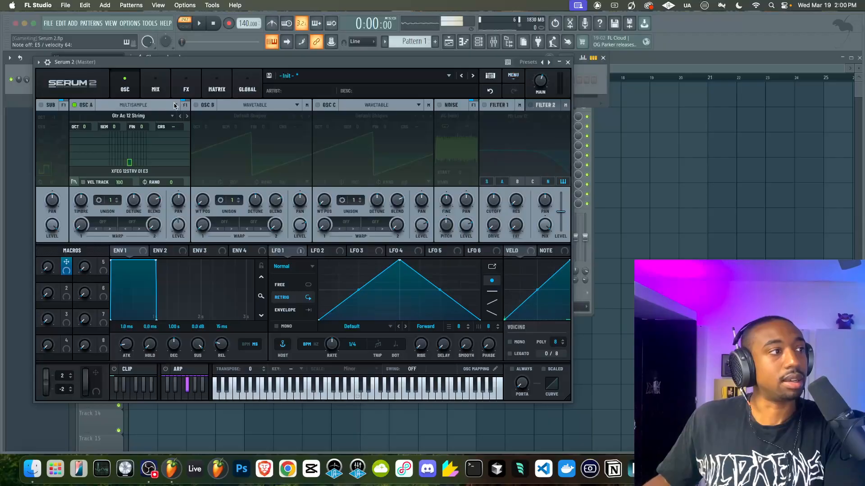
click(145, 116)
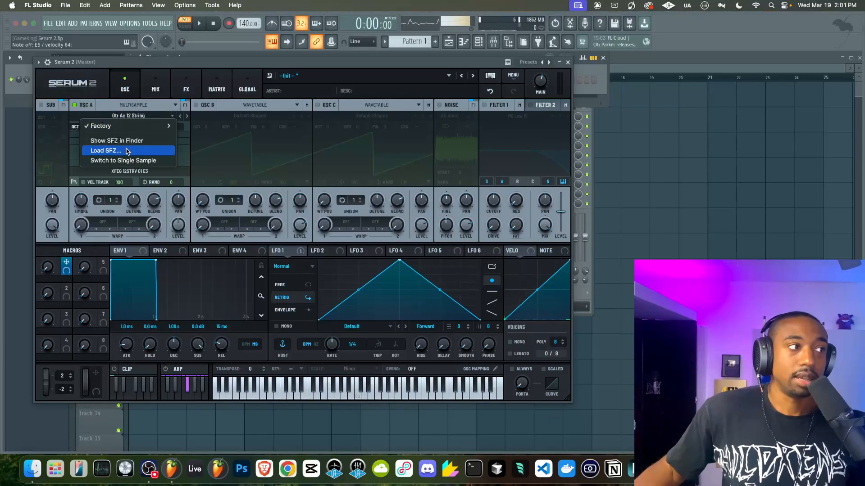
click(148, 151)
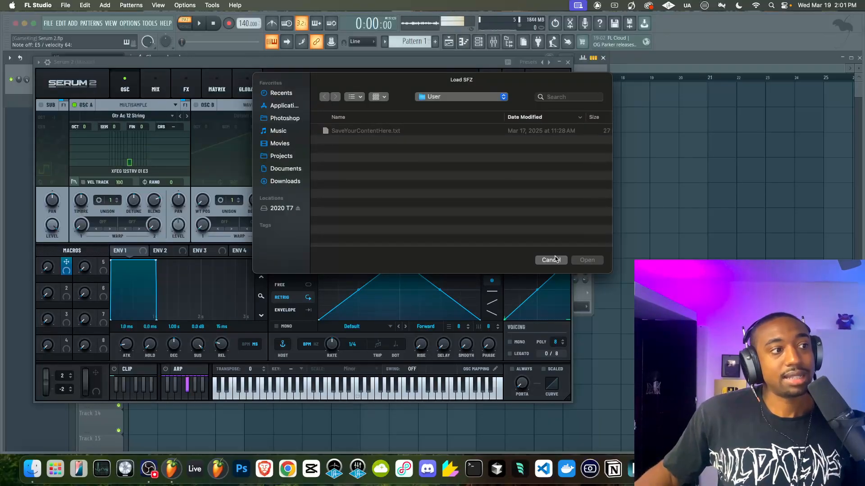
click(554, 260)
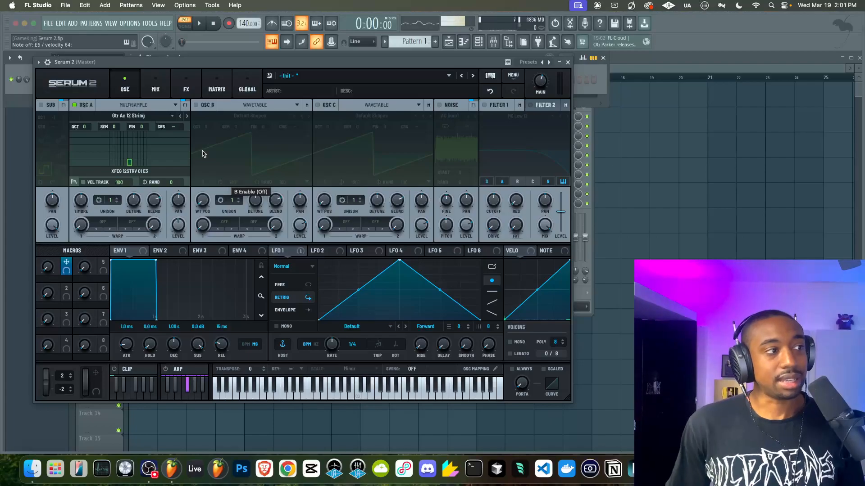
Step: Load the factory Choir multisample Ah Both into oscillator A
click(142, 117)
click(142, 118)
click(142, 117)
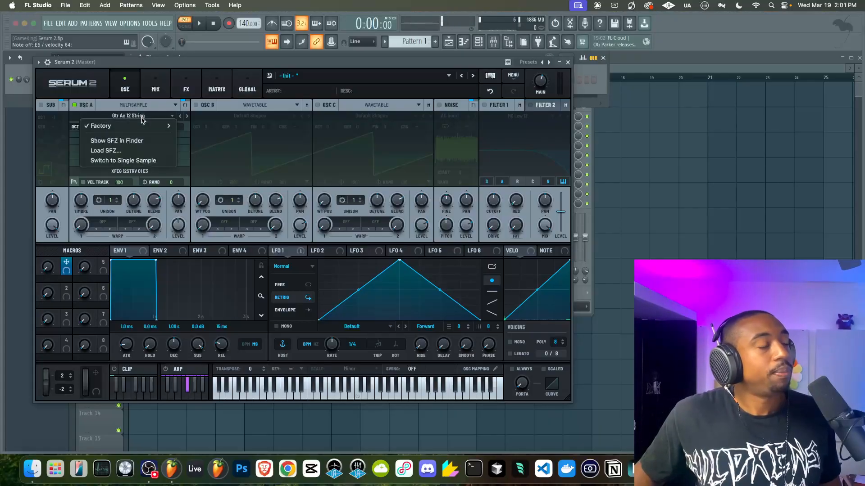
click(142, 117)
click(141, 117)
click(143, 118)
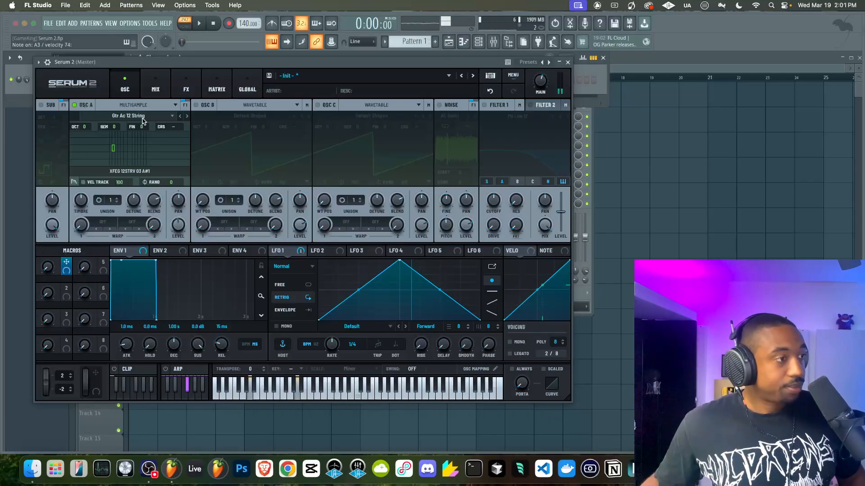
click(142, 117)
mouse_move(138, 126)
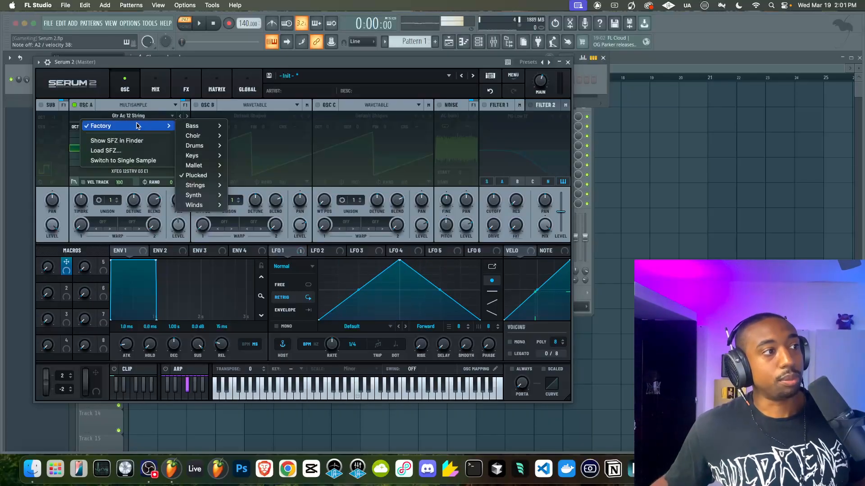
mouse_move(194, 135)
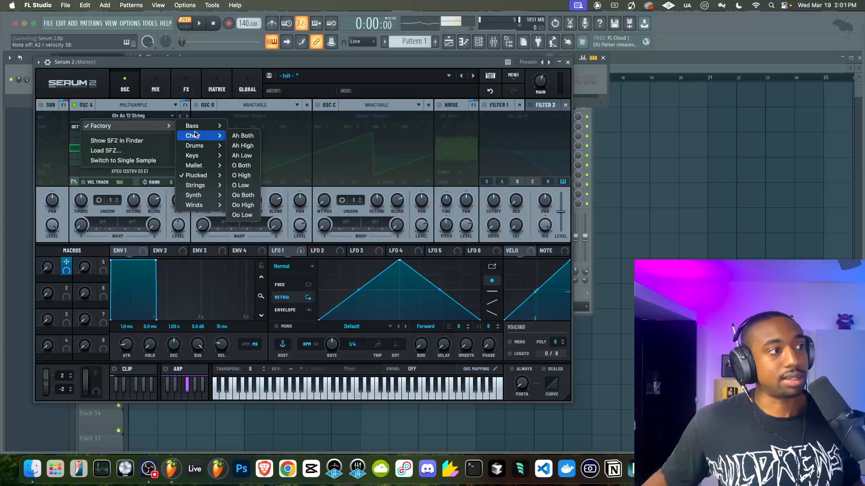
click(242, 135)
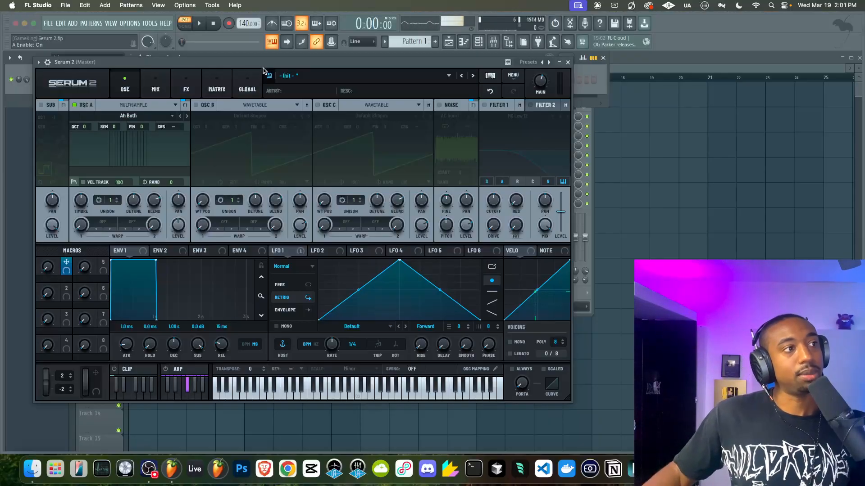
Step: Move the Serum 2 window aside, show the file browser and open the 1 - Go - To Drums folder in Friends Sounds
drag(346, 64, 461, 91)
click(507, 47)
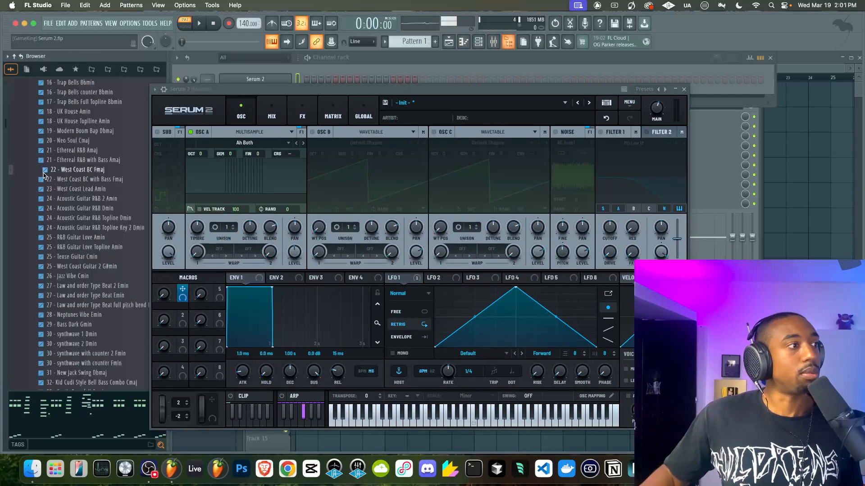
scroll(62, 190, up, 10)
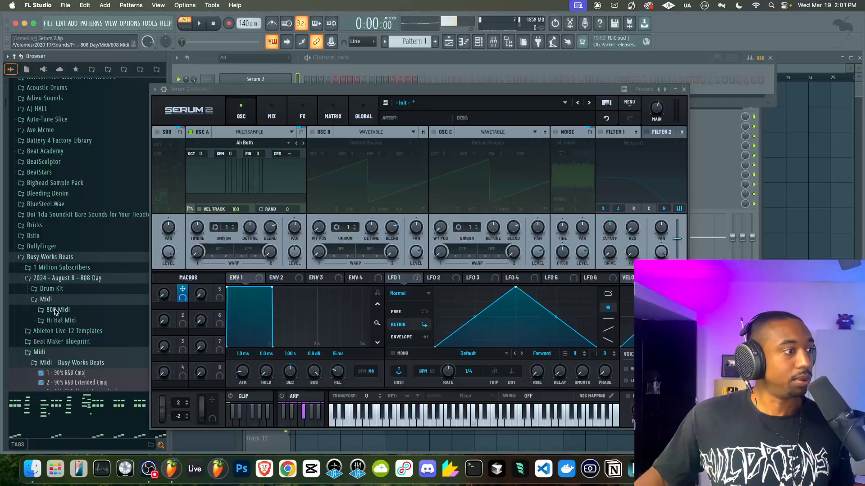
click(54, 310)
scroll(47, 150, up, 6)
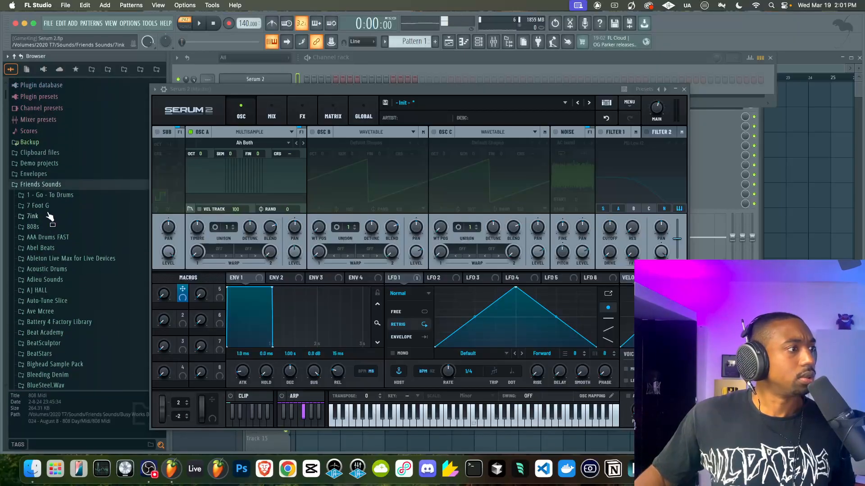
click(48, 192)
Step: Load the !go to 808 sample into oscillator B as a wavetable, view it in 3D and turn oscillator B off
drag(63, 226, 372, 161)
click(341, 180)
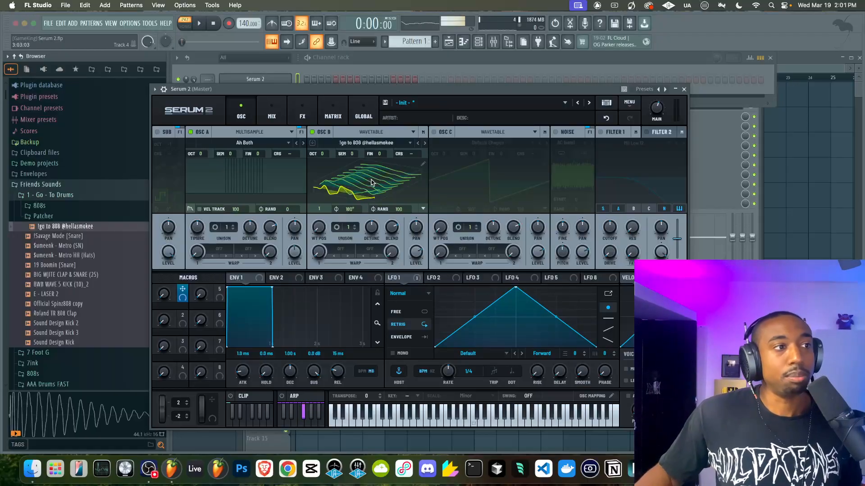
click(313, 132)
Step: Load the !go to 808 sample into the noise oscillator, audition it with oscillator A off, and switch back to oscillator A alone
drag(63, 226, 569, 142)
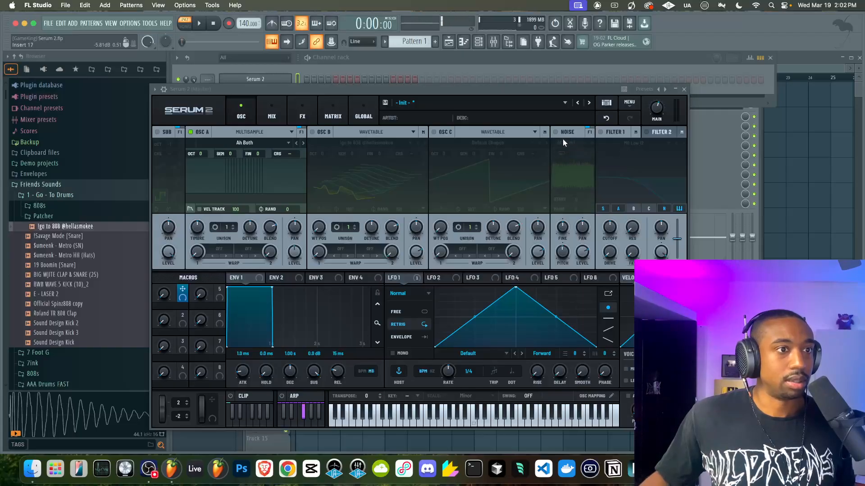
drag(66, 227, 571, 179)
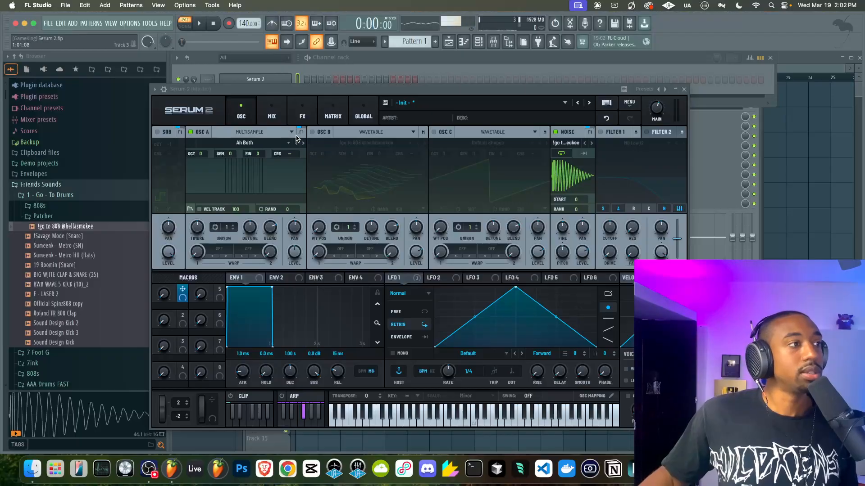
click(191, 132)
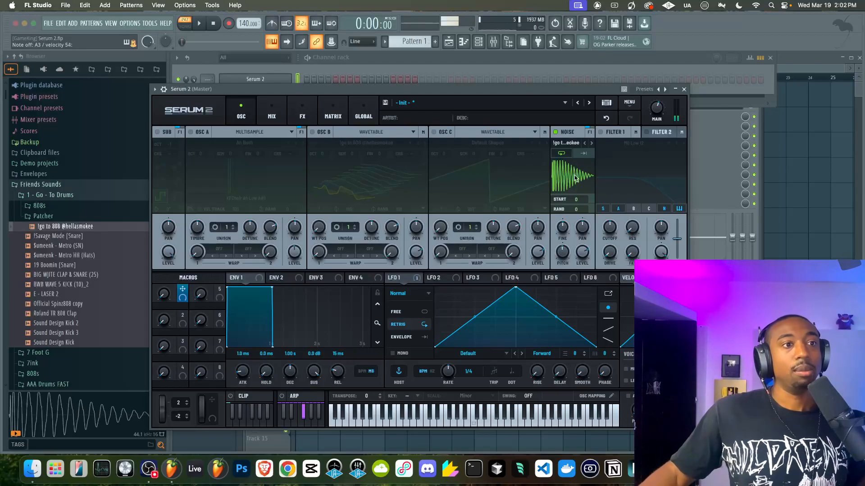
click(555, 132)
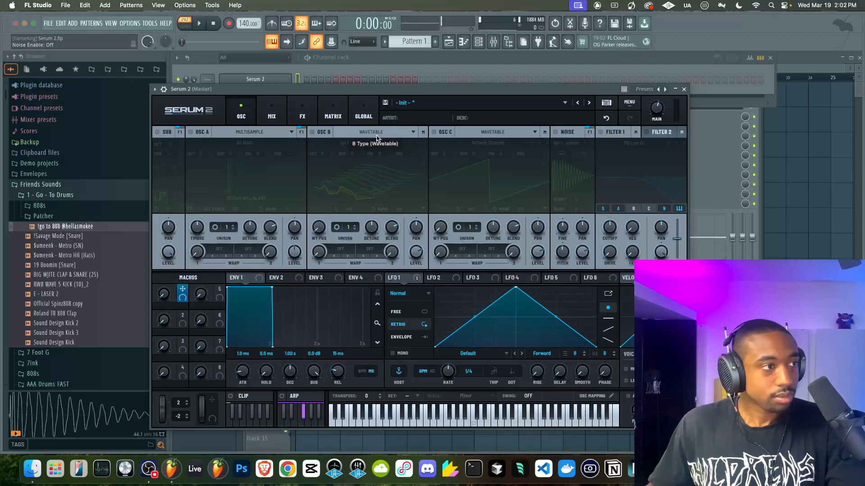
click(191, 133)
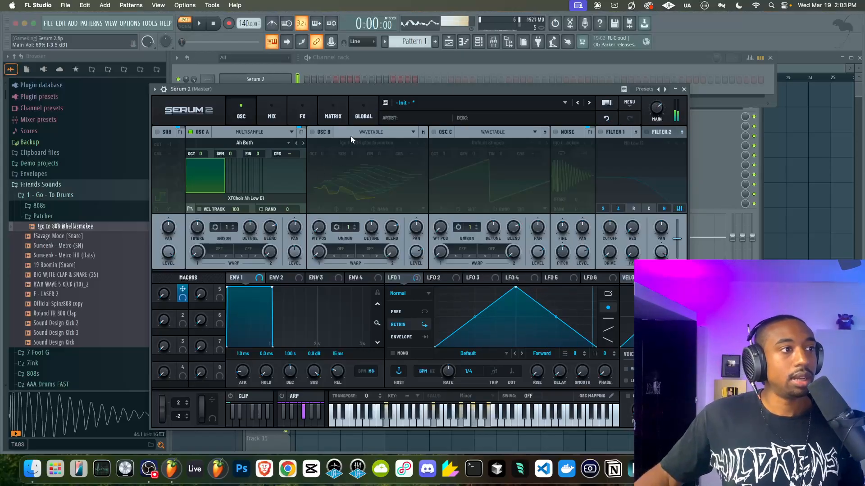
Step: Initialize the preset, then set oscillator A to Multisample with the factory Choir sound Ah Both
click(629, 102)
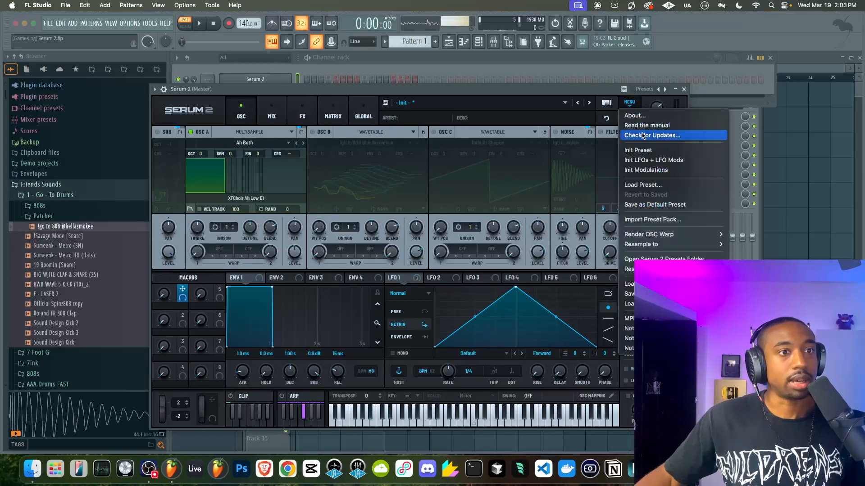
click(639, 150)
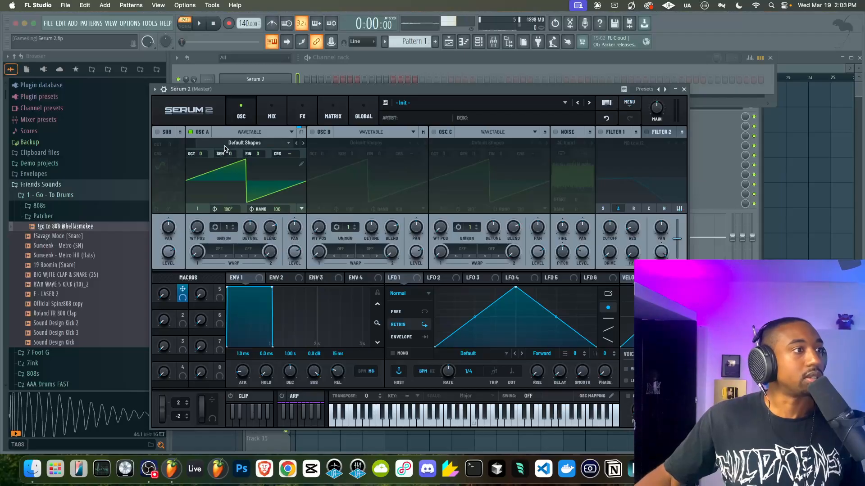
click(249, 132)
click(237, 154)
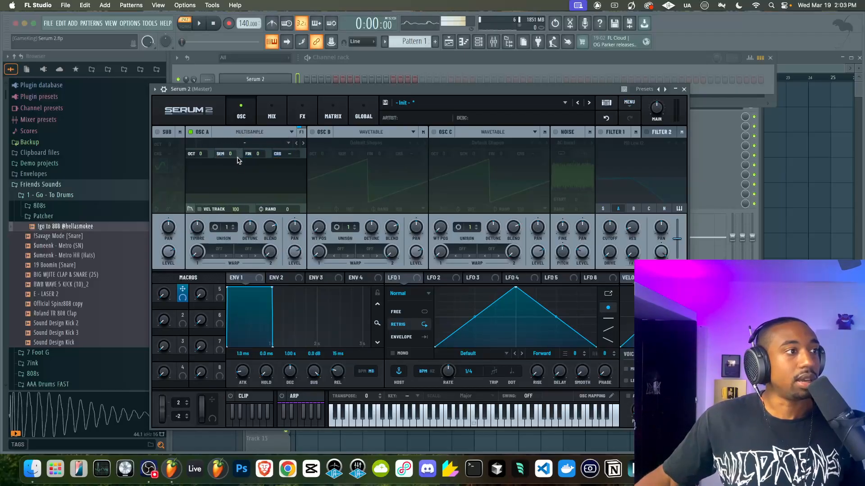
click(245, 143)
mouse_move(279, 152)
mouse_move(319, 166)
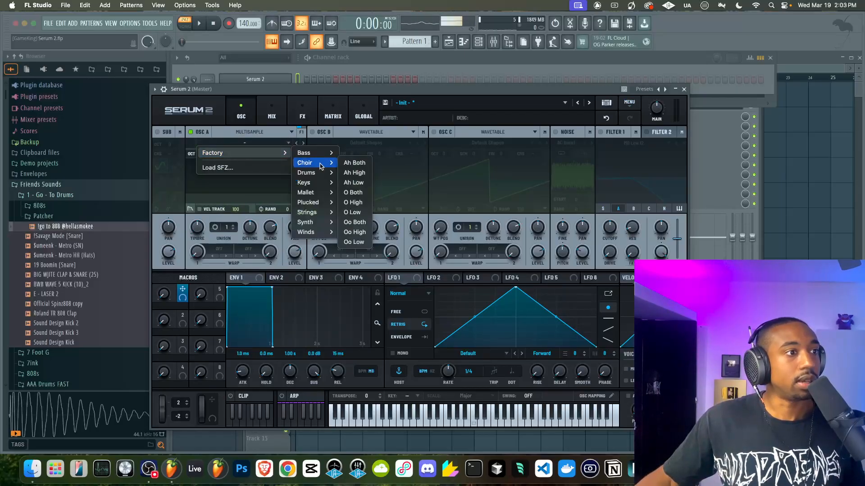
click(354, 163)
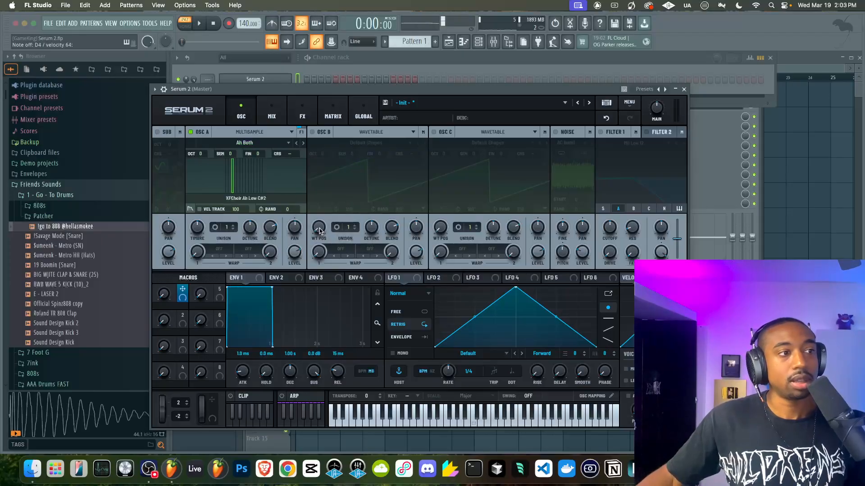
Step: Turn on oscillator B with the Wavetable type and lower its level
click(313, 132)
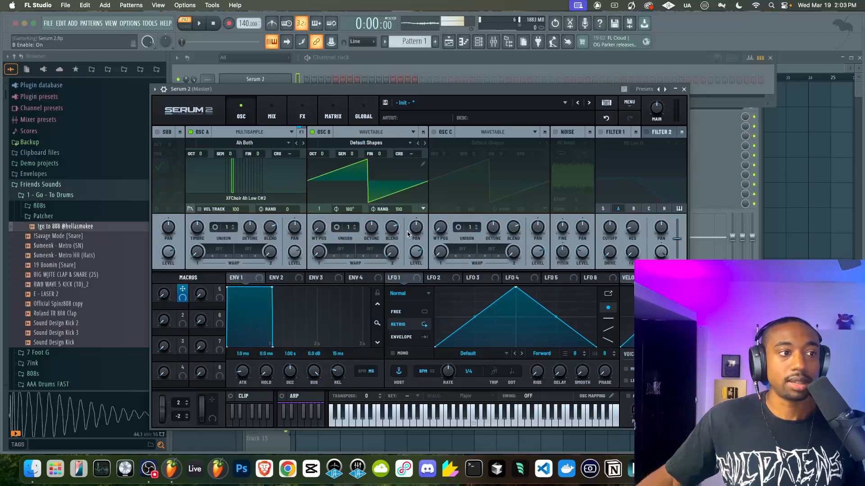
drag(419, 258, 419, 302)
click(373, 133)
click(361, 150)
Step: Set oscillator B's wavetable position to 2 for a sine shape, checking the wavetable in 3D and returning to the 2D view
mouse_move(318, 231)
mouse_down()
mouse_move(321, 217)
mouse_move(318, 235)
mouse_move(317, 226)
mouse_up()
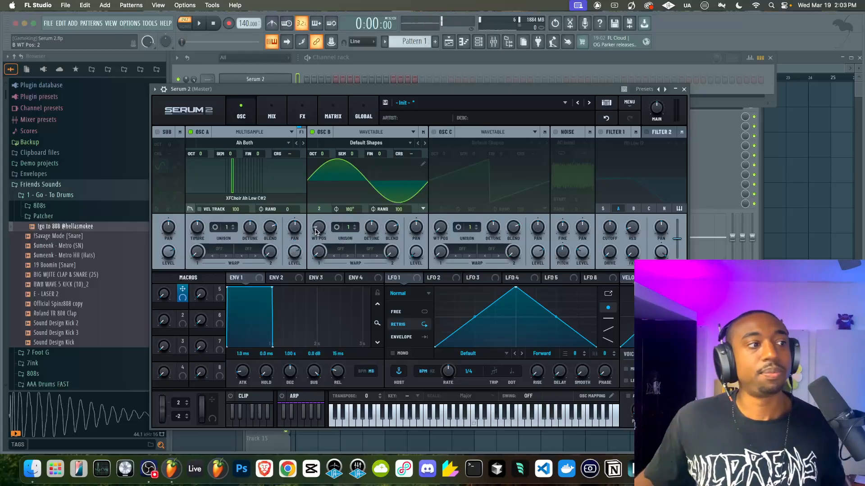
click(346, 183)
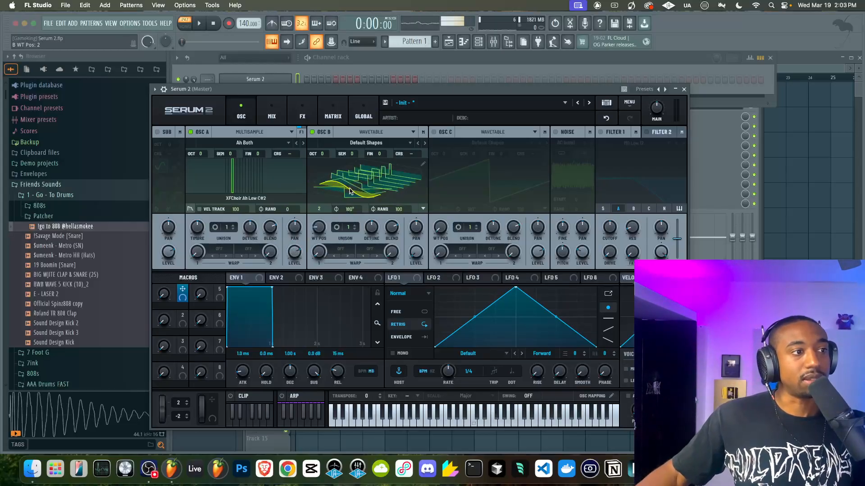
click(350, 191)
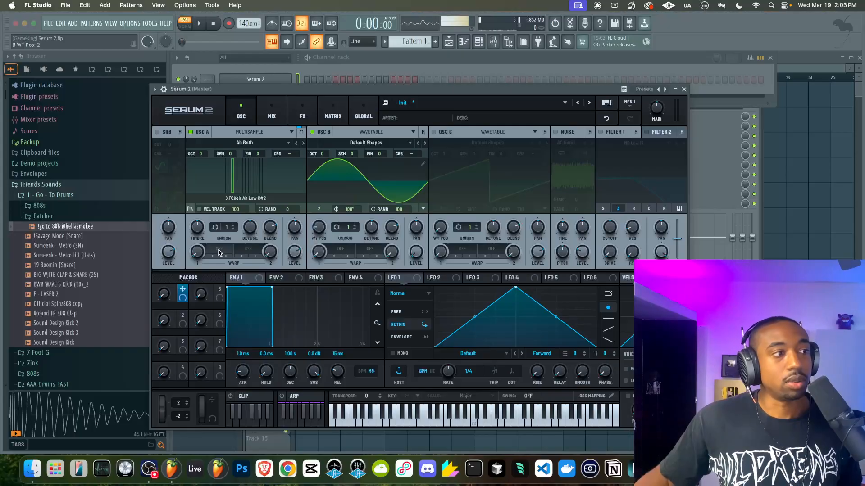
Step: Set oscillator A's first warp to FM (B) and sweep its amount, ending at about 46%
click(219, 251)
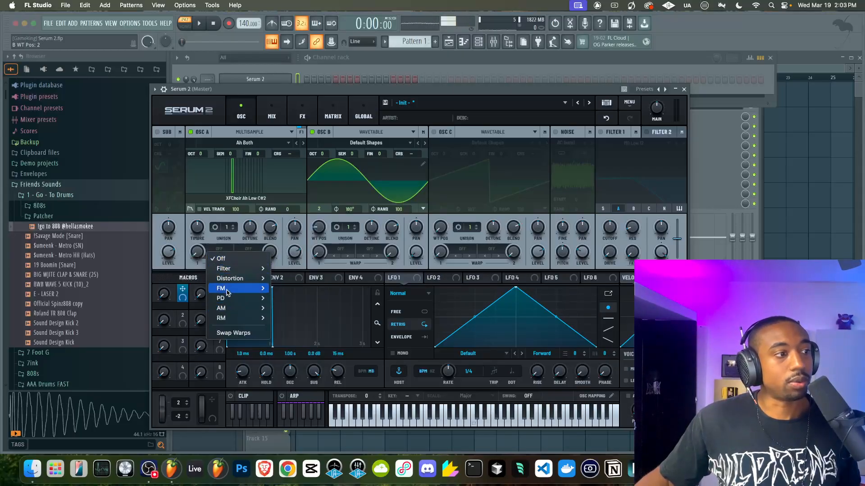
mouse_move(227, 293)
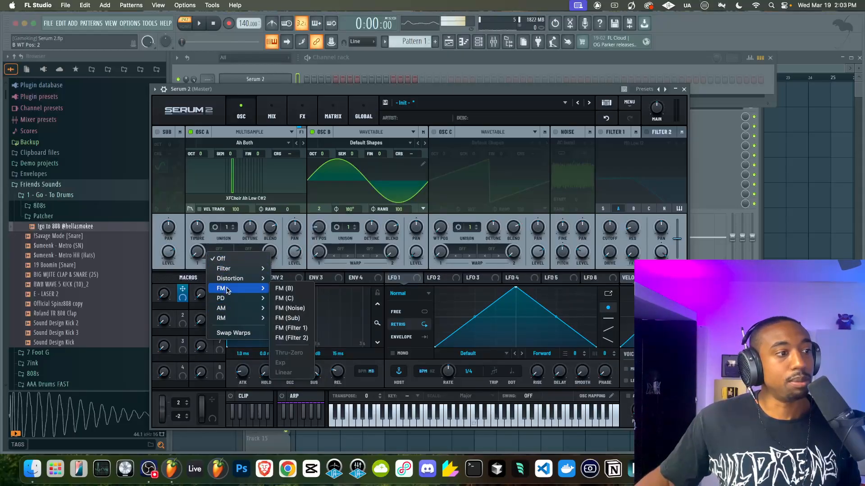
click(293, 288)
drag(197, 253, 196, 210)
drag(196, 256, 197, 315)
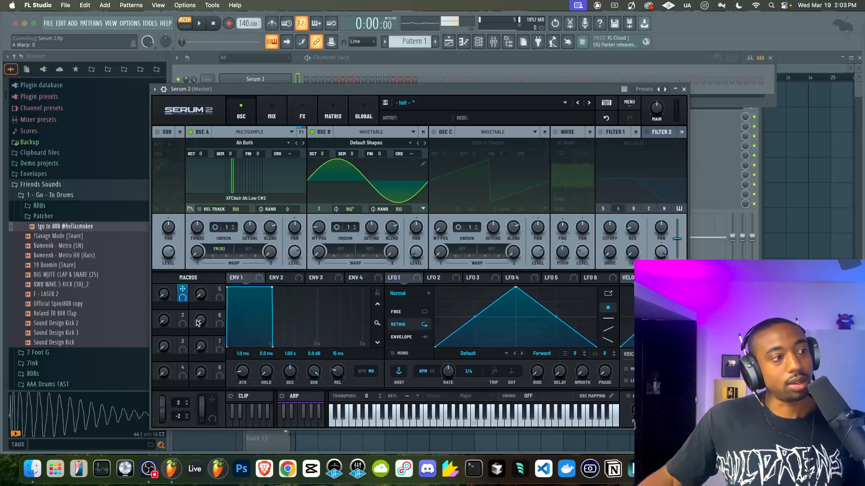
drag(198, 257, 188, 206)
drag(198, 252, 191, 273)
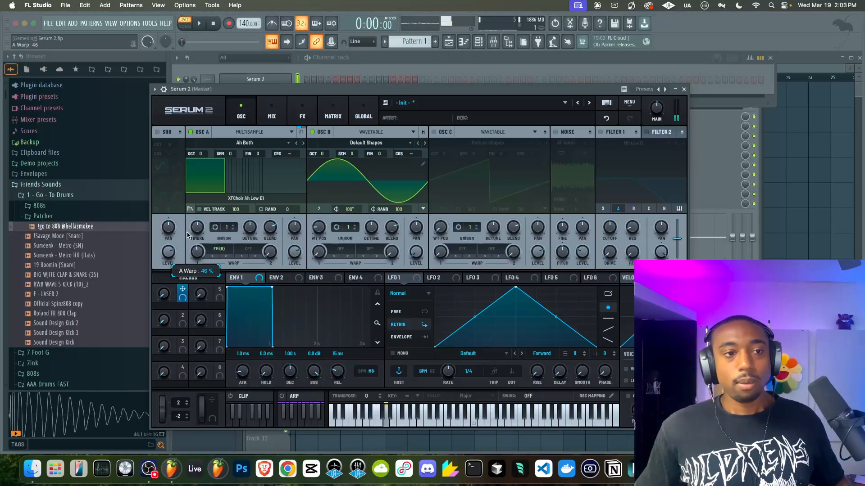
Step: Try oscillator B at -1 octave, raise it to +2 octaves, and readjust oscillator A's FM warp amount
drag(326, 151, 327, 167)
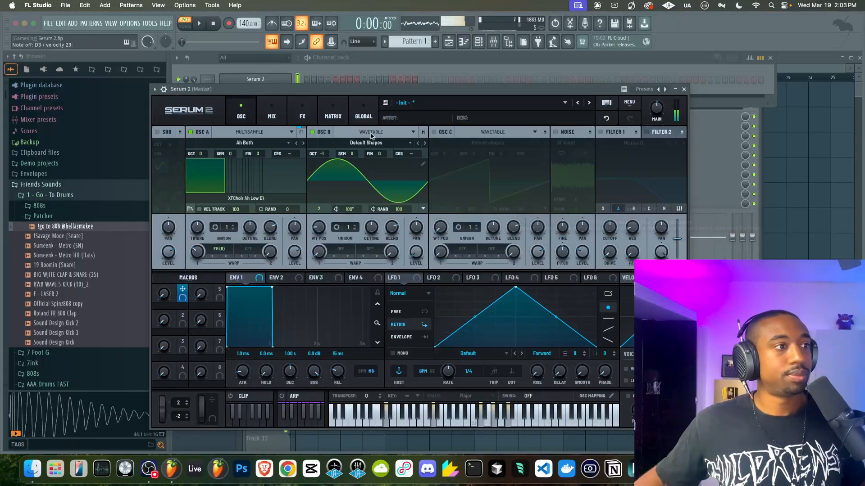
drag(323, 148, 327, 123)
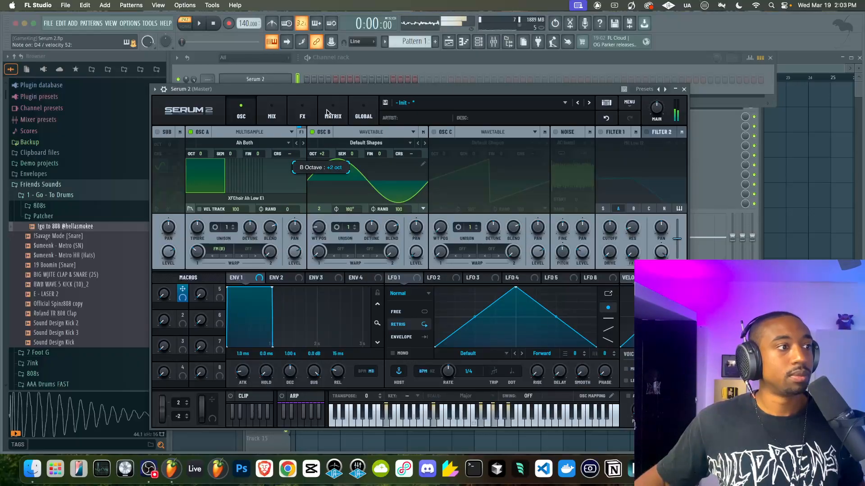
drag(196, 251, 225, 216)
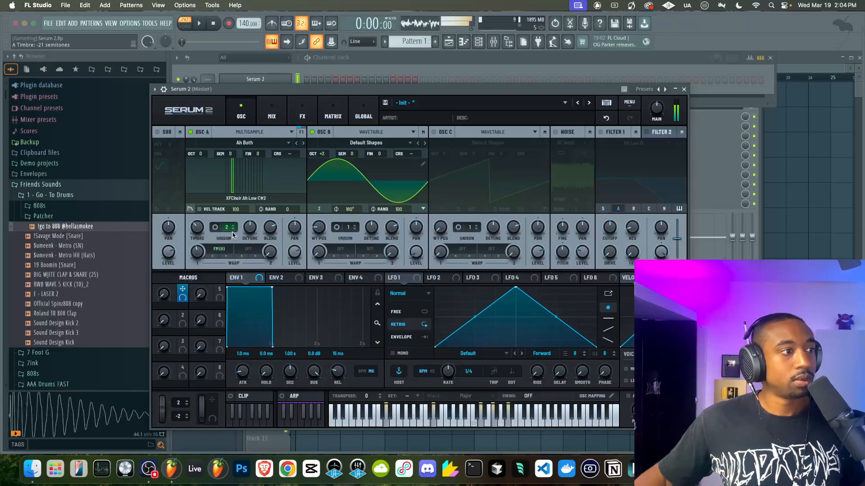
Step: Give oscillator A 2 unison voices with a width of 52, reviewing the unison mode options but keeping Linear
click(214, 227)
drag(230, 182, 233, 187)
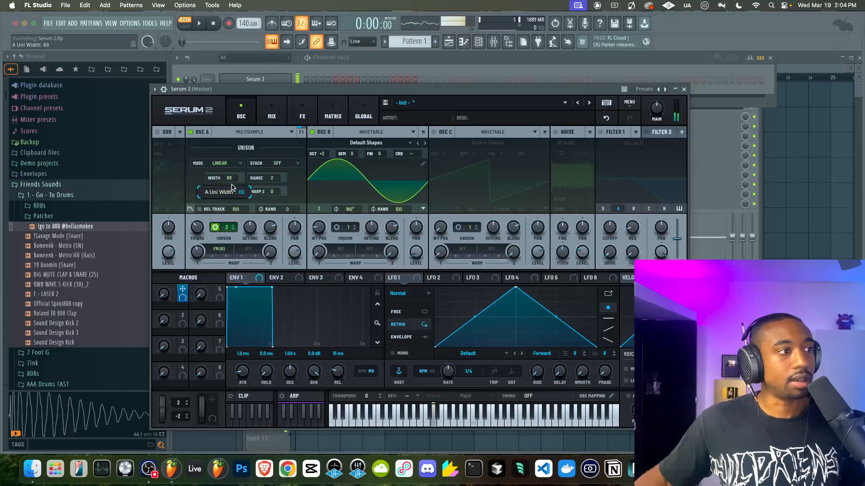
click(220, 163)
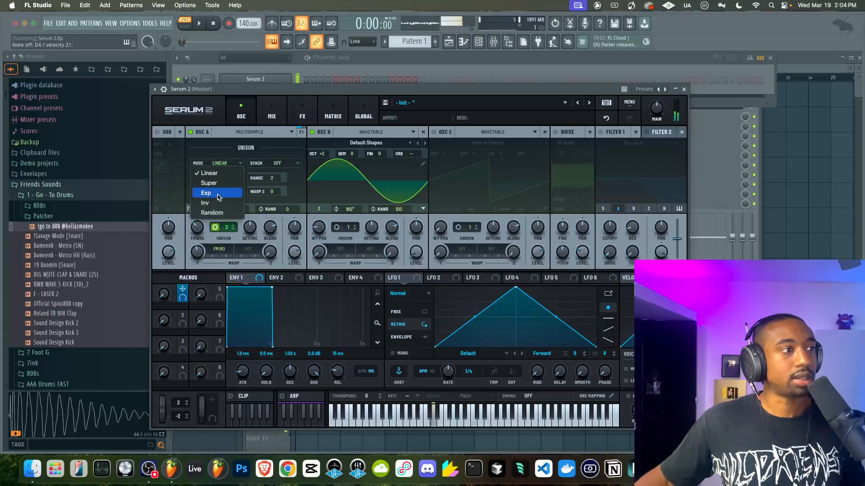
click(220, 152)
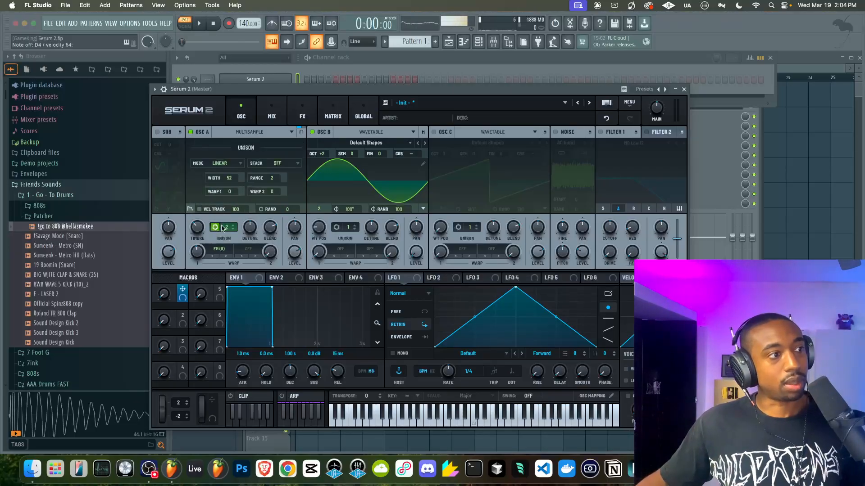
Step: Lower oscillator B to -1 octave and fine-tune oscillator A's FM warp to about 36%
click(196, 256)
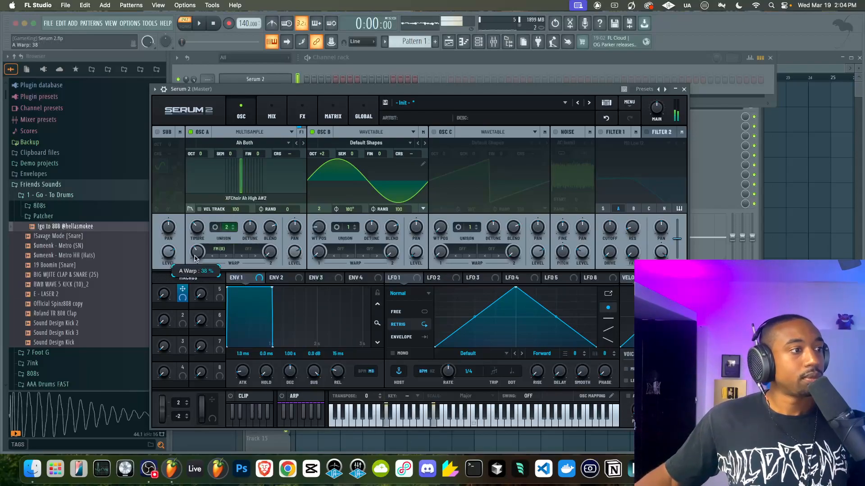
drag(321, 154, 315, 189)
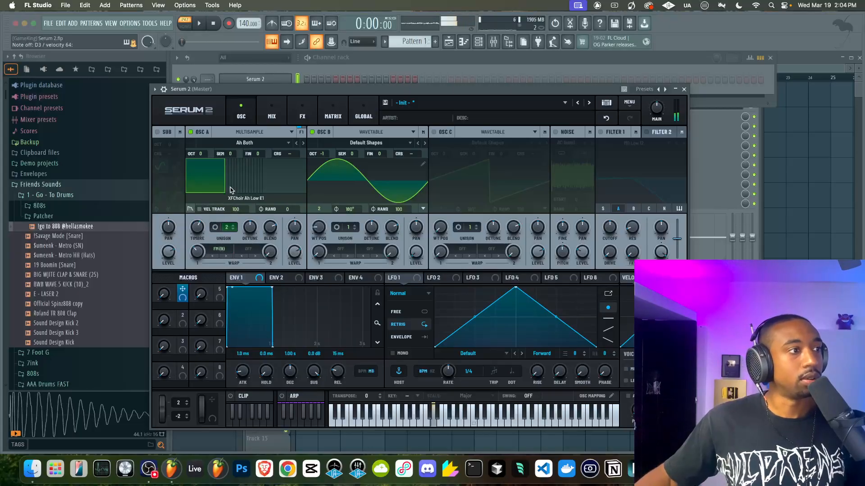
mouse_move(197, 256)
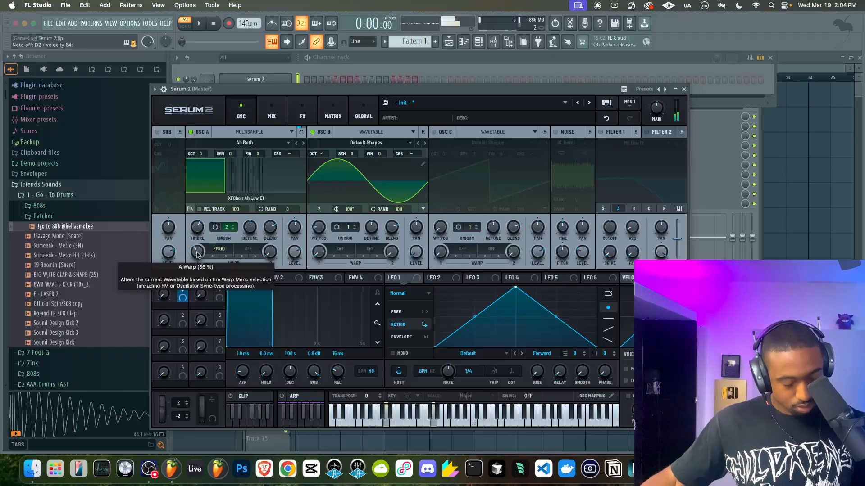
mouse_move(197, 256)
mouse_down()
mouse_move(197, 266)
mouse_move(207, 255)
mouse_up()
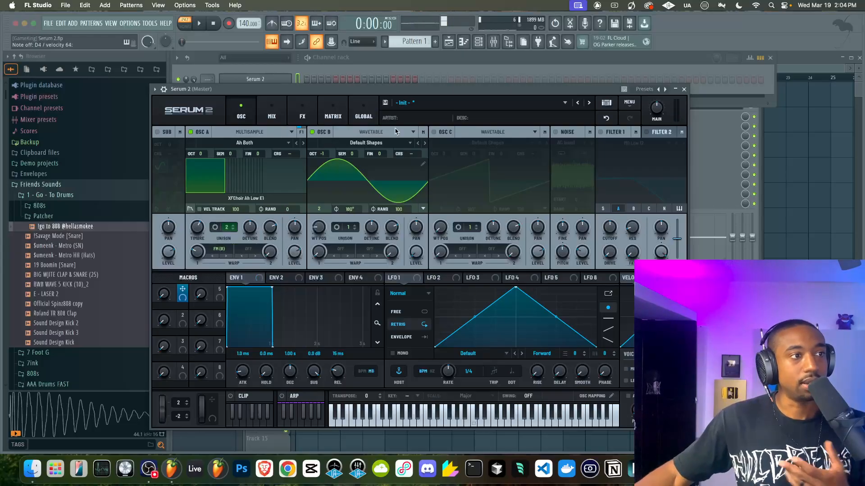
Step: Initialize the preset and set oscillator A's type to Sample
click(630, 103)
click(632, 152)
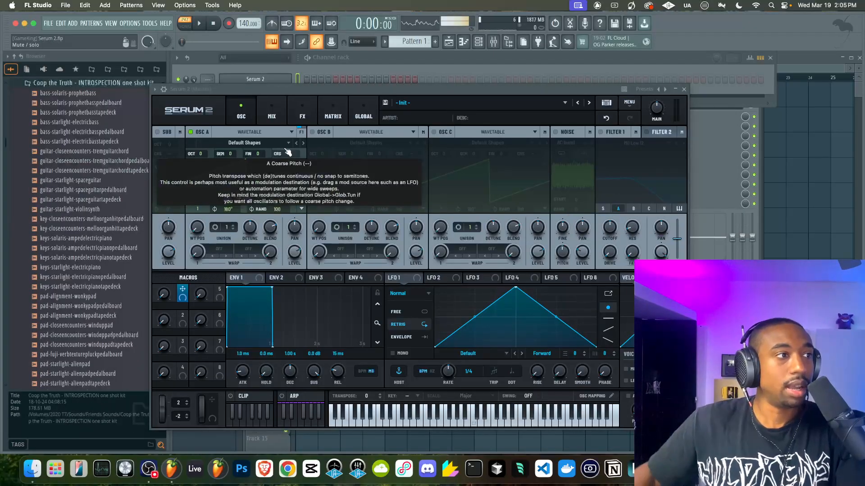
click(262, 133)
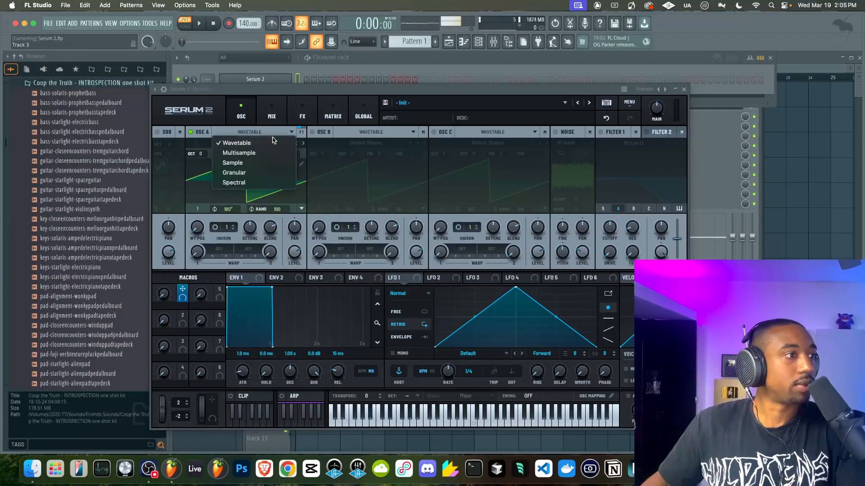
click(242, 163)
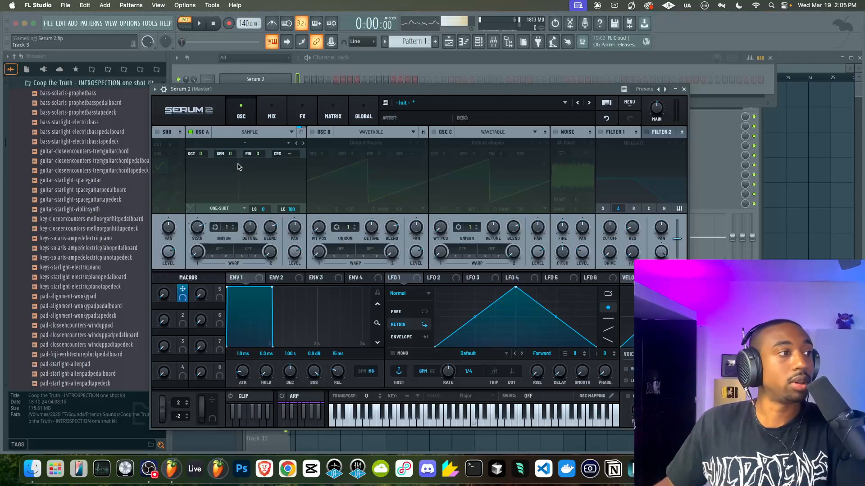
Step: Audition one-shots, load bass-starlight-electricbass into oscillator A, and hide the file browser to reposition the synth window
click(77, 181)
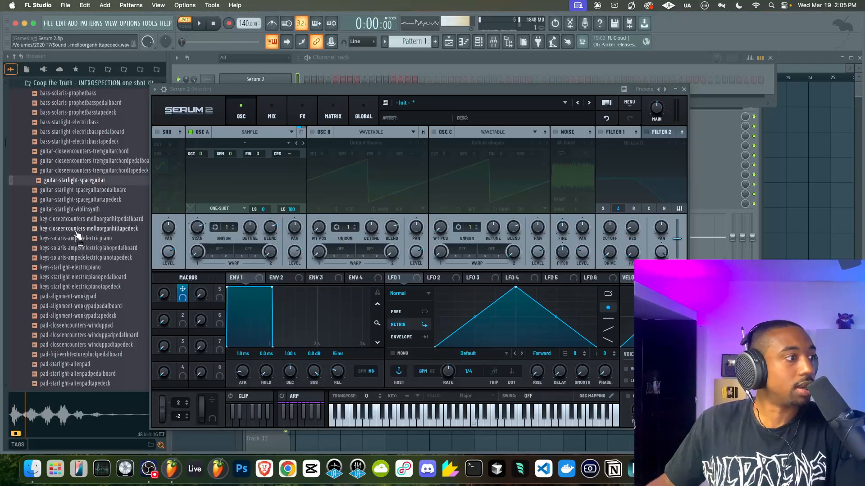
click(73, 113)
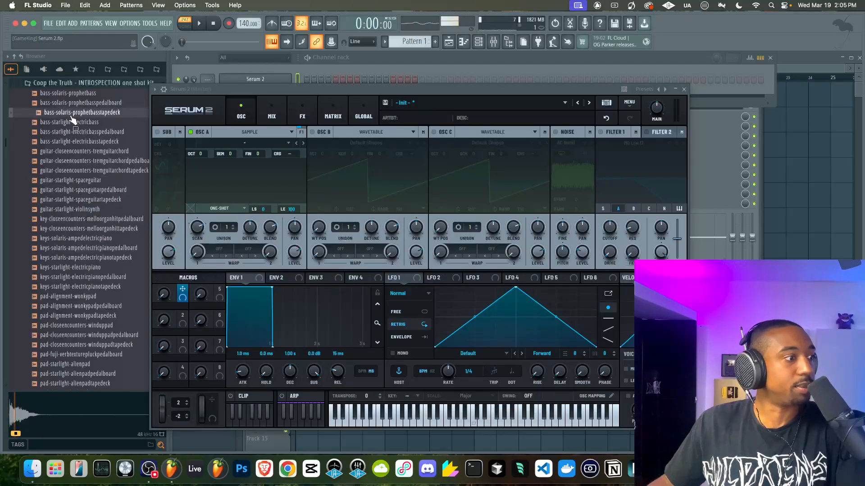
click(72, 122)
drag(72, 122, 203, 187)
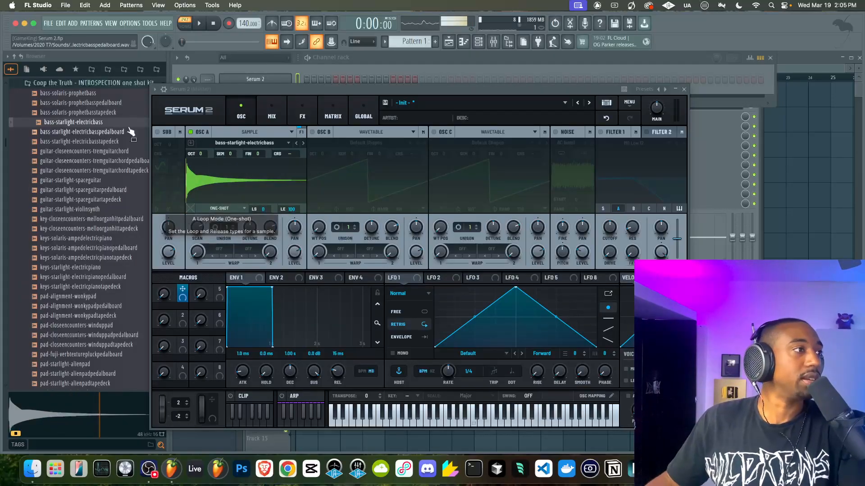
click(508, 42)
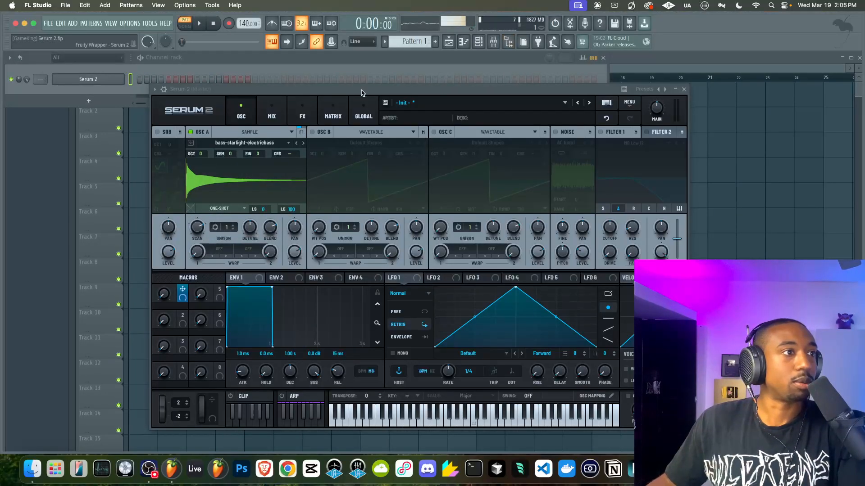
drag(361, 93, 282, 78)
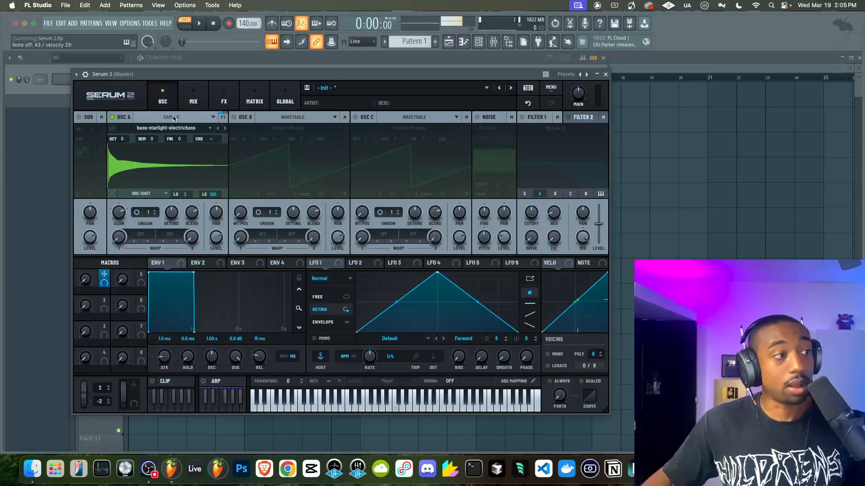
Step: Try oscillator A as a Multisample with the factory Five String Bass for comparison, and return it to Sample
click(179, 128)
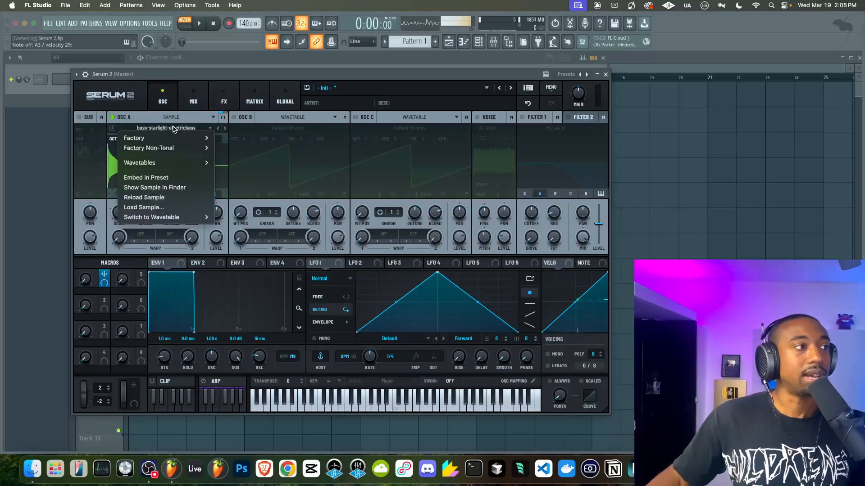
click(173, 128)
click(171, 117)
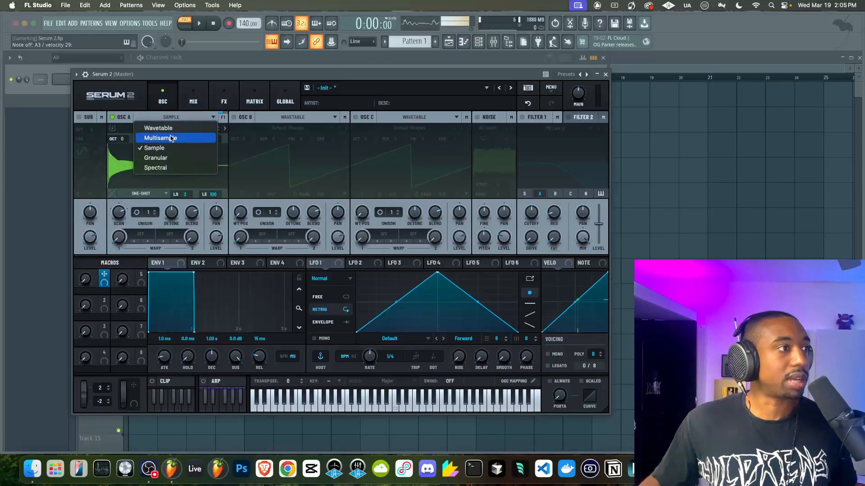
click(172, 138)
click(168, 129)
mouse_move(169, 138)
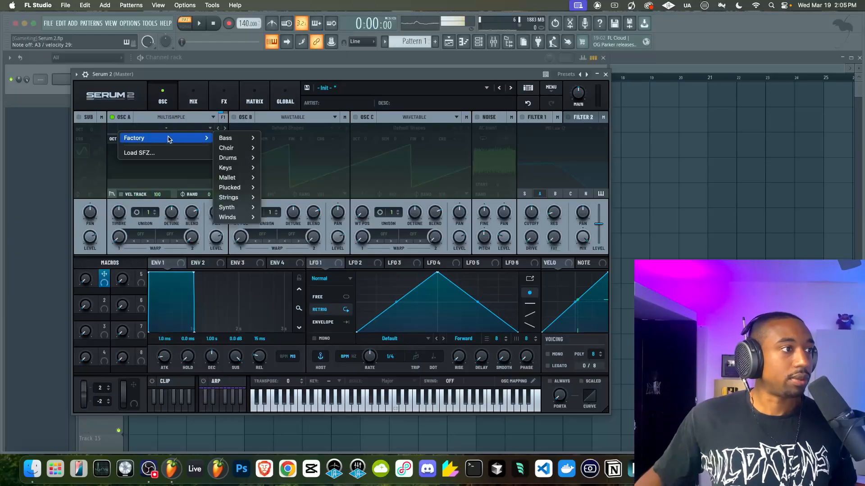
mouse_move(228, 138)
click(297, 158)
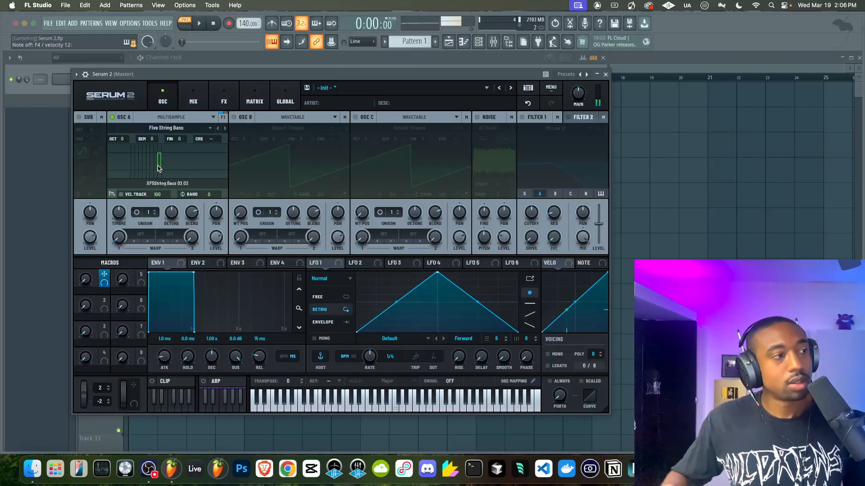
click(190, 116)
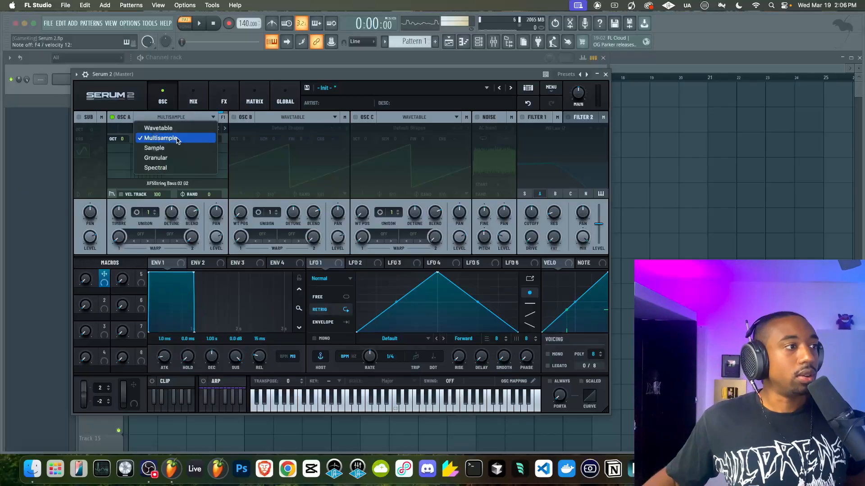
click(173, 150)
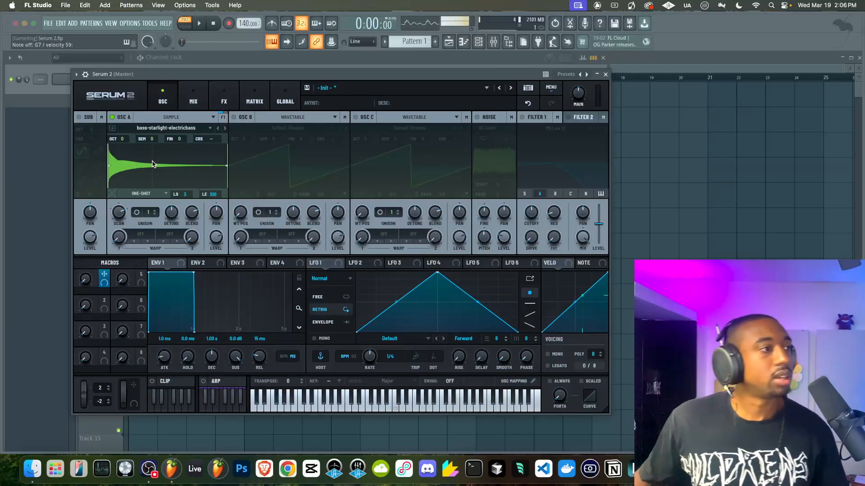
Step: Set oscillator A's sample loop mode to Fwd Loop and move the loop start to 16%
click(154, 194)
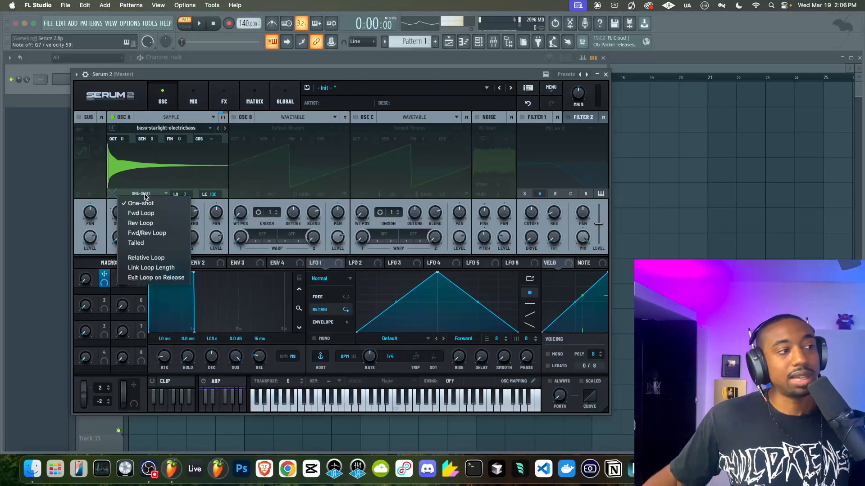
click(147, 218)
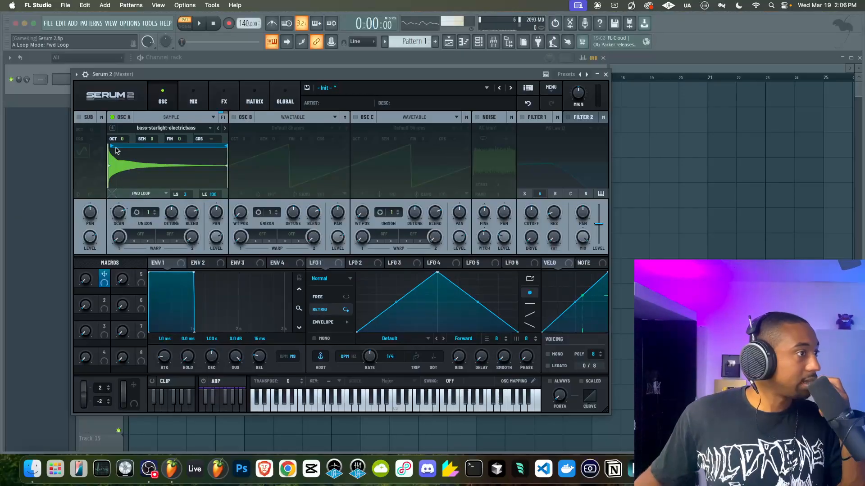
drag(111, 148, 128, 149)
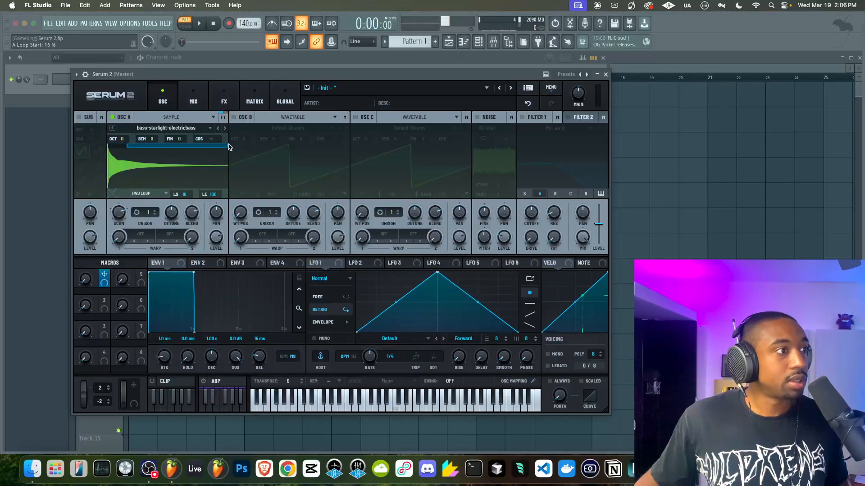
Step: Change oscillator A's loop mode to Fwd/Rev Loop and bring the loop end in to 49%
click(141, 194)
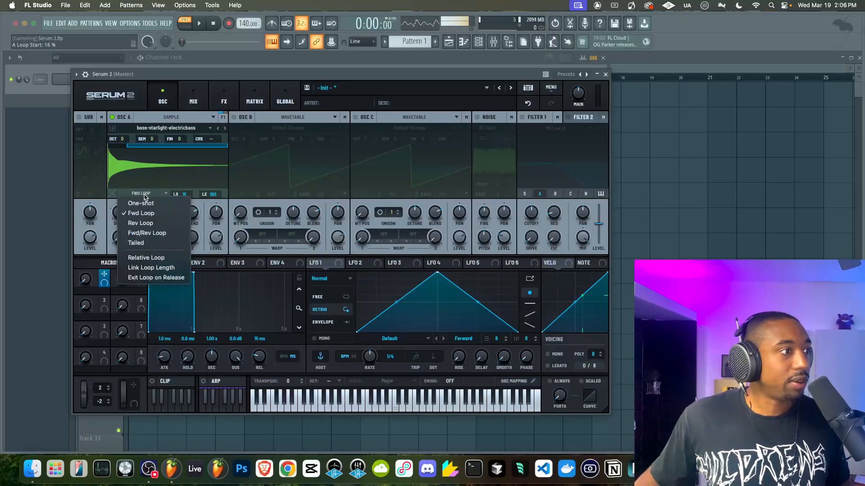
click(151, 234)
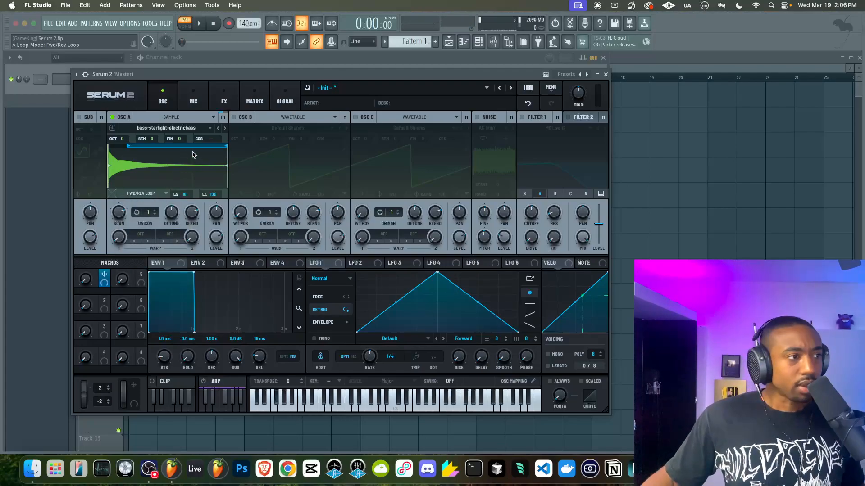
drag(226, 148, 166, 149)
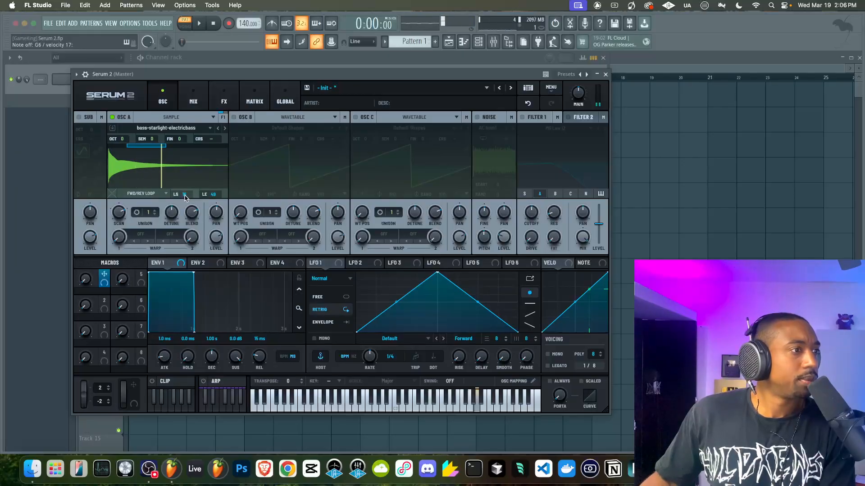
mouse_move(185, 196)
mouse_move(221, 198)
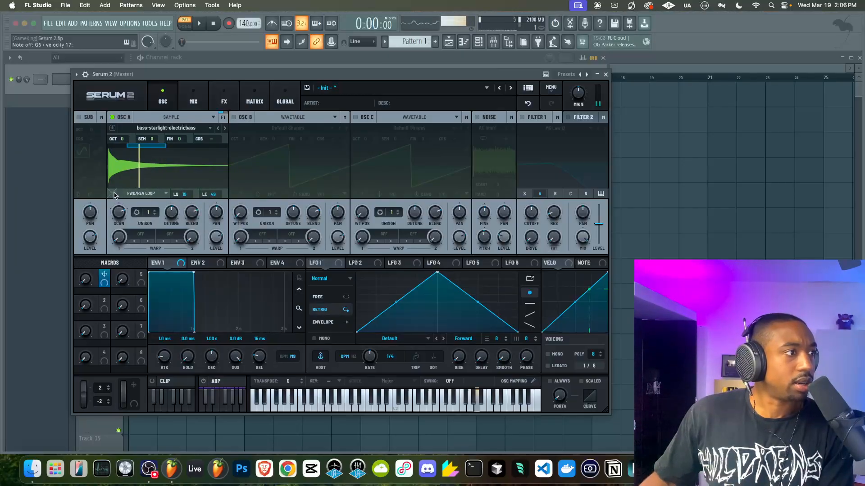
Step: Set oscillator A's loop crossfade to 12%, raise the oscillator's level and lower the main volume
mouse_move(113, 194)
mouse_down()
mouse_move(121, 189)
mouse_move(112, 194)
mouse_up()
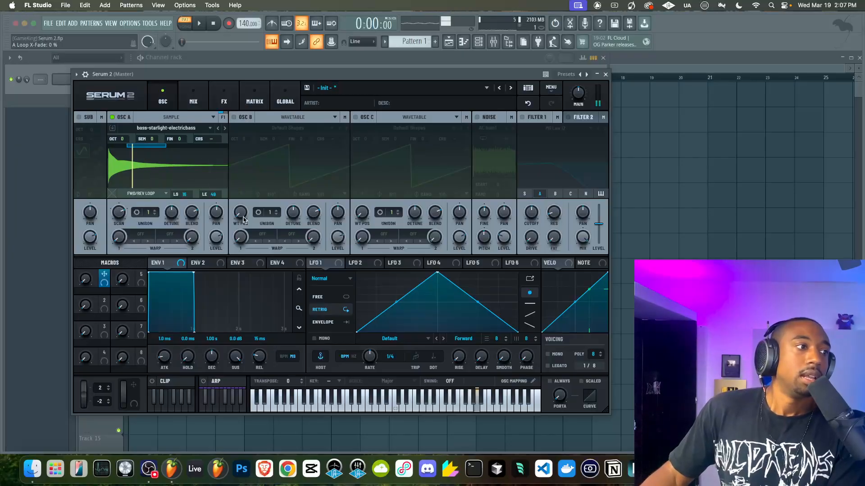
drag(212, 235, 217, 202)
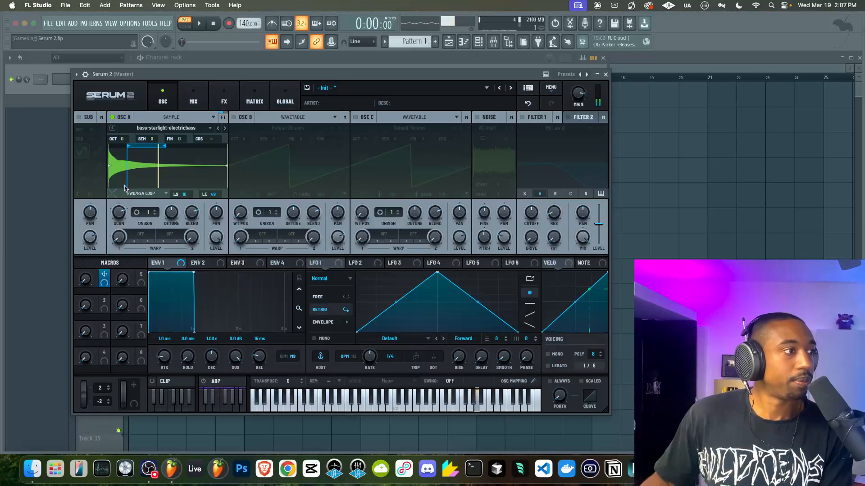
drag(114, 195, 114, 187)
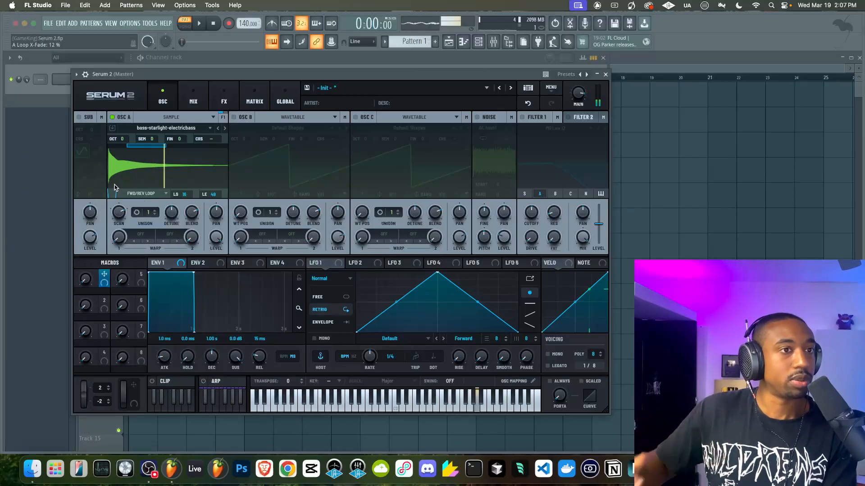
mouse_move(578, 86)
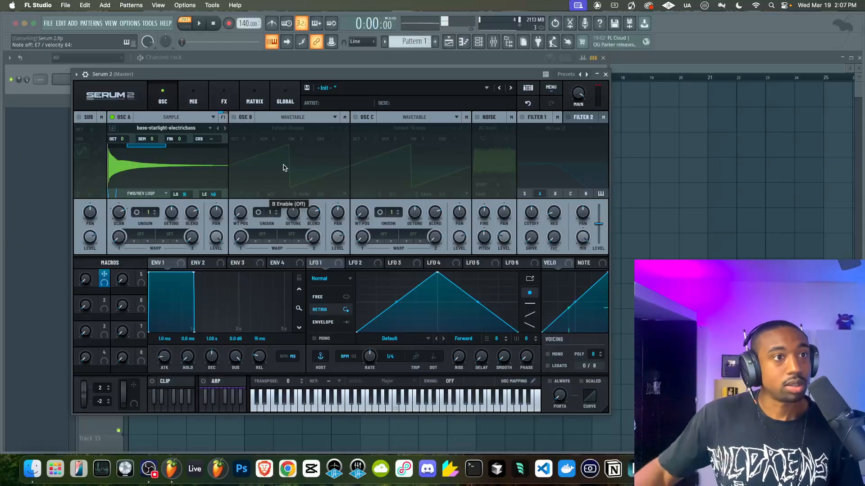
drag(573, 96, 576, 118)
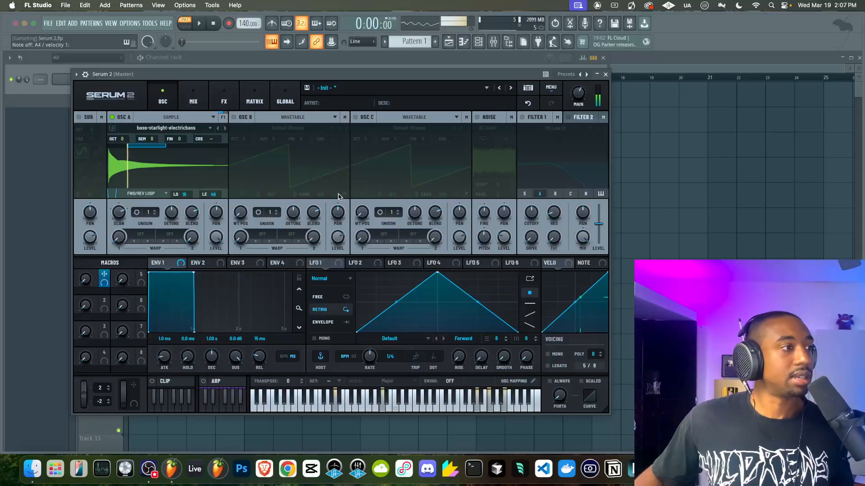
Step: Enable oscillator B as a silent sine modulator, with wavetable position 2 and level 0%
click(235, 117)
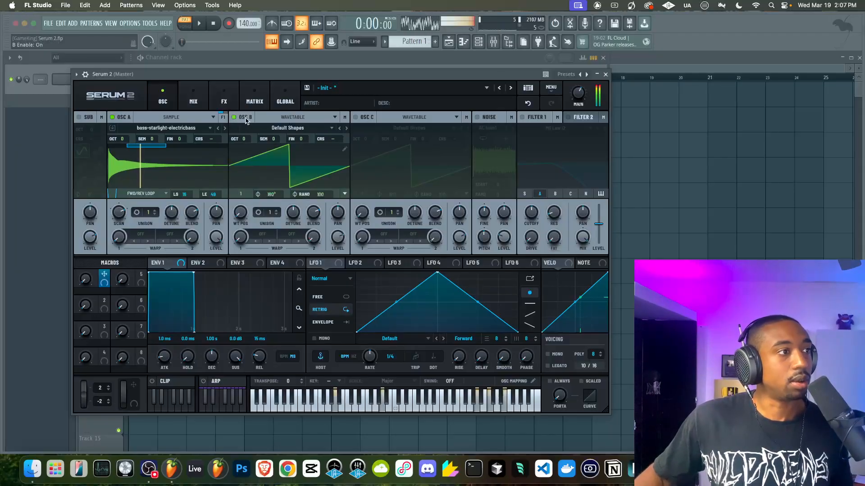
click(243, 118)
click(272, 118)
click(271, 120)
click(237, 117)
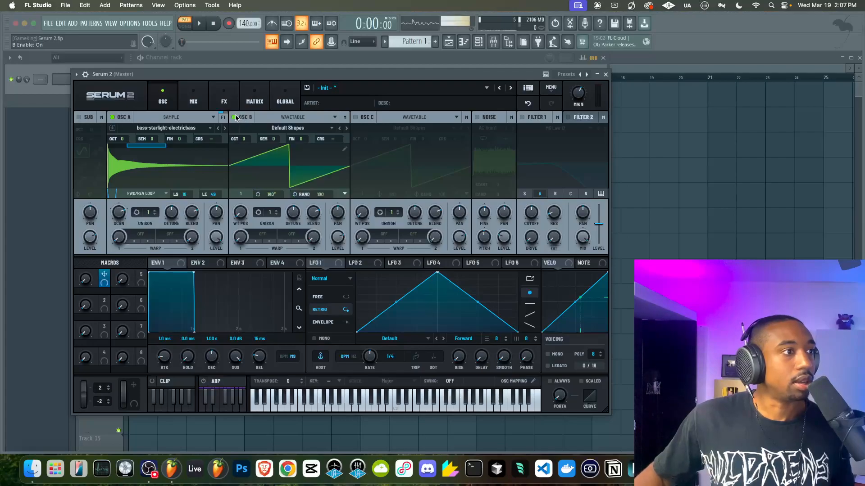
drag(240, 220, 248, 205)
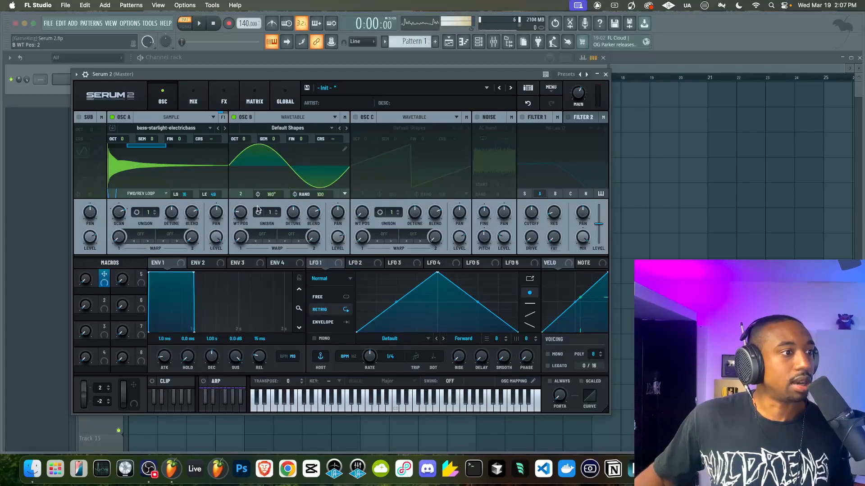
drag(341, 233, 341, 270)
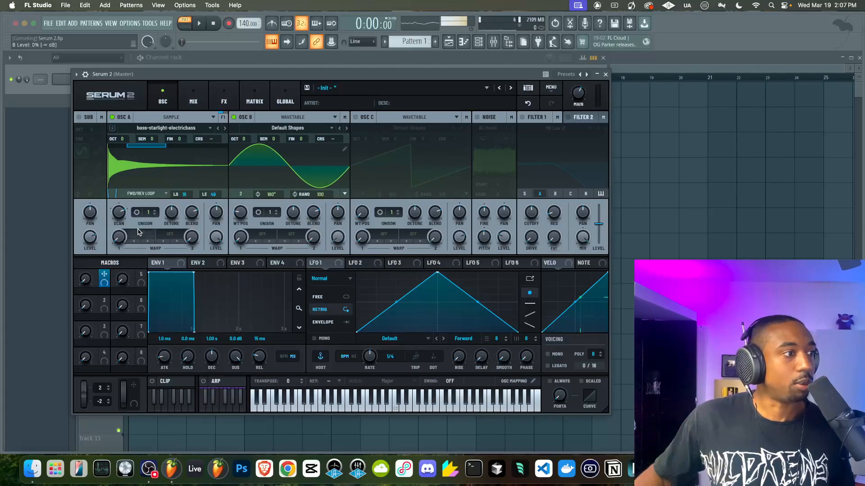
Step: Apply a slight FM (B) warp to oscillator A and raise its octave to +2
click(138, 232)
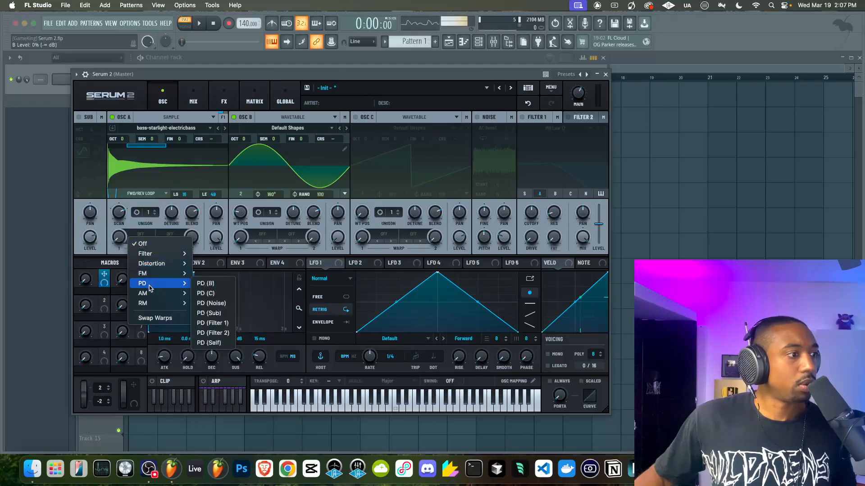
mouse_move(151, 274)
click(203, 275)
drag(120, 242, 127, 188)
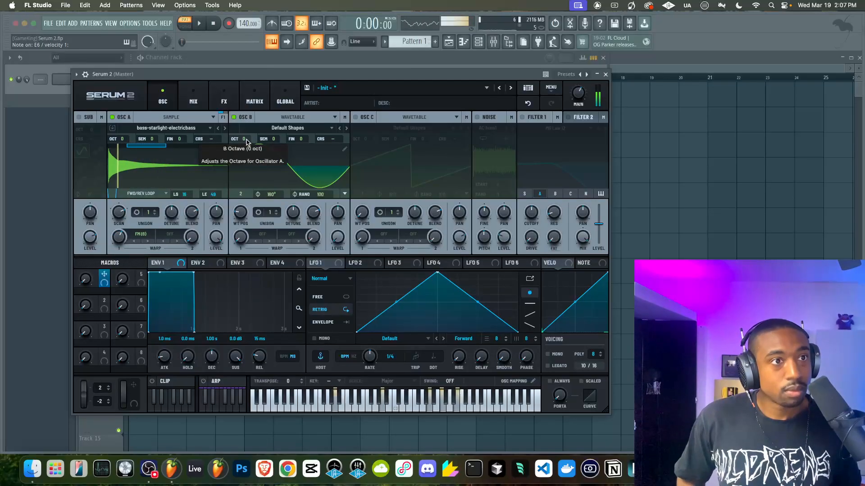
drag(119, 238, 117, 253)
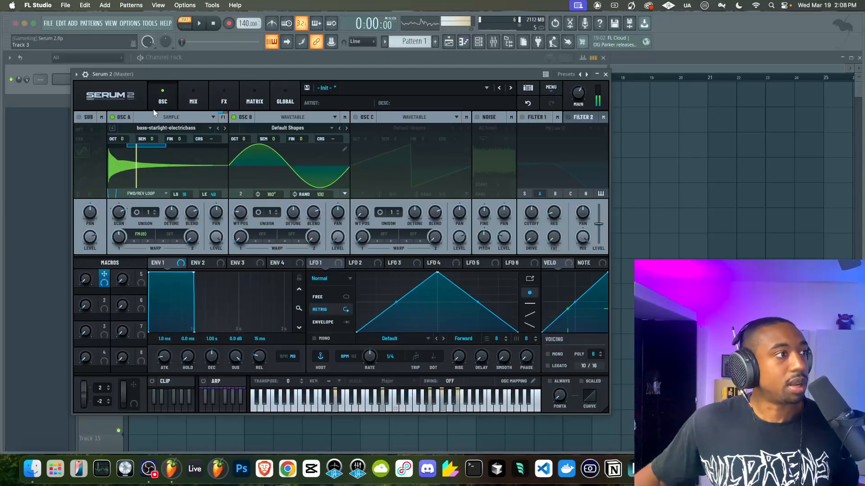
drag(121, 138, 125, 124)
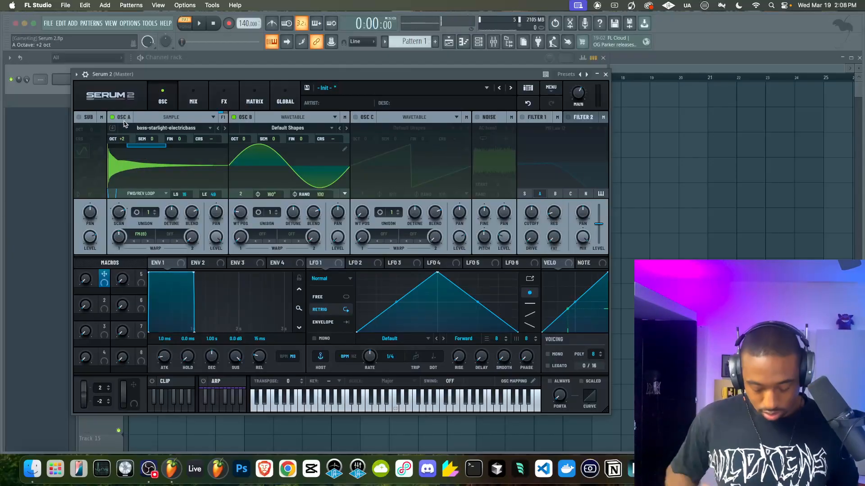
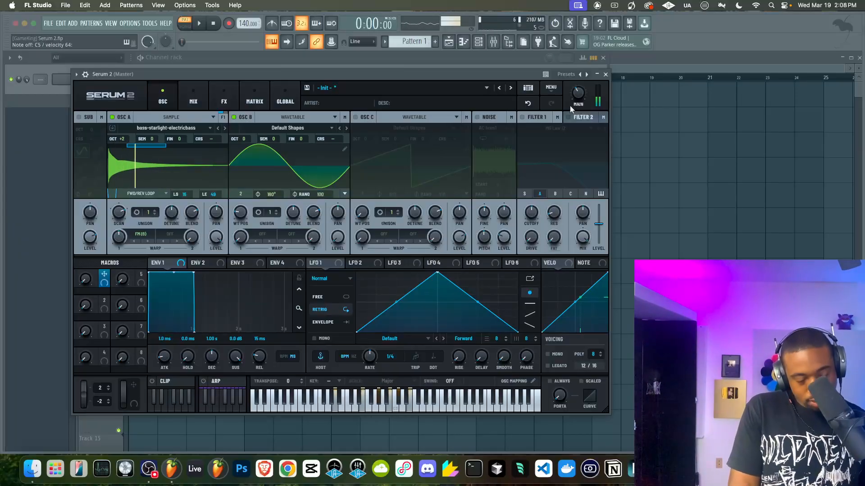
Step: Give oscillator A 7 unison voices with a subtle detune
click(155, 211)
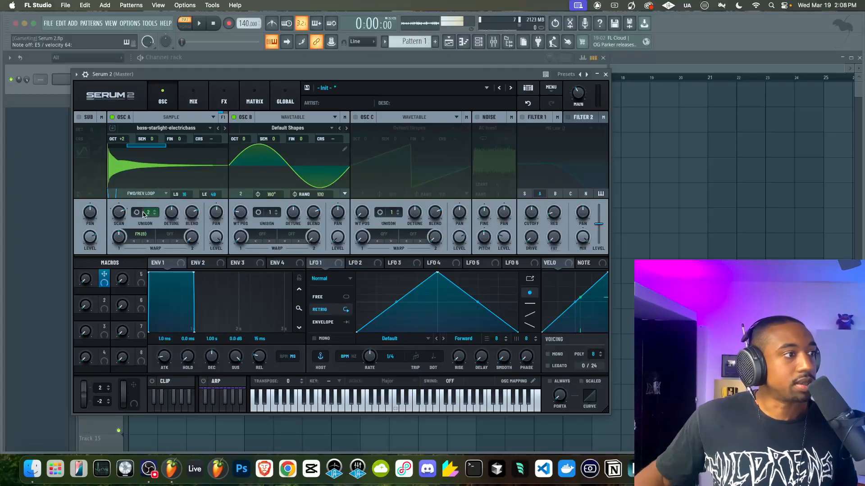
drag(172, 212, 161, 234)
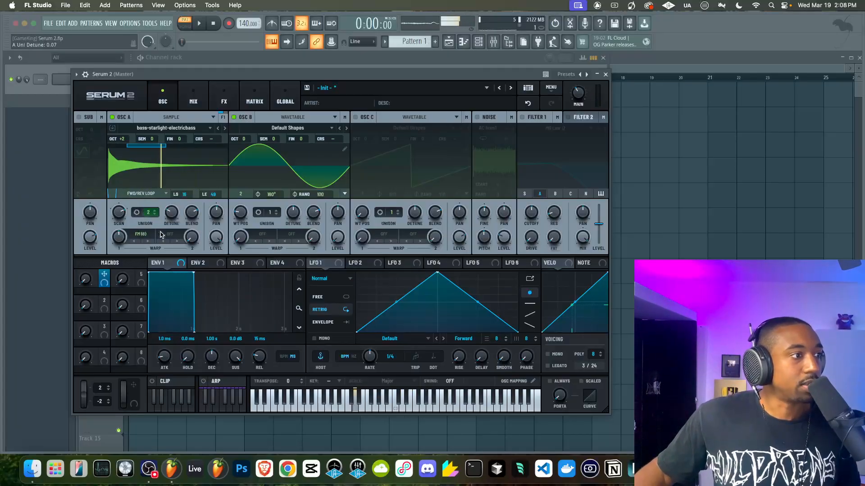
click(154, 210)
drag(150, 197, 152, 175)
drag(171, 213, 168, 208)
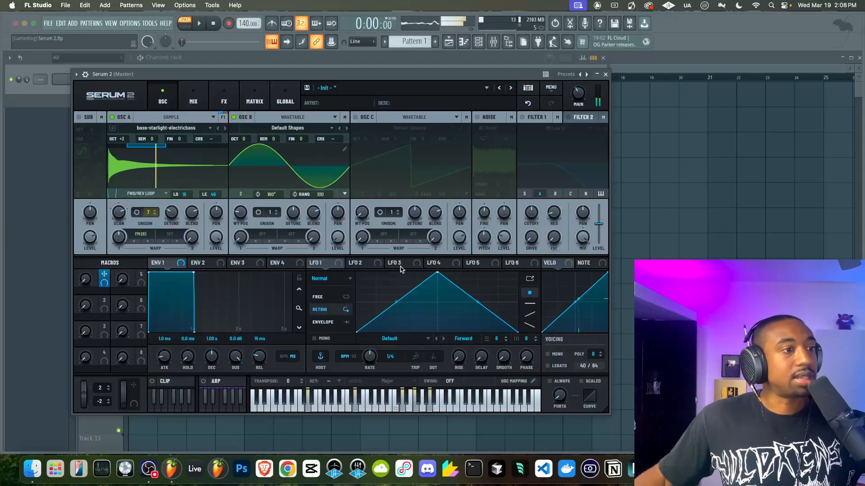
Step: Modulate oscillator A's fine tuning with LFO 1, running in Hz at a rate of 3.3 Hz
drag(312, 263, 180, 140)
click(354, 356)
drag(369, 357, 370, 366)
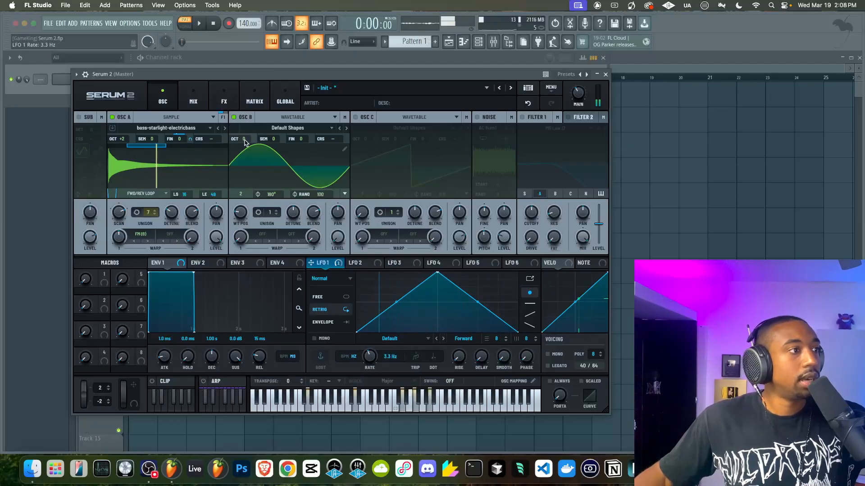
Step: Add a bipolar modulation from NoteOn Alt. to oscillator A's Pan at 100% in the second matrix row
click(255, 97)
click(119, 149)
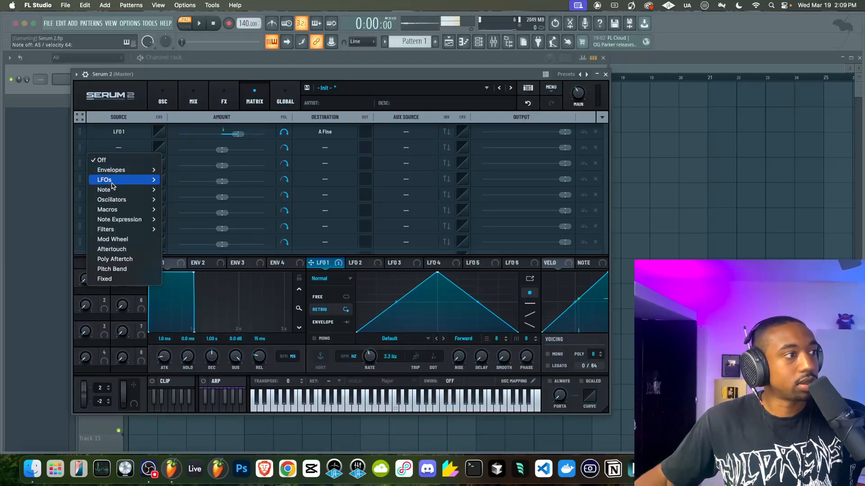
mouse_move(116, 190)
click(194, 210)
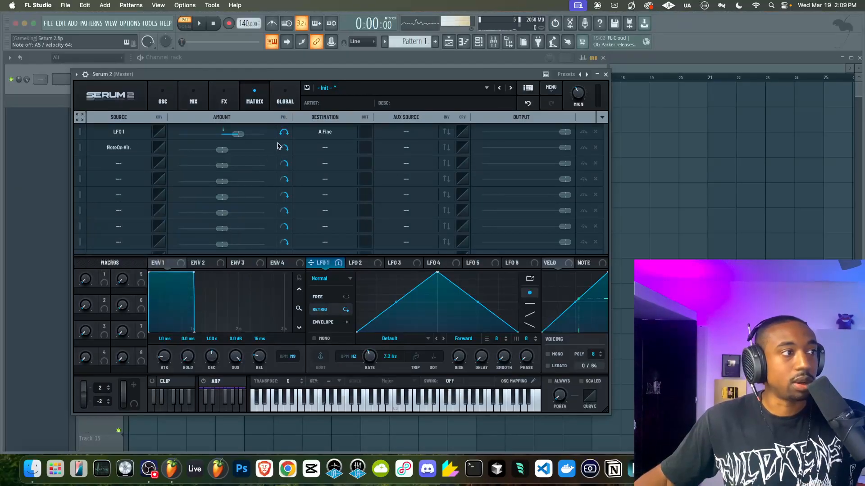
click(311, 149)
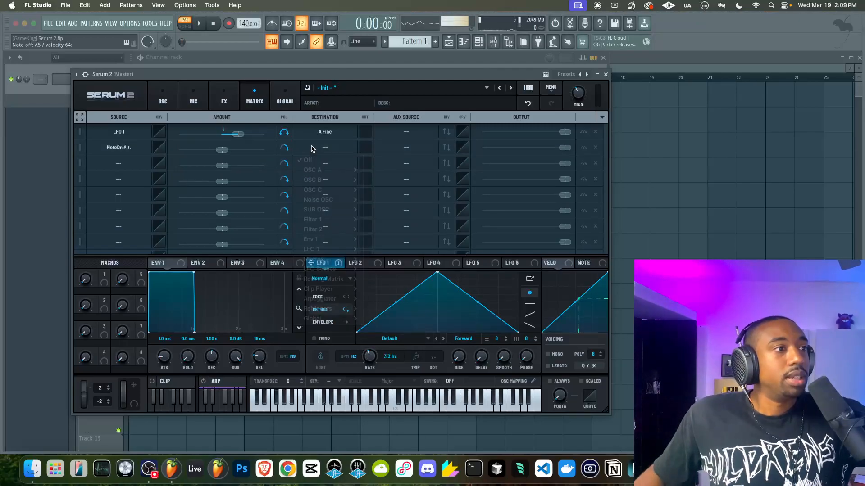
mouse_move(316, 172)
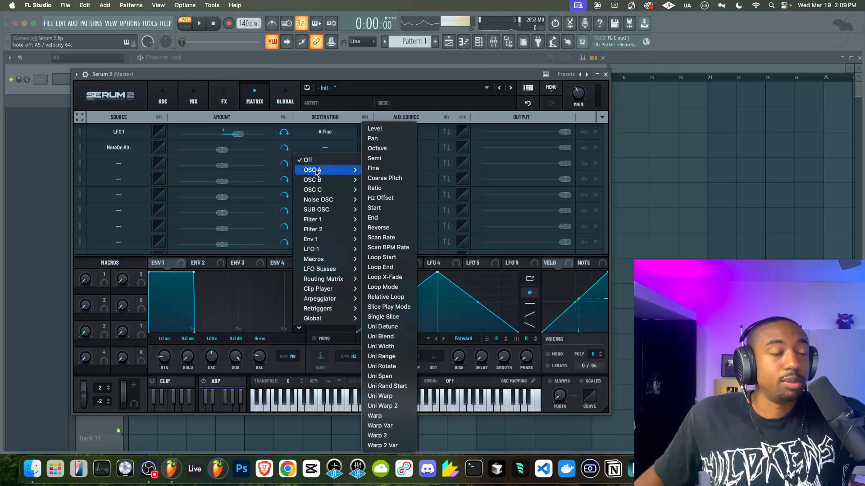
click(376, 139)
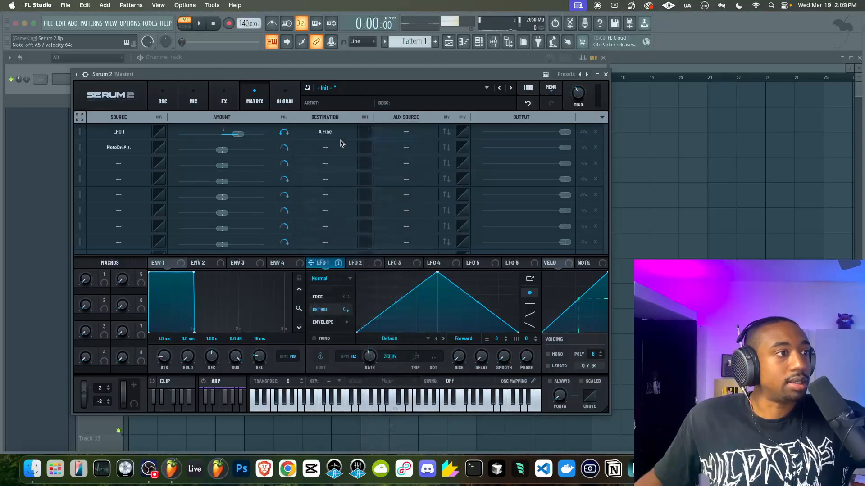
click(284, 148)
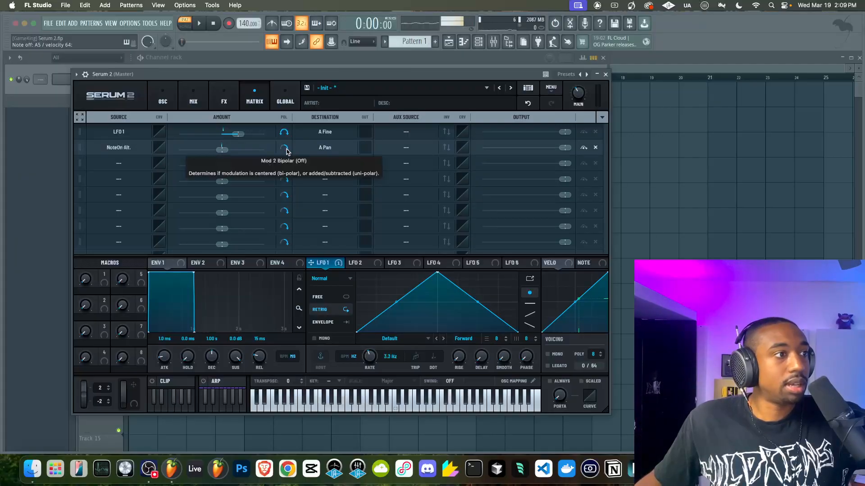
drag(222, 149, 319, 152)
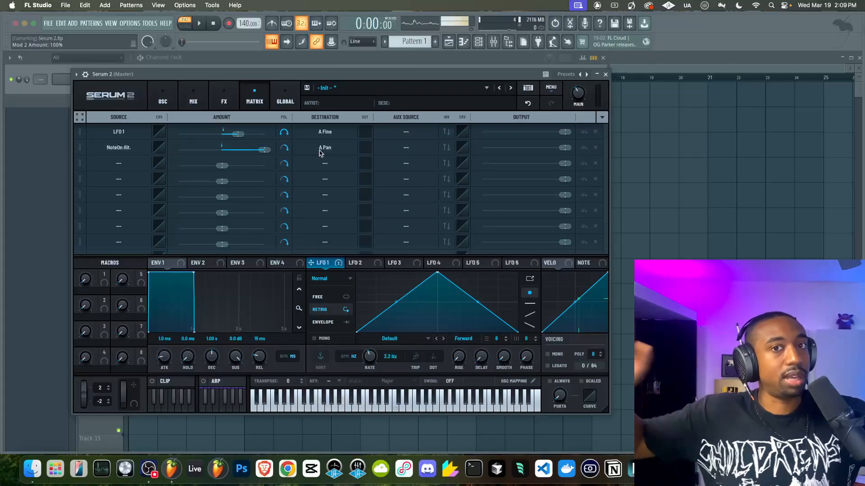
click(284, 150)
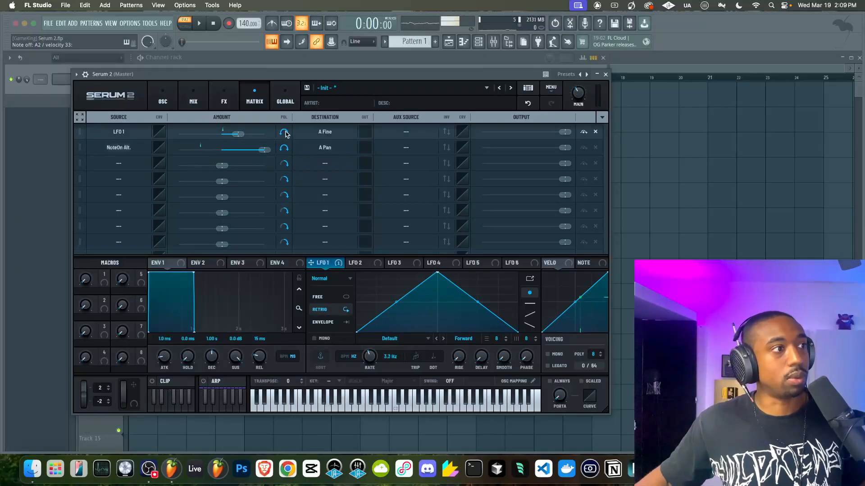
click(164, 98)
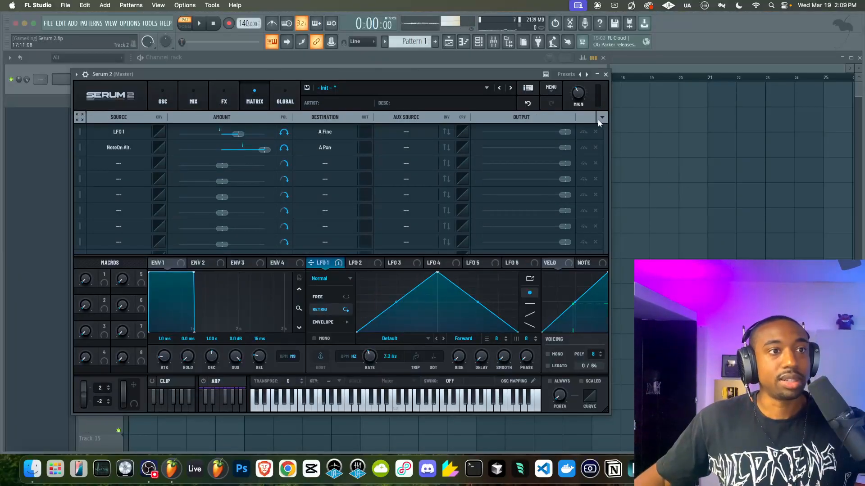
Step: Create the preset Velo->Amp assignment in the modulation matrix
click(600, 117)
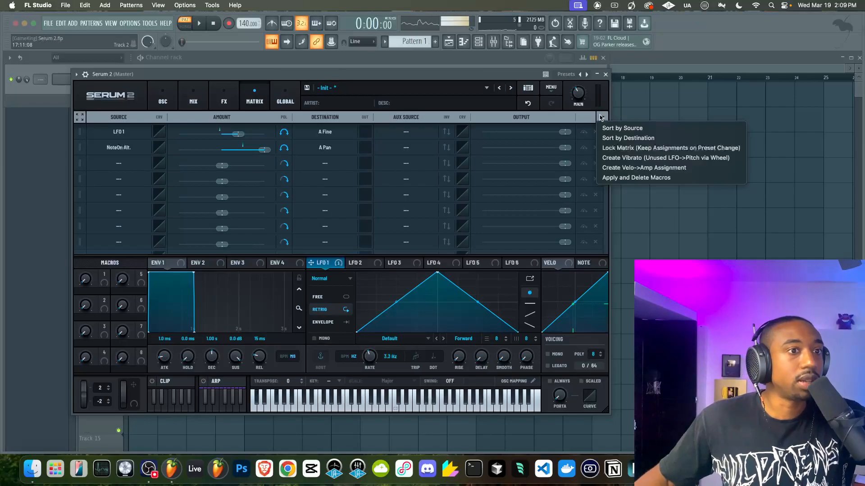
click(623, 169)
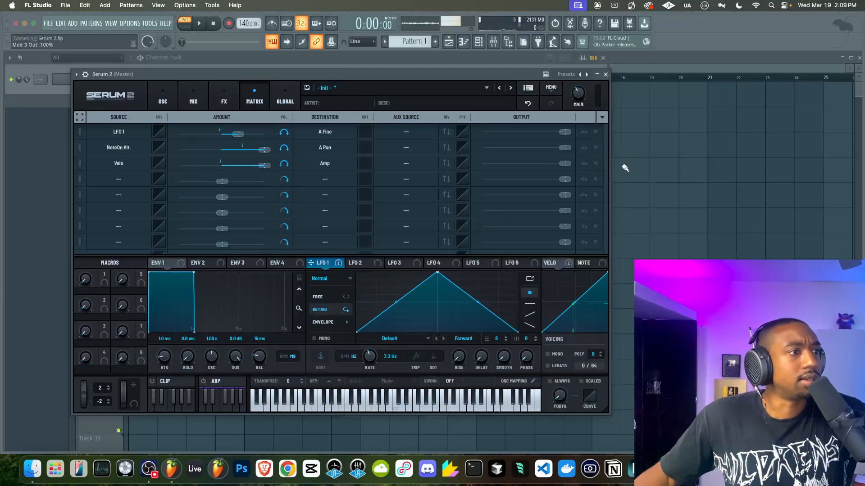
click(601, 117)
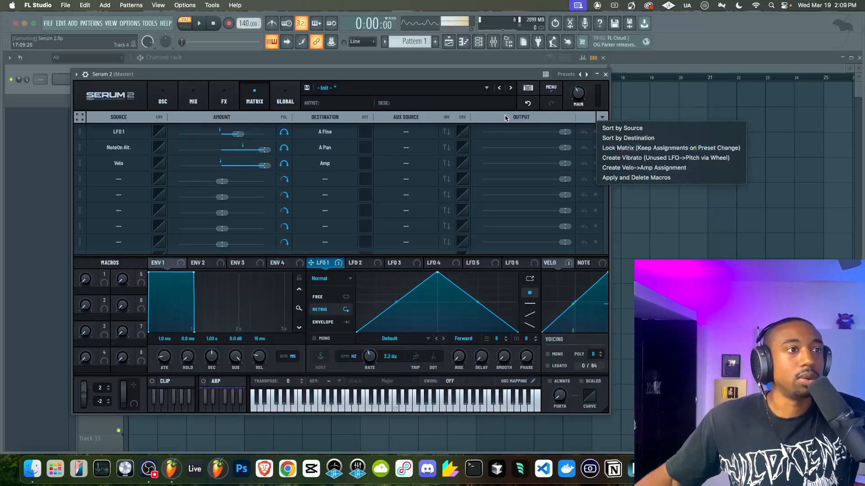
click(399, 78)
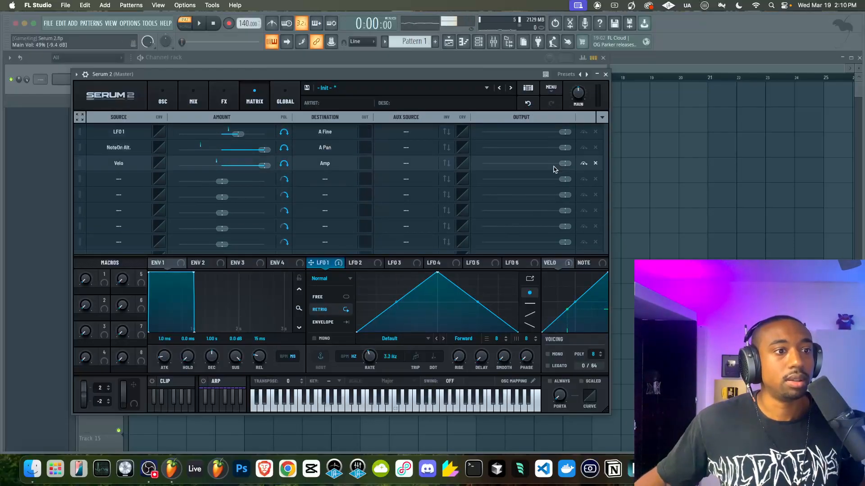
Step: Bend the velocity curve downward into a concave shape and reduce the Velo to Amp modulation amount
click(555, 262)
click(162, 98)
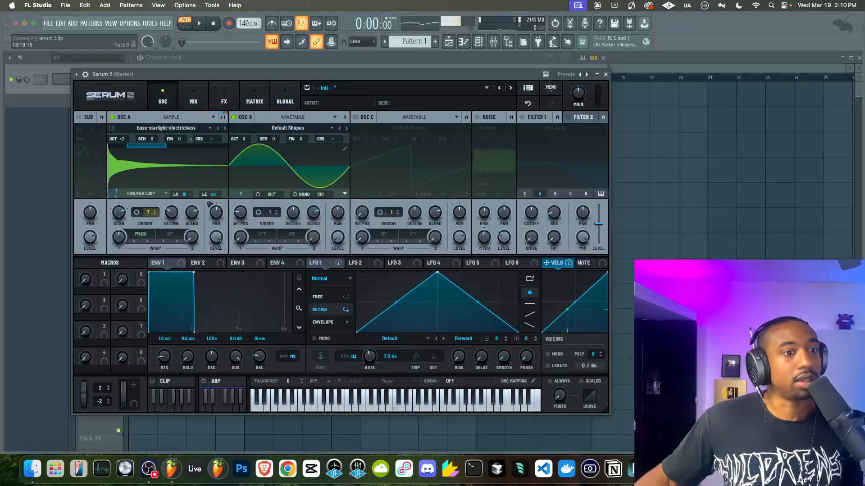
drag(574, 302, 576, 308)
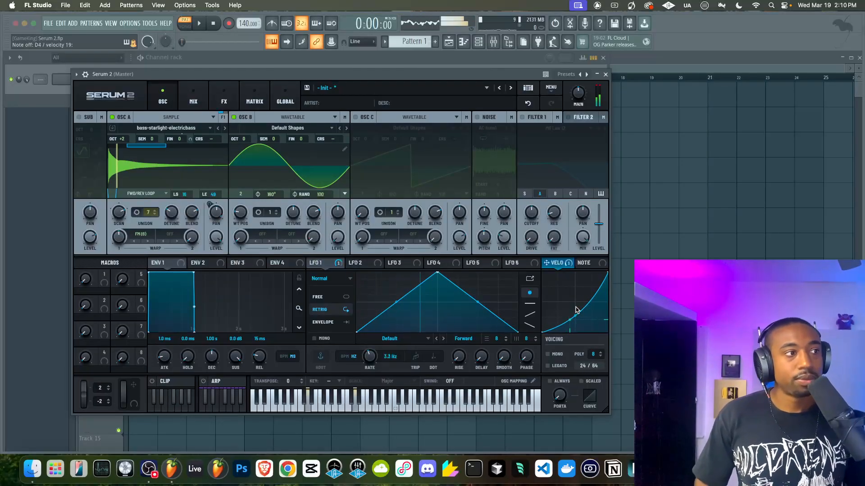
click(254, 94)
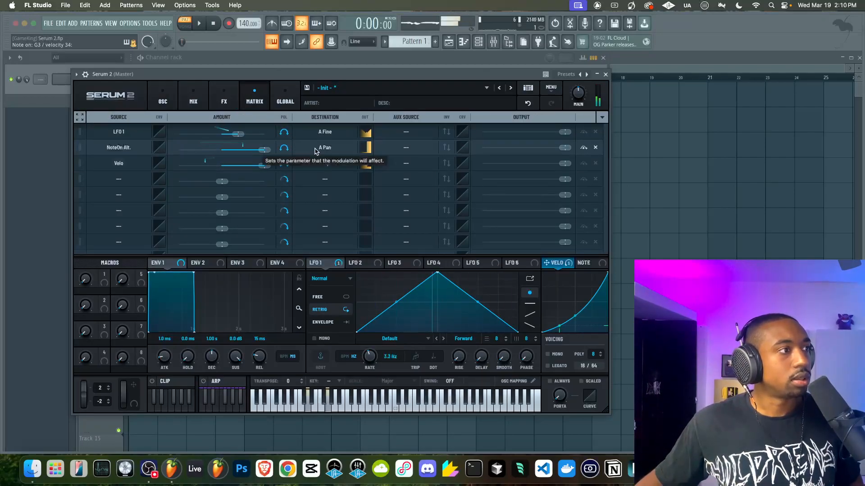
drag(264, 166, 232, 166)
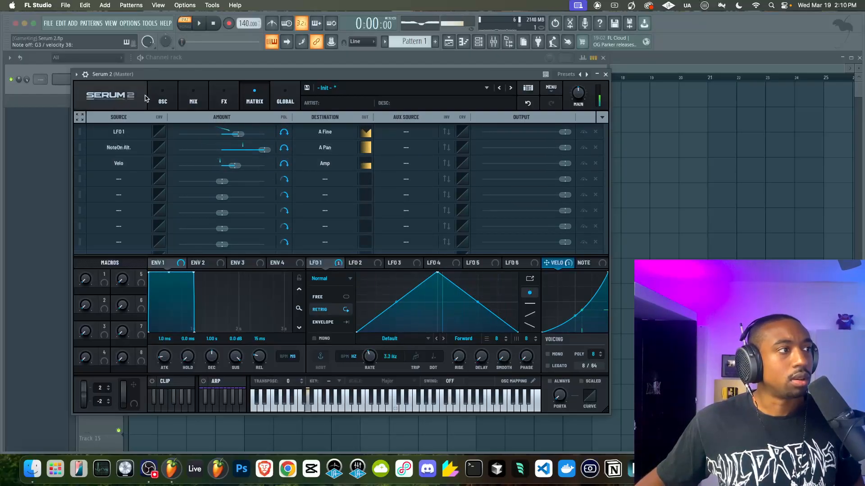
Step: Return to the oscillator page and set Envelope 1's attack to 79 ms
click(162, 97)
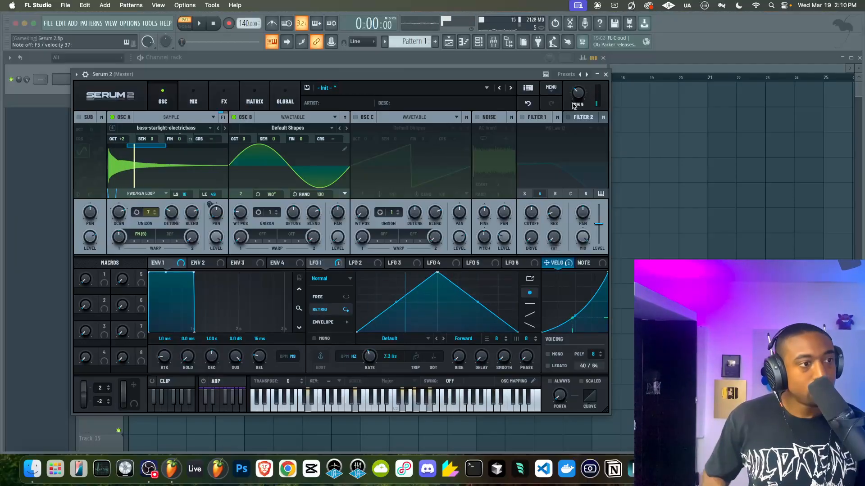
drag(165, 359, 167, 343)
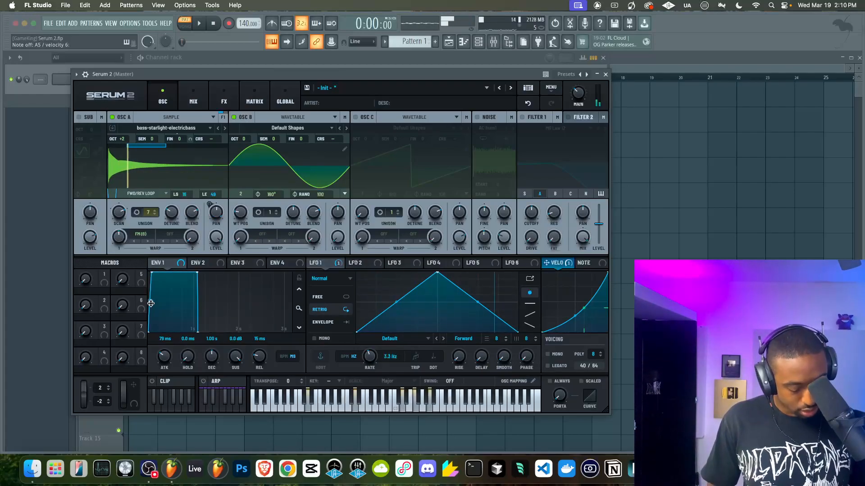
click(141, 235)
click(141, 235)
click(141, 236)
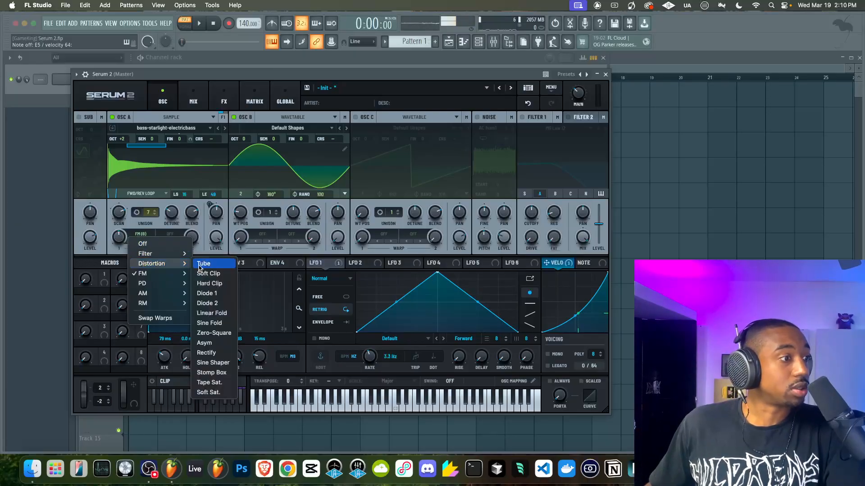
mouse_move(156, 284)
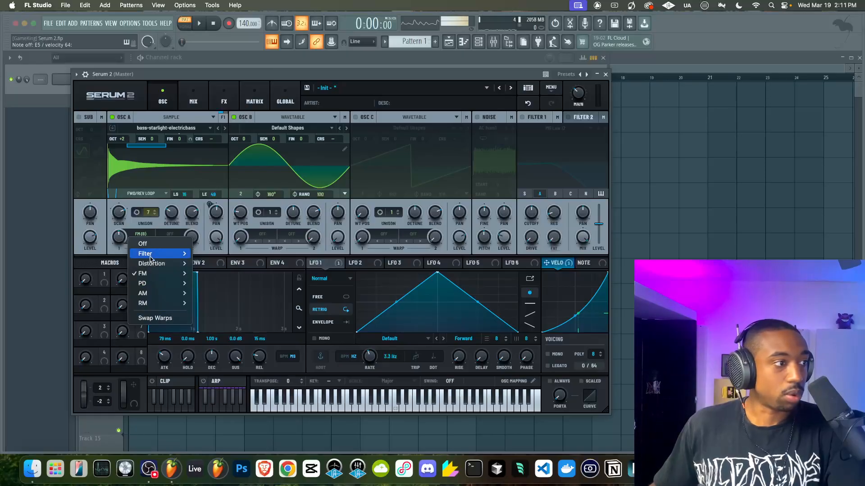
click(165, 224)
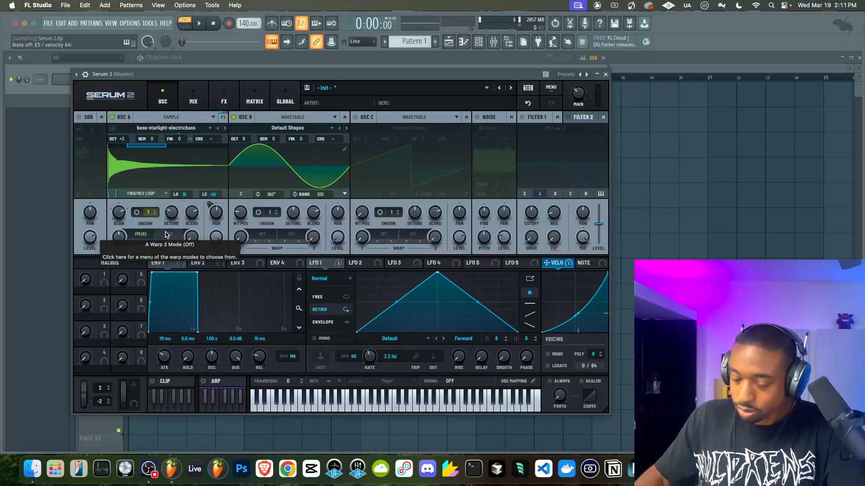
Step: Set oscillator A's second warp mode to Soft Clip distortion and raise its warp amount
click(167, 235)
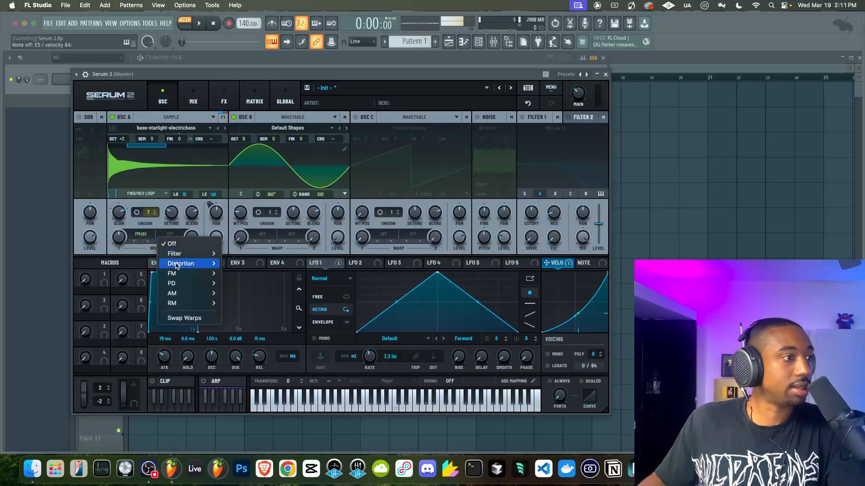
mouse_move(189, 263)
click(237, 274)
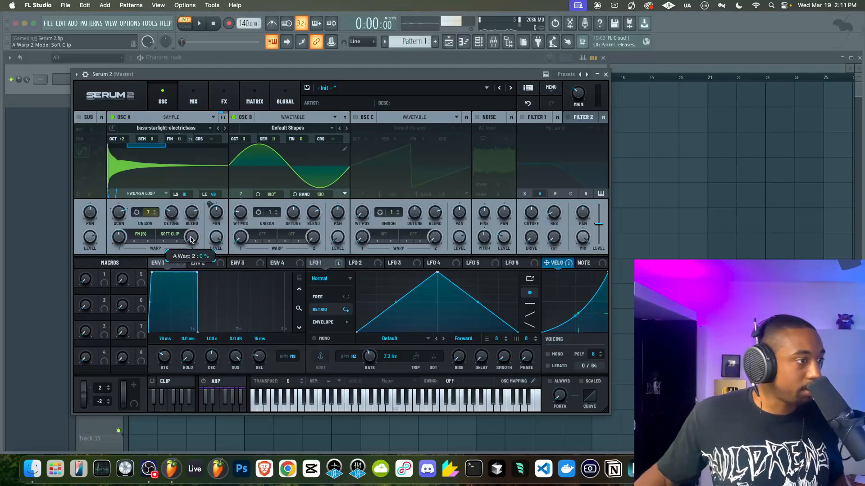
drag(192, 239, 188, 171)
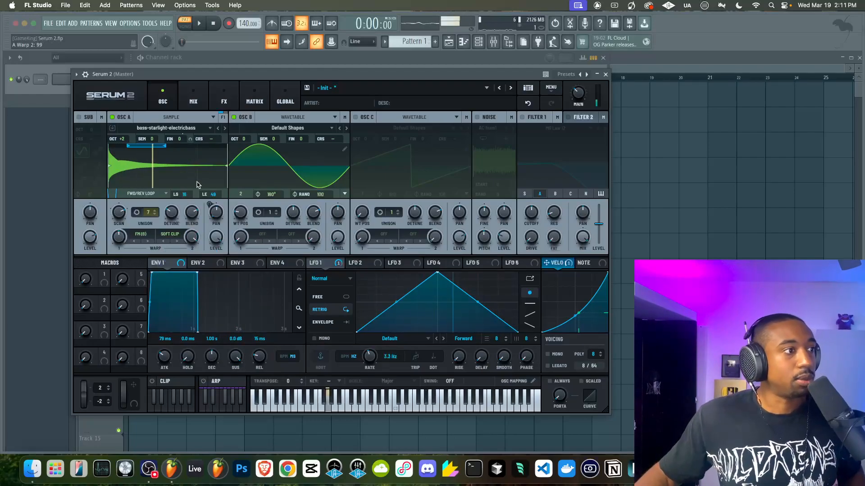
drag(191, 238, 176, 246)
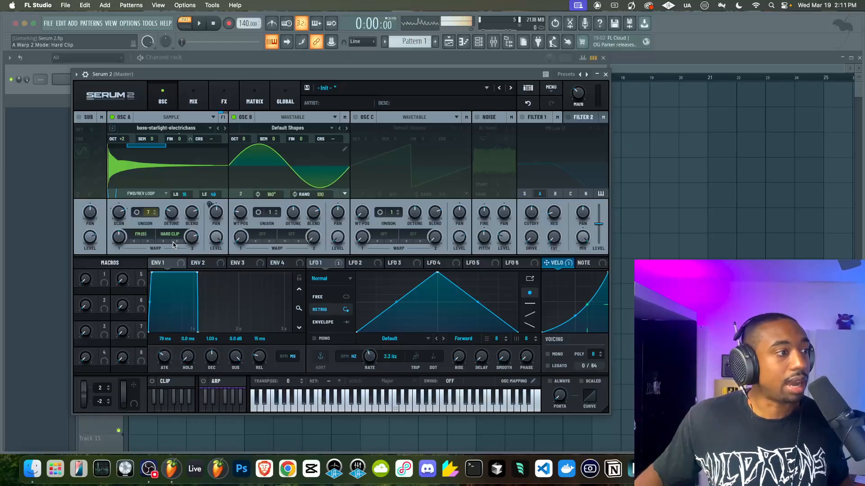
Step: Try Diode 1, Linear Fold, Sine Fold and Rectify on oscillator A's second warp at different amounts, ending back on Soft Clip
click(178, 242)
drag(191, 236, 191, 238)
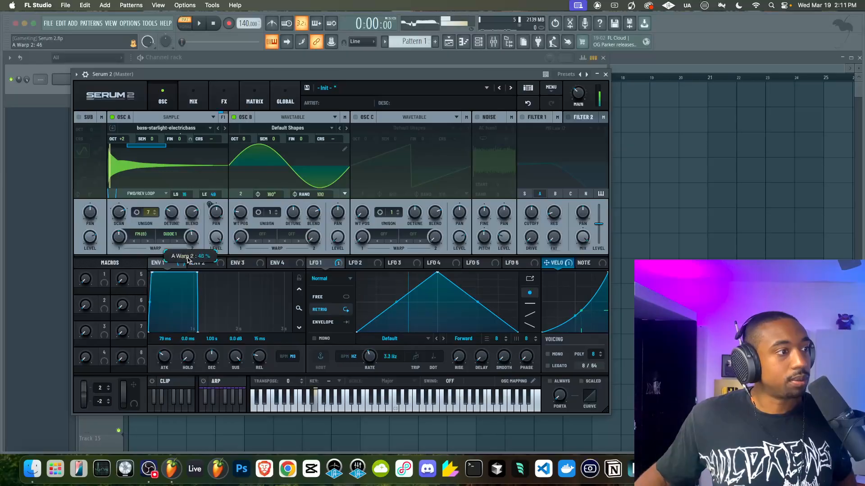
click(177, 242)
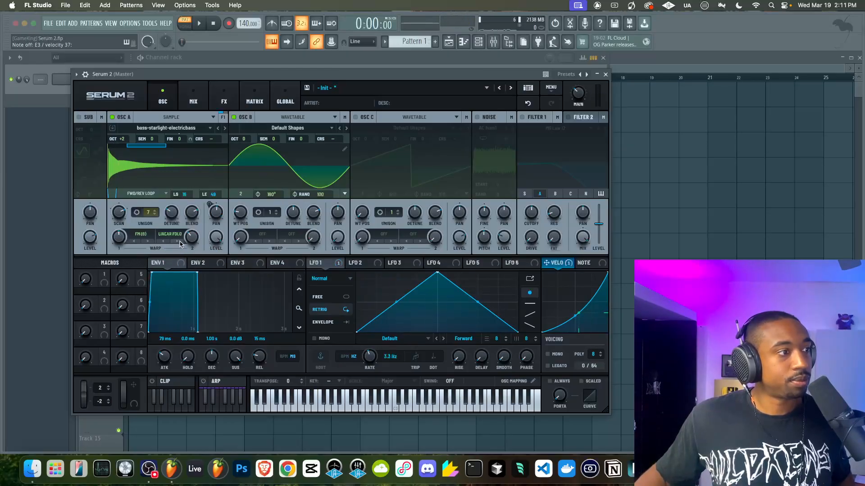
drag(191, 238, 191, 245)
click(178, 243)
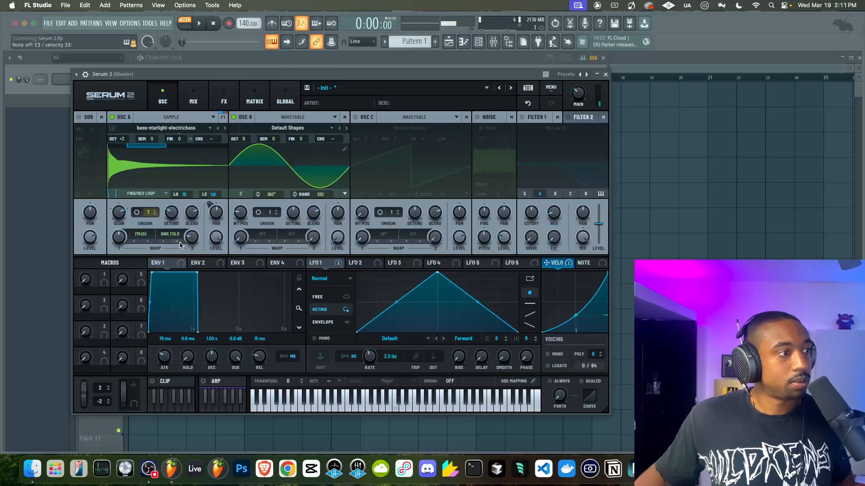
mouse_move(191, 237)
mouse_down()
mouse_move(193, 227)
mouse_move(194, 244)
mouse_up()
click(179, 242)
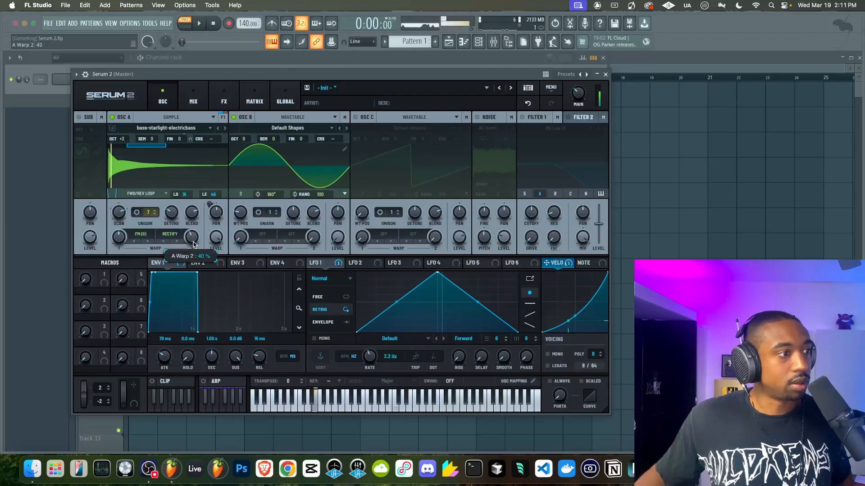
click(177, 242)
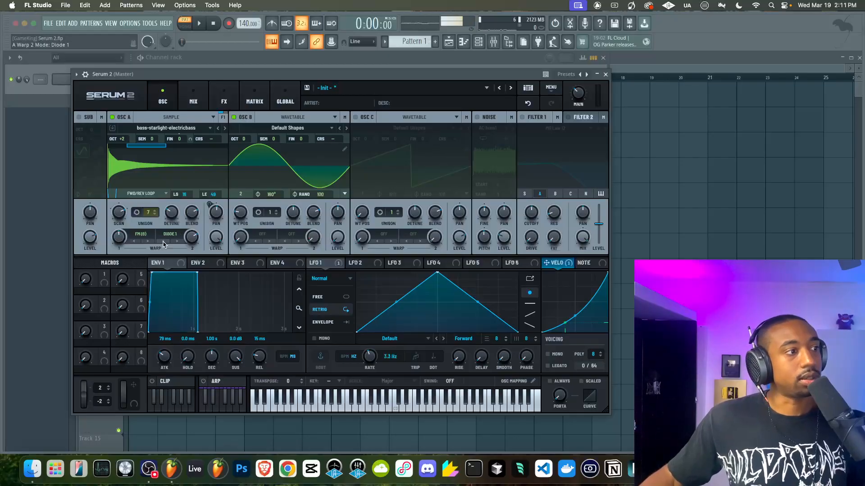
drag(192, 238, 197, 221)
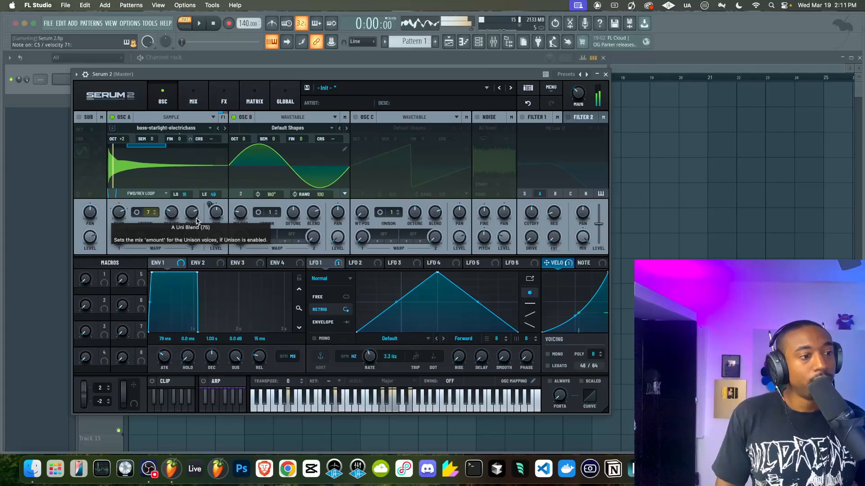
Step: Enable both filters and modulate Filter 1's cutoff with Envelope 2, shaped with a 177 ms attack and no sustain
click(522, 117)
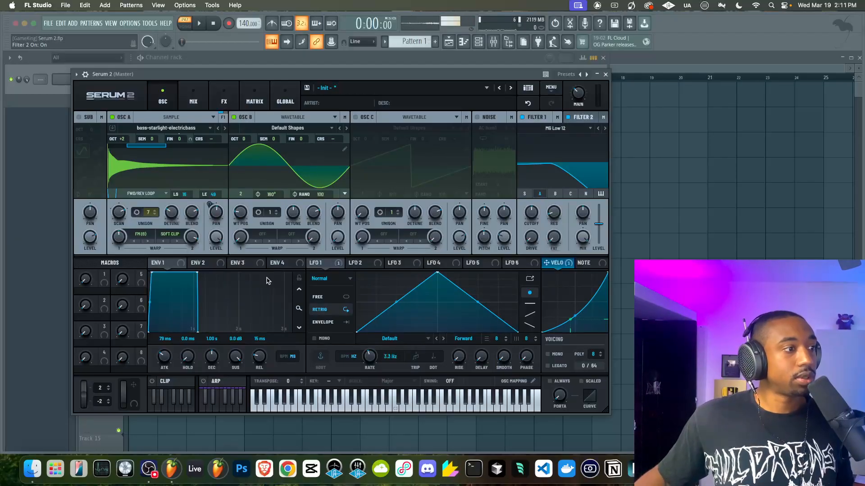
click(218, 266)
drag(165, 354, 168, 335)
drag(235, 358, 191, 398)
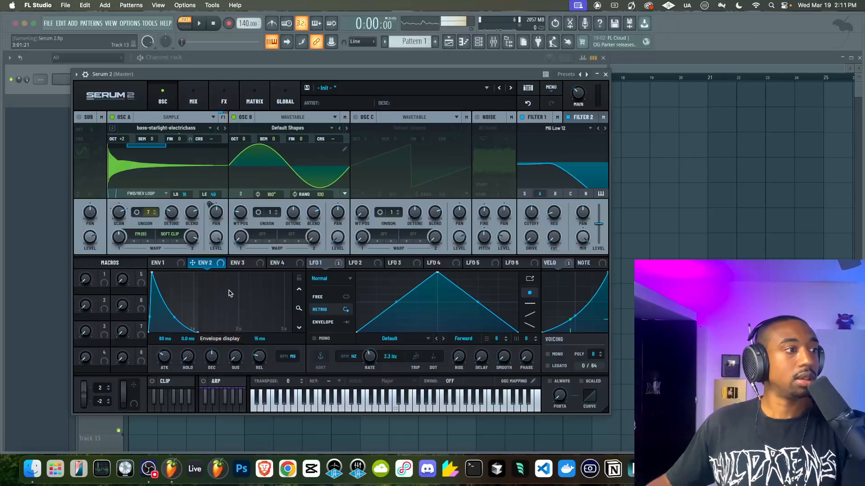
drag(206, 263, 532, 214)
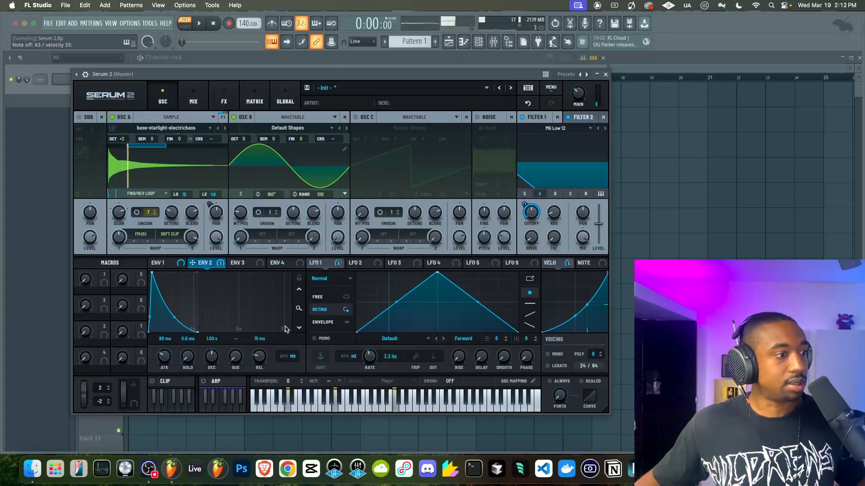
drag(164, 356, 166, 353)
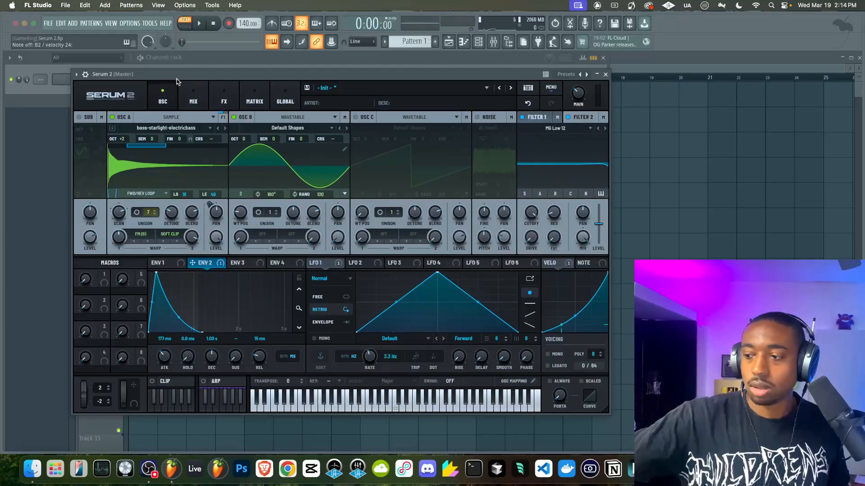
Step: Assign LFO 1 as the modulation source for oscillator A's filter balance
click(336, 265)
click(224, 118)
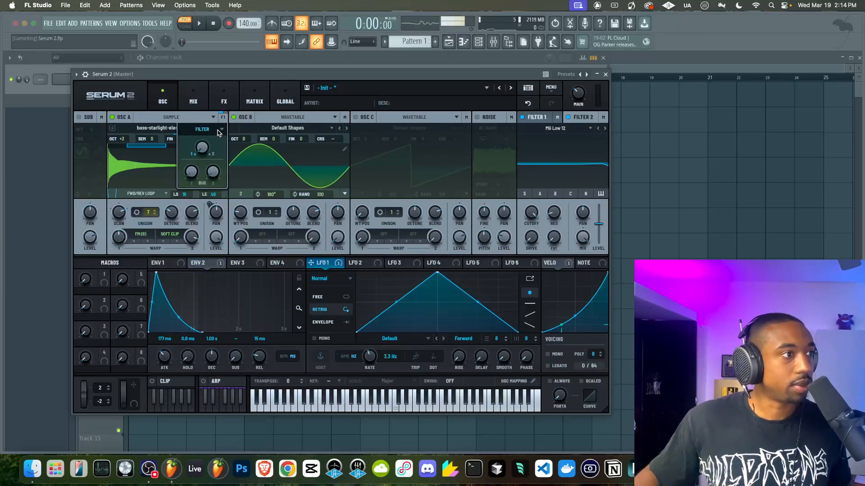
right_click(201, 150)
mouse_move(234, 168)
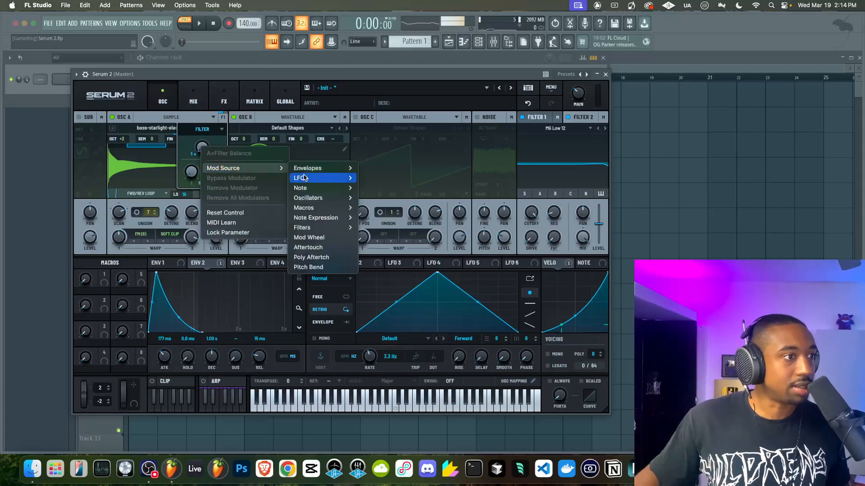
mouse_move(318, 179)
click(371, 178)
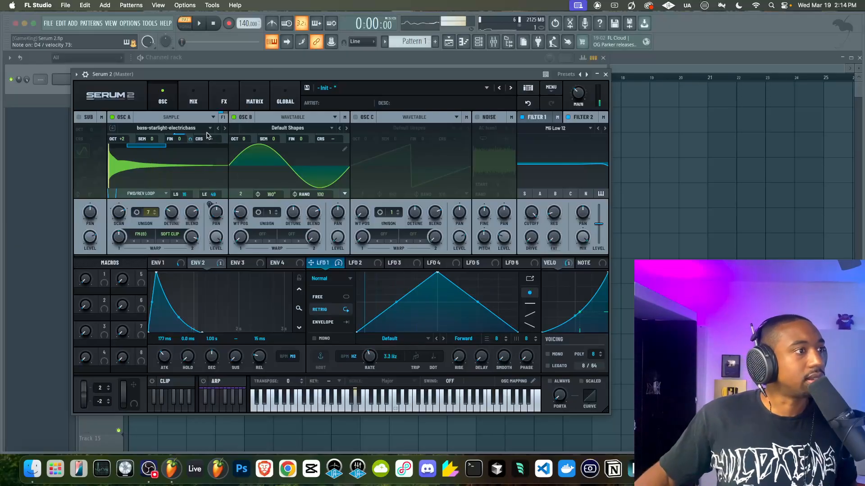
Step: Set oscillator A's filter balance to 0 and route the oscillator into Filter 2 as well
click(223, 117)
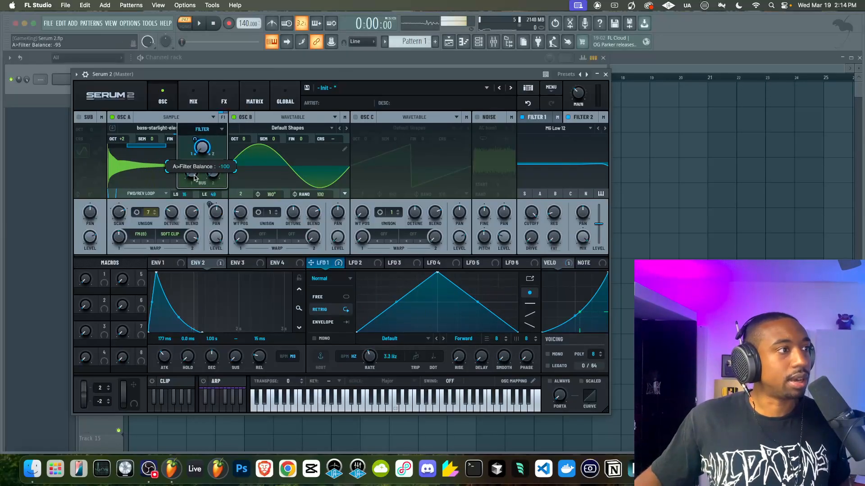
click(540, 194)
click(537, 119)
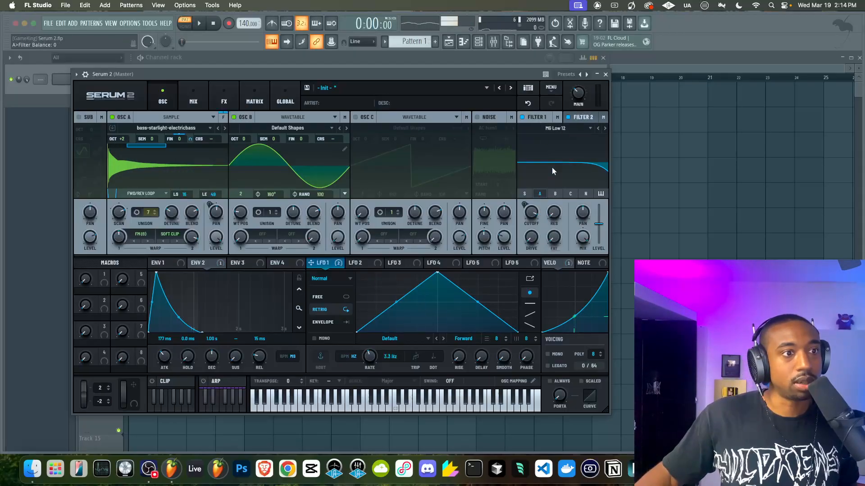
click(574, 119)
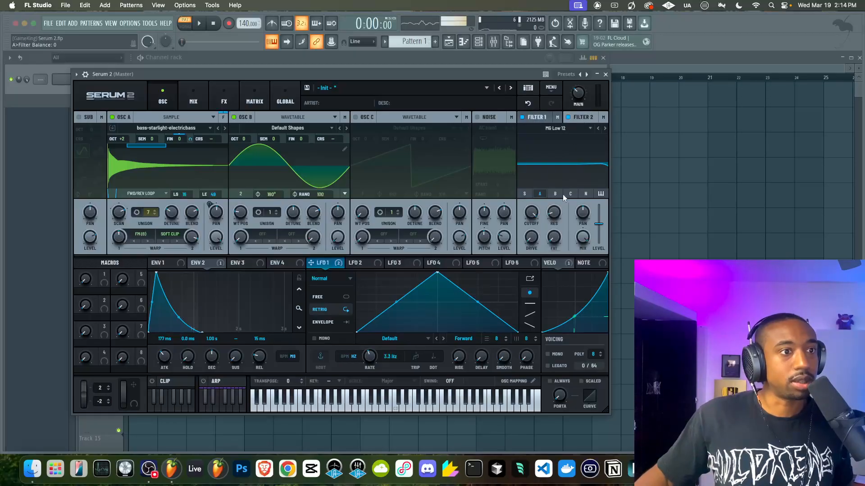
click(541, 194)
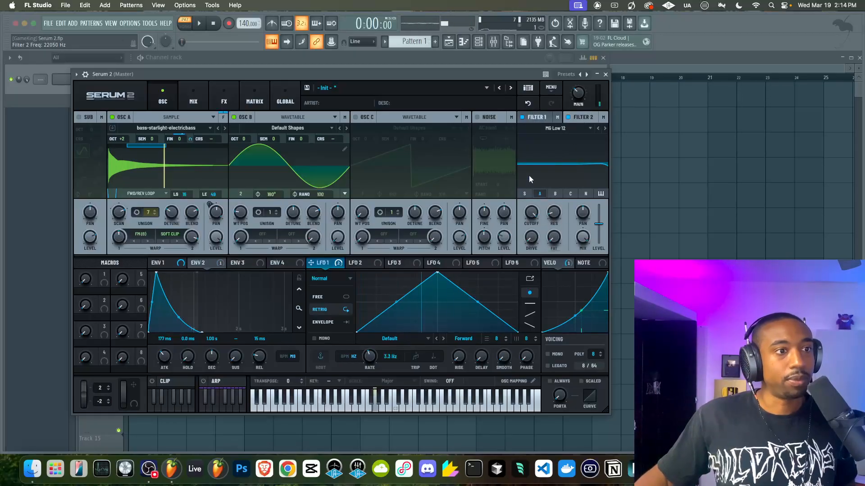
Step: Set Filter 1's cutoff to 1307 Hz and oscillator A's filter balance to -97
click(542, 119)
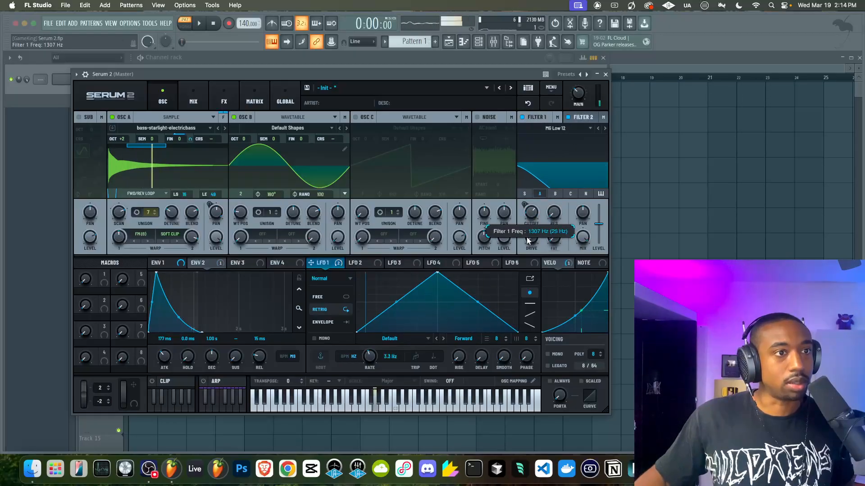
click(537, 118)
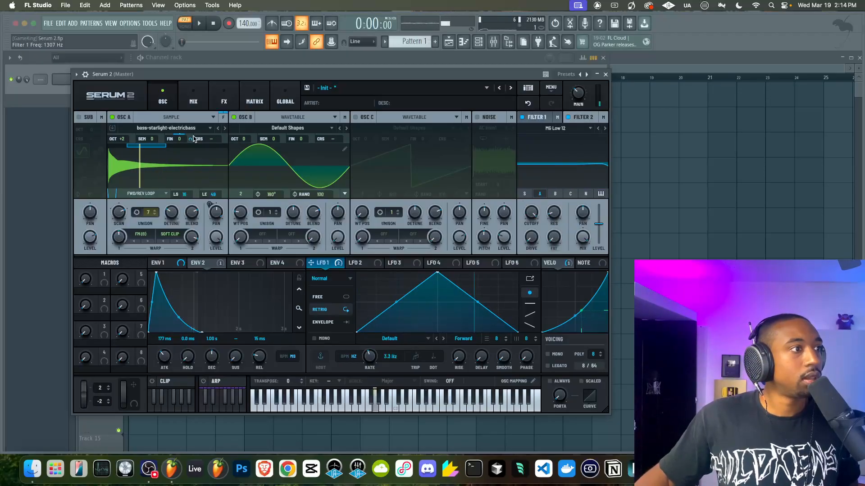
mouse_move(222, 119)
drag(202, 148, 187, 181)
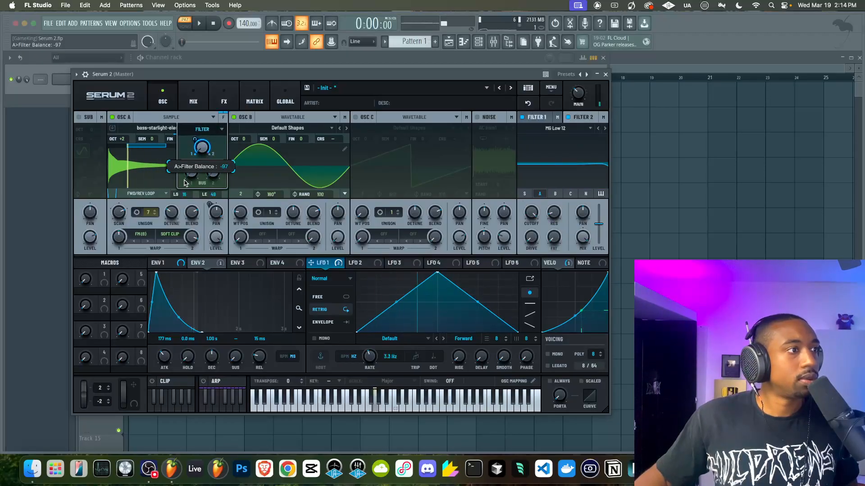
Step: Raise Filter 1's cutoff and set Filter 2's drive to 70%
click(537, 117)
drag(532, 210, 528, 191)
click(580, 118)
drag(532, 237, 532, 186)
drag(531, 237, 532, 226)
click(583, 117)
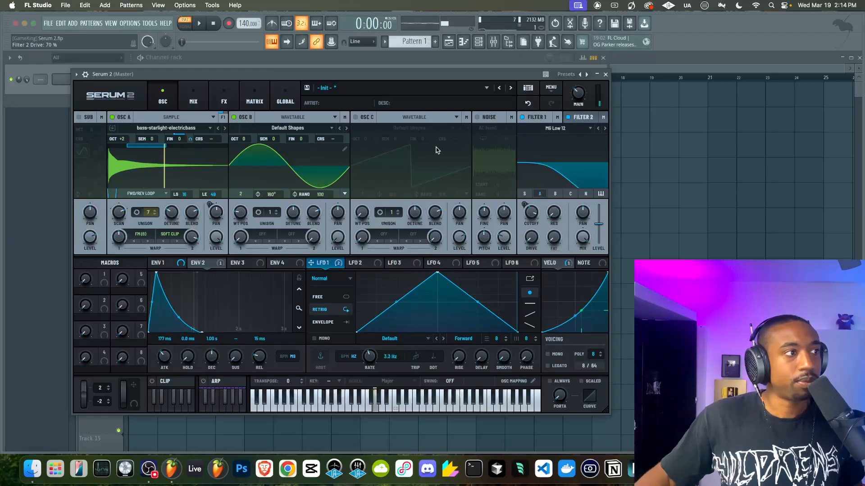
Step: Shift oscillator A's filter balance toward Filter 2 and review the assignments in the modulation matrix
click(222, 117)
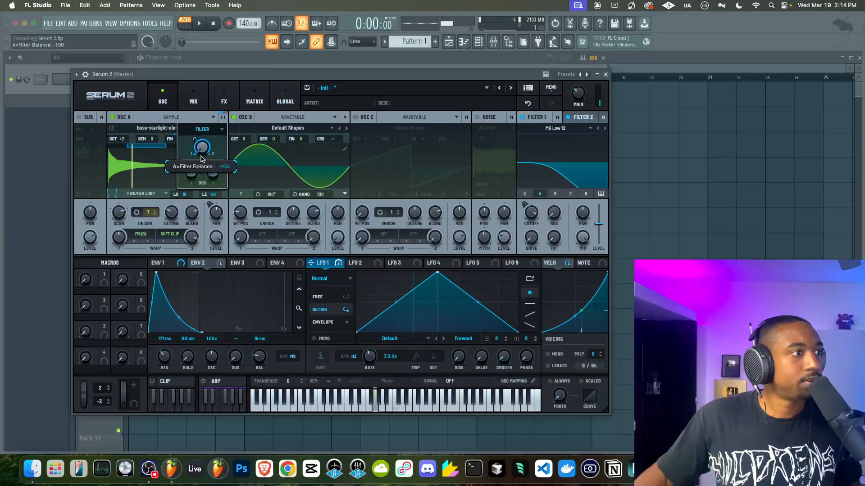
drag(204, 150, 204, 147)
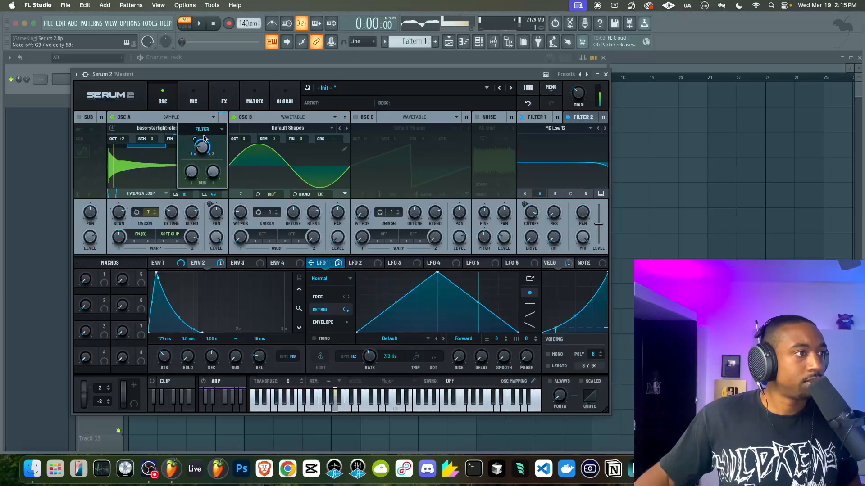
click(255, 100)
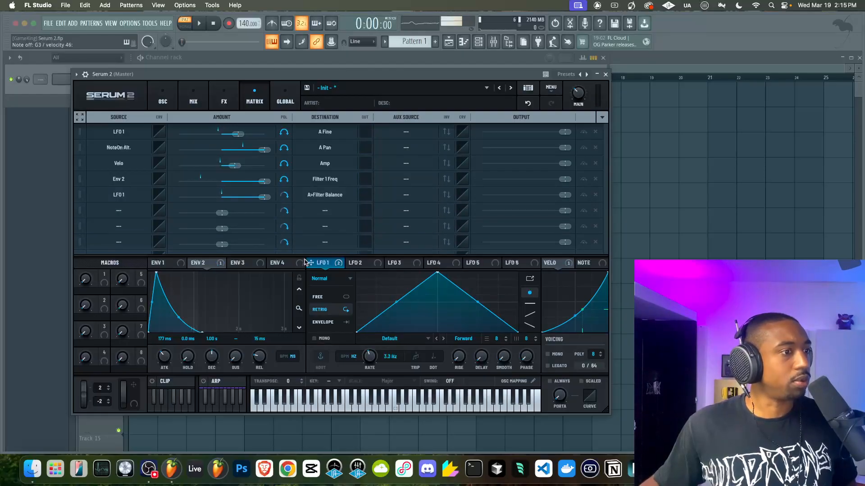
click(163, 98)
Step: Reset oscillator A's filter balance and remove all modulators from it
click(222, 118)
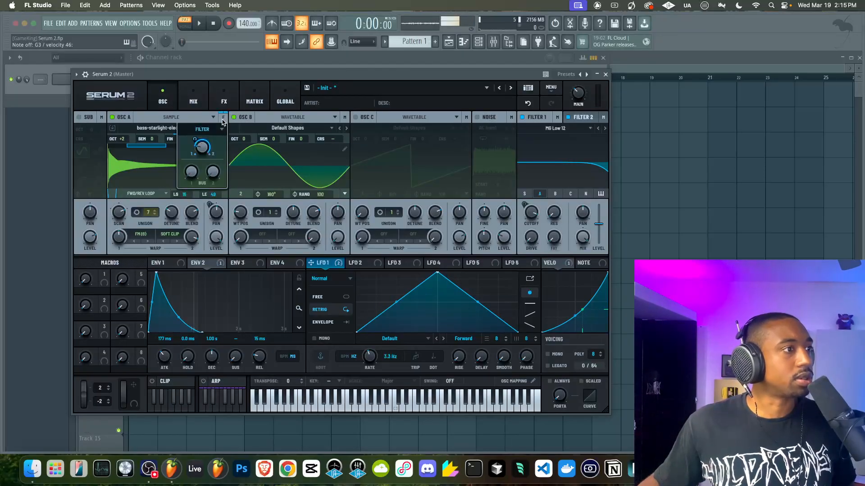
right_click(203, 150)
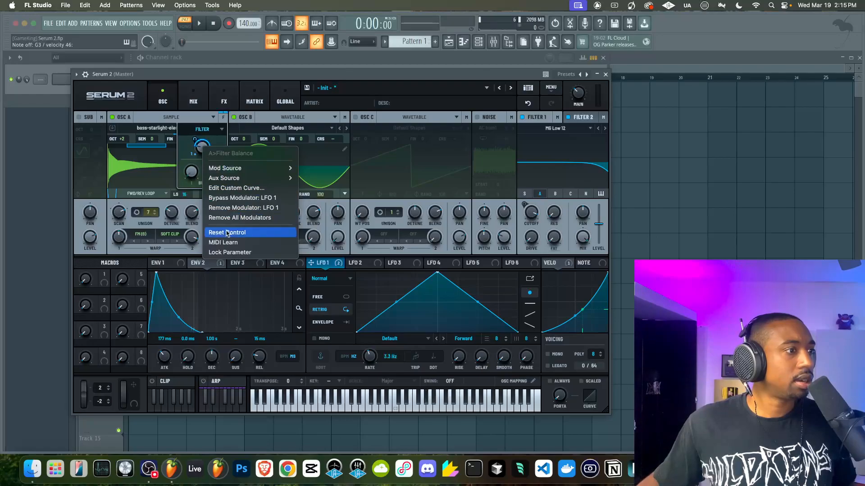
click(239, 230)
right_click(208, 151)
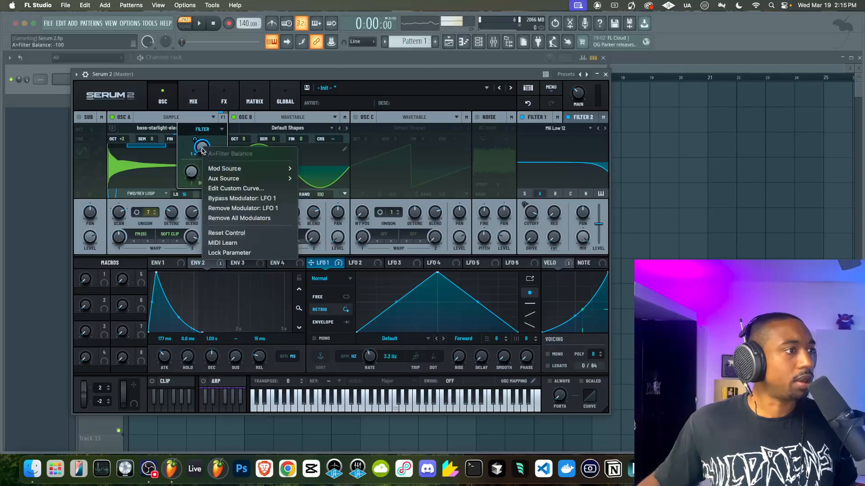
click(235, 218)
Step: Assign LFO 2 as the modulation source for oscillator A's filter balance
drag(352, 263, 340, 241)
click(223, 117)
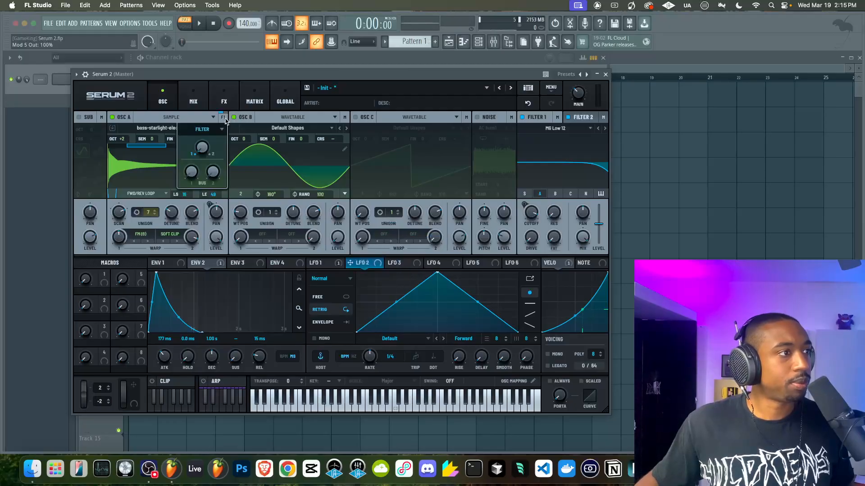
right_click(202, 148)
mouse_move(230, 171)
mouse_move(302, 176)
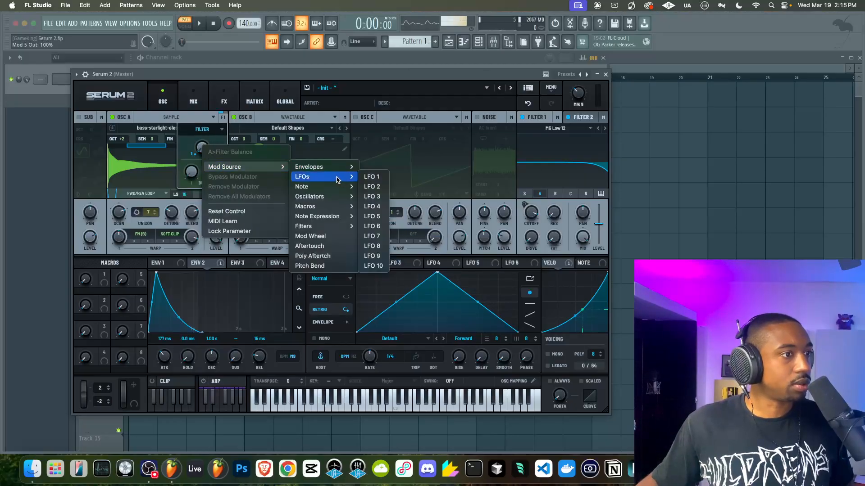
click(374, 186)
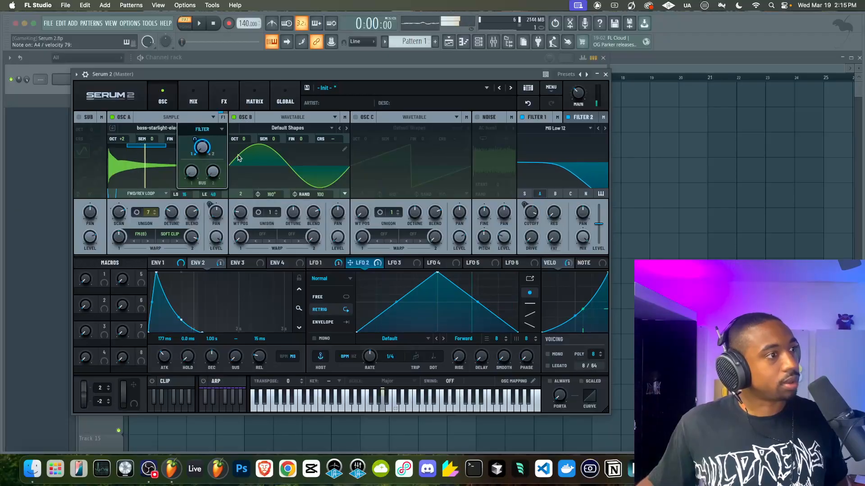
mouse_move(211, 150)
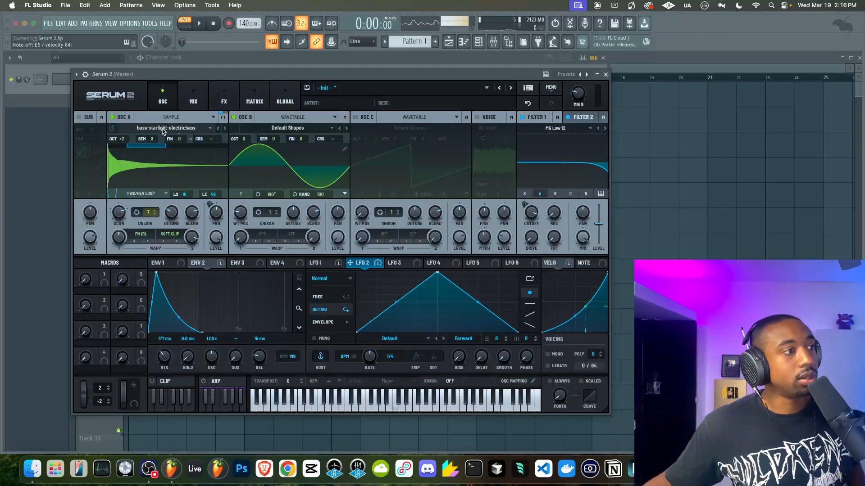
Step: Switch oscillator A's pitch mode to Harmonics and try several harmonic values, ending at 5
right_click(116, 140)
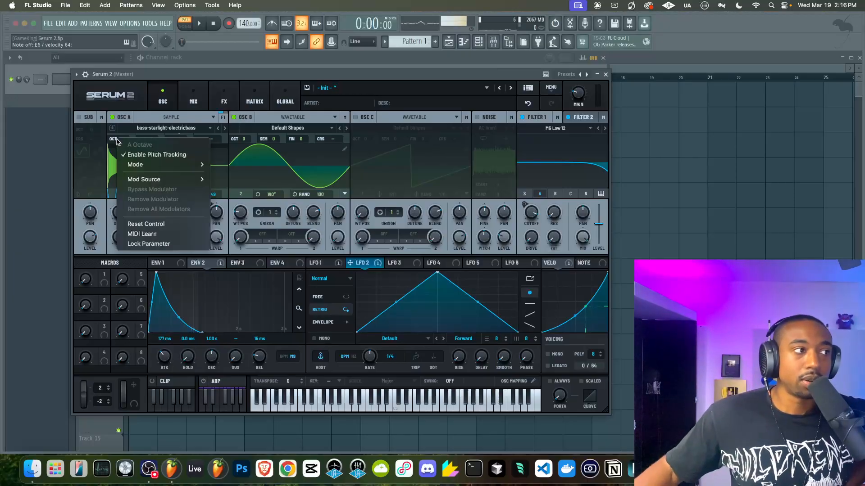
mouse_move(143, 167)
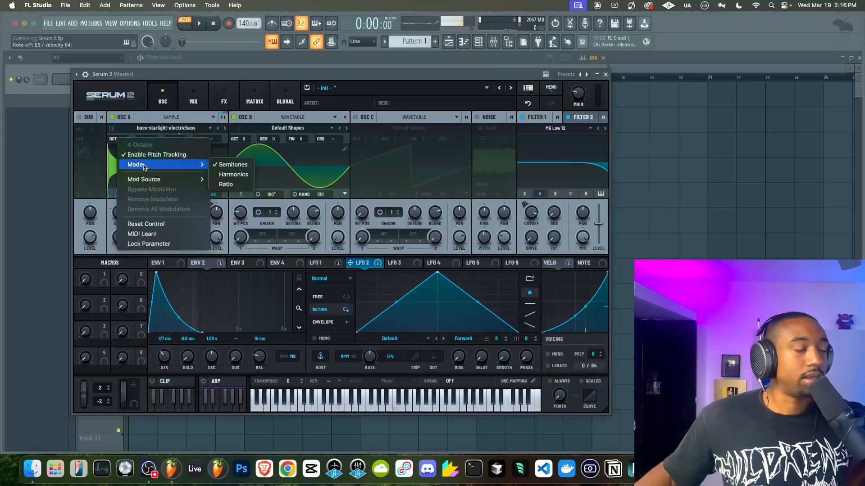
click(239, 174)
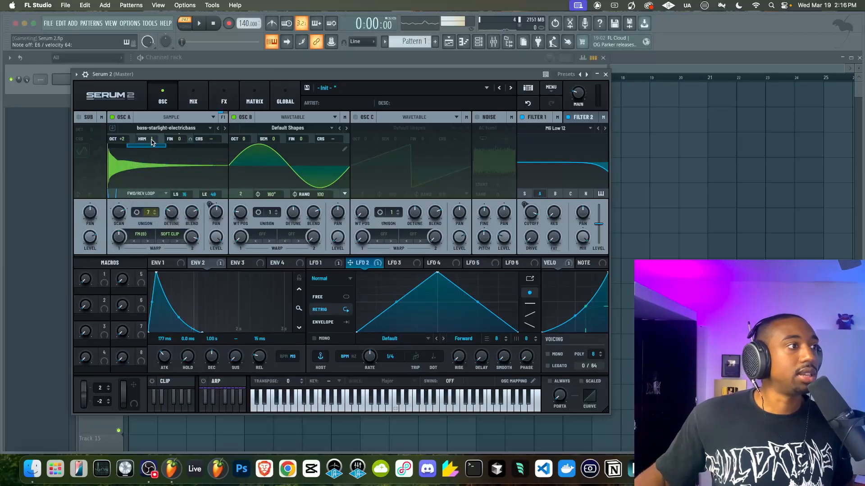
mouse_move(152, 142)
mouse_down()
mouse_move(149, 152)
mouse_move(152, 144)
mouse_up()
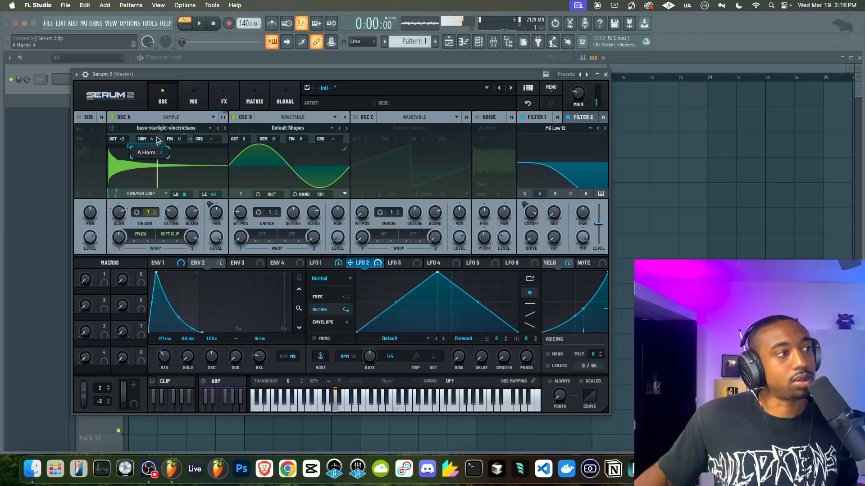
drag(153, 140, 154, 139)
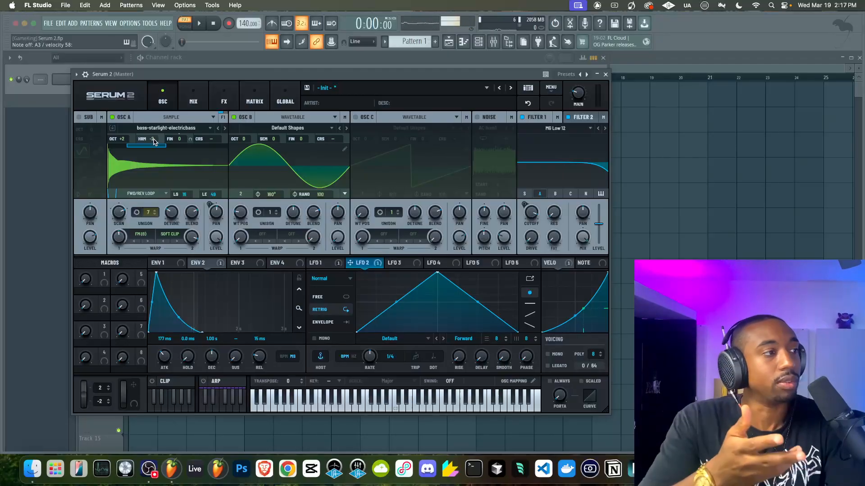
drag(154, 141, 157, 136)
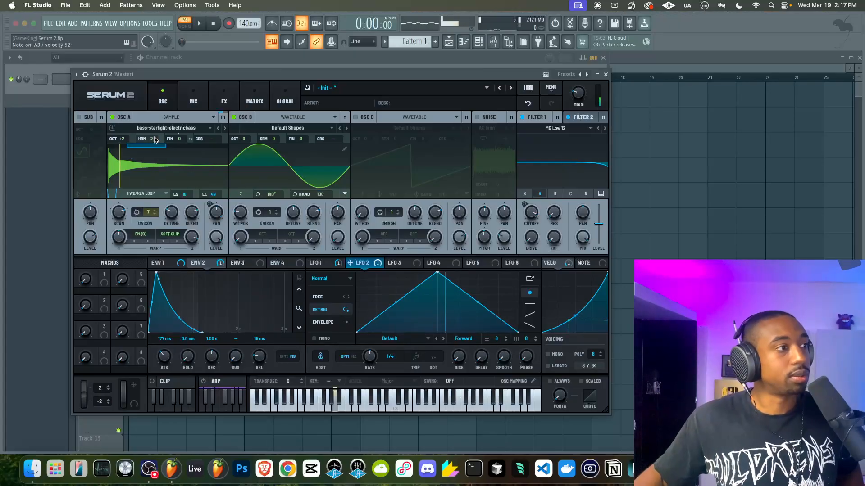
drag(155, 139, 156, 137)
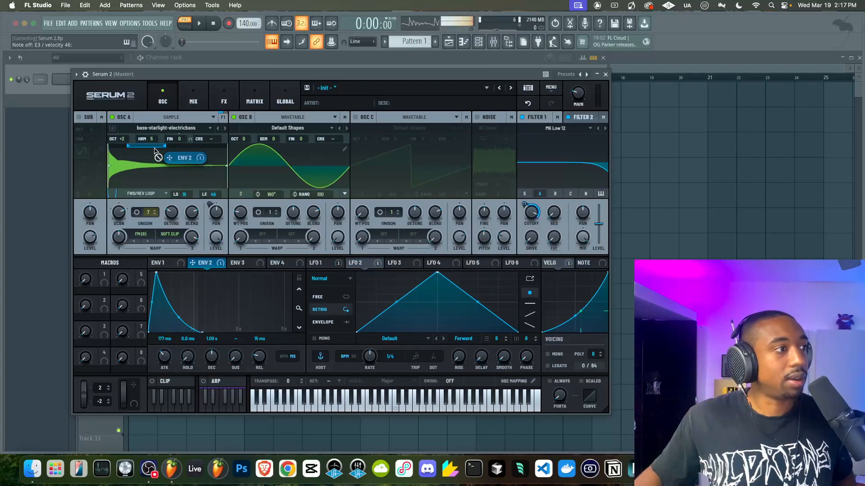
Step: Set oscillator A's Env 2-modulated harmonic to -12 and Env 2's decay to 1.15 s
drag(159, 140, 150, 159)
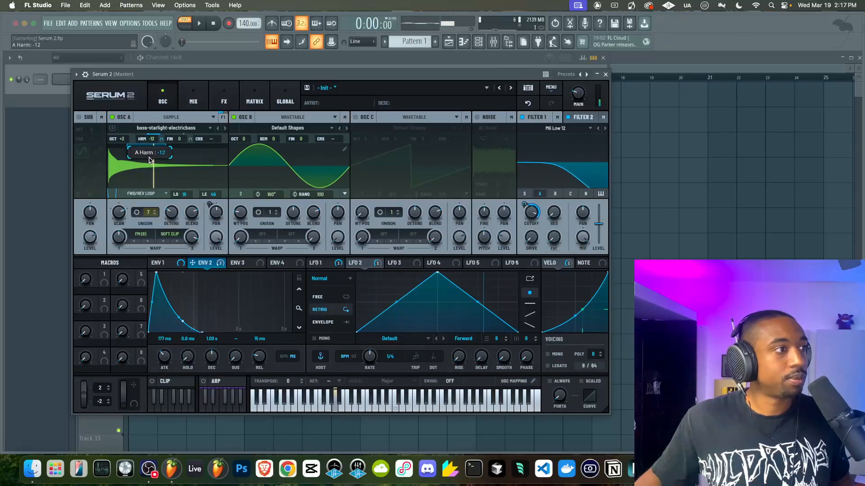
mouse_move(211, 356)
mouse_down()
mouse_move(202, 355)
mouse_move(210, 348)
mouse_up()
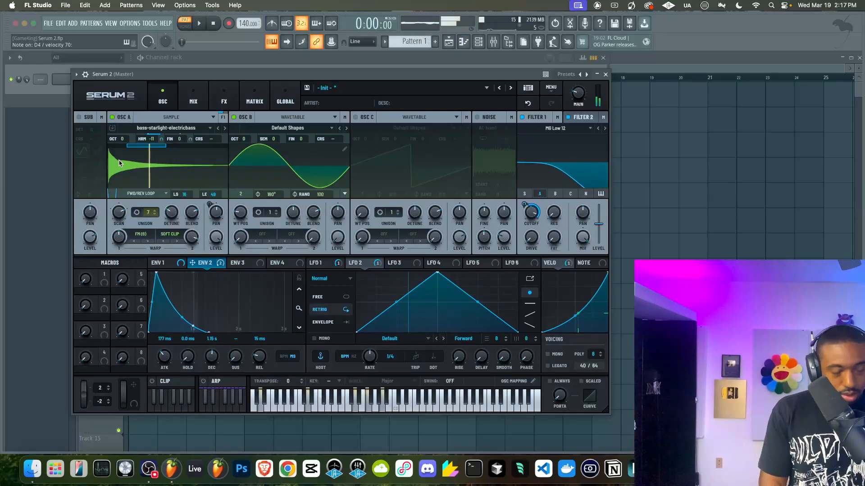
Step: Remove all modulators from oscillator A's harmonic and set its value to 1
right_click(160, 138)
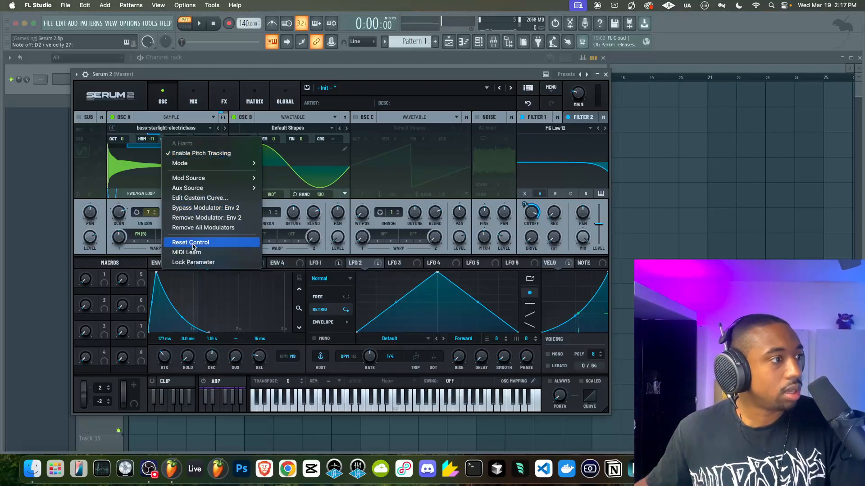
click(205, 227)
right_click(151, 143)
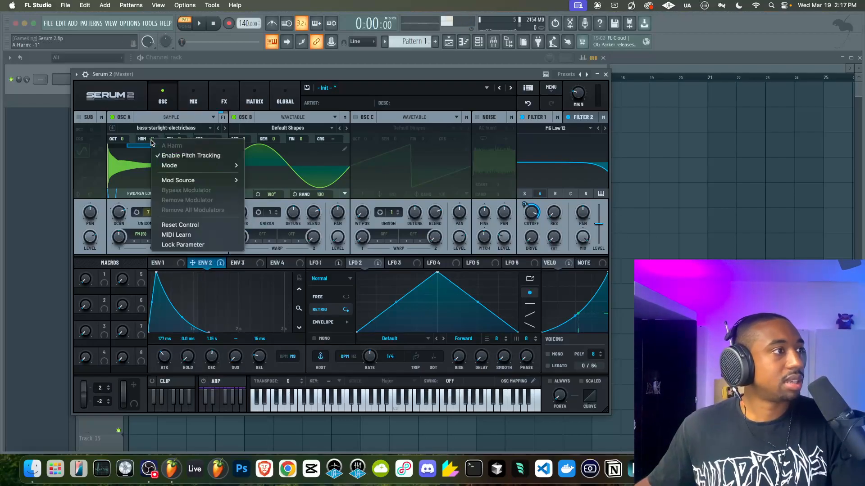
click(150, 140)
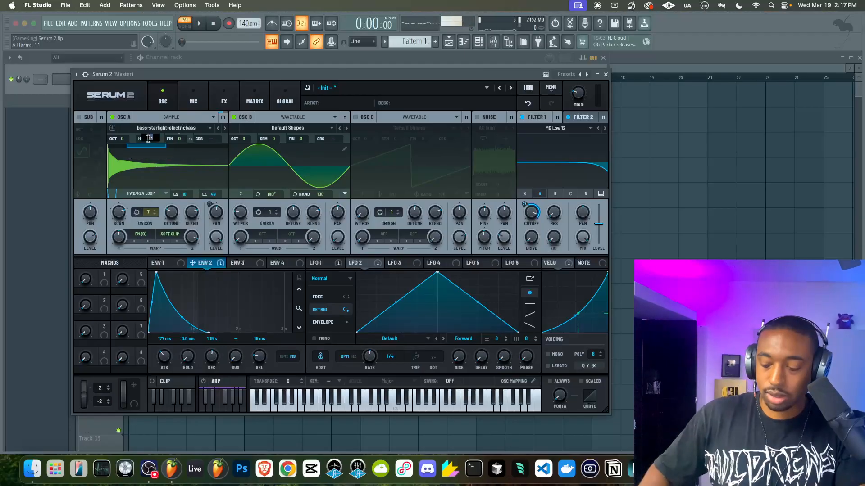
Step: Switch the pitch mode of oscillators A and B to Ratio
right_click(142, 141)
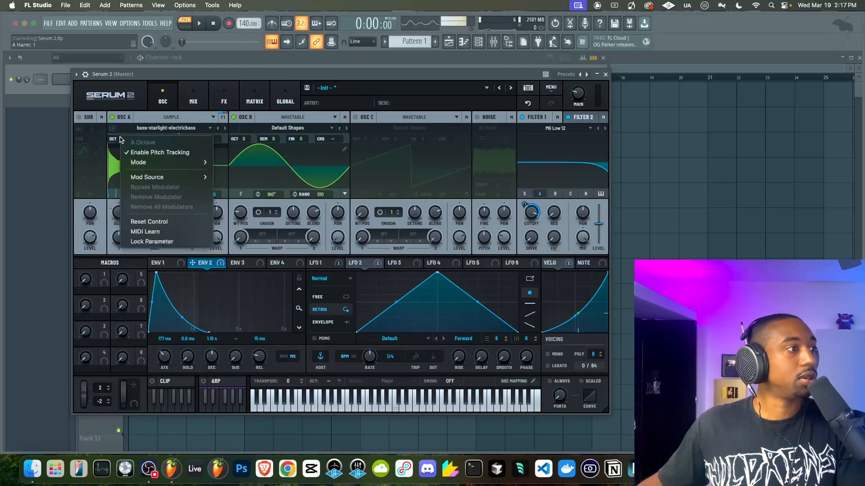
mouse_move(145, 162)
click(246, 183)
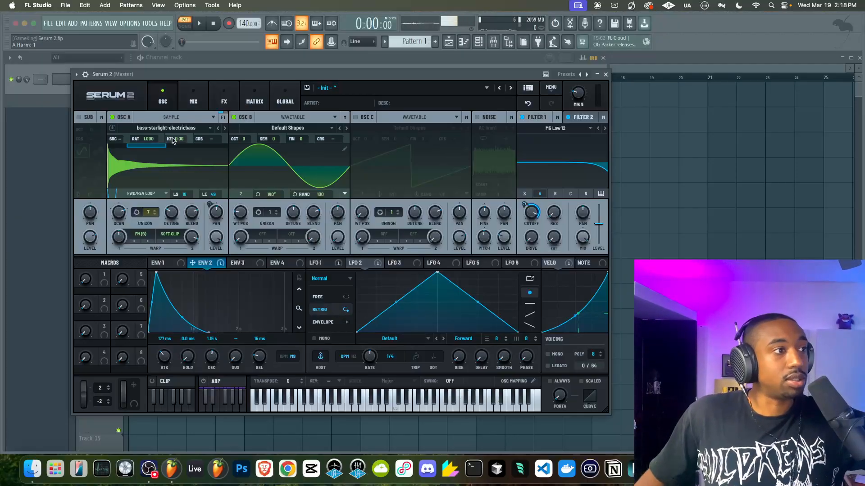
right_click(243, 141)
mouse_move(259, 166)
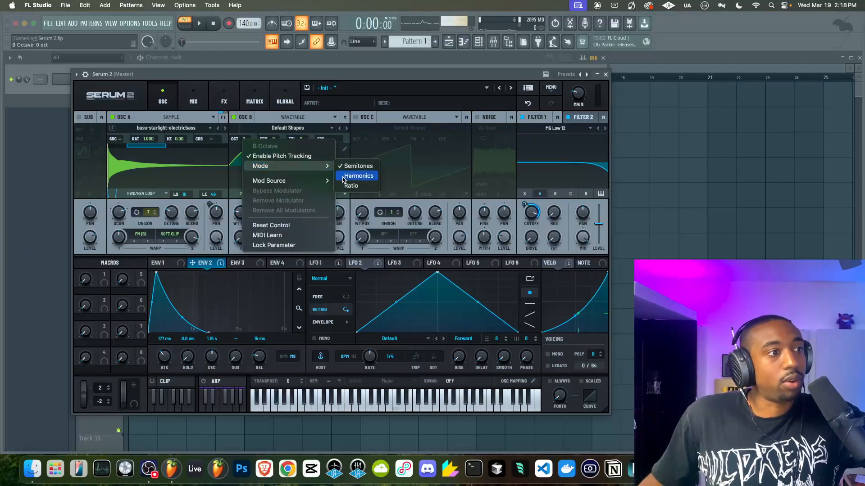
click(356, 176)
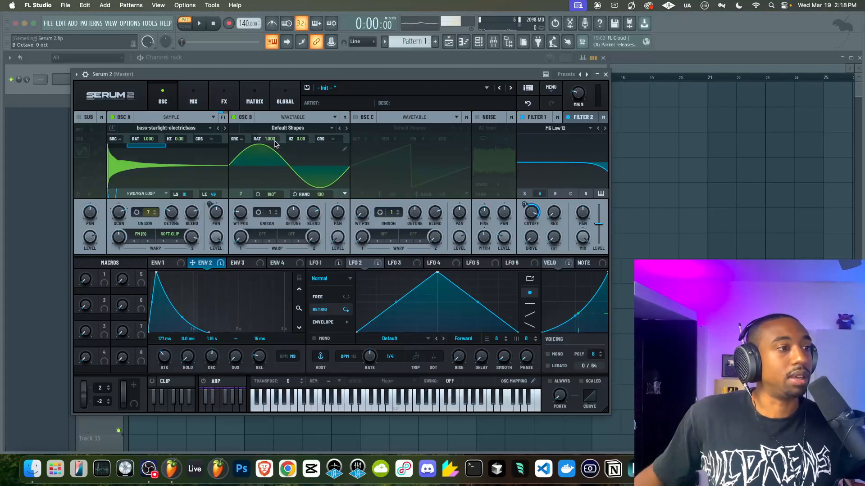
Step: Set oscillator B's pitch source to oscillator A and its ratio to 4.000, keeping the Hz offset at 0.00
drag(272, 148, 269, 141)
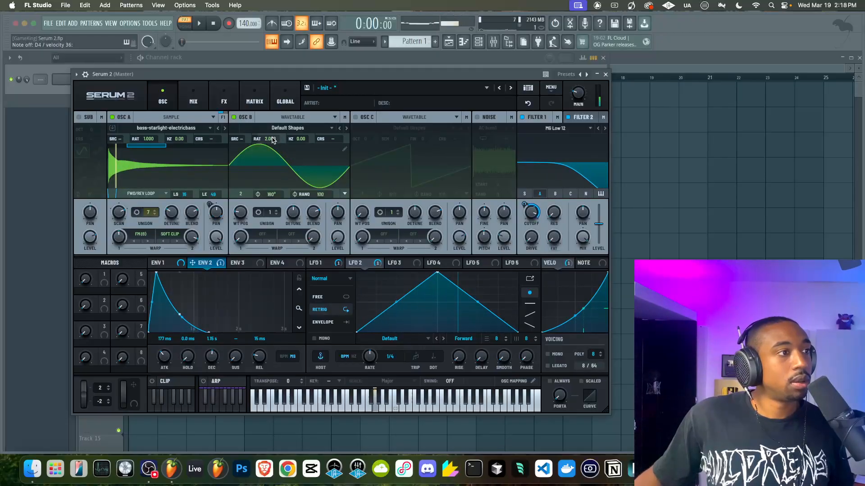
drag(300, 142, 301, 146)
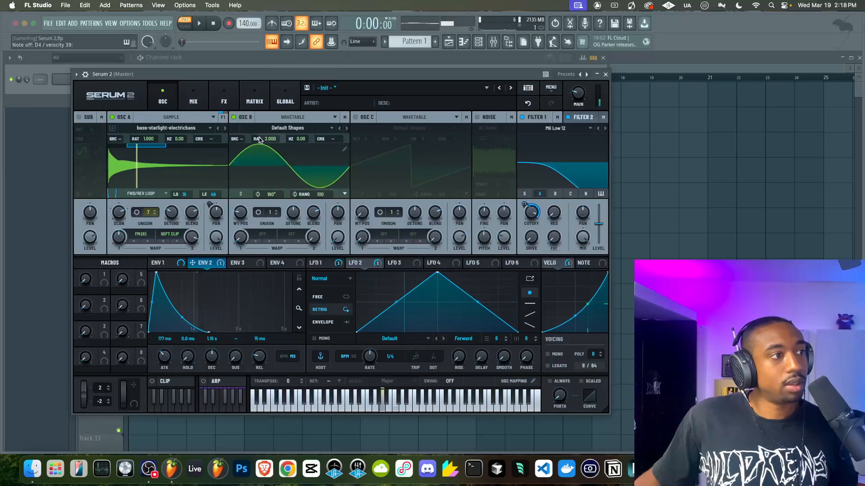
click(243, 139)
click(247, 157)
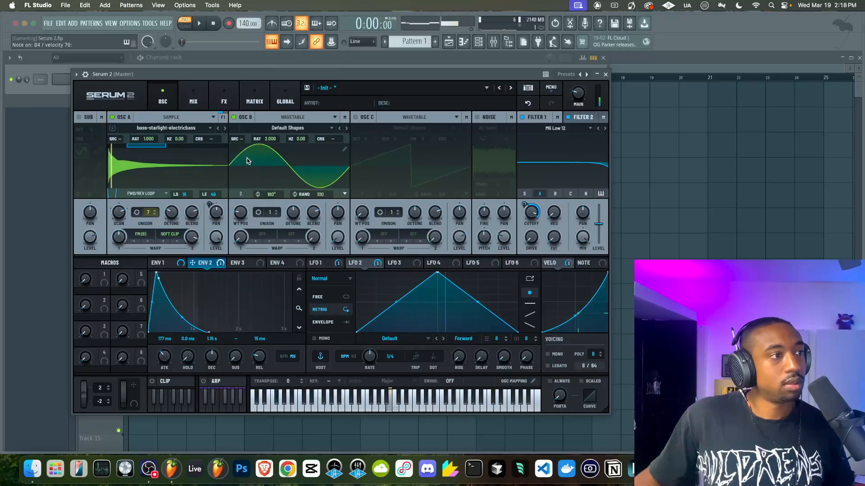
drag(268, 141, 268, 140)
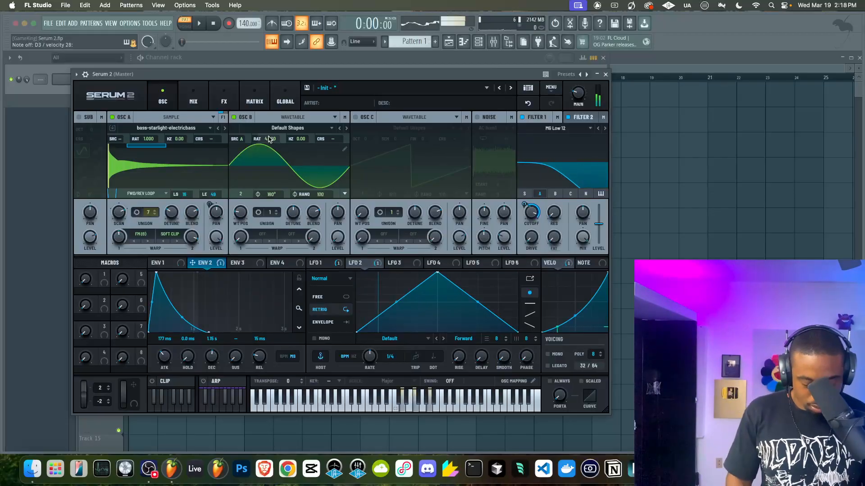
Step: Return oscillator A's pitch mode to Semitones and set its octave to +2
right_click(119, 138)
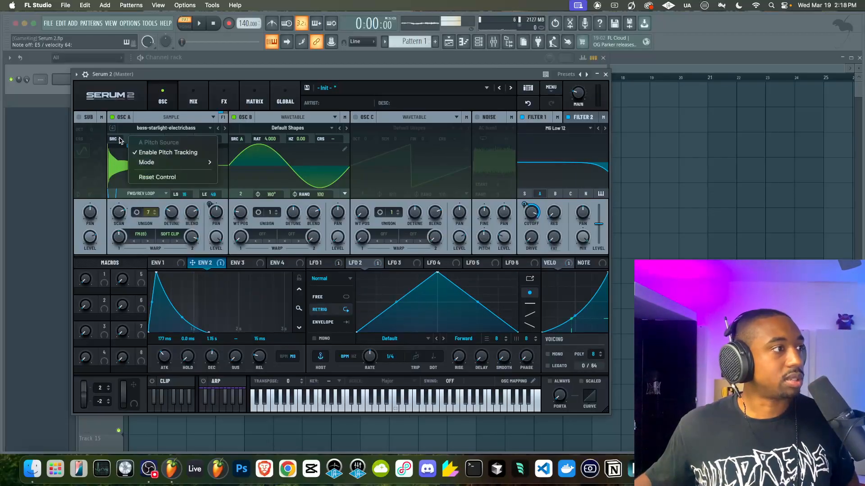
mouse_move(145, 166)
click(232, 163)
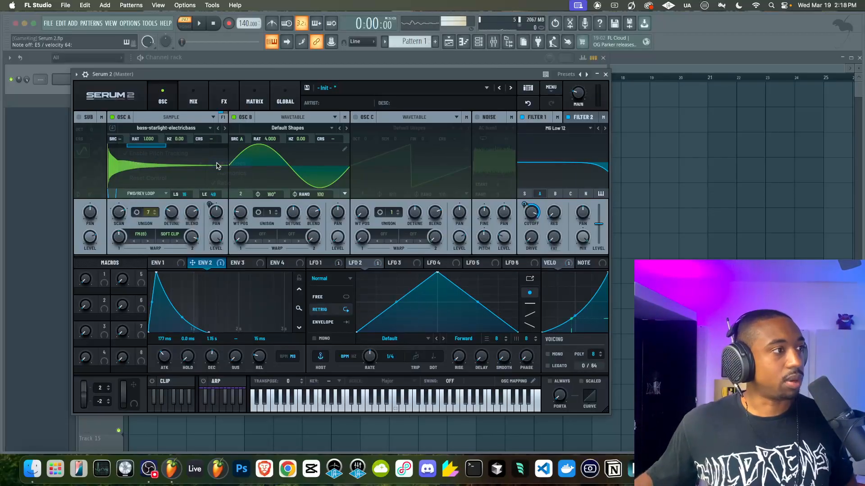
drag(125, 143, 129, 122)
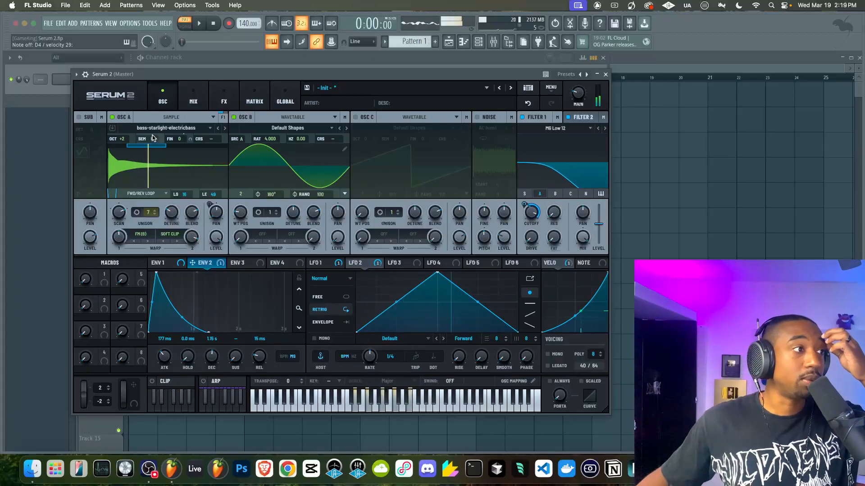
Step: Return oscillator B's pitch mode to Semitones
right_click(257, 138)
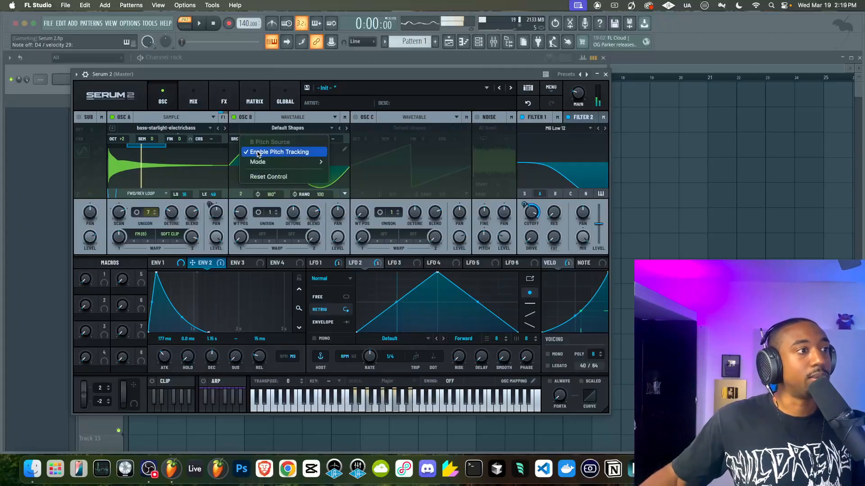
mouse_move(315, 162)
click(351, 163)
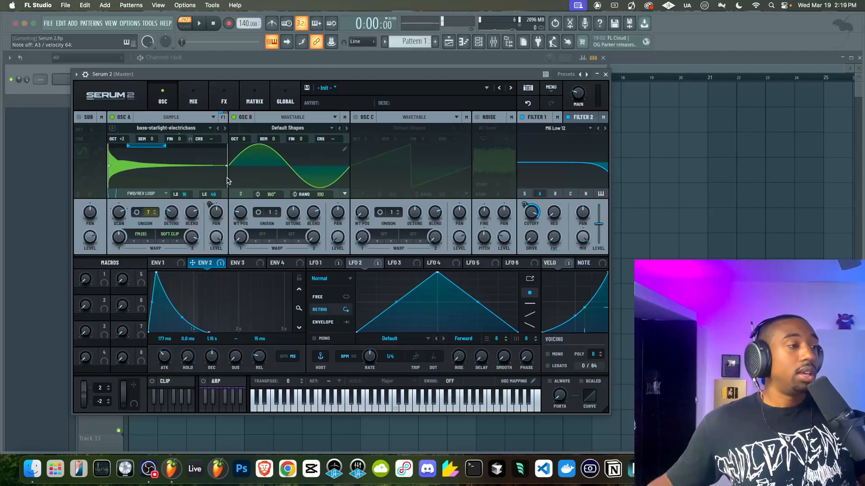
Step: Turn on oscillator C and disable its pitch tracking
click(356, 117)
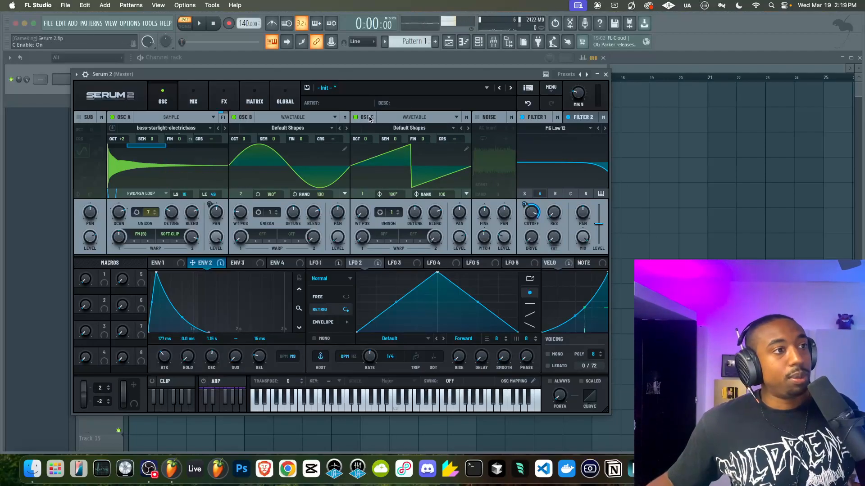
right_click(369, 119)
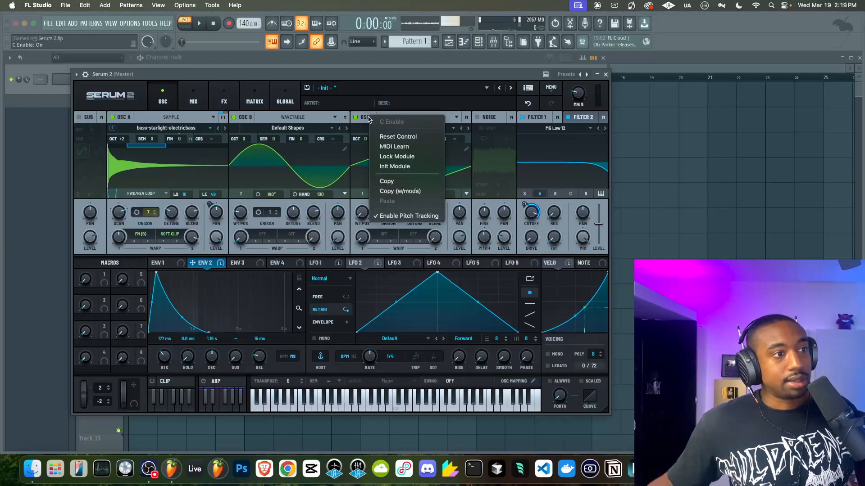
click(410, 216)
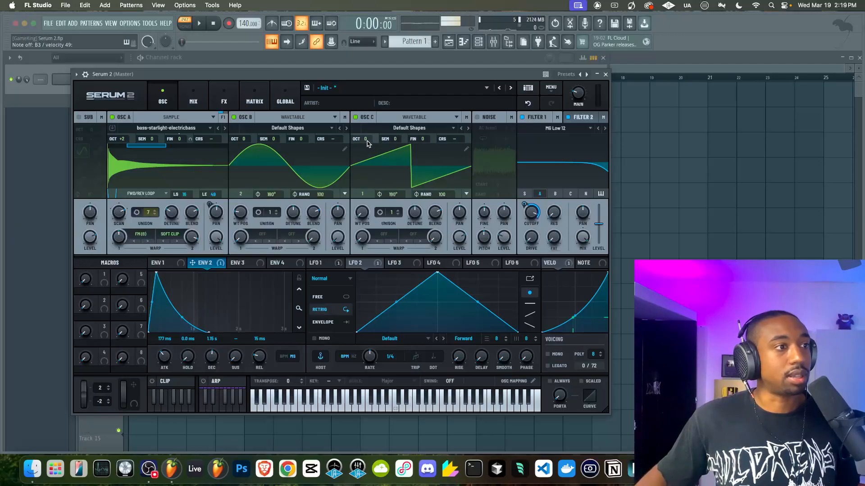
Step: Try different octaves on oscillator C, ending at -2, and set its Default Shapes wavetable position to frame 5
mouse_move(369, 142)
mouse_down()
mouse_move(373, 124)
mouse_move(368, 132)
mouse_up()
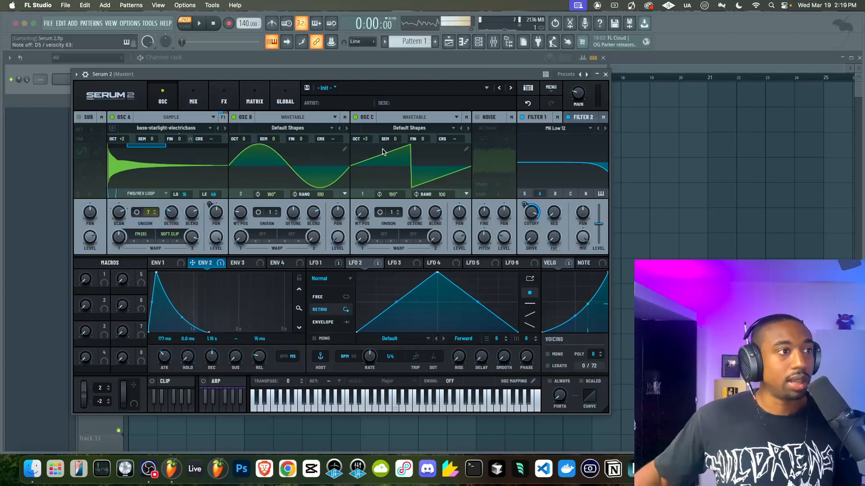
drag(370, 141, 367, 157)
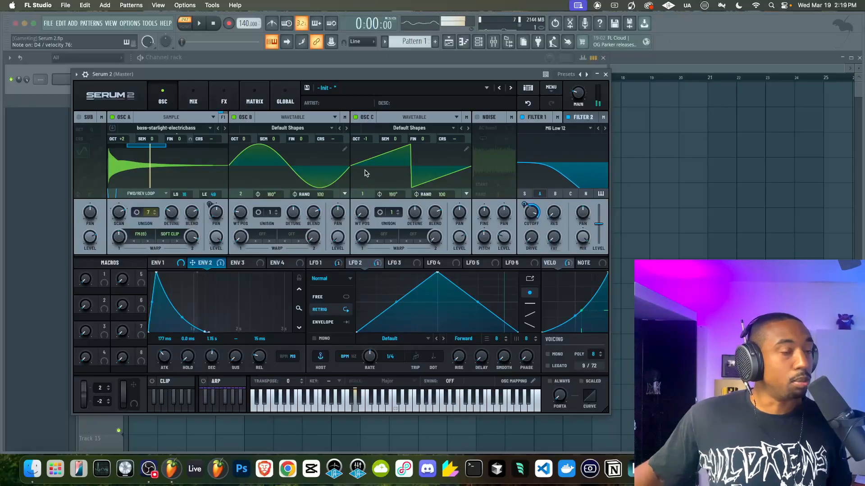
mouse_move(369, 139)
mouse_down()
mouse_move(372, 131)
mouse_move(369, 154)
mouse_up()
drag(361, 213, 366, 161)
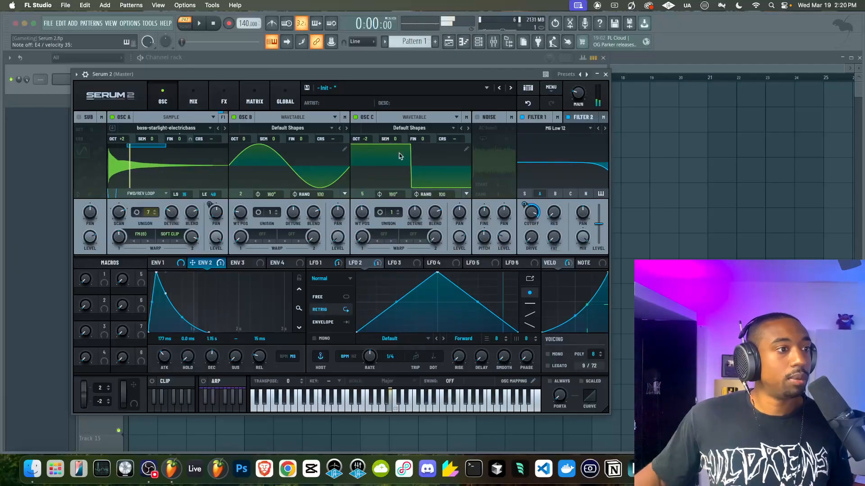
Step: Toggle oscillator C off and on again, and load the Dull_toy wavetable into it
click(355, 117)
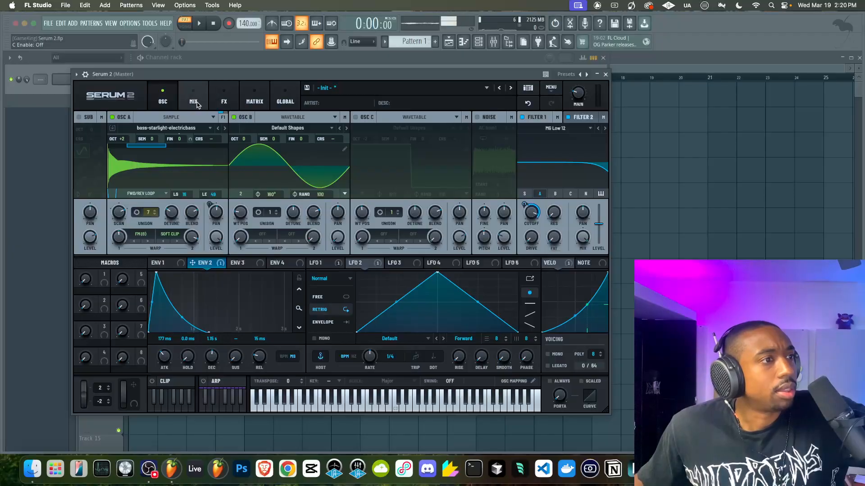
click(412, 118)
click(411, 128)
click(355, 117)
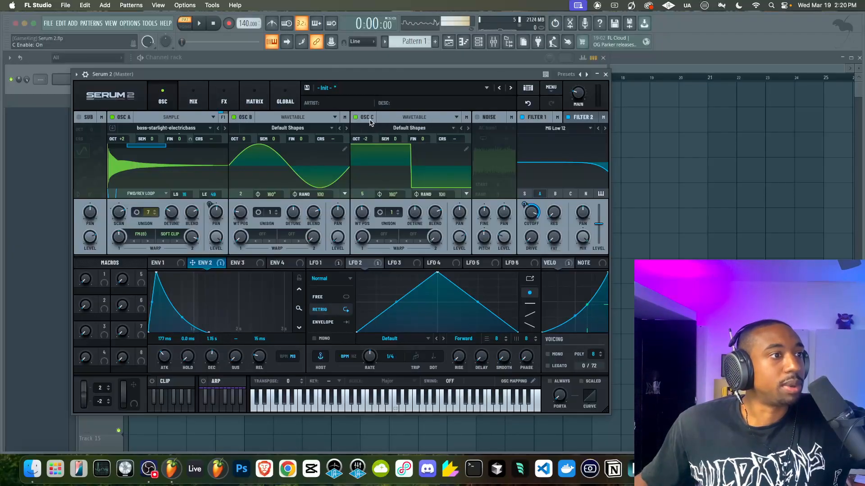
click(409, 128)
mouse_move(414, 148)
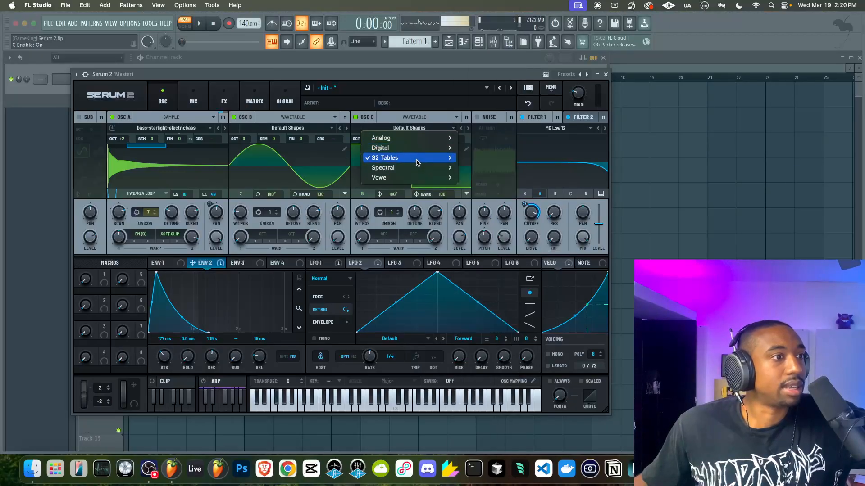
click(471, 137)
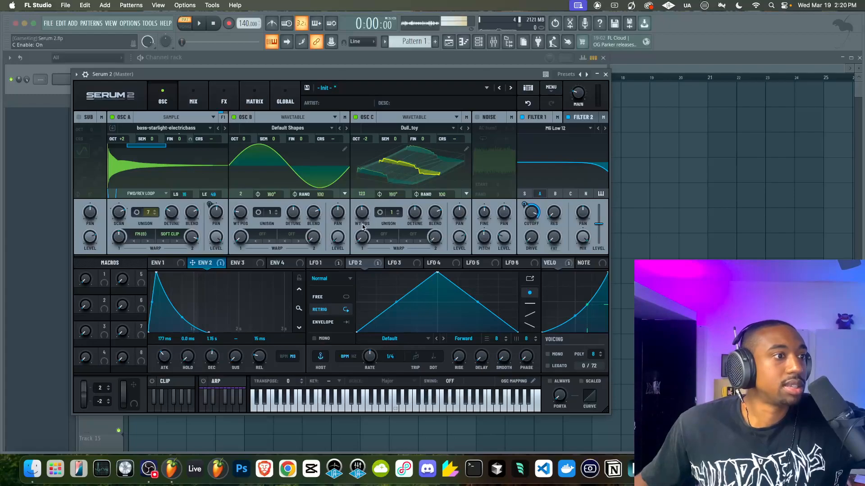
Step: Set oscillator C's wavetable position to 90, modulate it with Env 3 at 65%, and bring Env 3's sustain down to zero
drag(362, 212, 369, 232)
drag(240, 266, 362, 215)
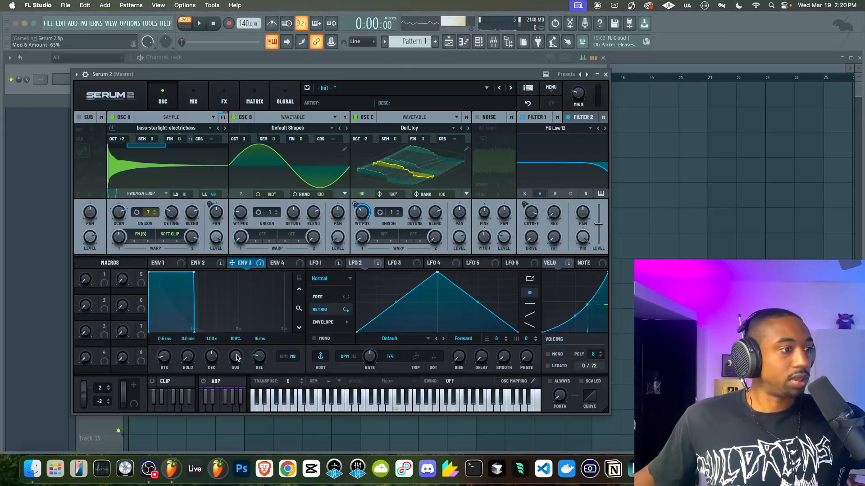
drag(236, 357, 210, 451)
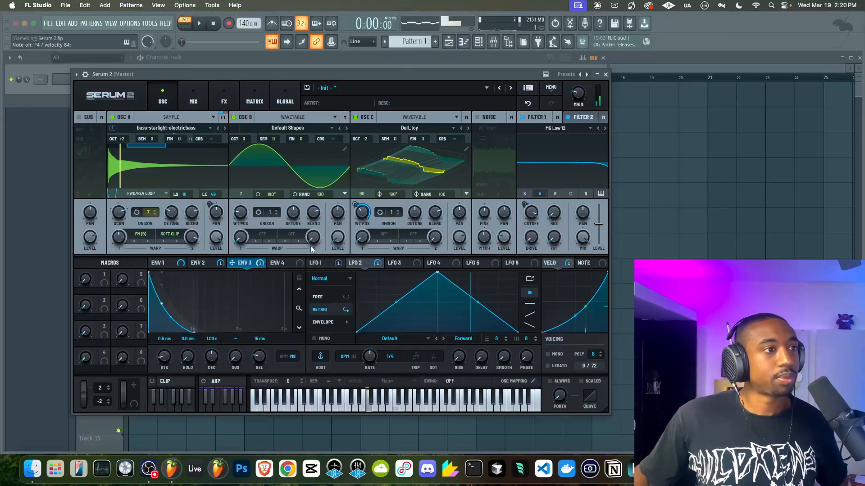
Step: Add a modulation matrix routing from OSC C to Filter 1 Freq with an amount of 100%
click(254, 98)
click(119, 227)
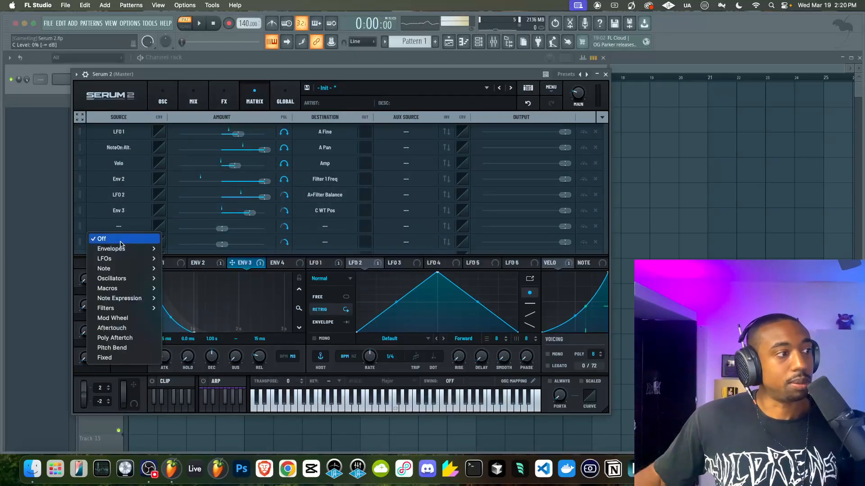
mouse_move(123, 265)
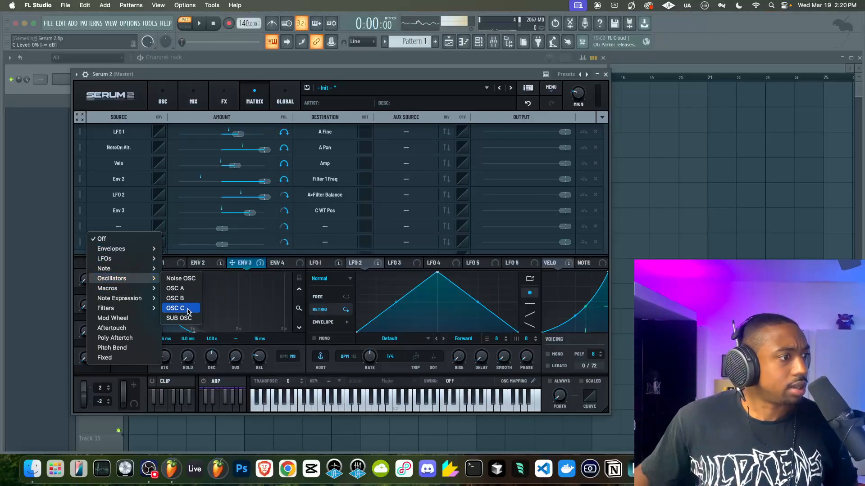
click(222, 260)
click(325, 227)
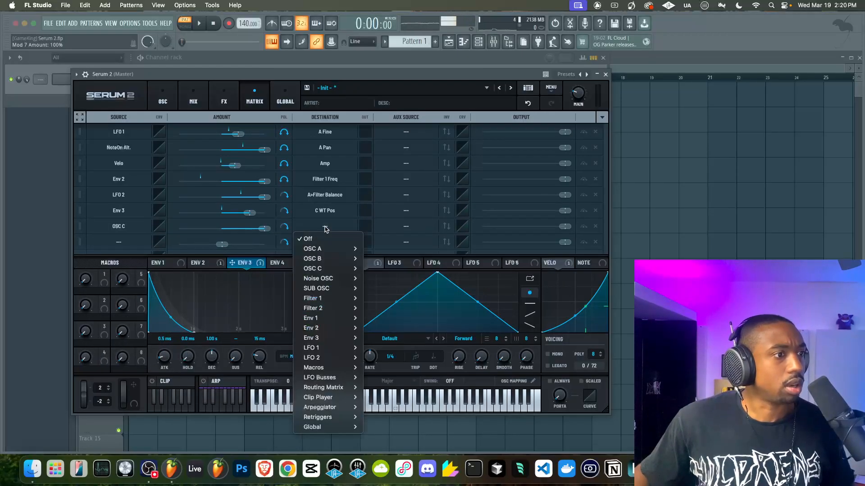
mouse_move(322, 298)
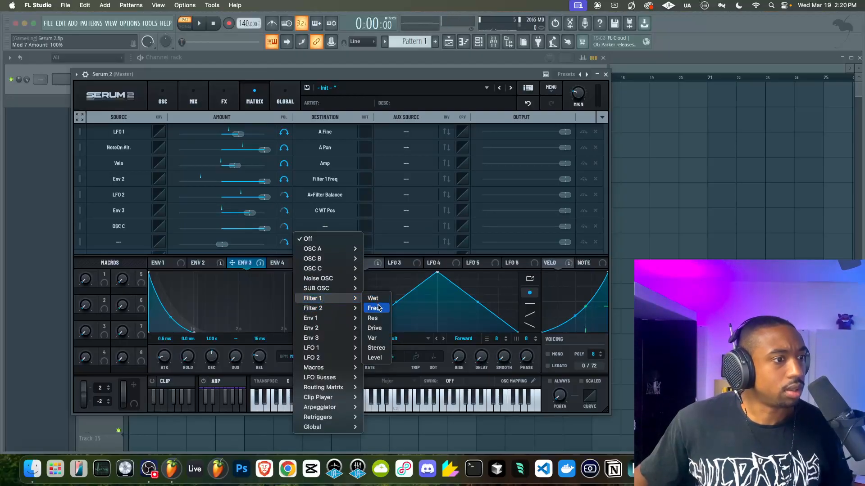
click(374, 308)
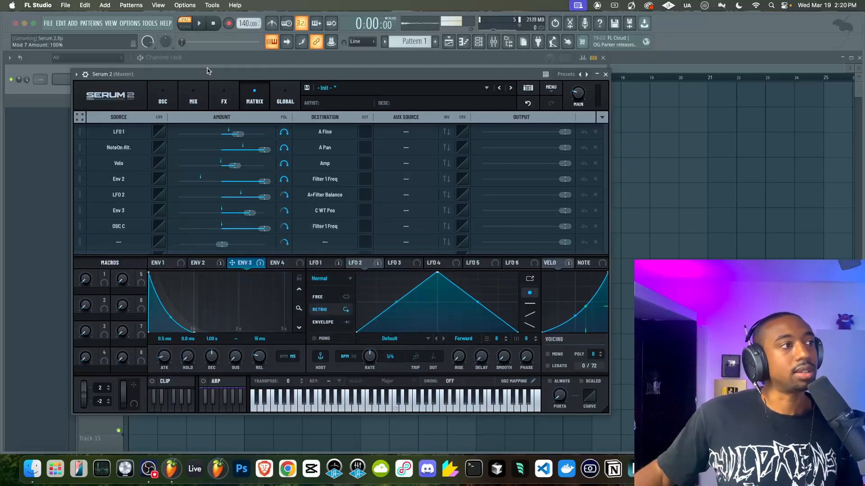
Step: Return to the oscillator page and raise oscillator C's octave to +4
click(163, 98)
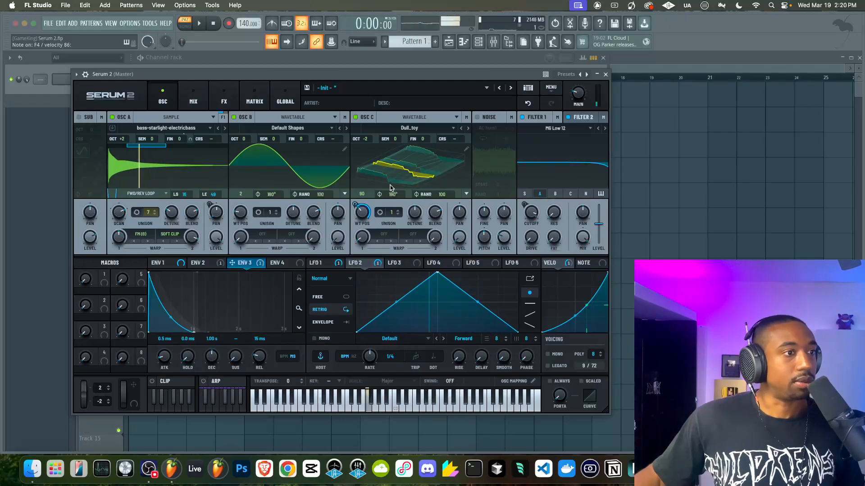
drag(366, 140, 371, 80)
drag(367, 140, 369, 133)
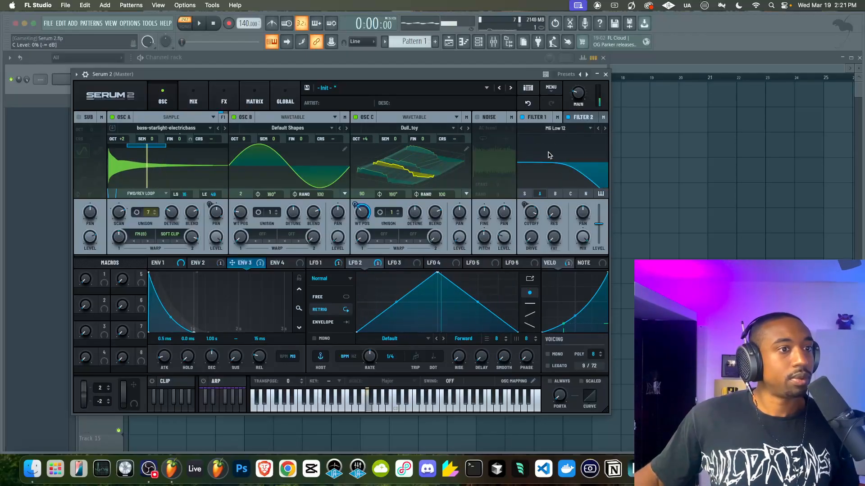
Step: Remove all modulators from oscillator A's filter balance
click(223, 118)
right_click(202, 145)
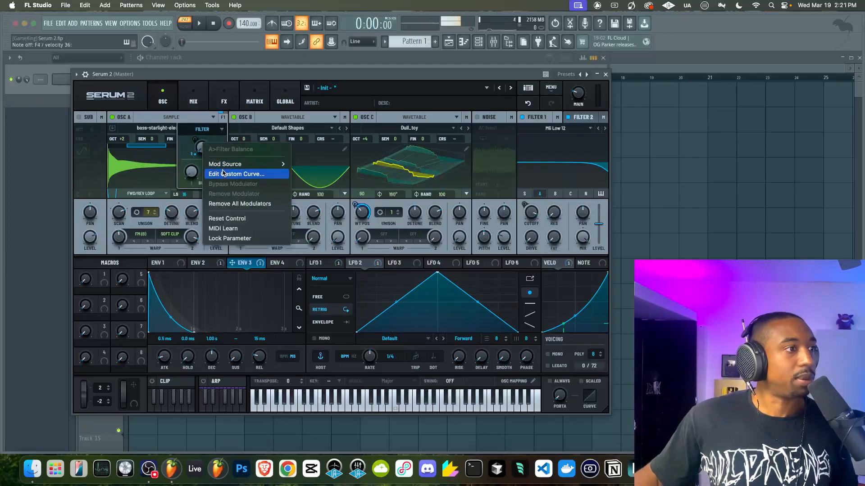
click(199, 159)
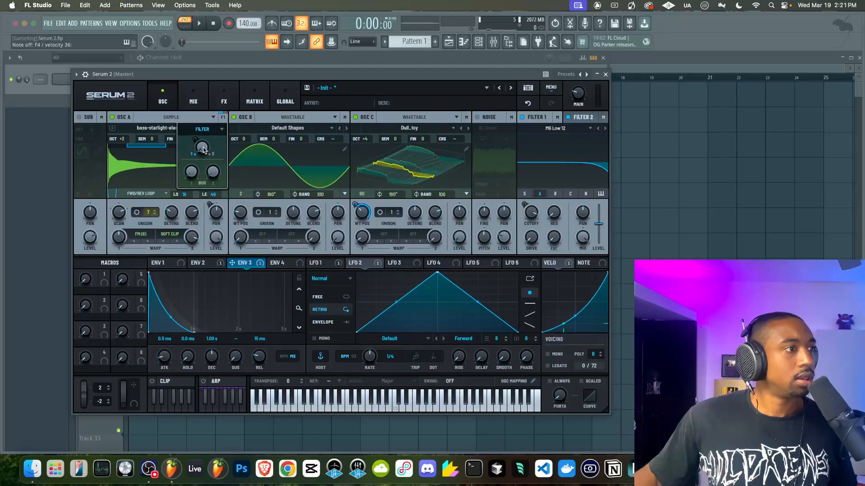
right_click(202, 151)
click(237, 207)
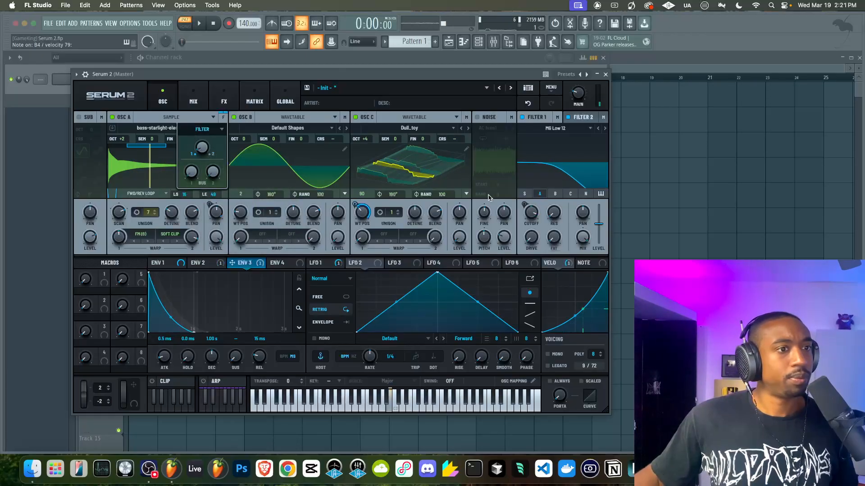
Step: Raise Filter 1's resonance, and set oscillator C to octave +2, wavetable position 21 and an Env 3 position modulation of 100%
drag(556, 215, 556, 198)
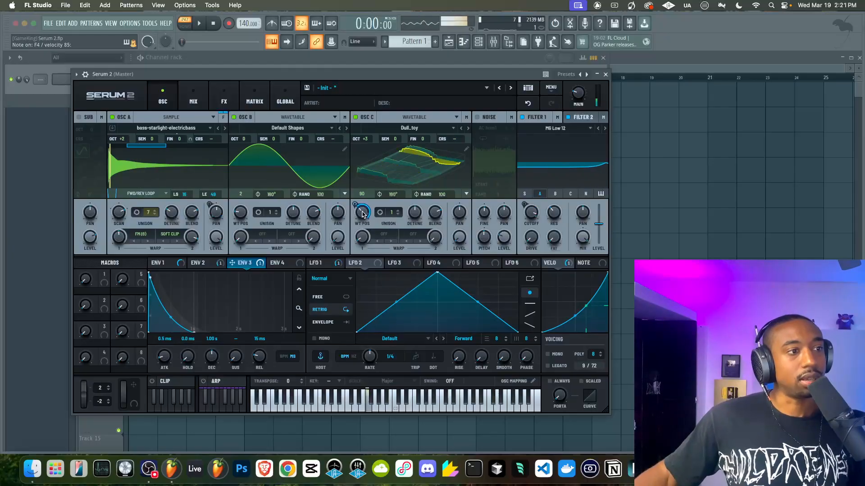
drag(363, 213, 359, 229)
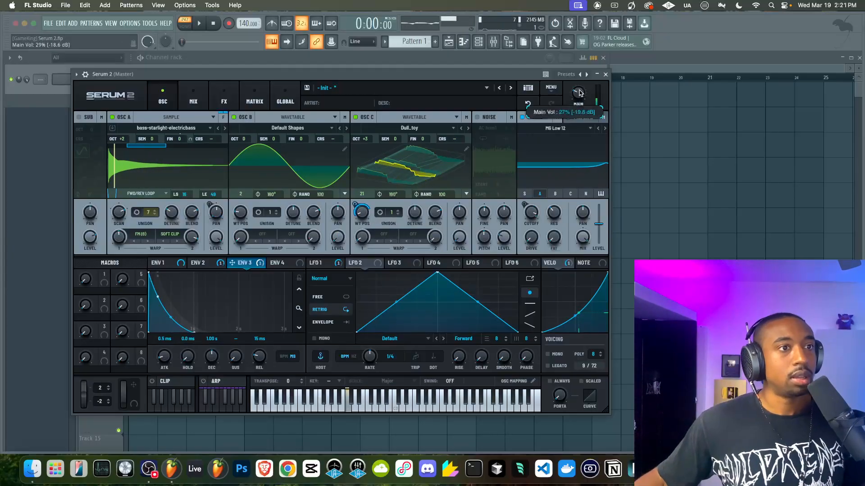
drag(366, 141, 363, 156)
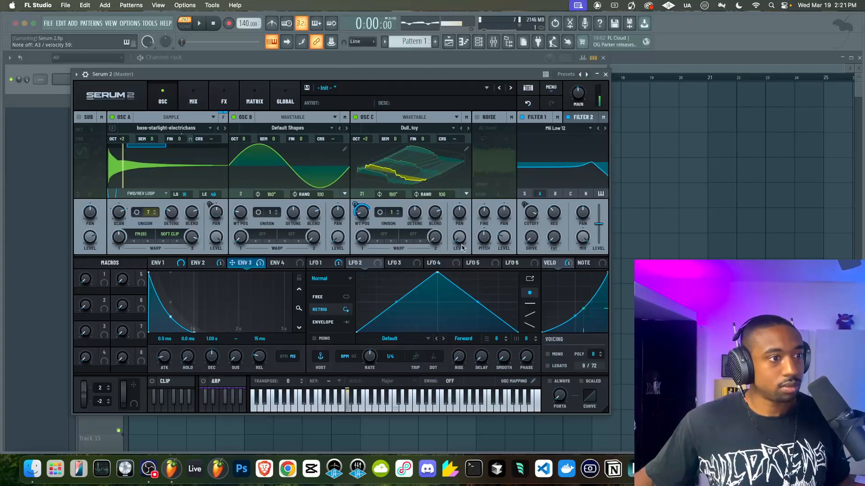
drag(355, 206, 360, 211)
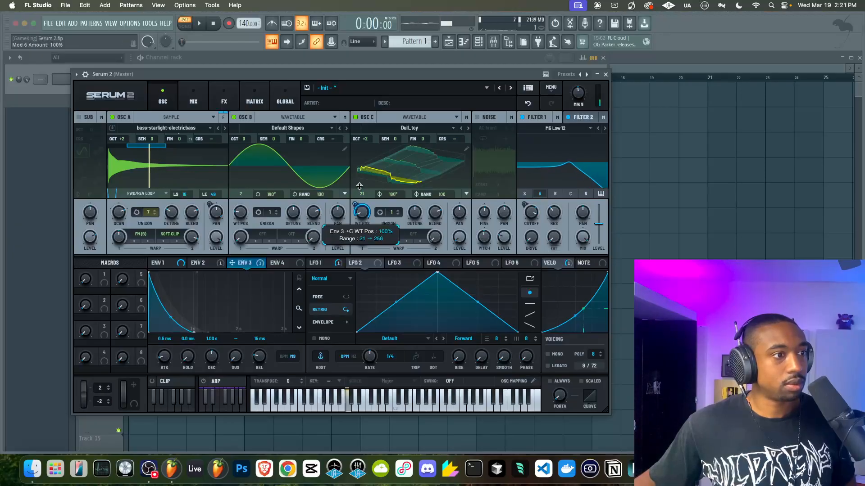
Step: Review the OSC C to Filter 1 Freq routing in the modulation matrix and return to the oscillator page
click(243, 97)
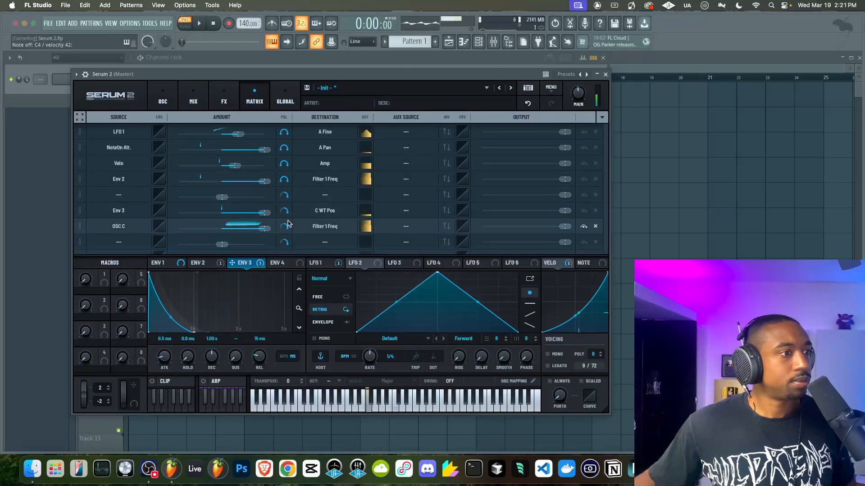
click(162, 96)
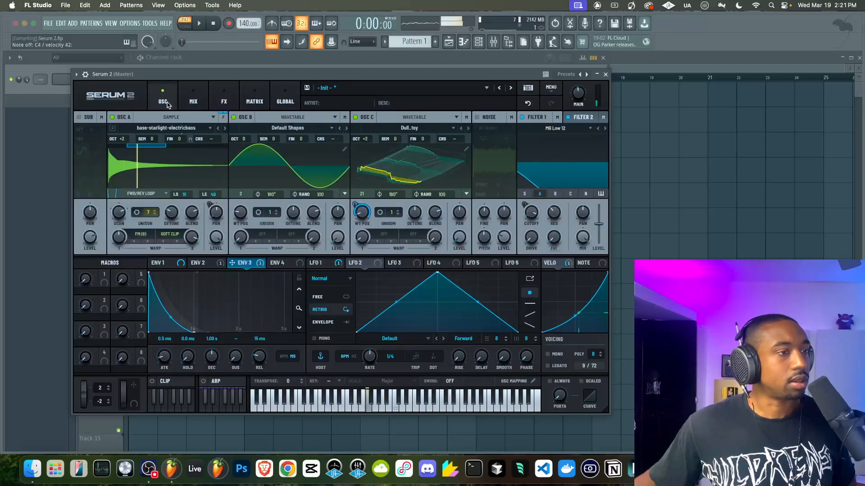
click(540, 193)
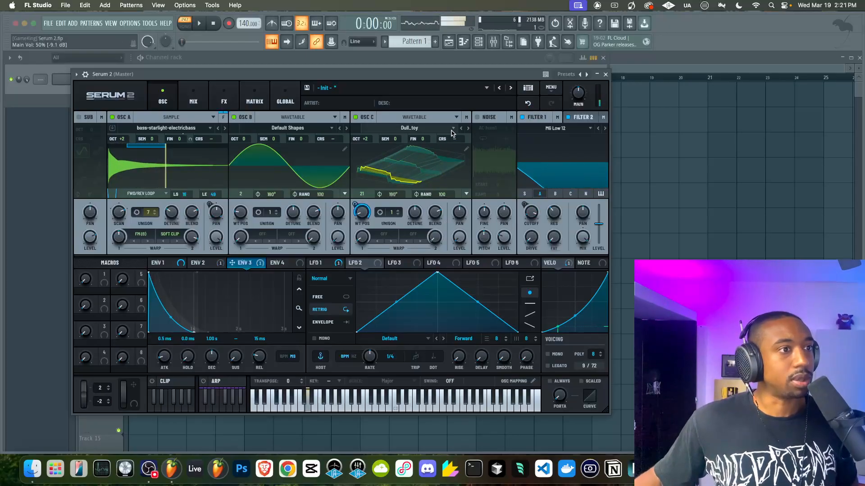
Step: Load the Ethos wavetable into oscillator C, with position 58, Env 3 position modulation at -100% and octave 0
click(468, 129)
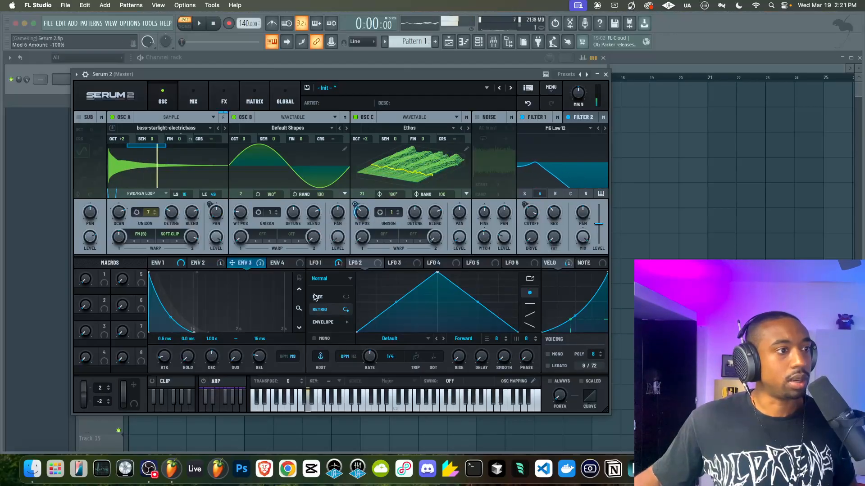
drag(364, 215, 378, 143)
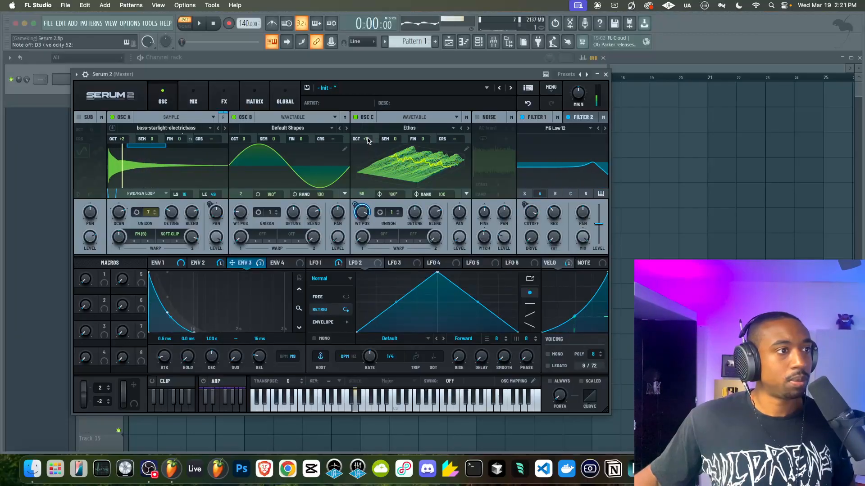
drag(367, 149, 367, 154)
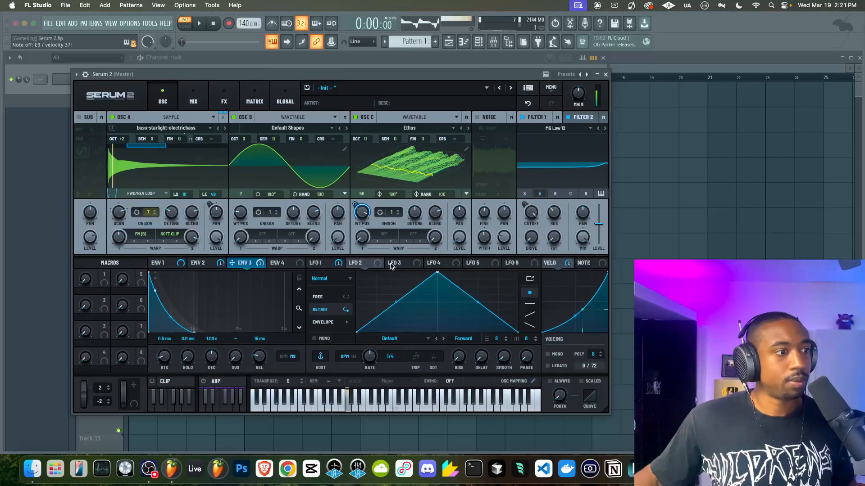
Step: Examine the shapes of Env 2 and Env 1, ending on Env 3
click(190, 265)
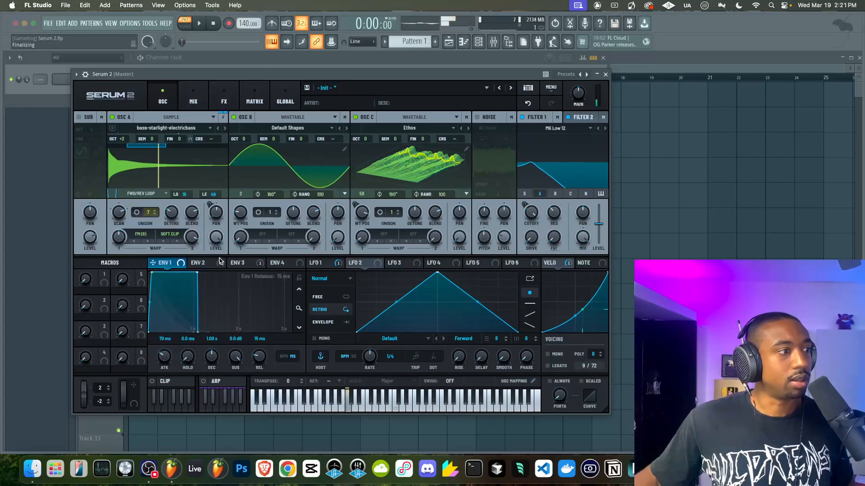
click(164, 263)
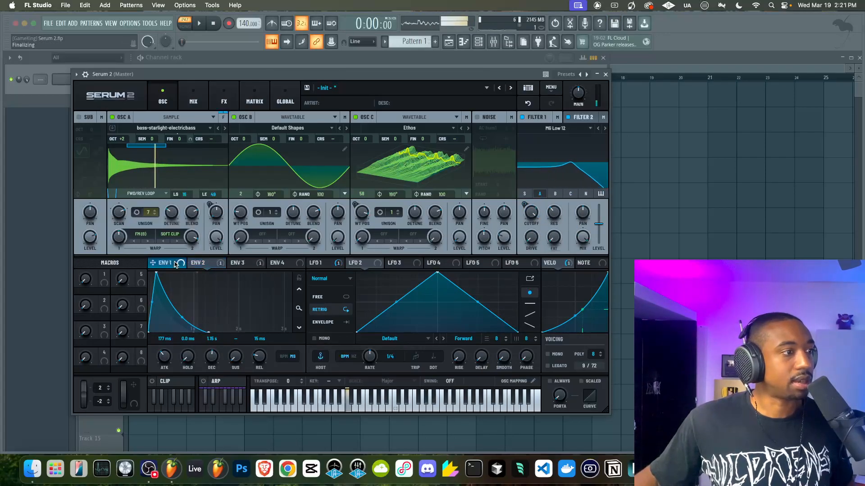
click(241, 265)
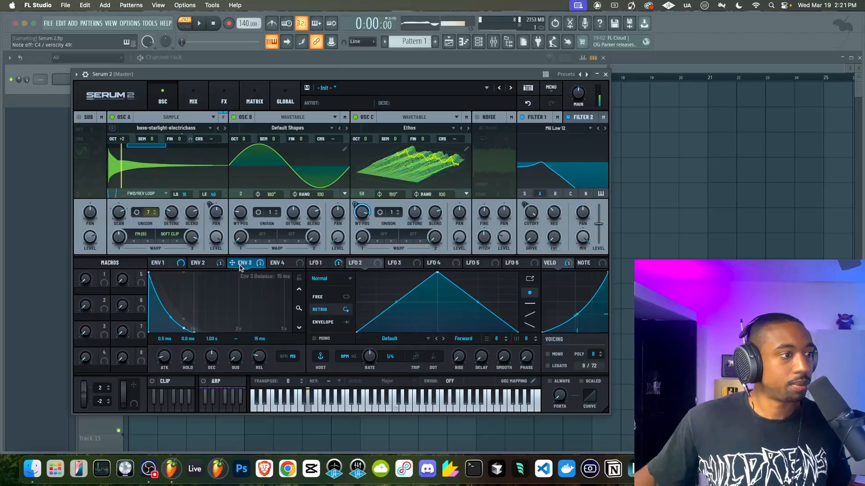
Step: Browse oscillator C's wavetables to load FM_Splat, and try Filter 1's resonance at about 53%
click(276, 264)
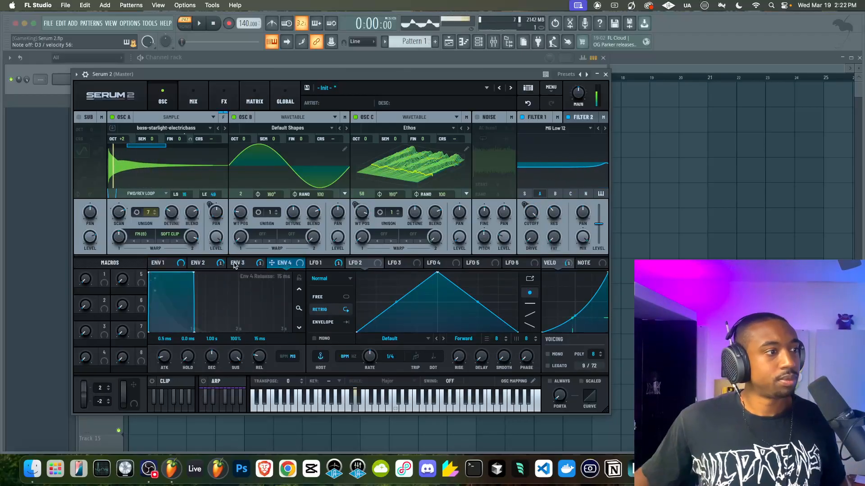
click(468, 128)
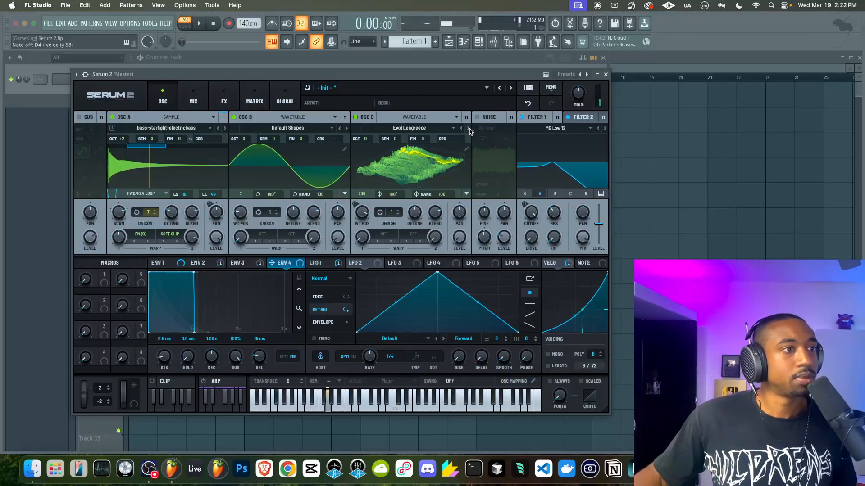
click(468, 129)
click(468, 129)
click(469, 129)
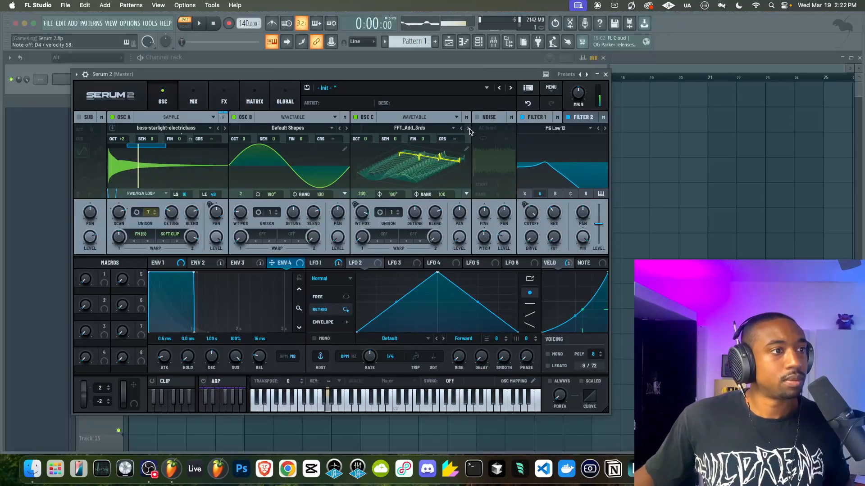
click(469, 129)
drag(554, 213, 554, 196)
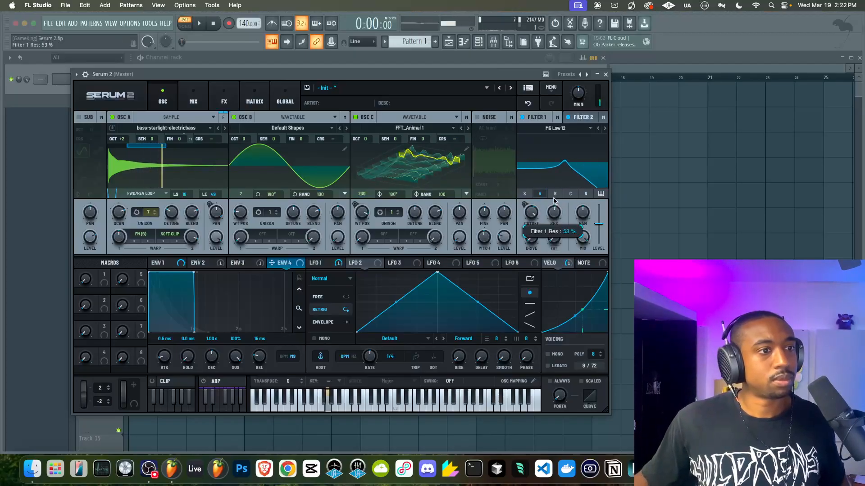
click(468, 129)
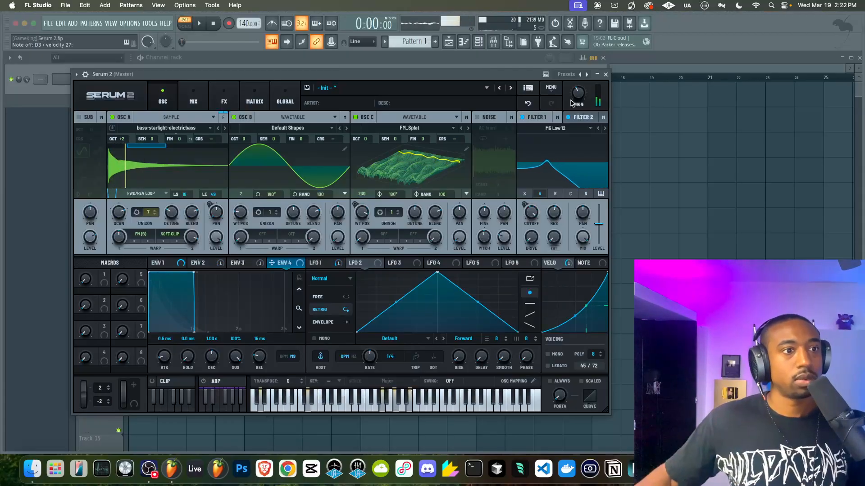
Step: Set Filter 1's resonance to 0%, try raising its drive, and reset the drive to 0%
scroll(554, 230, down, 5)
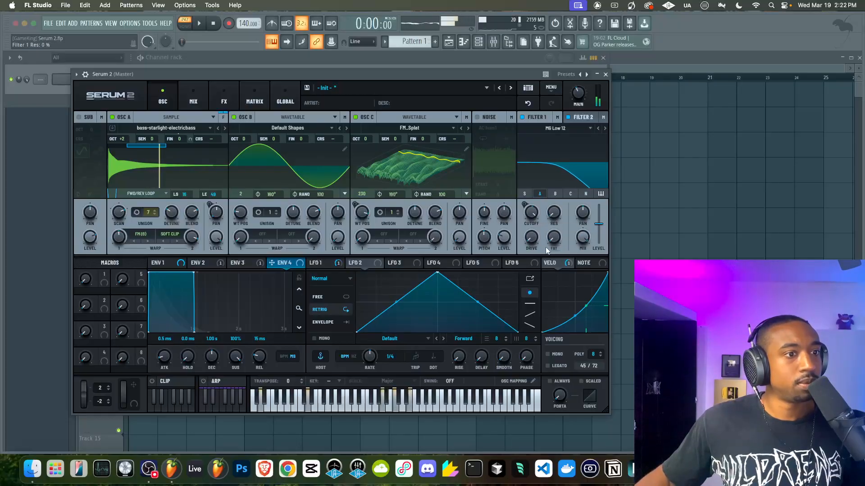
drag(532, 238, 526, 220)
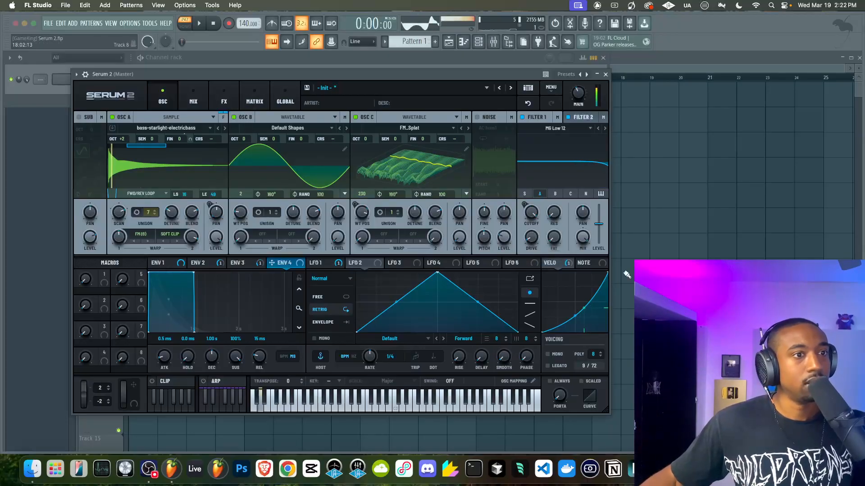
double_click(531, 242)
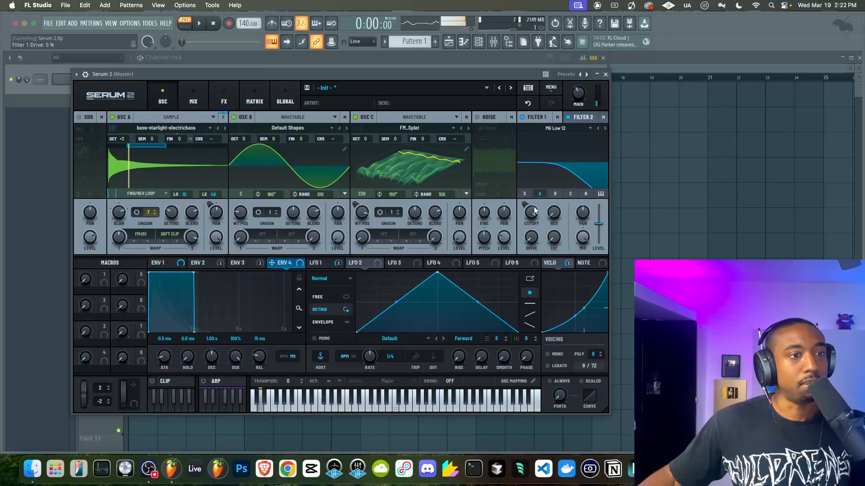
Step: Lower oscillator A's level in the mixer and raise the main output volume
click(217, 95)
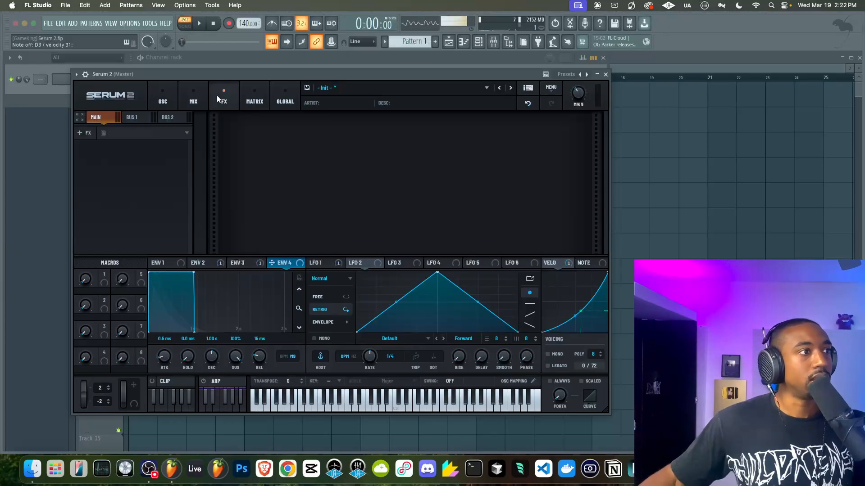
click(162, 96)
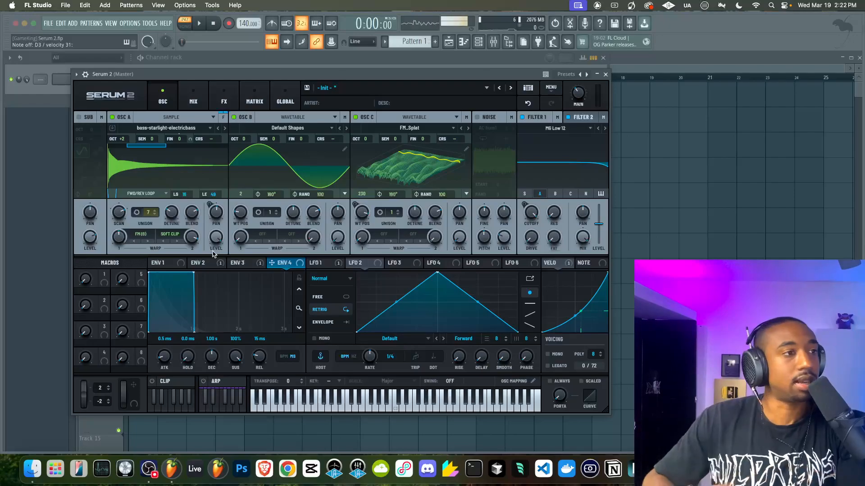
click(193, 97)
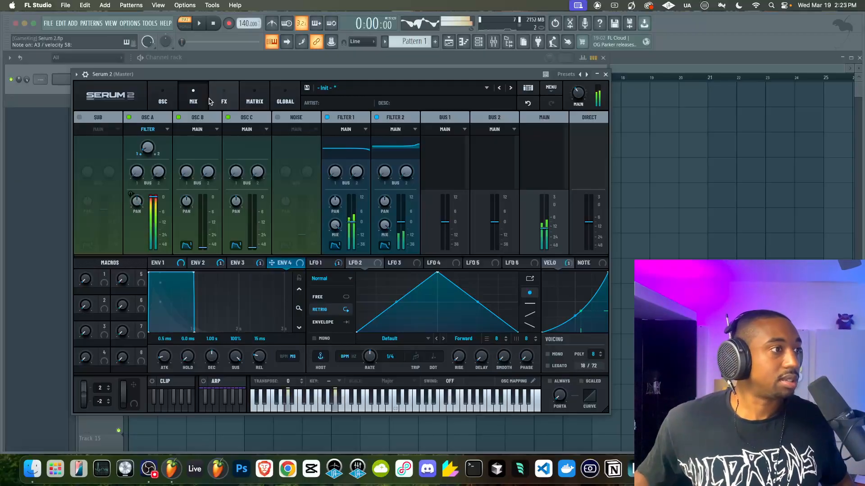
drag(157, 201, 154, 222)
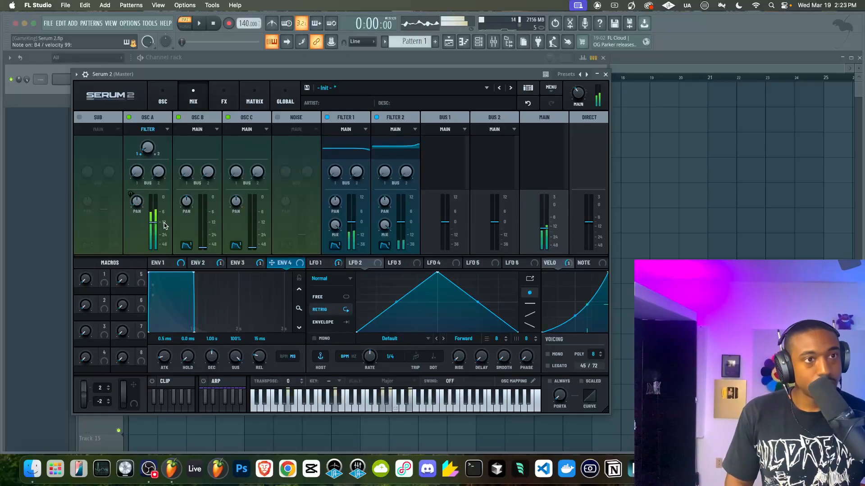
mouse_move(581, 95)
mouse_down()
mouse_move(582, 86)
mouse_move(580, 97)
mouse_up()
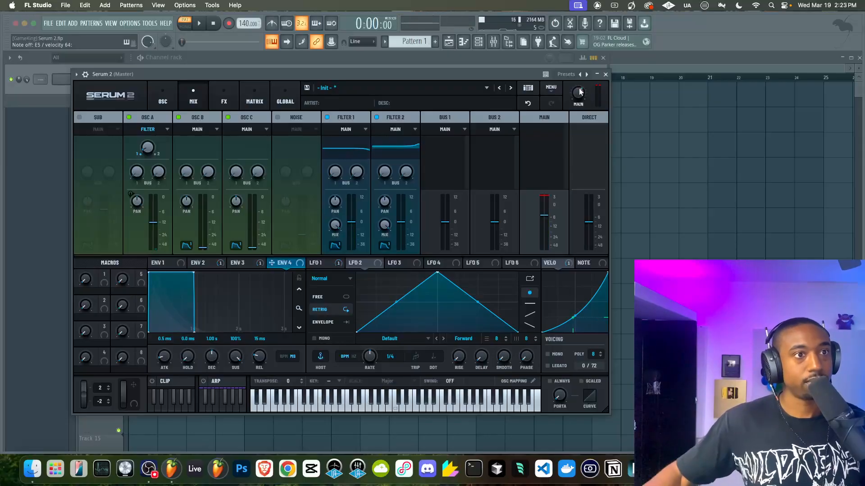
drag(154, 222, 151, 237)
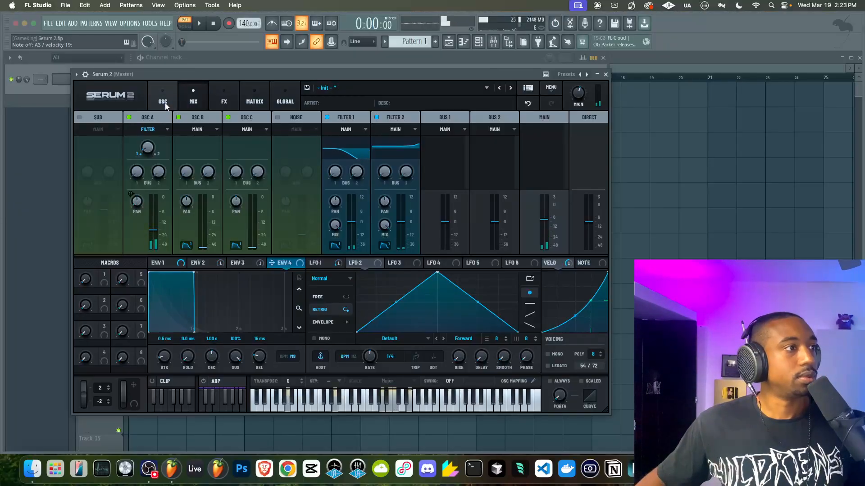
Step: Examine the effects racks for Main, Bus 1 and Bus 2, the modulation matrix and the mixer routing
click(223, 97)
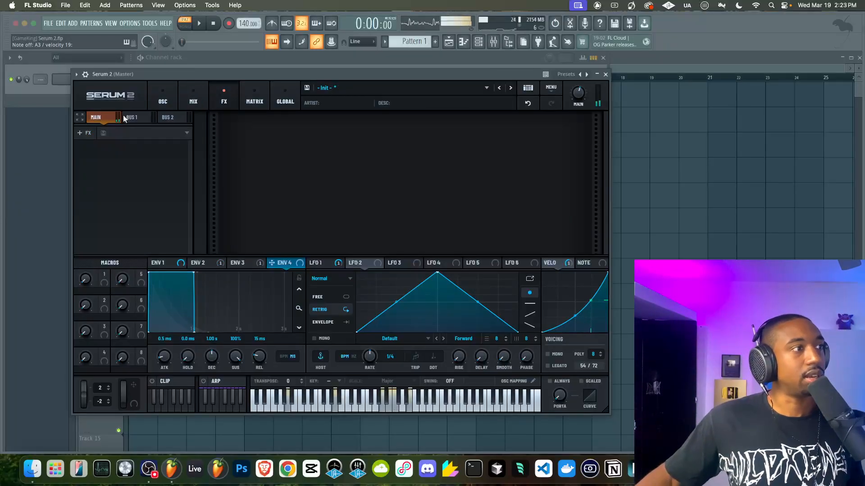
click(167, 117)
click(106, 117)
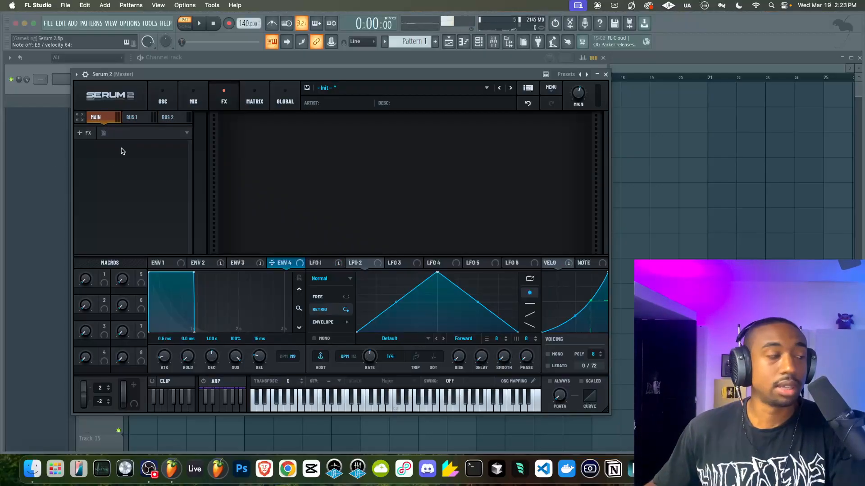
click(136, 120)
click(179, 119)
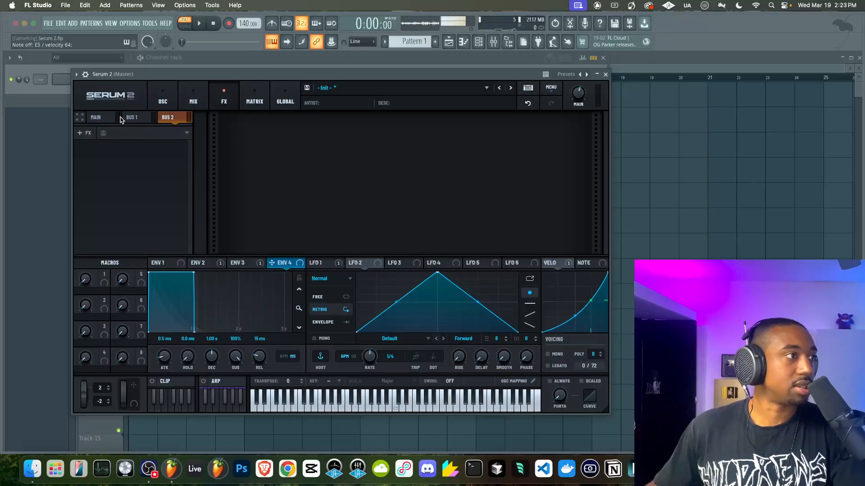
click(103, 118)
click(163, 100)
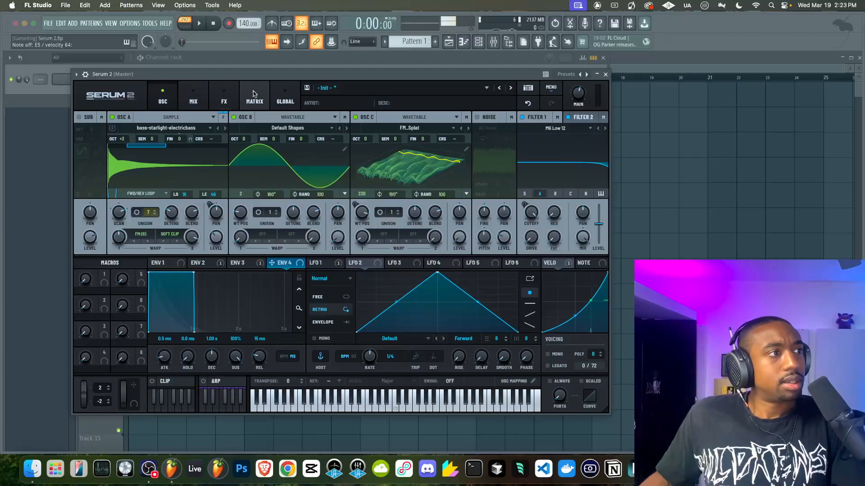
click(225, 95)
click(253, 97)
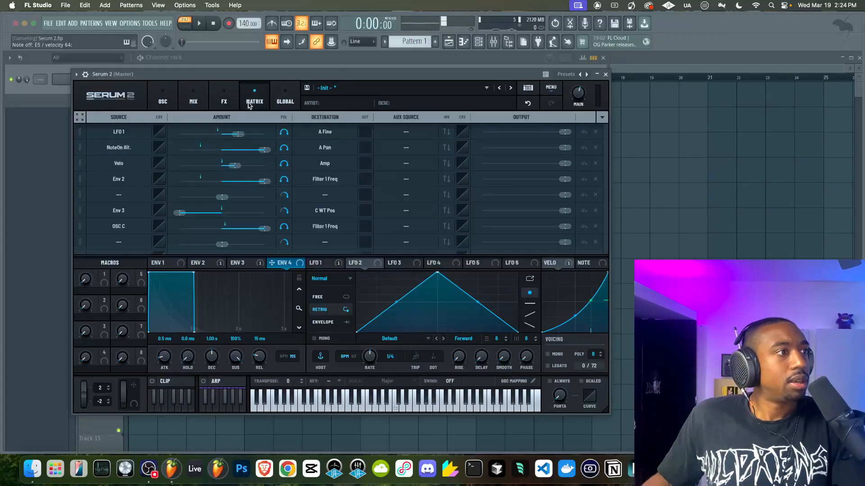
click(185, 97)
click(224, 97)
click(192, 99)
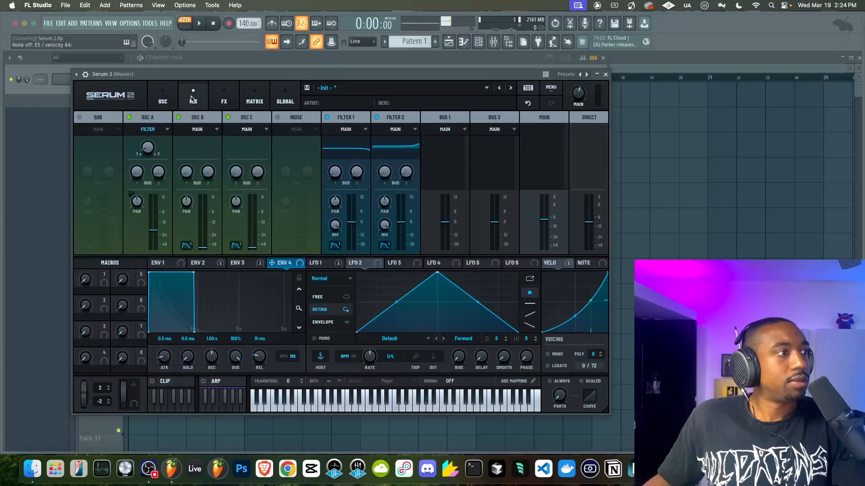
Step: Set oscillator A's send to Bus 1 to about 52% in its routing settings
click(163, 97)
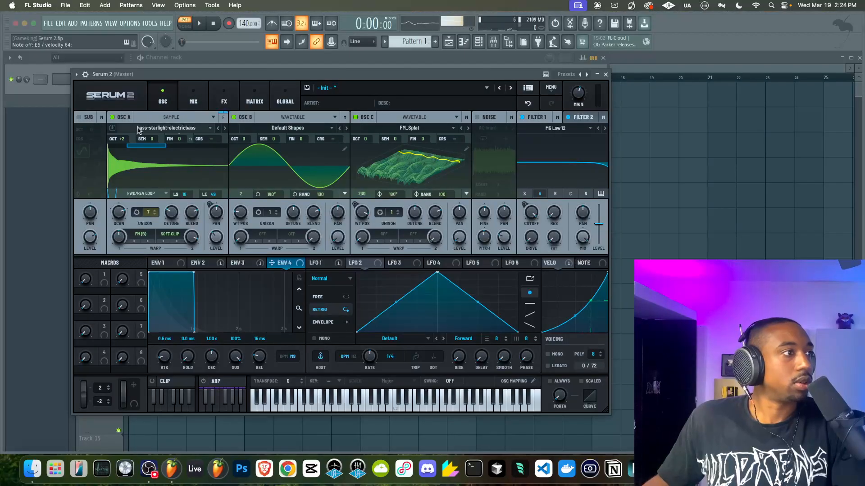
click(223, 118)
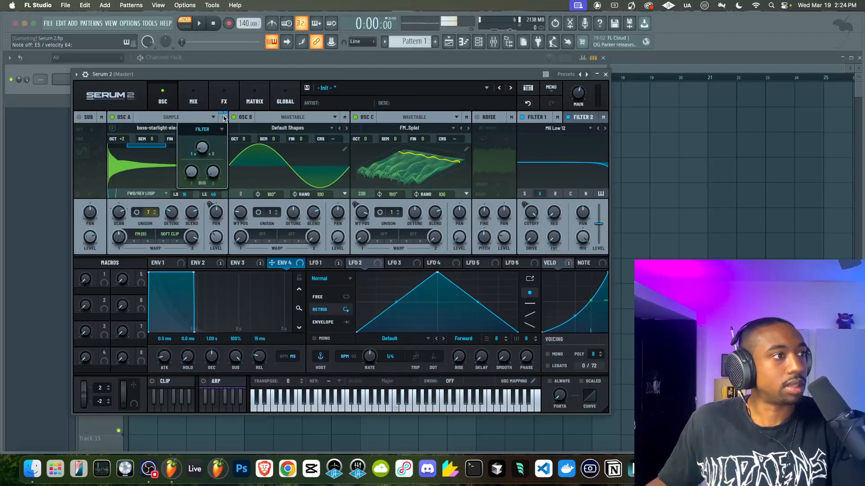
drag(191, 173, 201, 130)
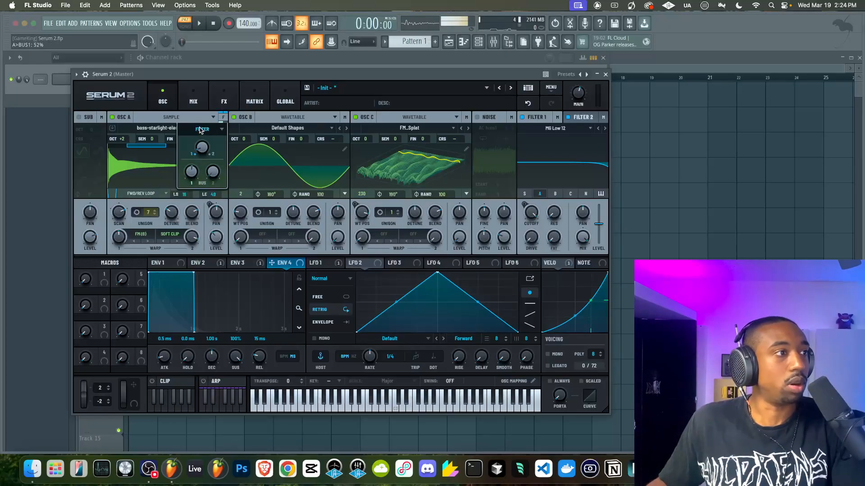
Step: Add Chorus, Delay and Reverb effects to the Bus 1 effects rack
click(235, 96)
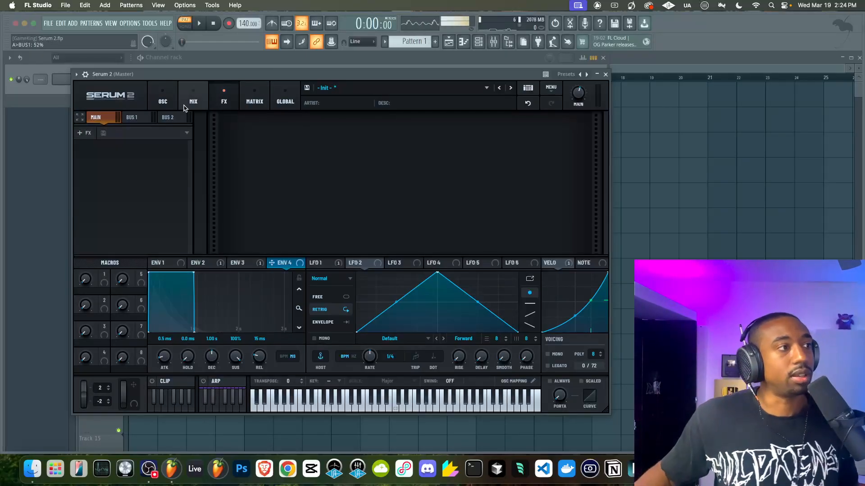
click(131, 117)
click(88, 133)
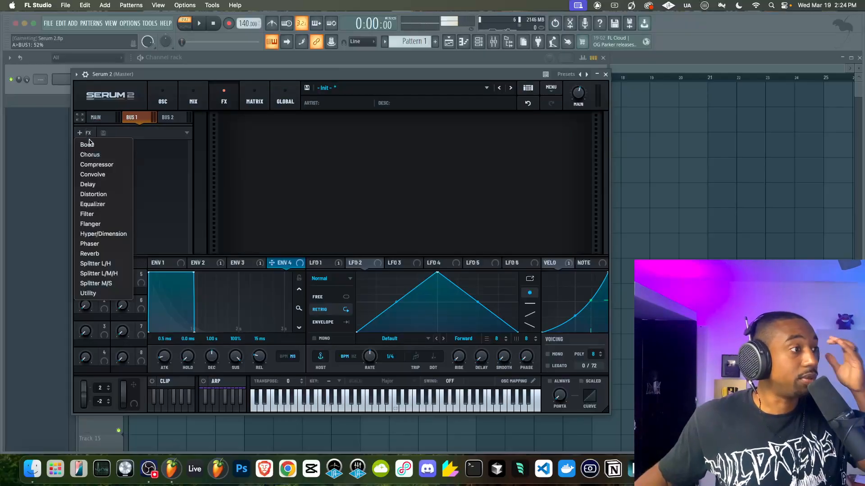
click(90, 154)
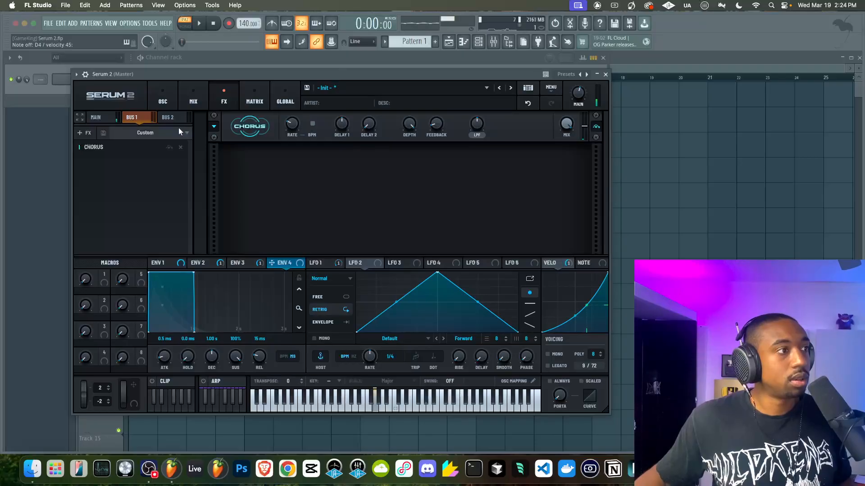
click(87, 133)
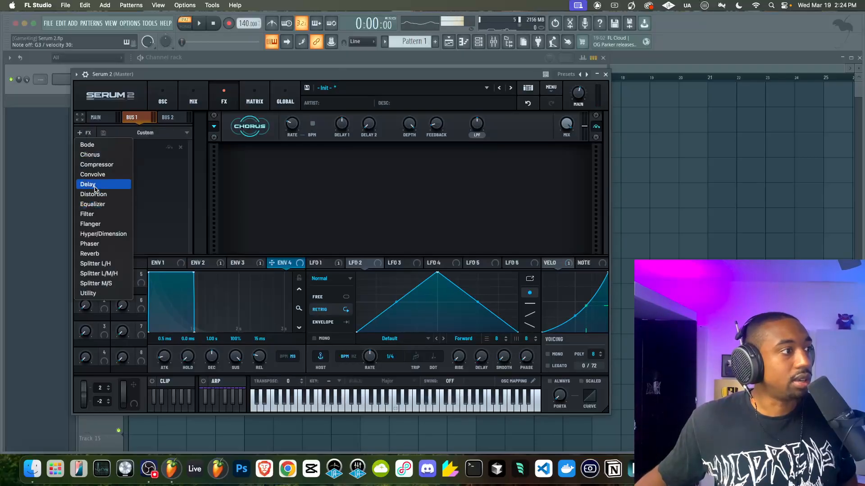
click(93, 184)
click(87, 132)
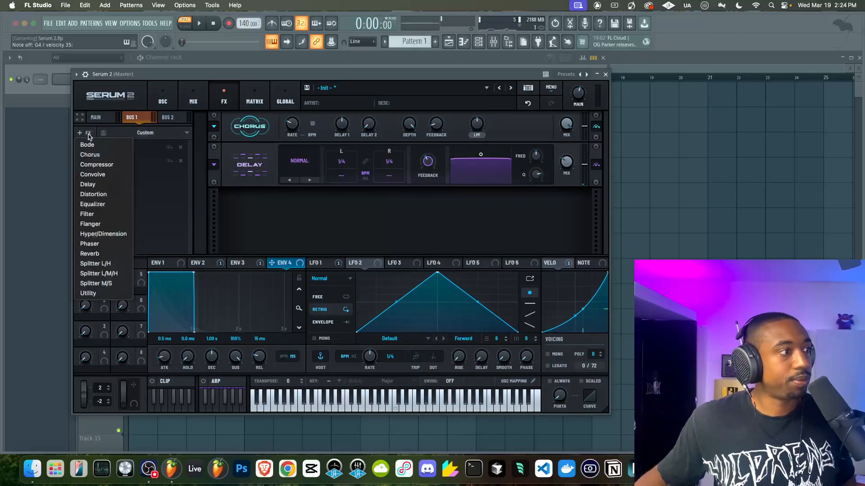
click(93, 252)
Step: Raise oscillator A's send to Bus 1 further and check the signal in the Bus 1 effects rack
click(163, 96)
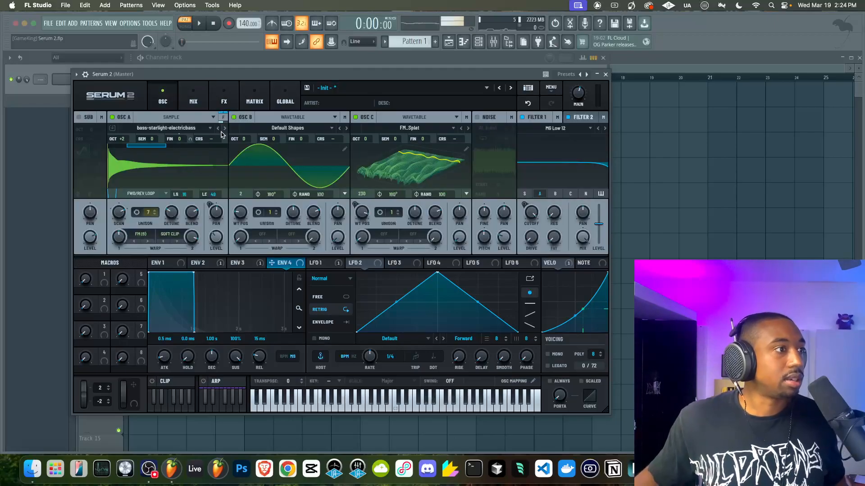
click(223, 119)
mouse_move(194, 174)
mouse_down()
mouse_move(191, 182)
mouse_move(189, 160)
mouse_up()
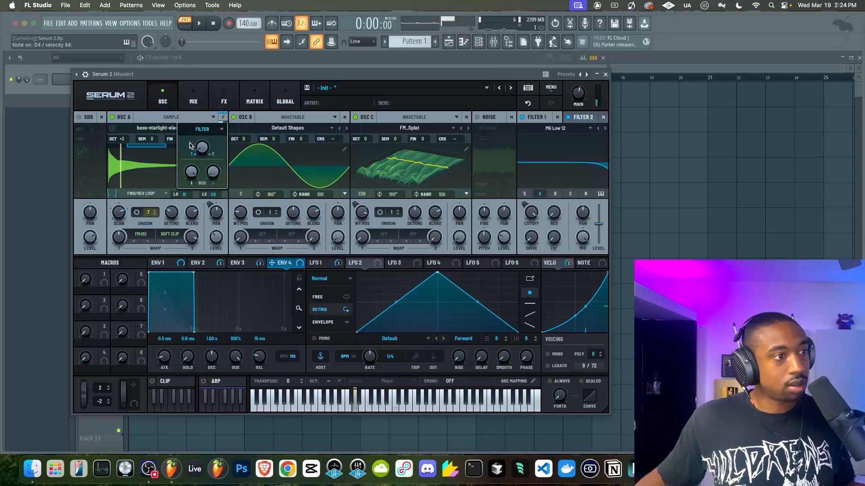
click(224, 98)
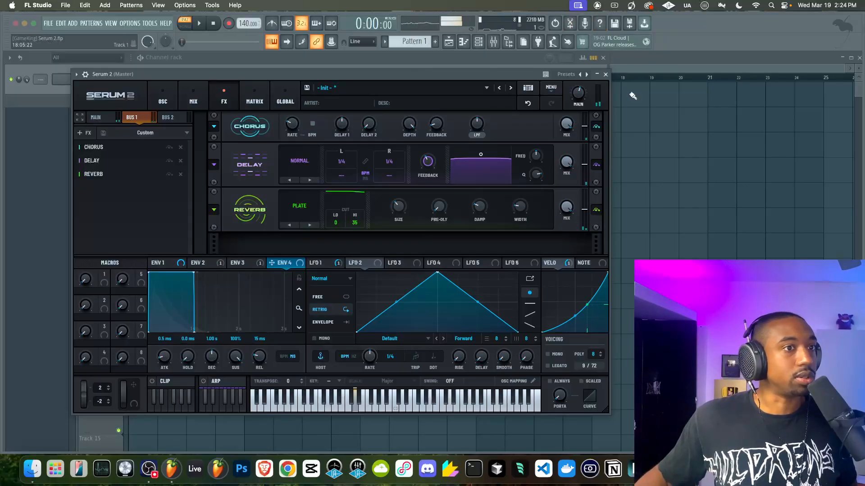
mouse_move(578, 88)
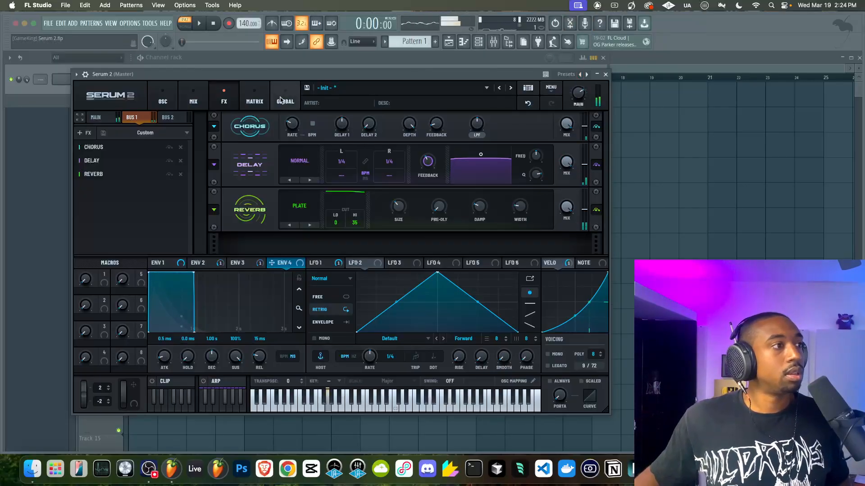
Step: Try raising oscillator C's output level and turn oscillator B's level all the way down
click(174, 100)
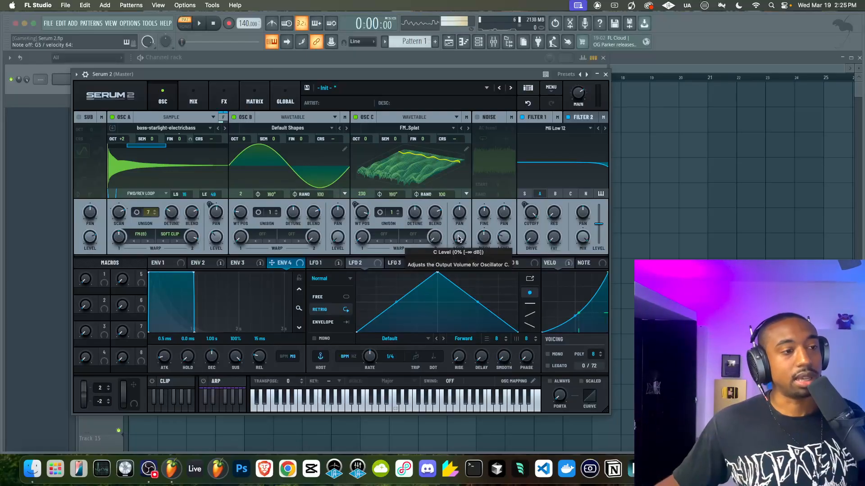
drag(459, 239, 459, 200)
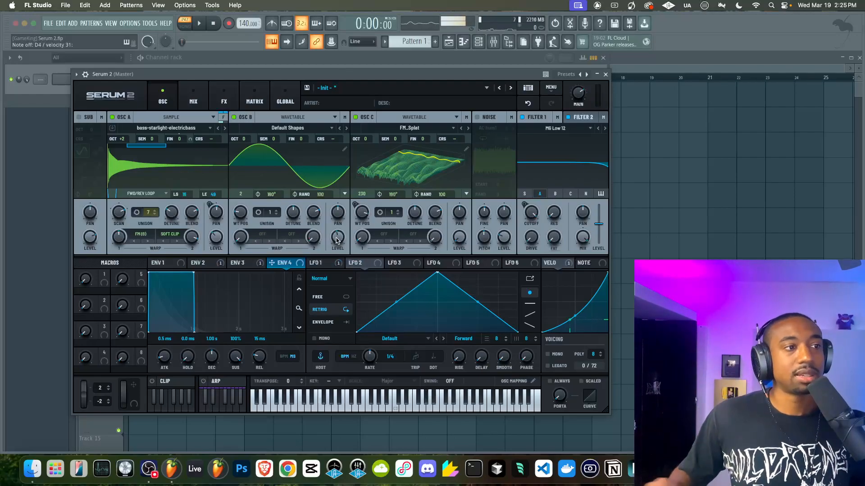
drag(337, 239, 336, 290)
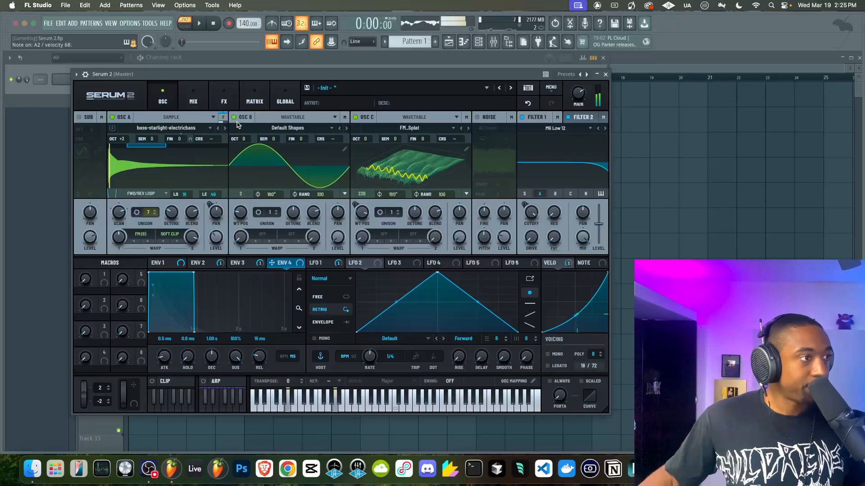
Step: Check the Bus 1 effects rack and lower oscillator A's send to Bus 1 to 6% in its routing settings
click(222, 97)
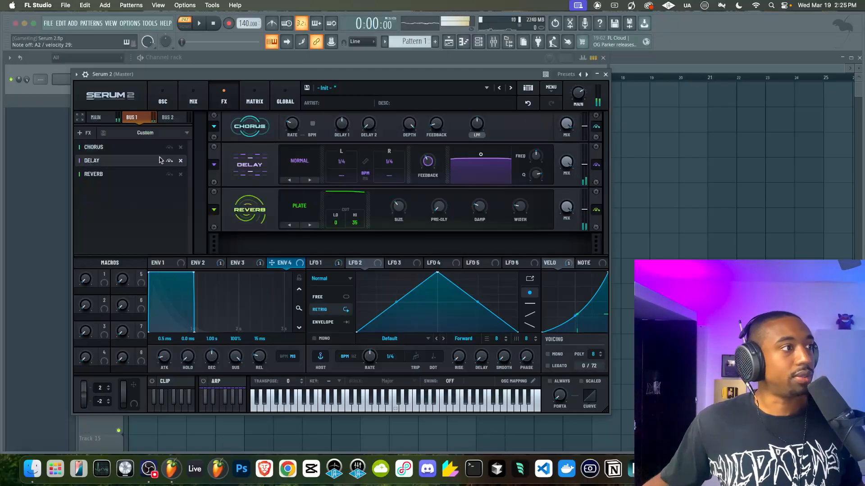
click(163, 98)
click(224, 117)
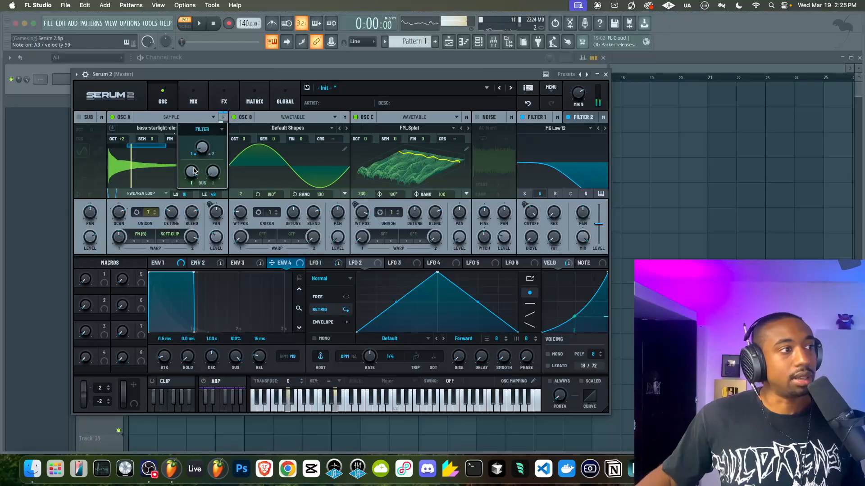
drag(191, 173, 186, 227)
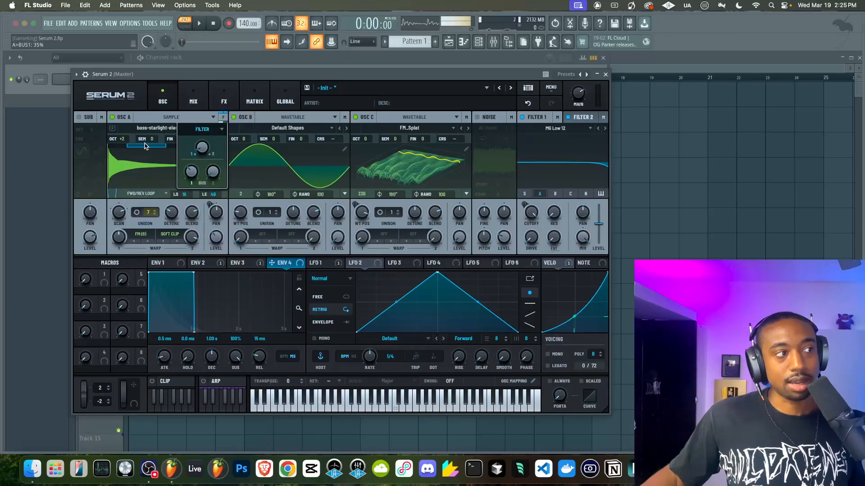
drag(184, 175, 180, 215)
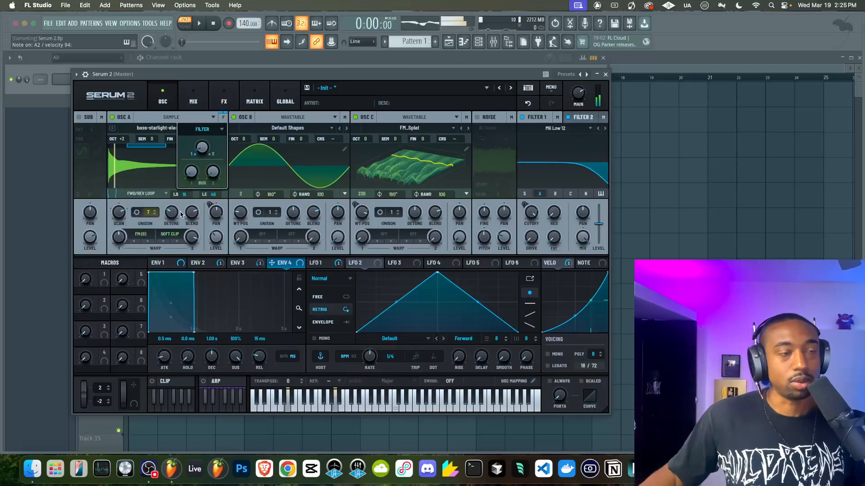
drag(191, 176, 191, 172)
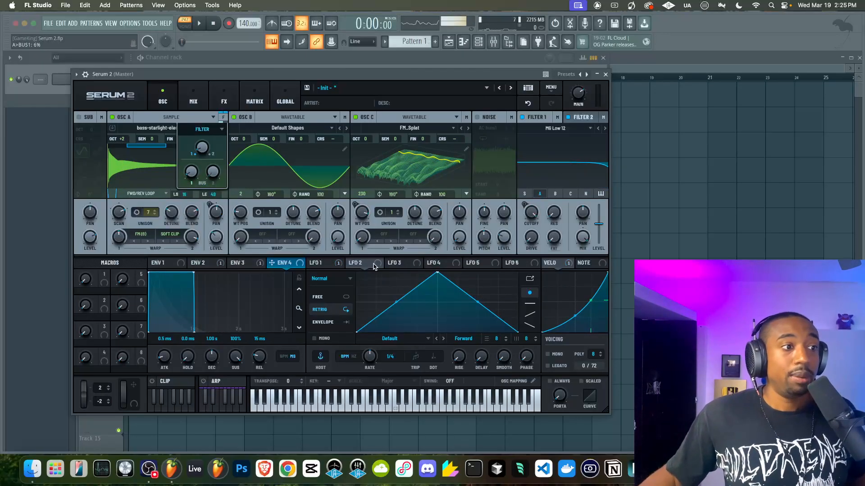
Step: Assign LFO 1 as the modulation source for oscillator A's Bus 1 send and check the Bus 1 effects rack
click(321, 263)
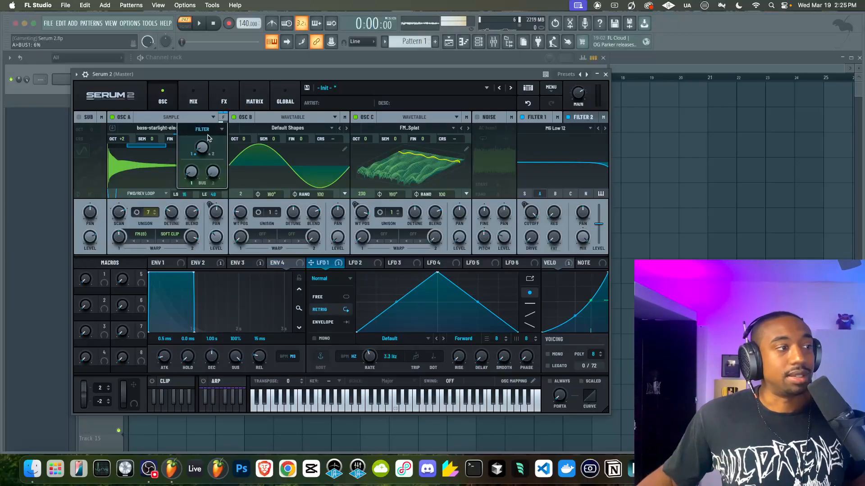
right_click(191, 180)
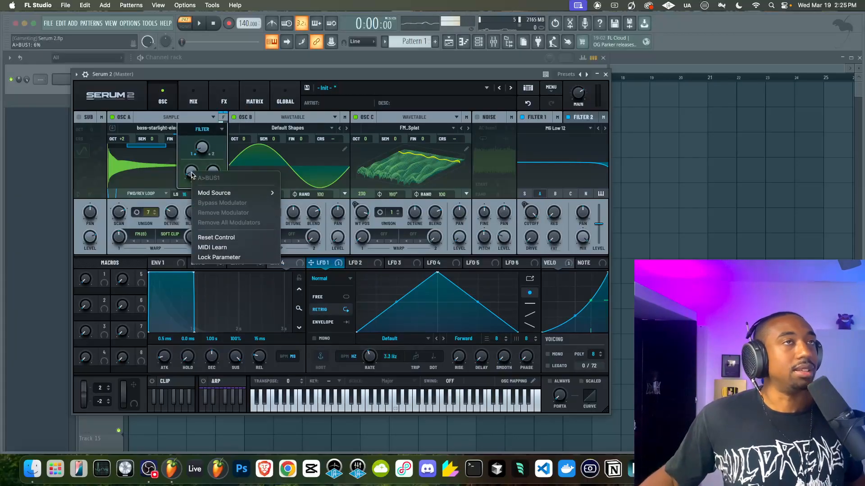
mouse_move(219, 195)
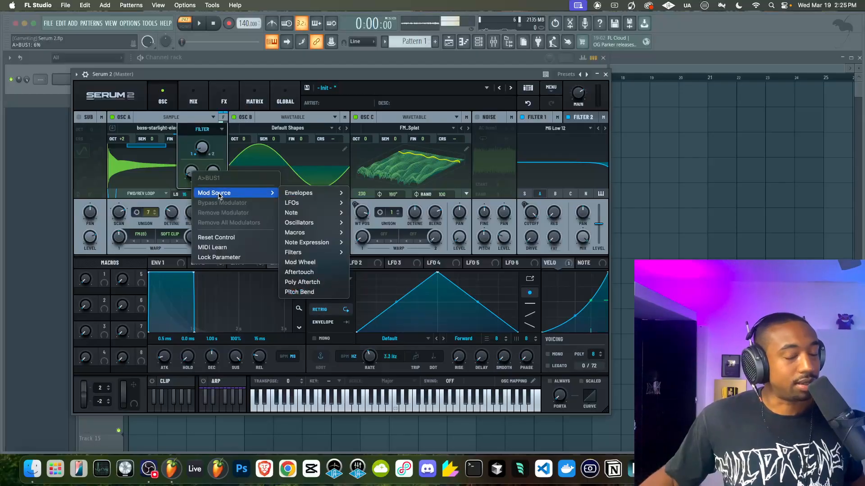
mouse_move(316, 205)
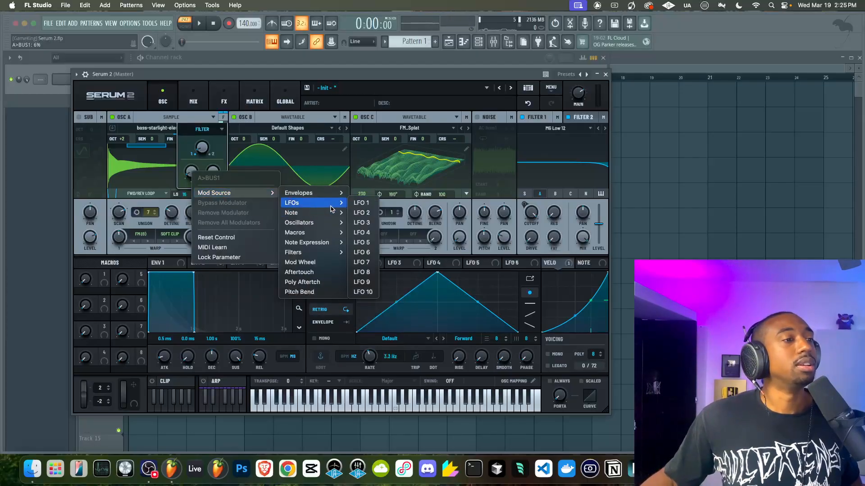
click(362, 203)
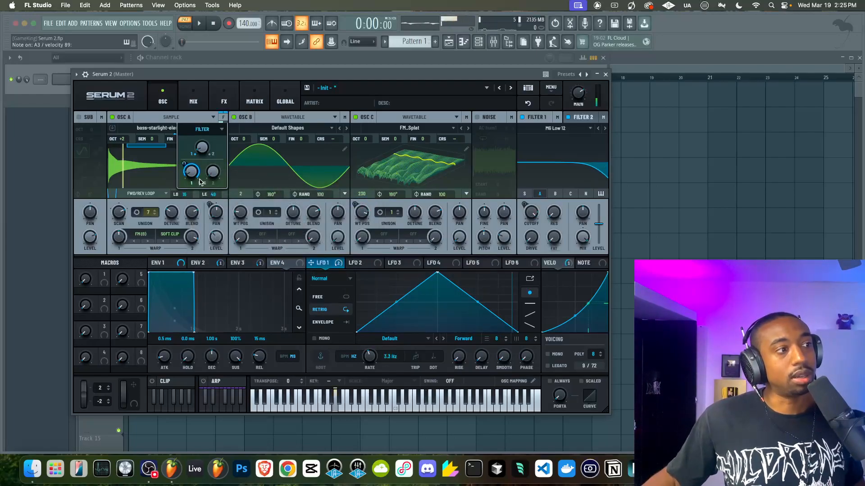
click(224, 100)
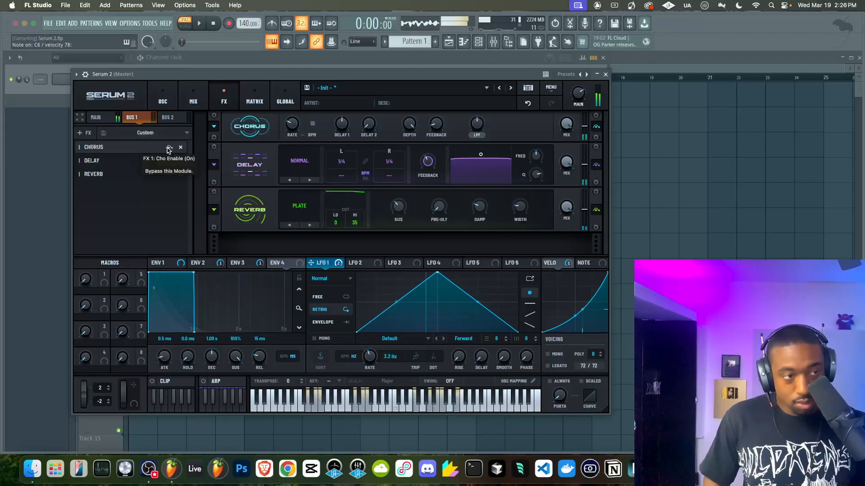
click(162, 97)
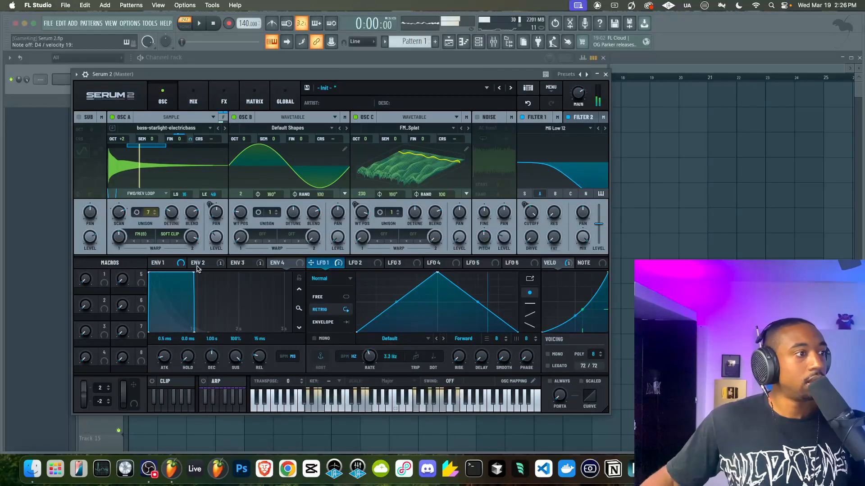
Step: Show envelope 2, compare the Filter 1 and Filter 2 settings, and briefly bypass Filter 1 to hear the difference
click(214, 265)
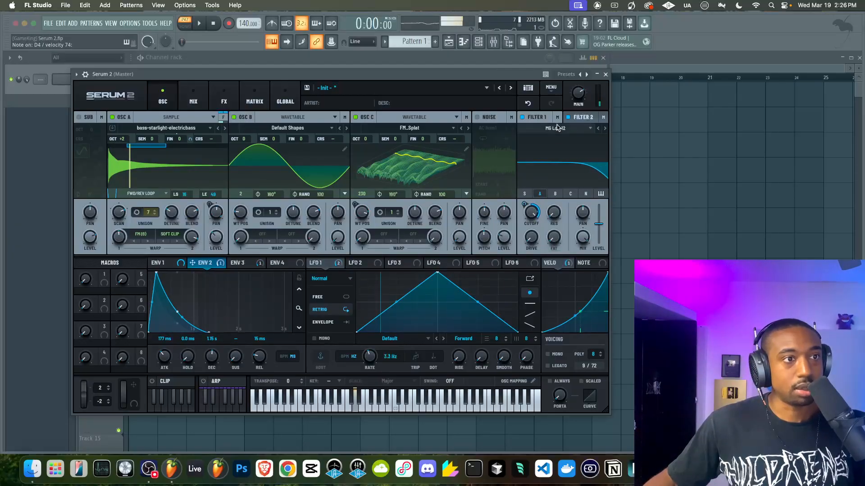
click(575, 120)
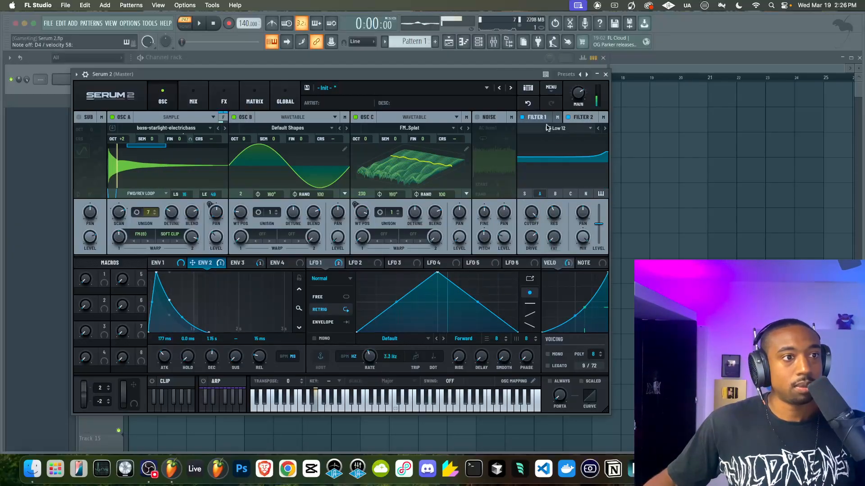
click(575, 118)
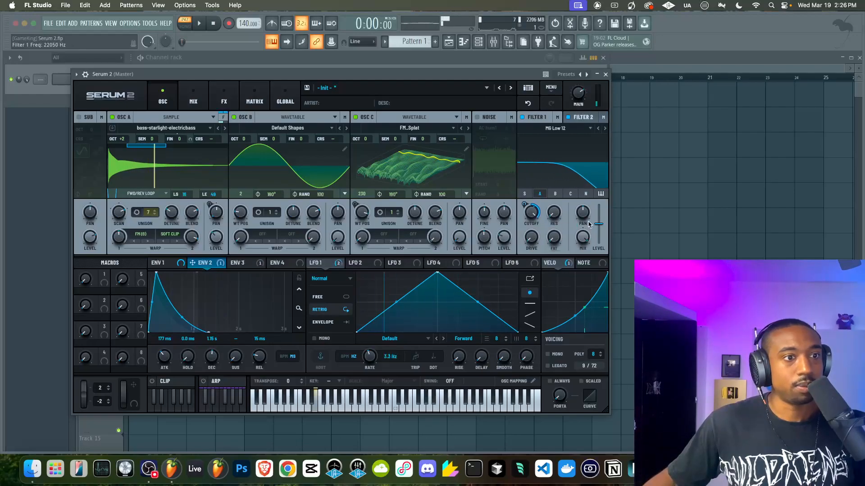
click(522, 117)
click(522, 117)
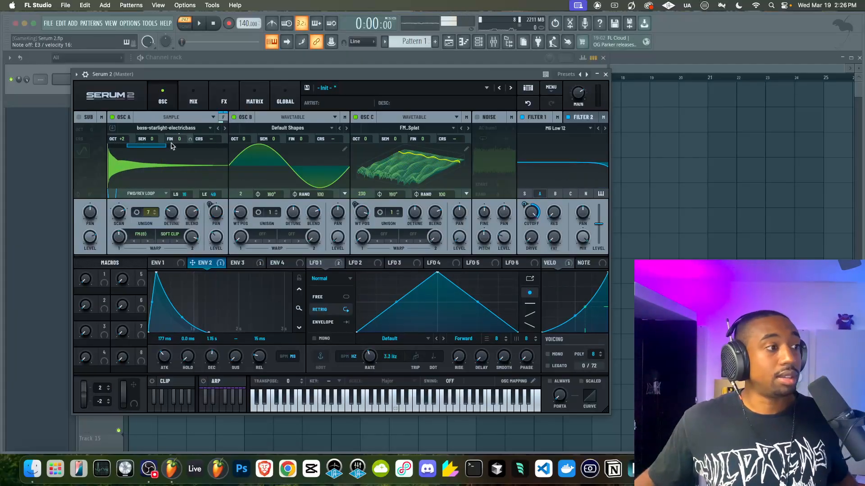
Step: Set oscillator A's bass sample to Slice Auto
right_click(192, 163)
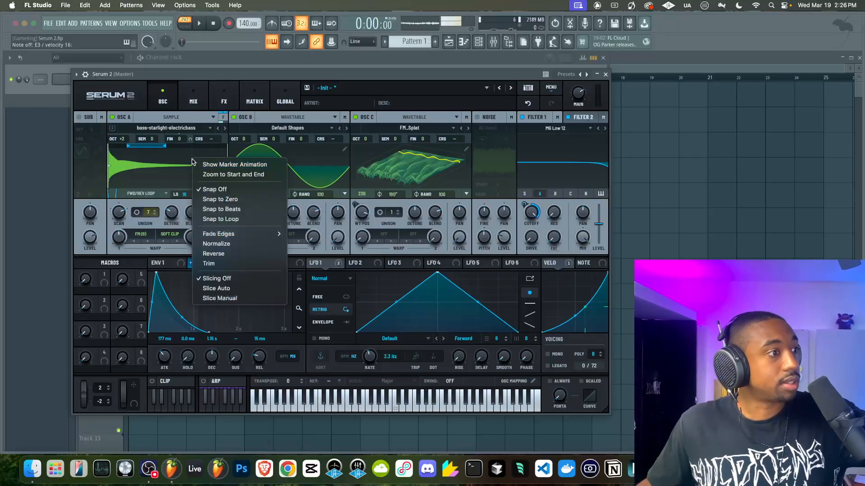
right_click(173, 161)
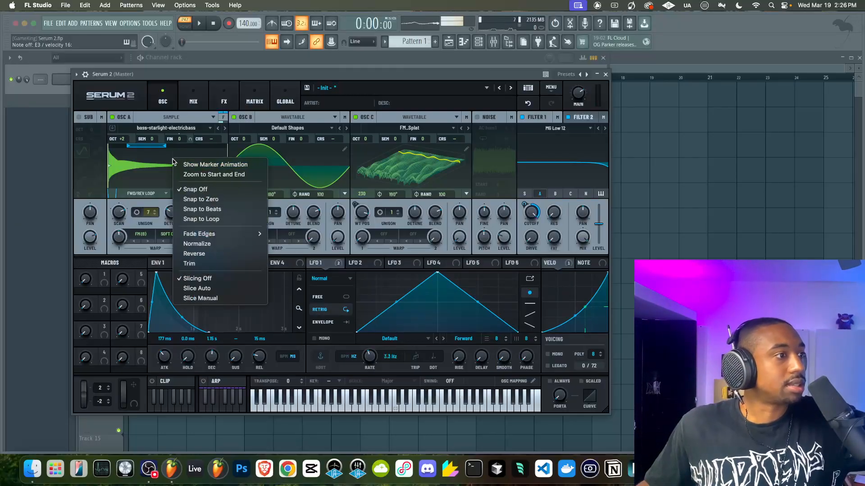
click(191, 289)
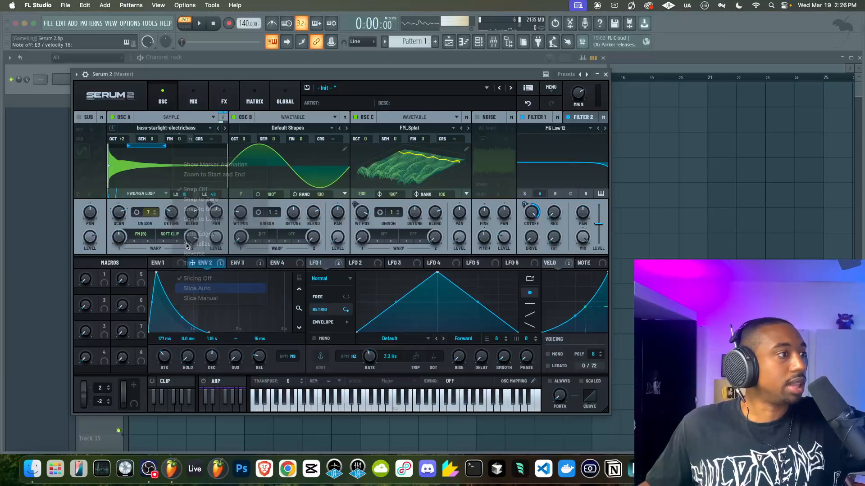
right_click(176, 168)
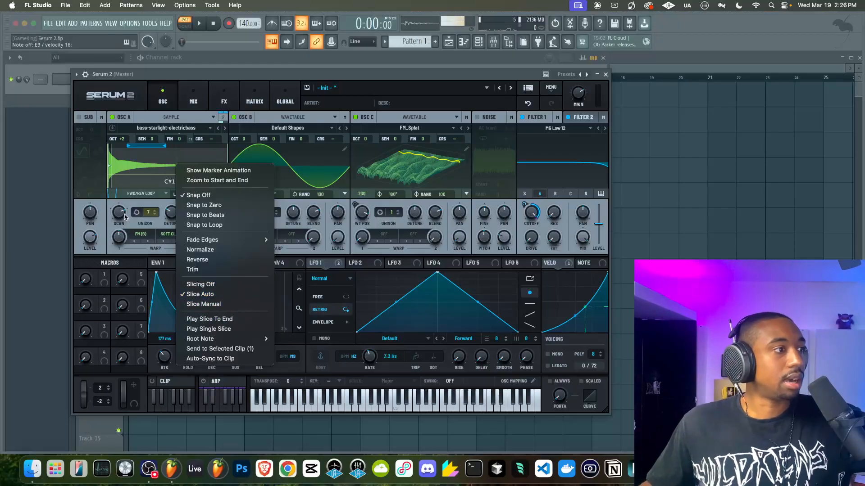
click(207, 295)
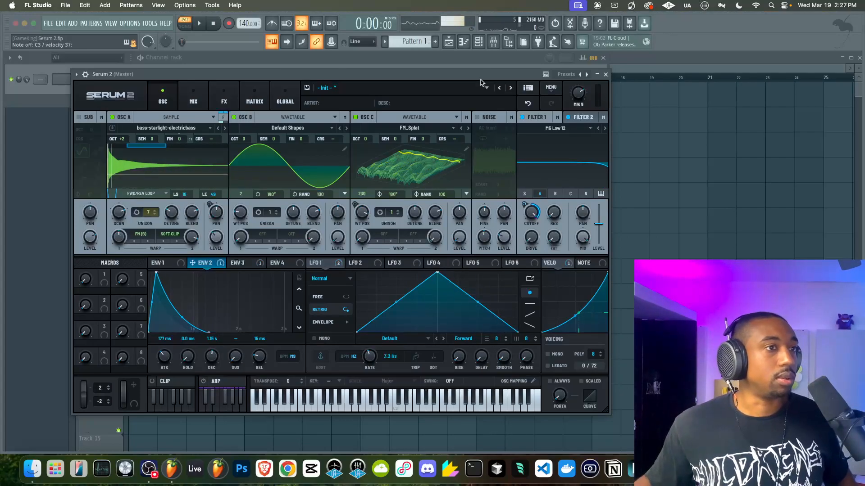
Step: Show the file browser, move the Serum 2 window clear of it and collapse the browser's open folders
click(508, 42)
drag(291, 73, 432, 74)
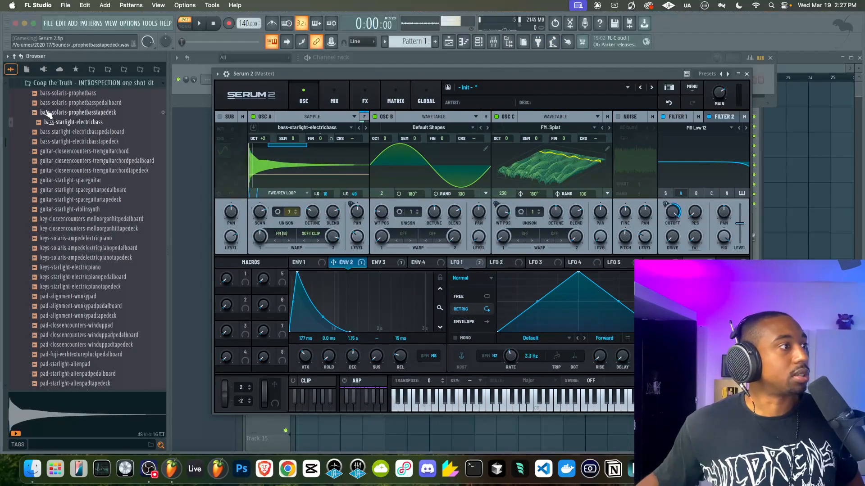
click(13, 68)
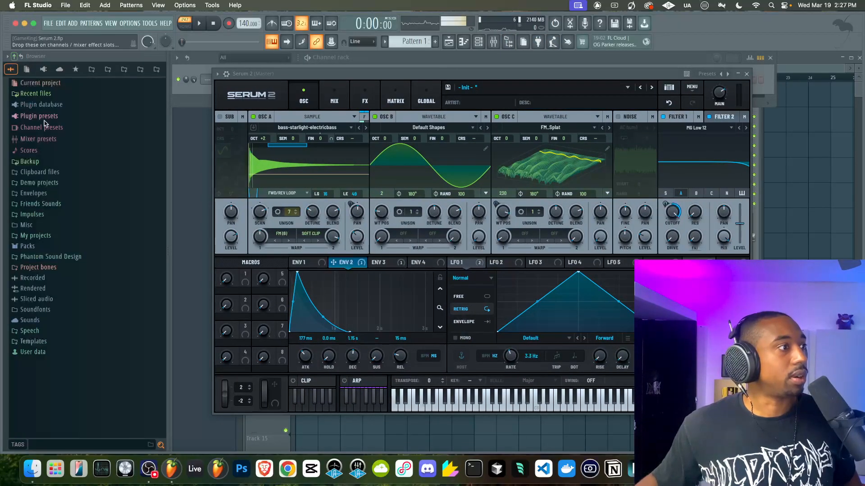
Step: Load "Adieu - Alien - 151 BPM F#min" from the Adieu Future Sample Pack's Melody Loops folder in Friends Sounds into oscillator A
click(44, 205)
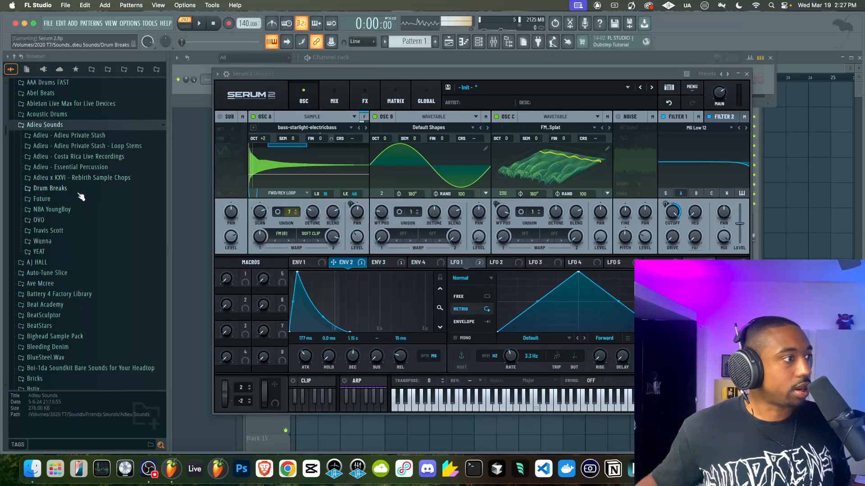
click(45, 199)
click(66, 210)
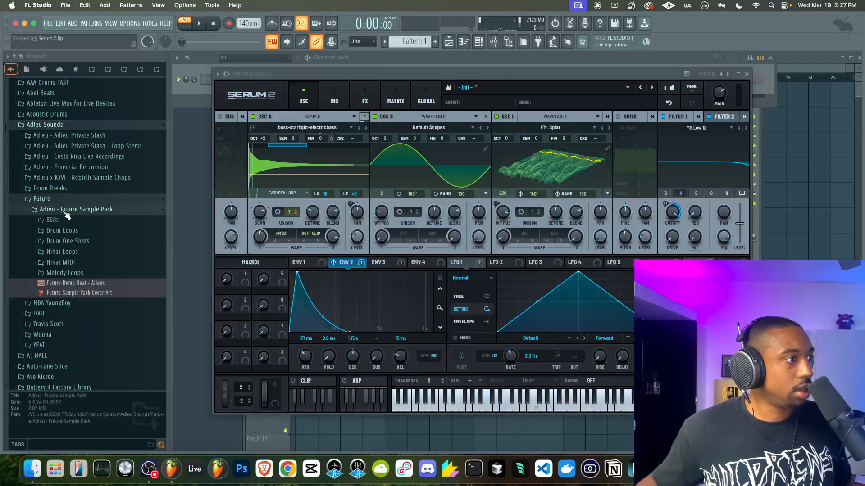
click(67, 273)
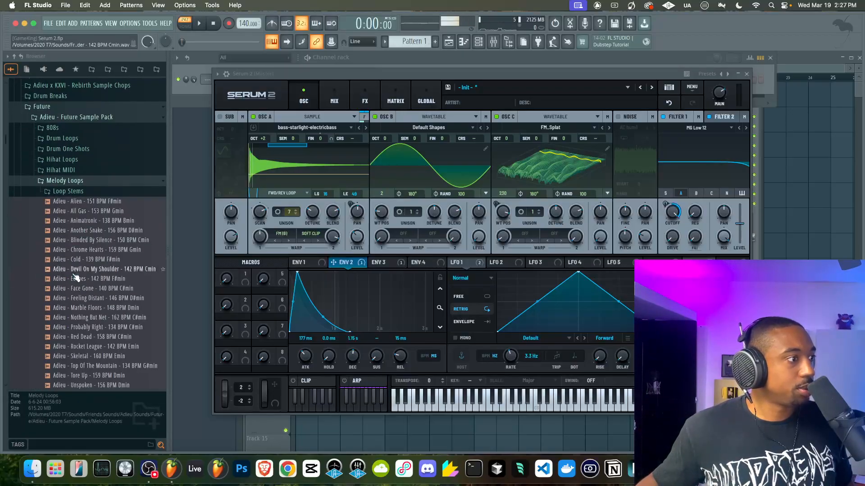
drag(81, 202, 283, 161)
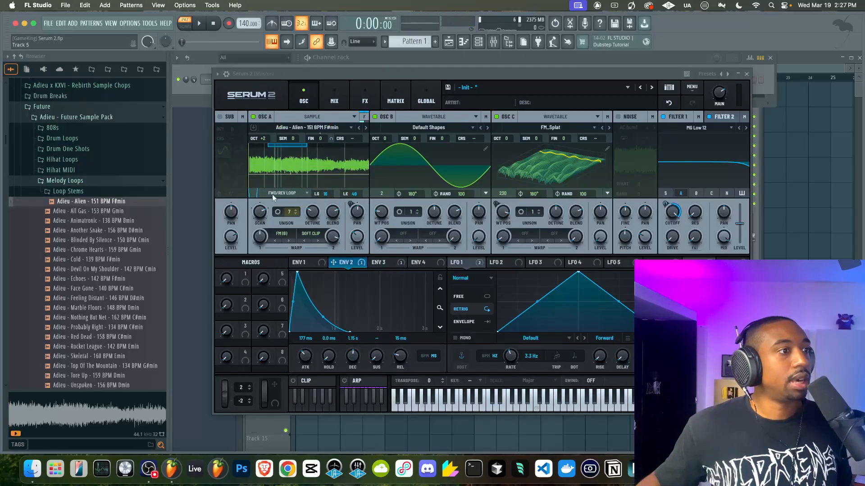
Step: Try Slice Manual on oscillator A's melody loop and return it to Slice Auto
right_click(288, 158)
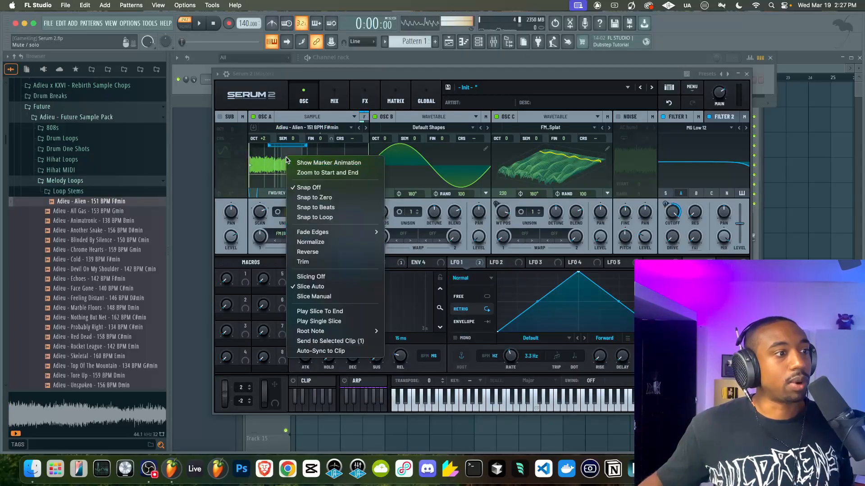
click(320, 297)
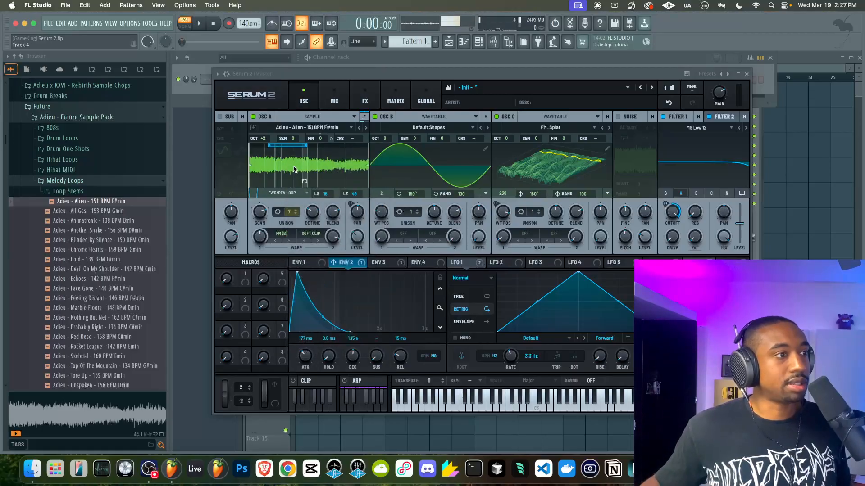
right_click(268, 166)
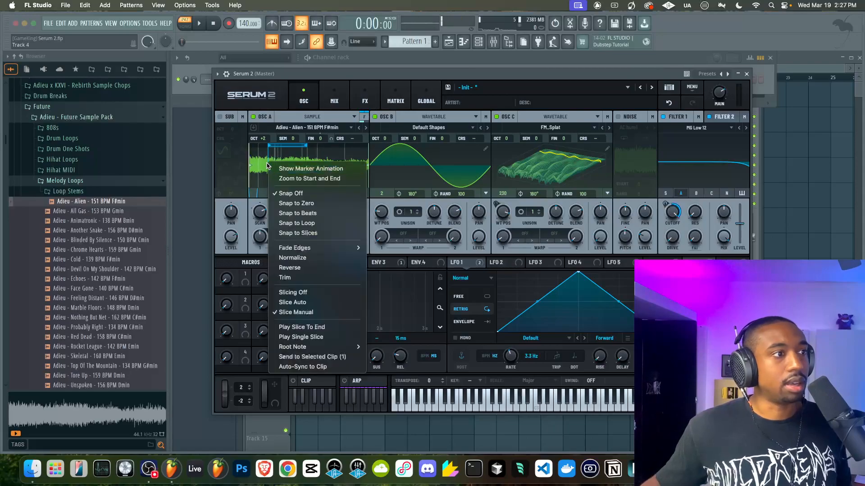
click(297, 302)
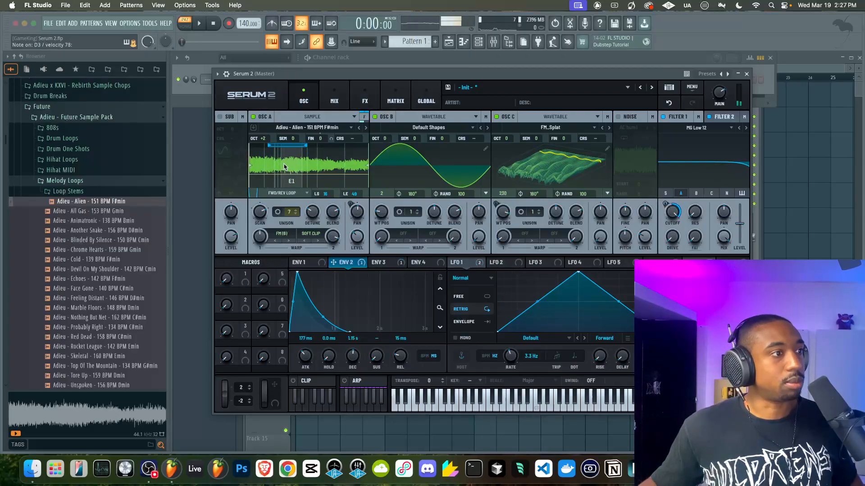
Step: Set oscillator A's octave to 0 and switch off oscillators C and B
drag(262, 138, 263, 157)
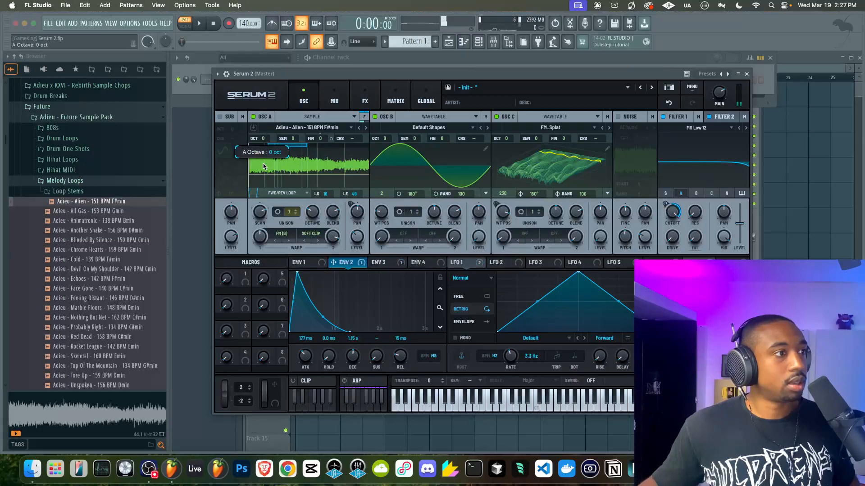
click(497, 117)
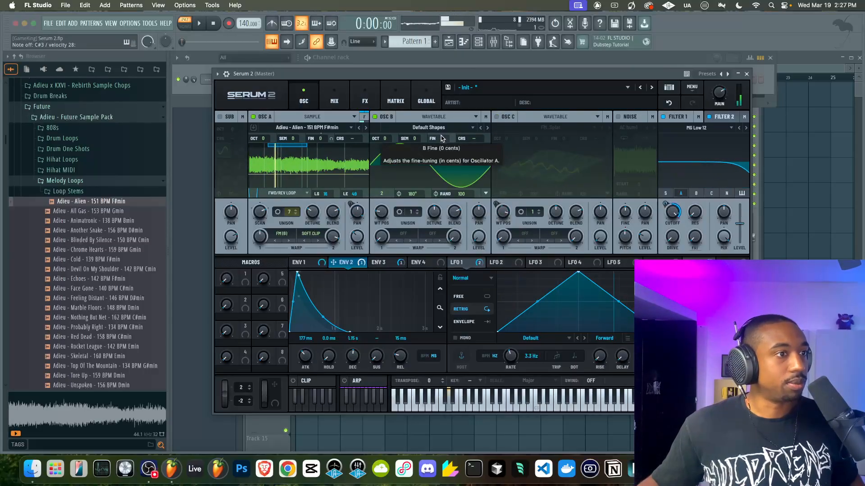
click(375, 117)
click(375, 117)
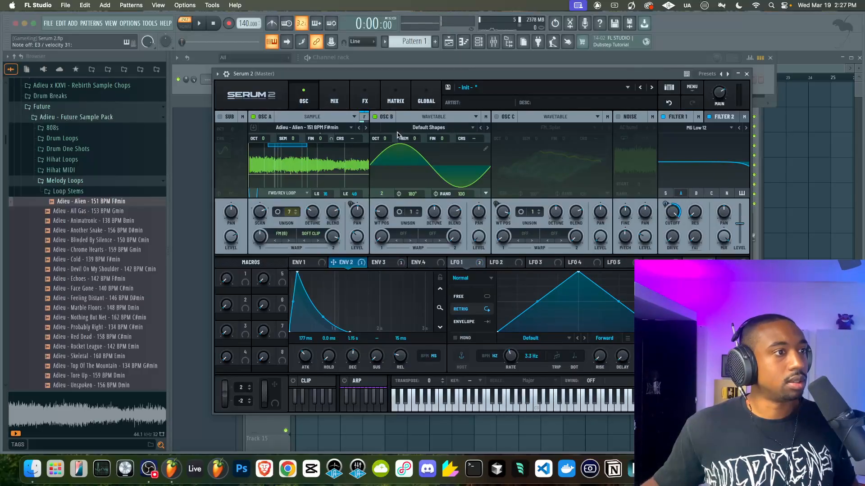
click(375, 117)
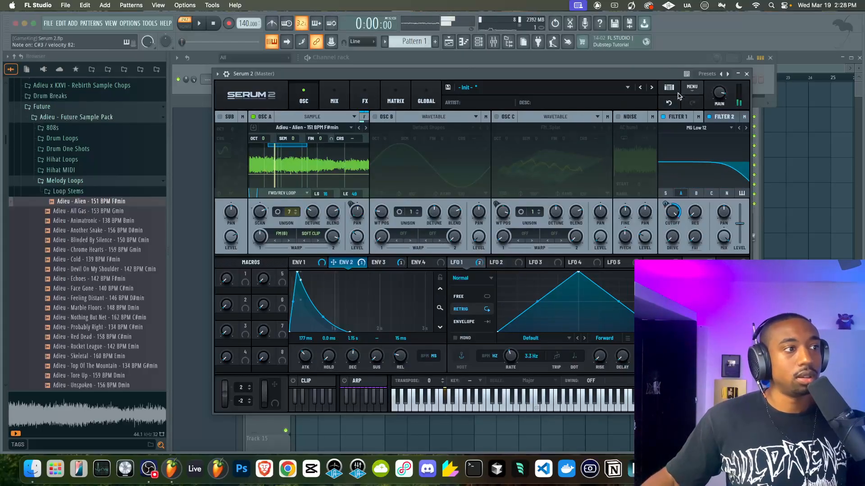
Step: Load "Adieu - Another Snake - 156 BPM D#min" from Melody Loops into oscillator A and set its octave to 0
drag(265, 139, 266, 131)
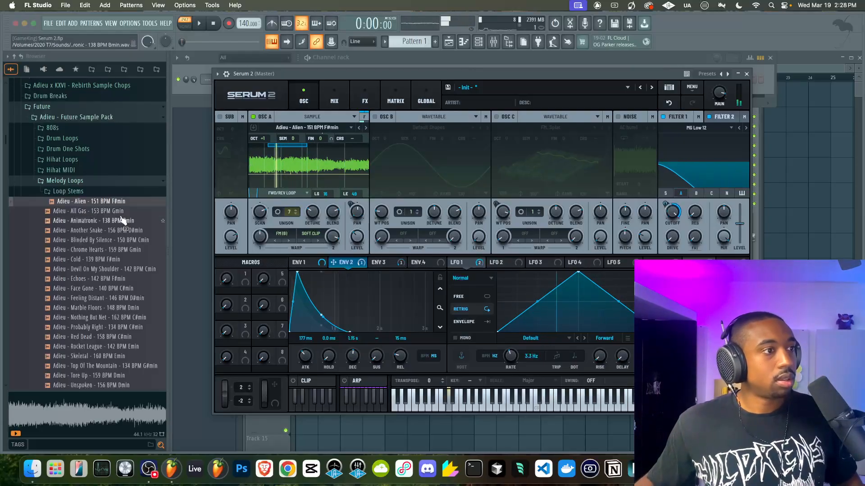
click(111, 231)
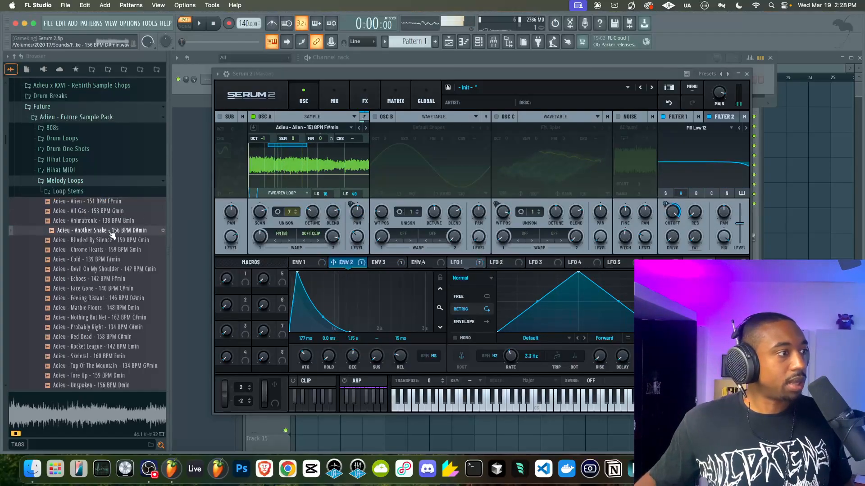
drag(112, 233, 258, 168)
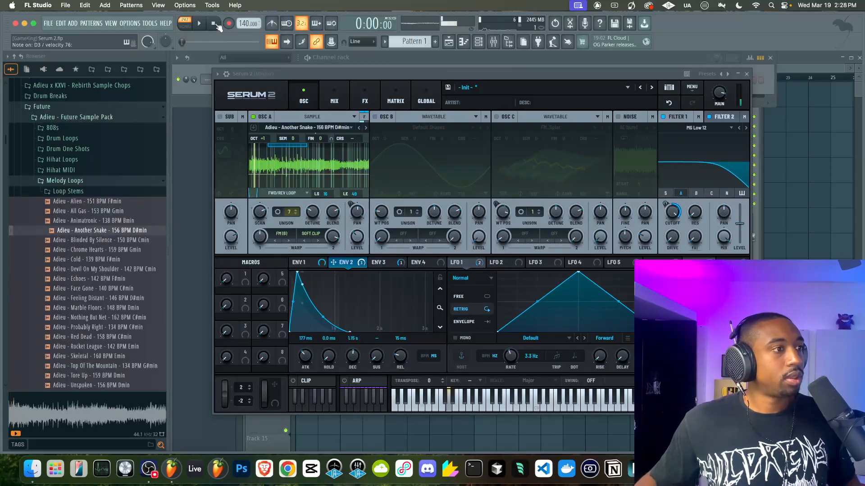
drag(258, 139, 261, 150)
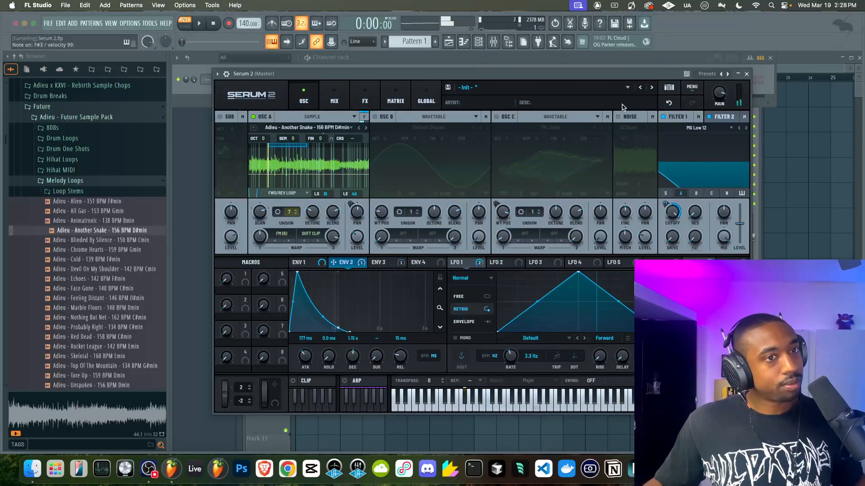
Step: Raise the main volume and set oscillator A's unison to 1 voice
drag(717, 93, 716, 86)
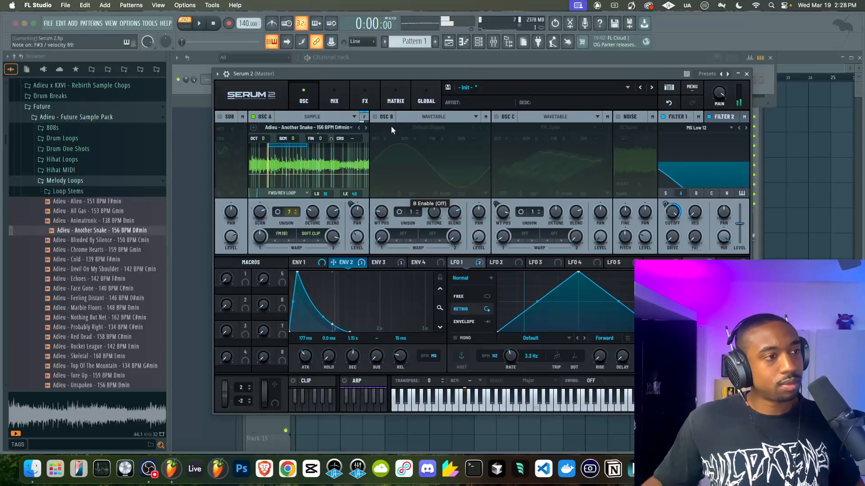
drag(293, 213, 291, 216)
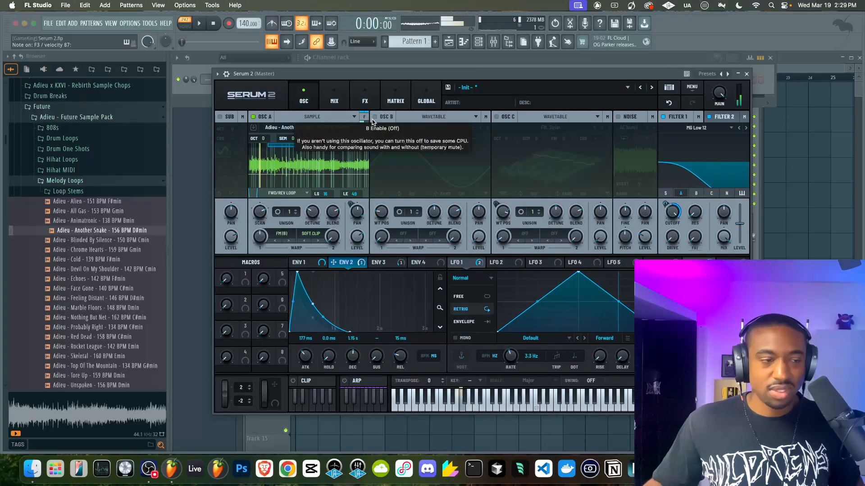
Step: Check the root note options for oscillator A's sliced sample
right_click(307, 154)
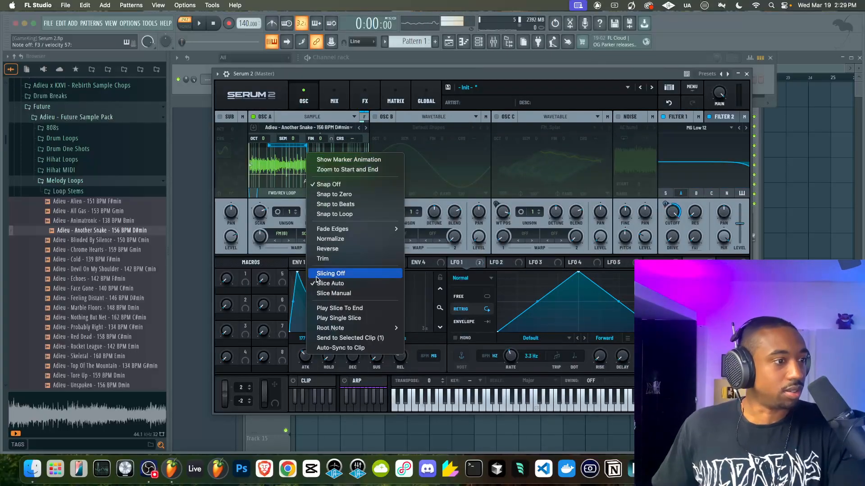
mouse_move(332, 329)
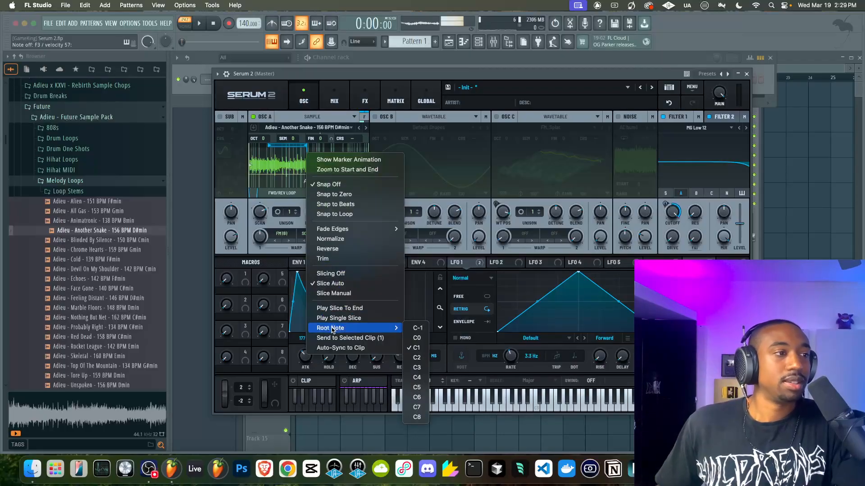
click(278, 201)
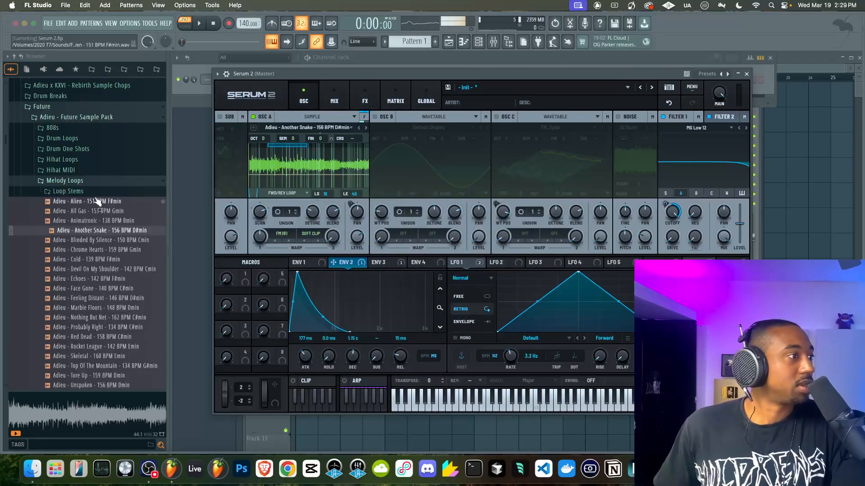
Step: Switch oscillator A to Multisample mode and set its unison to 7 voices
click(316, 117)
click(315, 137)
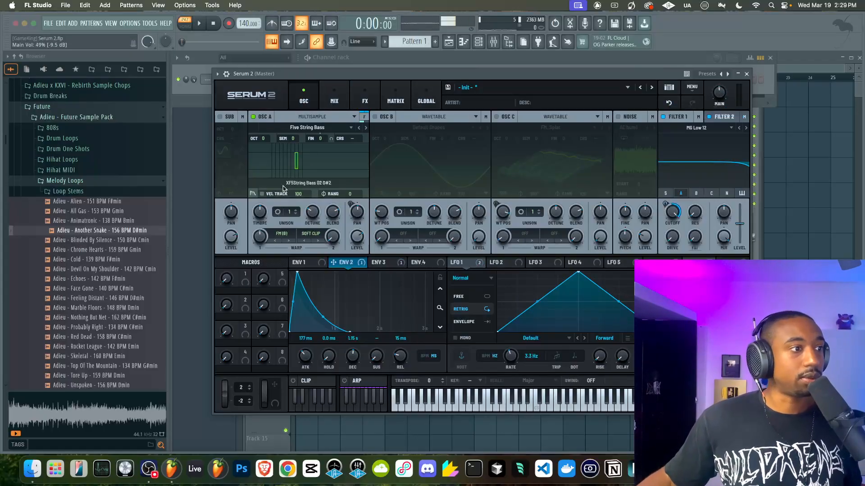
drag(291, 206, 293, 172)
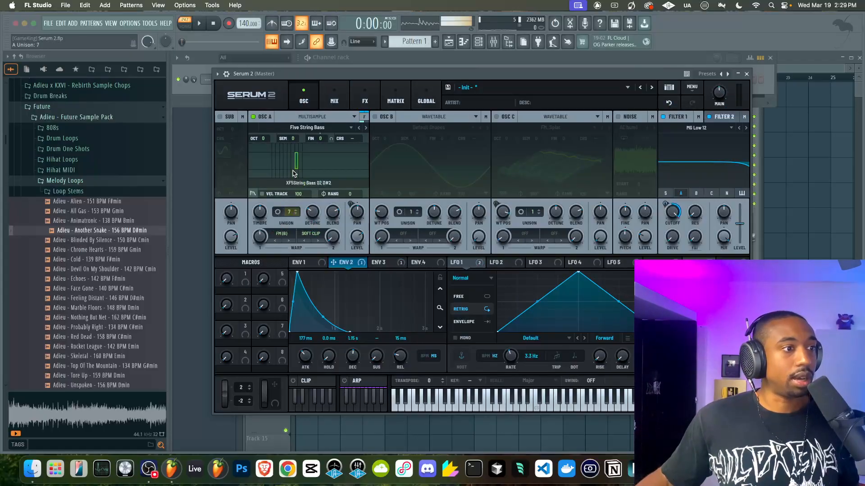
Step: Turn on oscillators B and C and return oscillator A to Sample mode
click(382, 118)
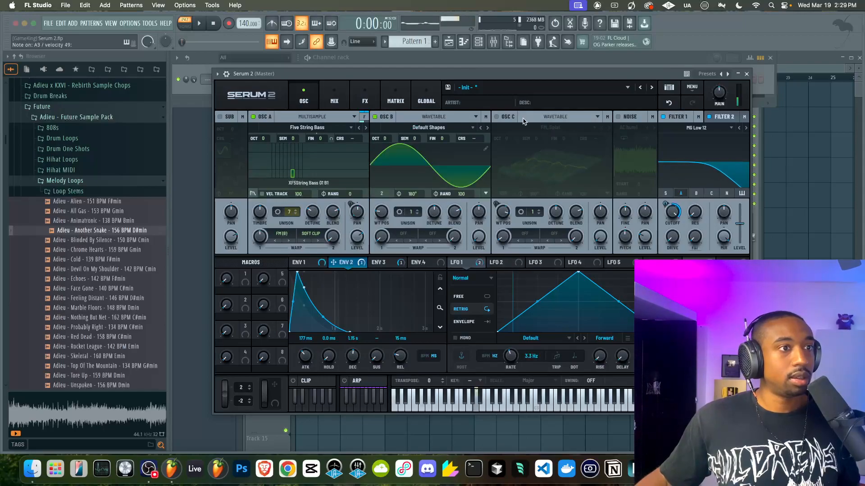
click(497, 117)
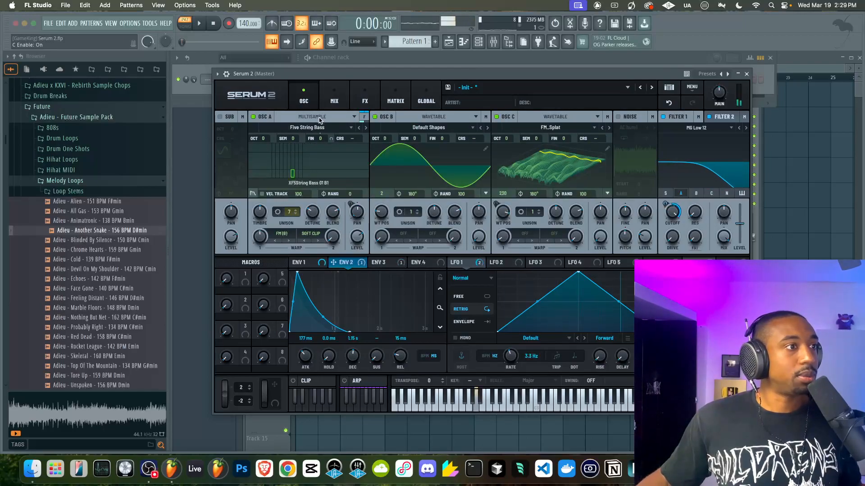
click(316, 116)
click(310, 148)
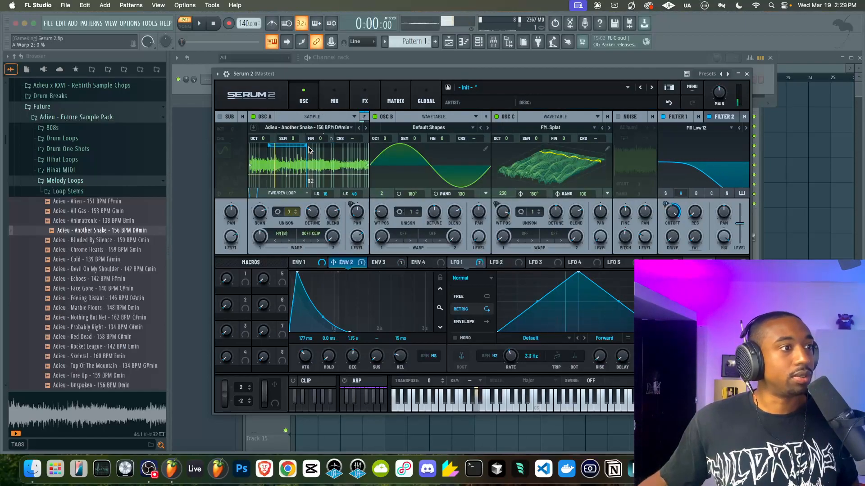
click(330, 128)
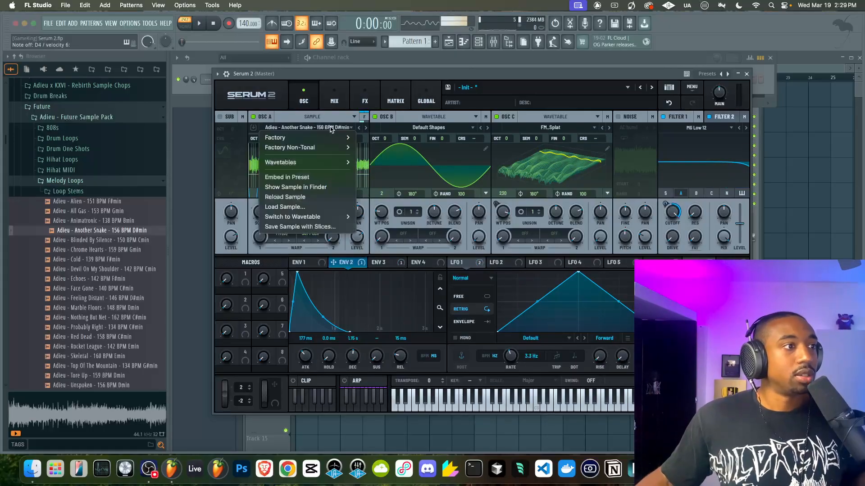
Step: Reset the whole patch to the Init preset
click(696, 91)
click(694, 91)
click(699, 134)
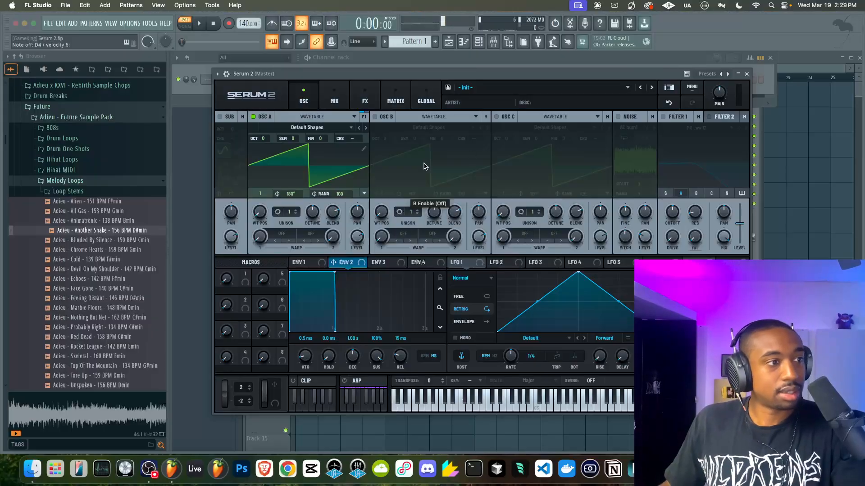
Step: Switch oscillator A from Wavetable to Granular mode
click(338, 117)
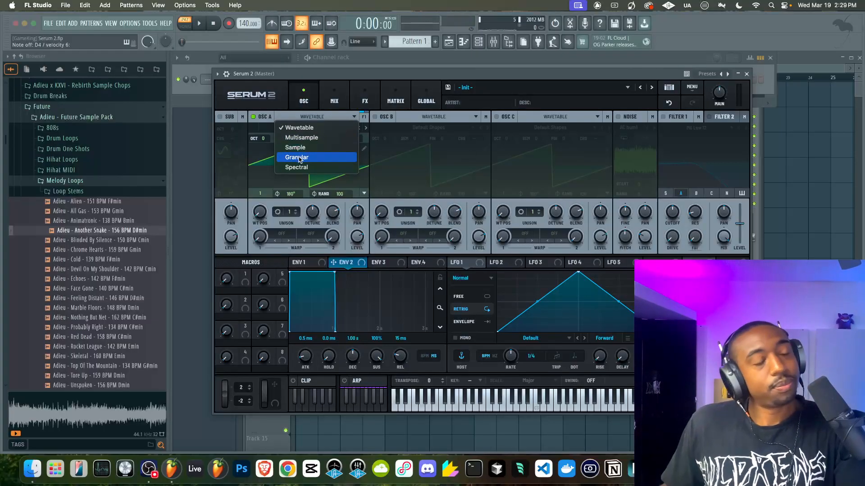
click(301, 115)
click(310, 117)
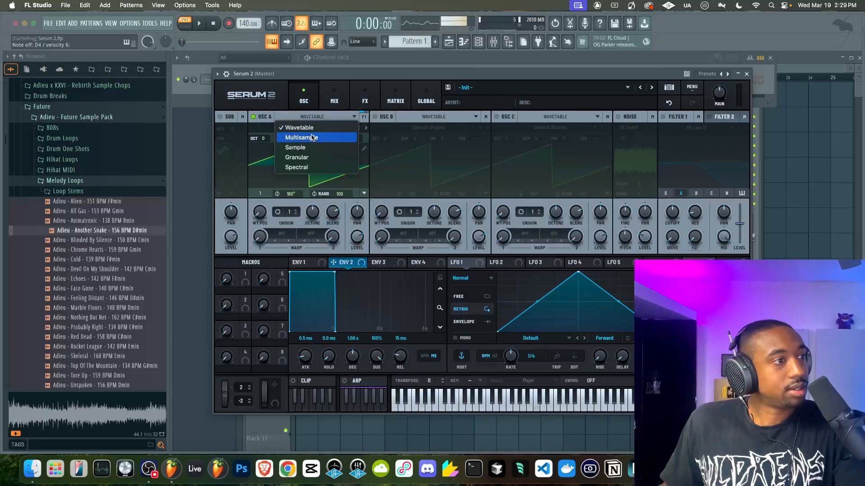
click(313, 157)
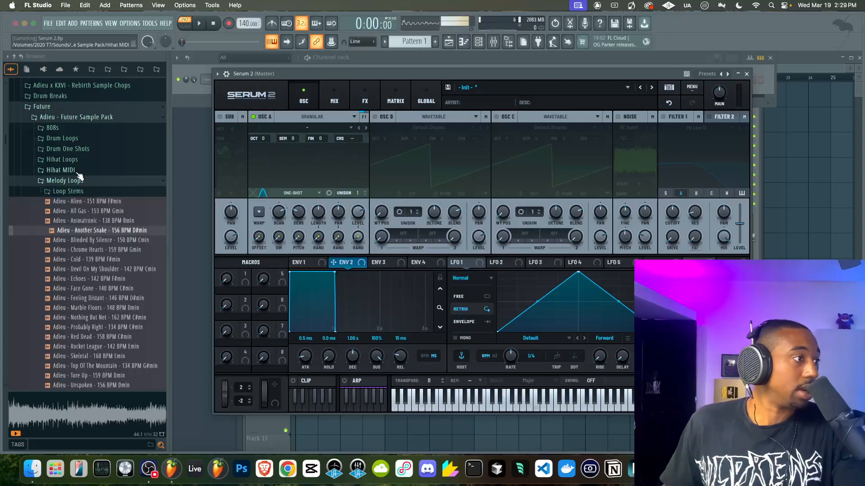
Step: Open the "Coop the Truth - INTROSPECTION one shot kit" folder under Friends Sounds in the file browser
click(67, 138)
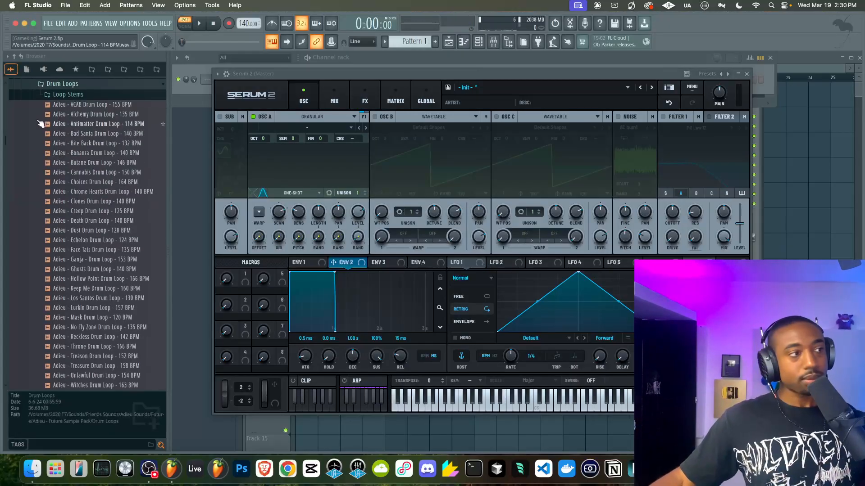
click(14, 57)
click(60, 204)
scroll(60, 205, down, 3)
scroll(60, 205, down, 3)
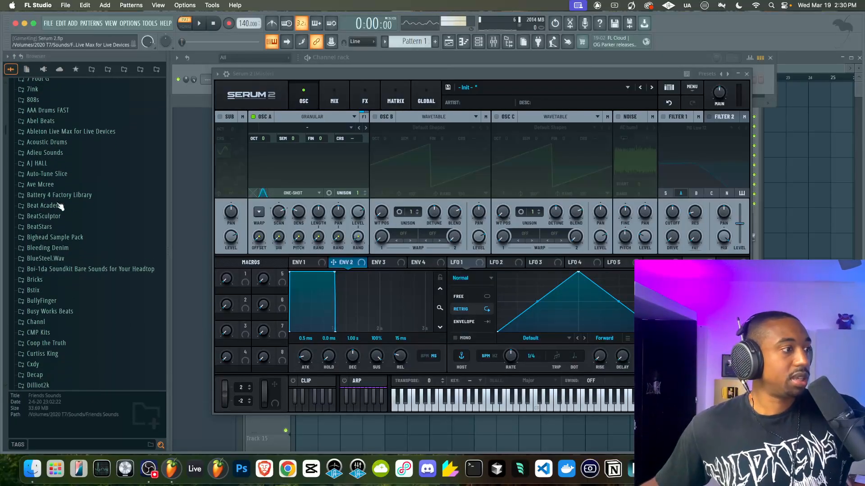
scroll(60, 206, down, 1)
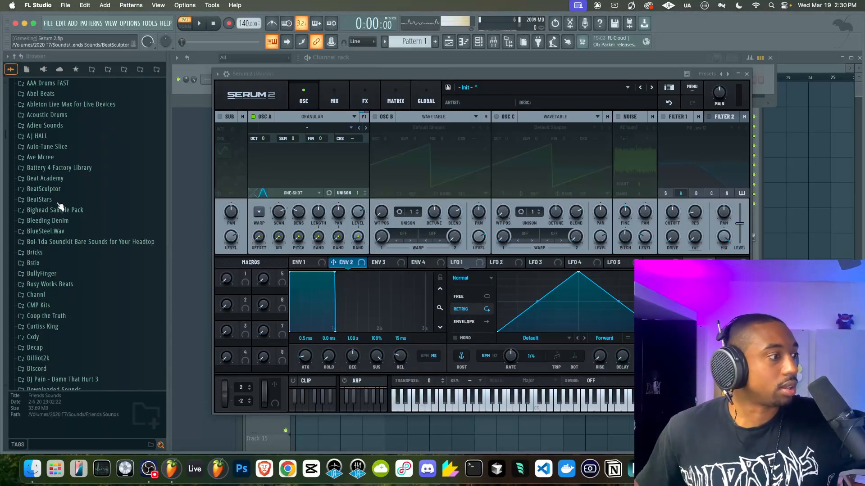
scroll(60, 206, down, 1)
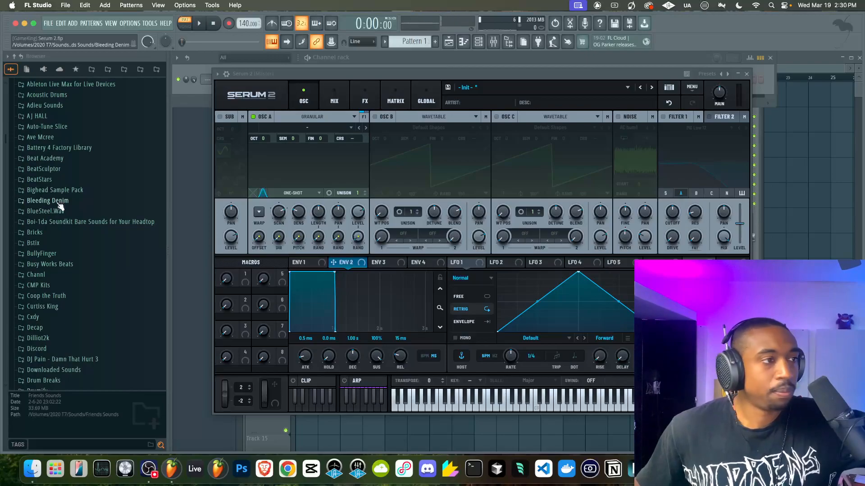
scroll(60, 206, up, 9)
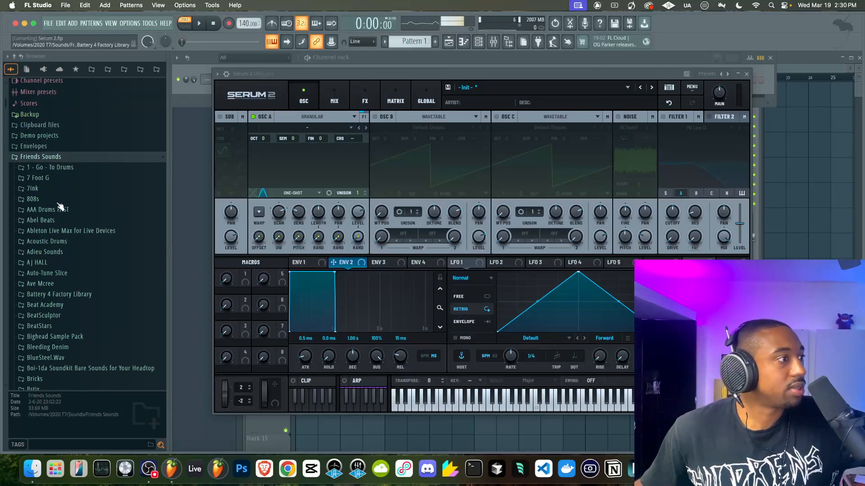
scroll(60, 207, down, 10)
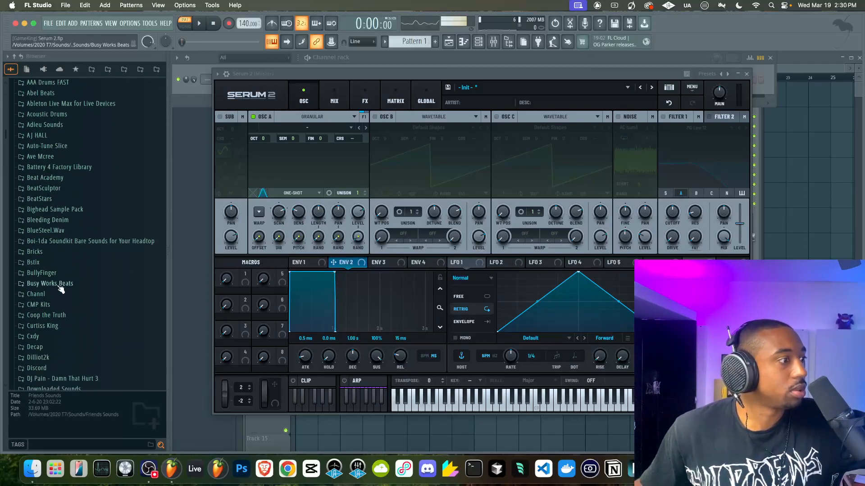
click(56, 280)
click(76, 305)
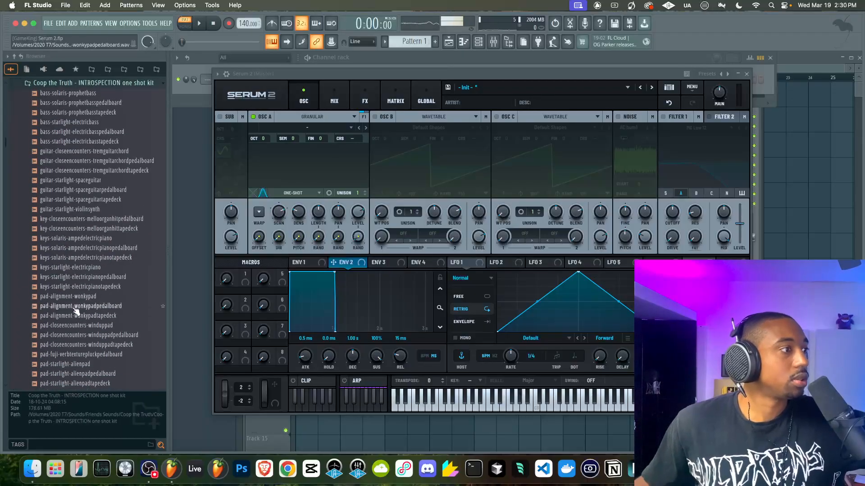
Step: Load "bass-starlight-electricbass" into granular oscillator A and set its octave to +2
drag(70, 122, 269, 168)
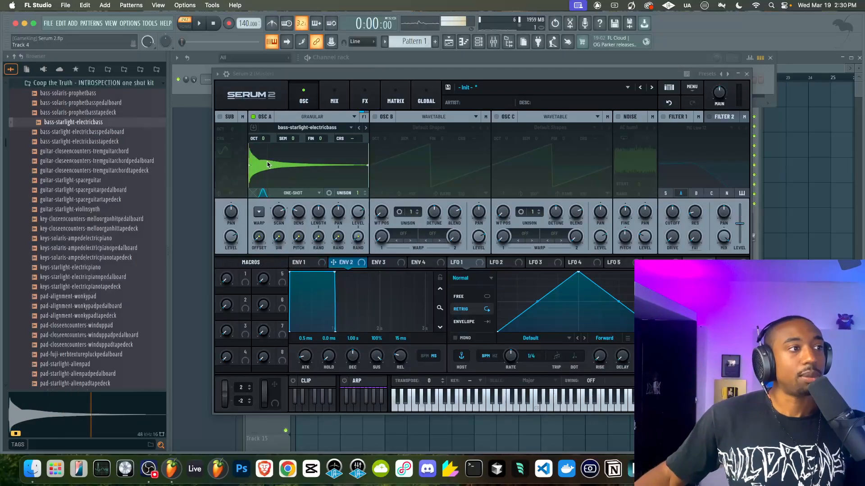
drag(265, 137, 266, 128)
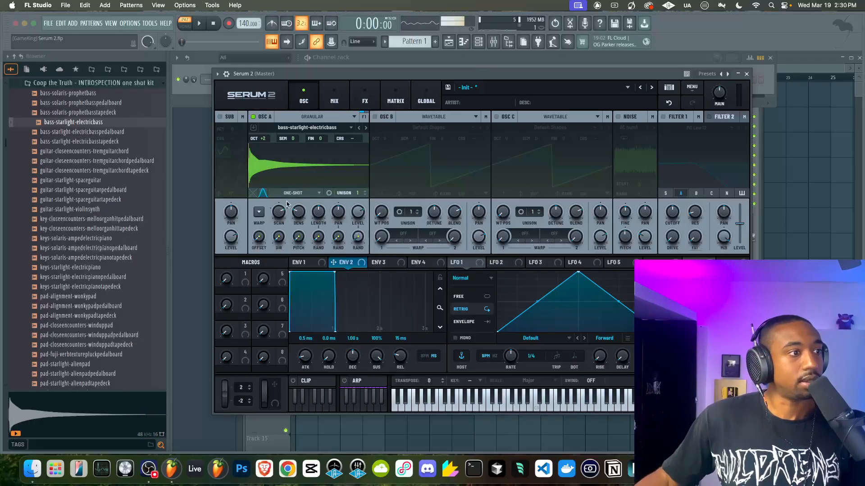
click(315, 117)
click(319, 118)
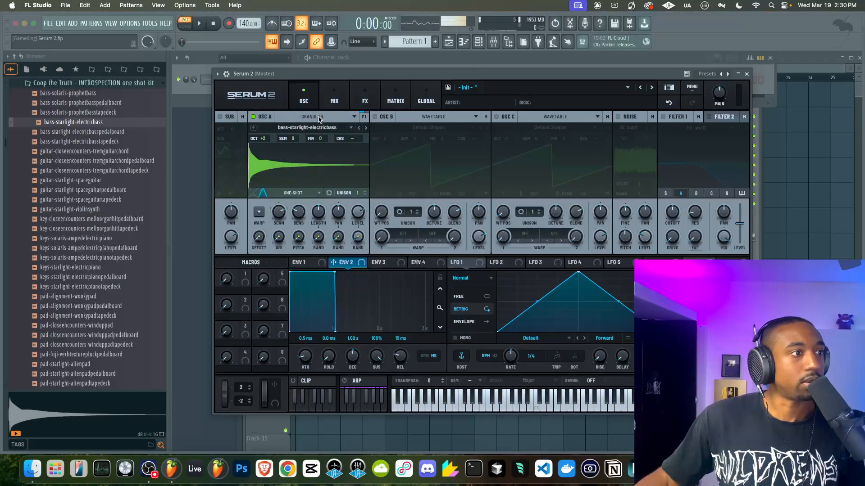
Step: Adjust the direction and grain density of granular oscillator A
drag(278, 240, 278, 242)
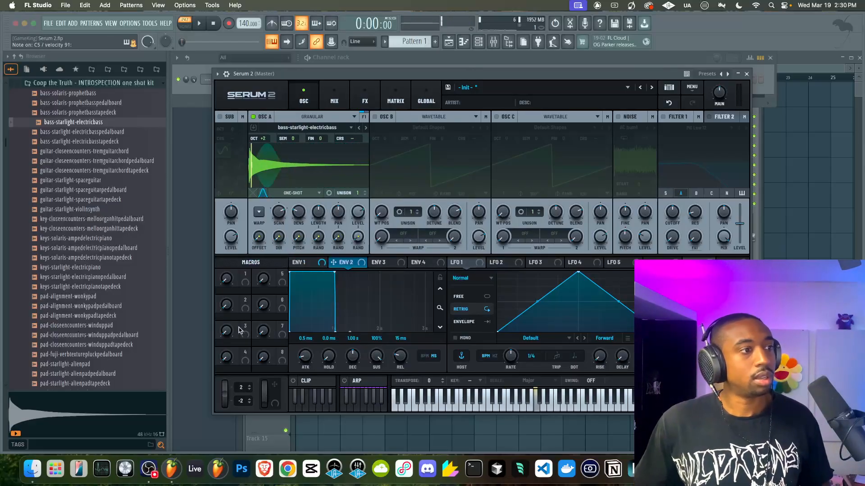
drag(273, 239, 281, 228)
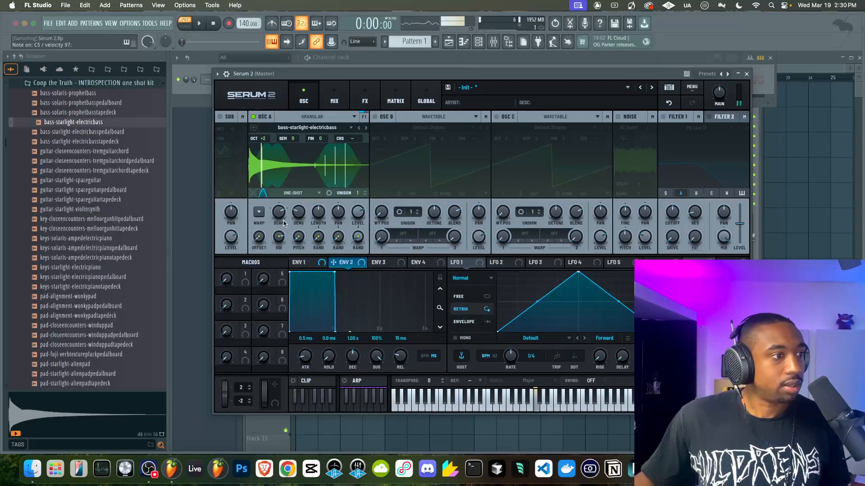
mouse_move(298, 213)
drag(305, 180, 297, 217)
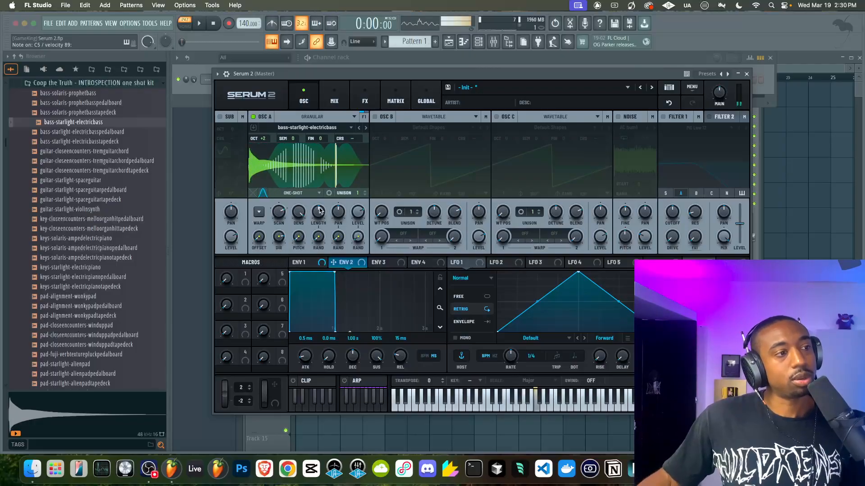
Step: Set oscillator A's grain length to 356 ms and its density to about 25 grains
drag(317, 231, 316, 231)
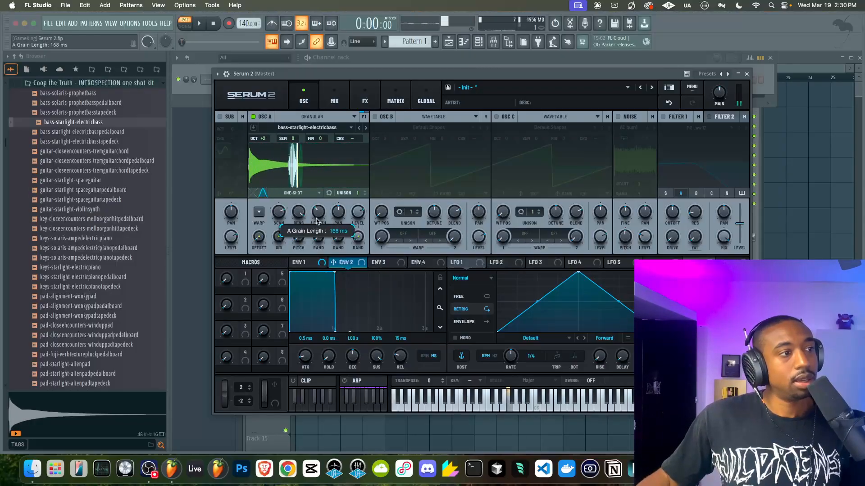
drag(322, 201, 316, 192)
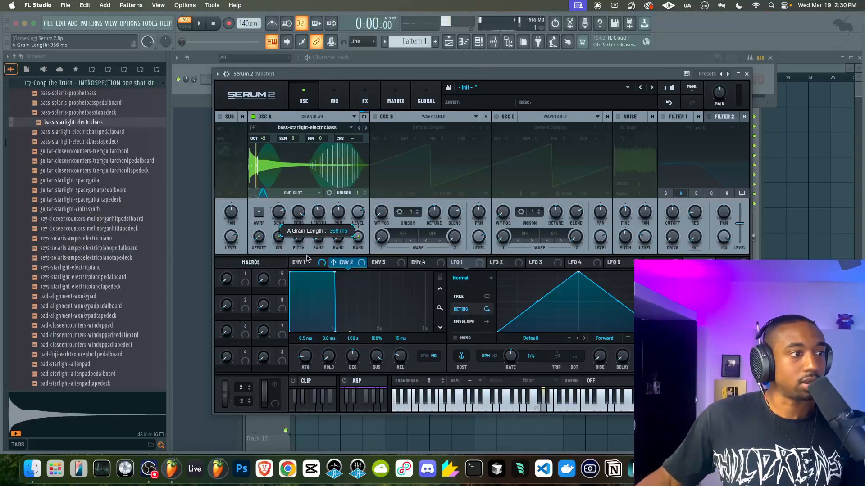
drag(298, 212, 299, 216)
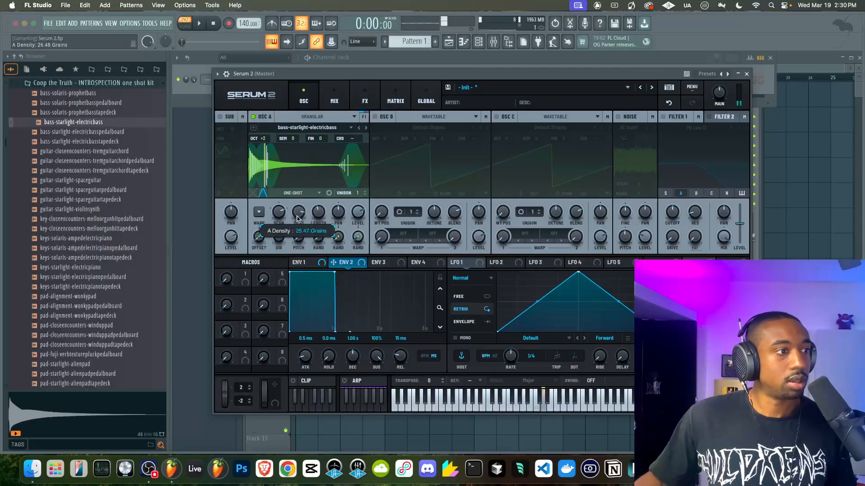
Step: Lower oscillator A's grain density to about 16 grains, adjust its scan rate and set its random grain length to 16%
drag(290, 247, 290, 250)
drag(300, 212, 303, 220)
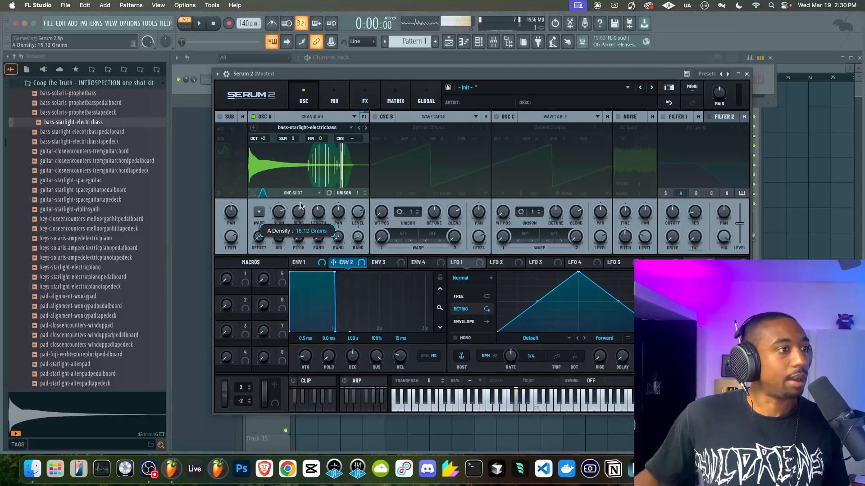
mouse_move(278, 214)
mouse_down()
mouse_move(261, 265)
mouse_move(275, 216)
mouse_up()
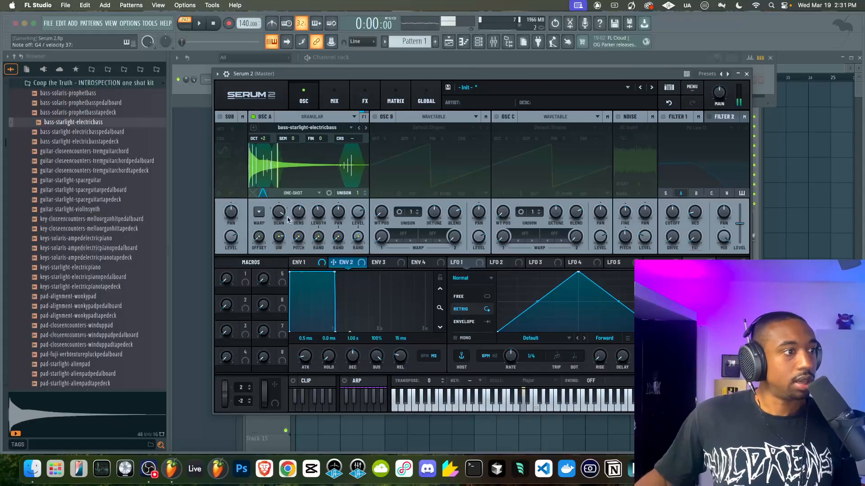
click(259, 213)
click(259, 213)
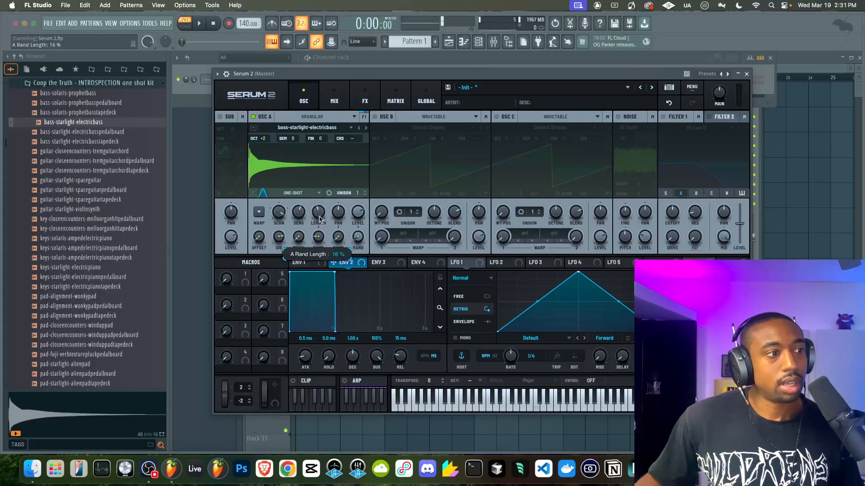
drag(323, 202, 301, 225)
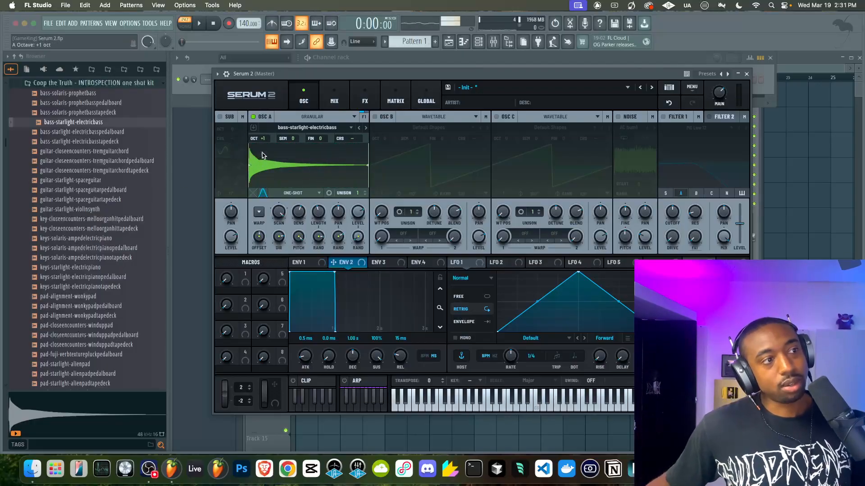
Step: Audition one-shots further through the Coop the Truth kit, including pluck-solaris-mainpluckpedalboard
scroll(84, 224, down, 7)
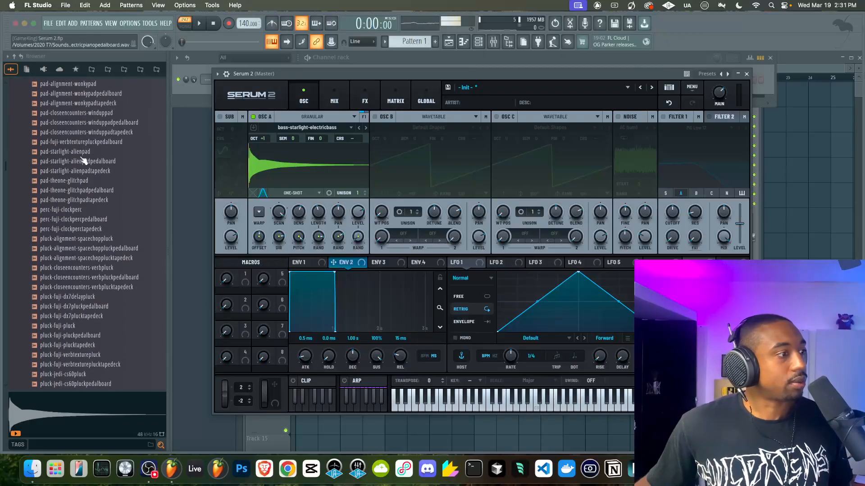
click(73, 202)
scroll(72, 203, down, 9)
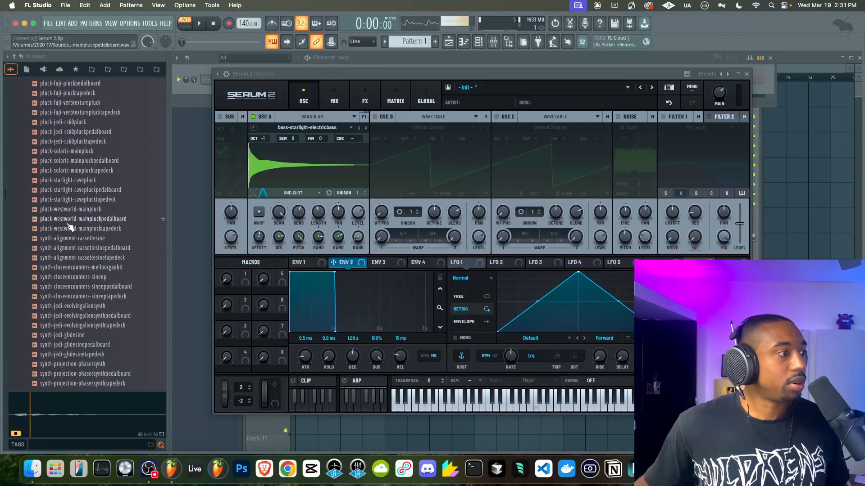
click(71, 162)
scroll(70, 216, down, 15)
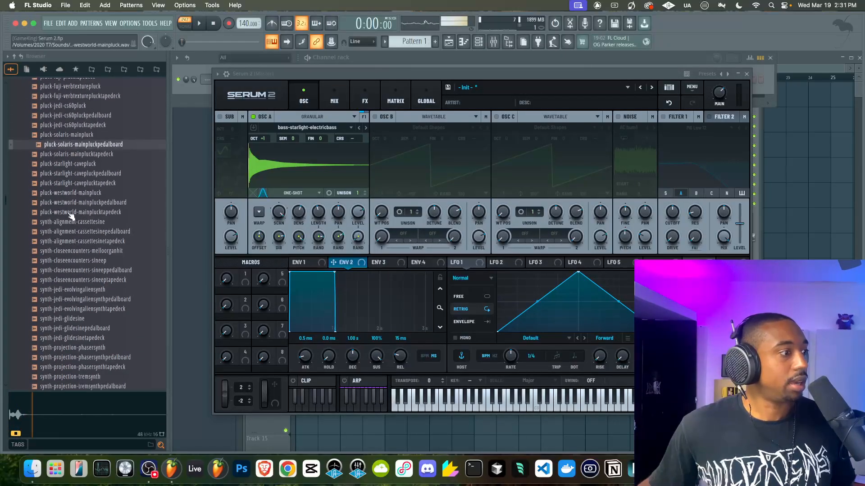
scroll(71, 218, up, 8)
click(71, 257)
scroll(70, 225, up, 5)
Step: Audition the kit's keys one-shots and load "keys-starlight-electricpianotapedeck" into granular oscillator A
click(66, 202)
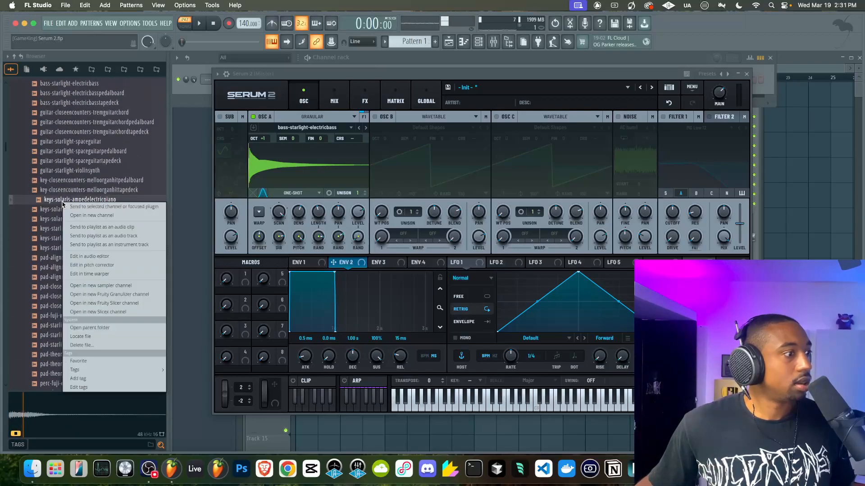
click(63, 189)
click(63, 180)
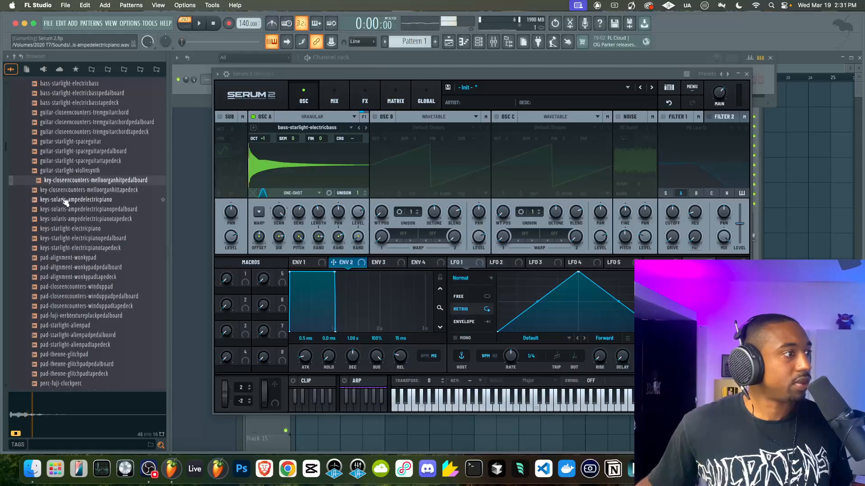
click(63, 220)
click(62, 239)
click(60, 257)
click(60, 248)
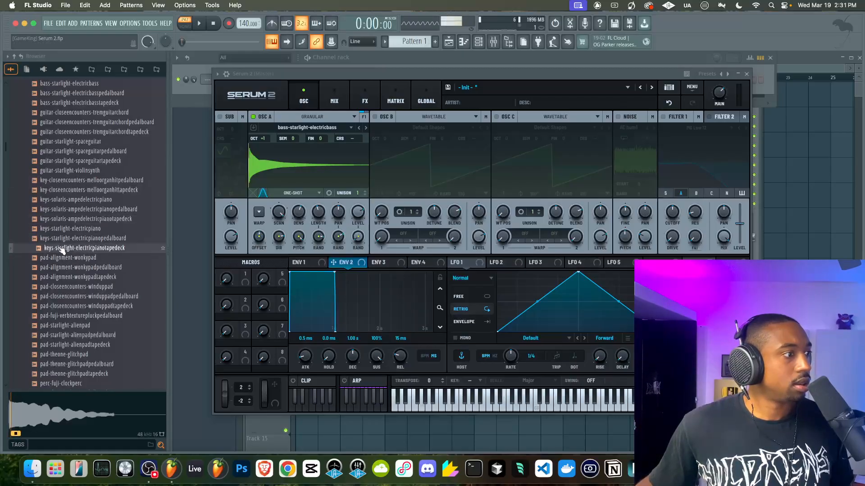
drag(61, 250, 309, 165)
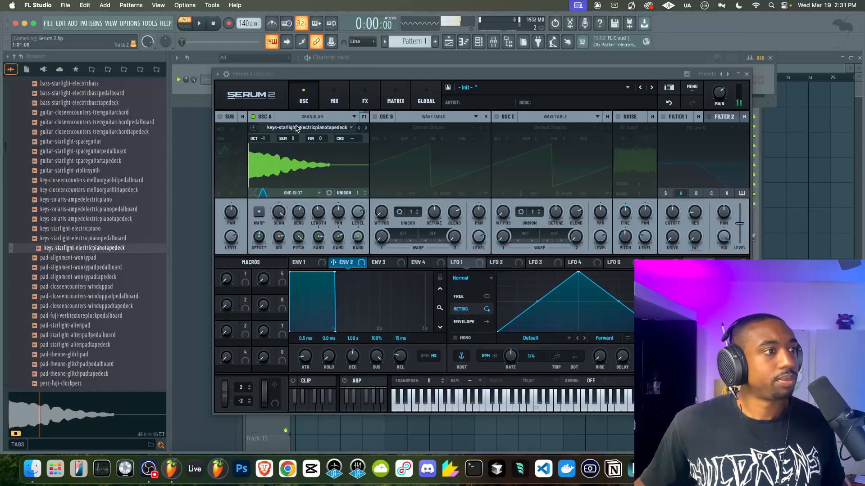
Step: Set oscillator A's octave to 0 and its random pitch to about 0.02 semitones
click(266, 138)
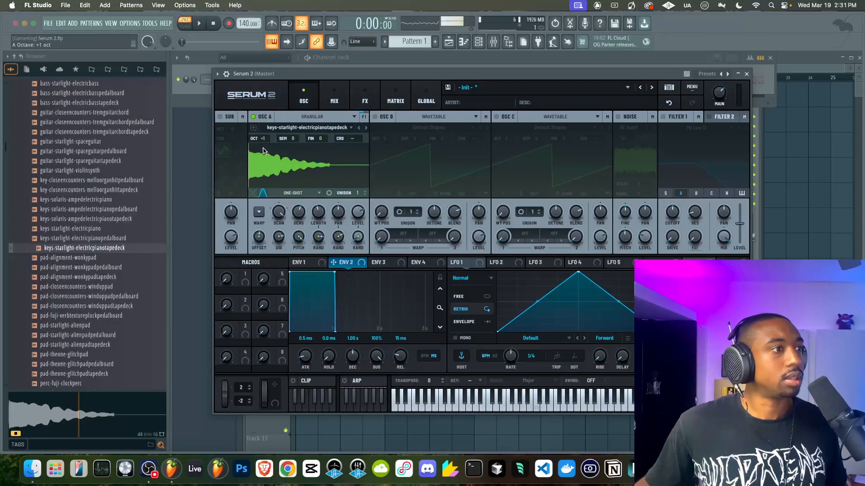
drag(267, 138, 263, 146)
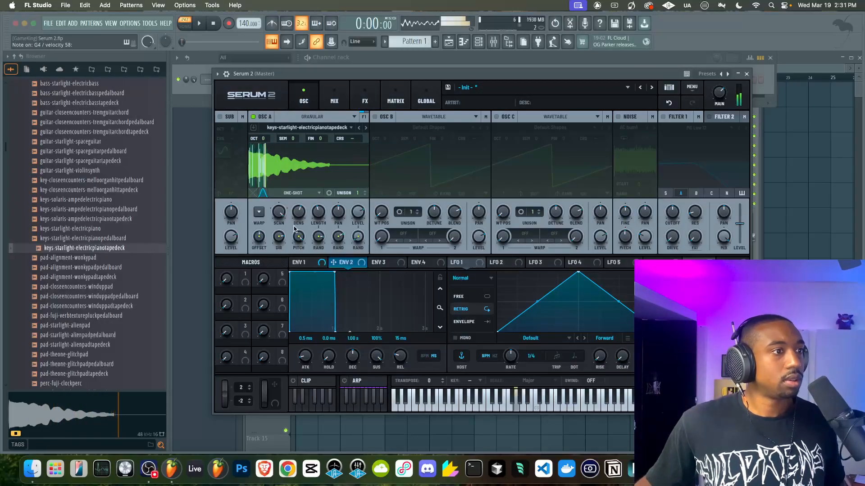
drag(278, 238, 298, 225)
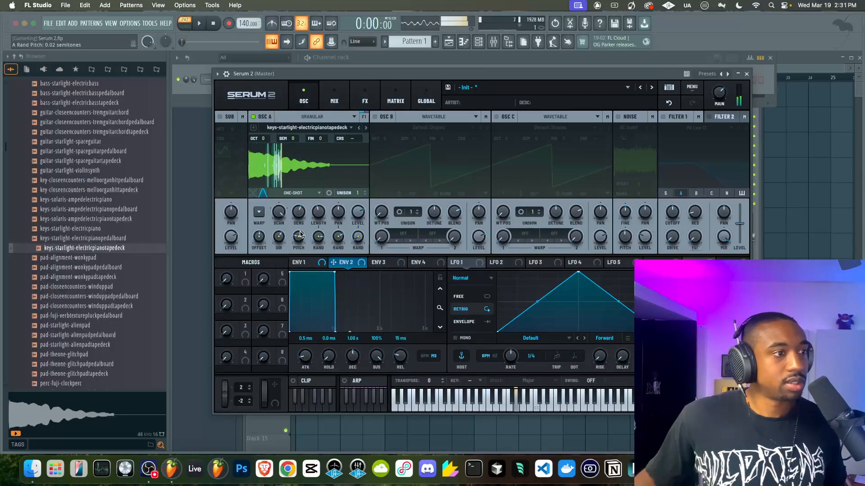
Step: Raise oscillator A's unison to 5 voices and set its loop mode to Fwd/Rev Loop
drag(358, 193, 358, 181)
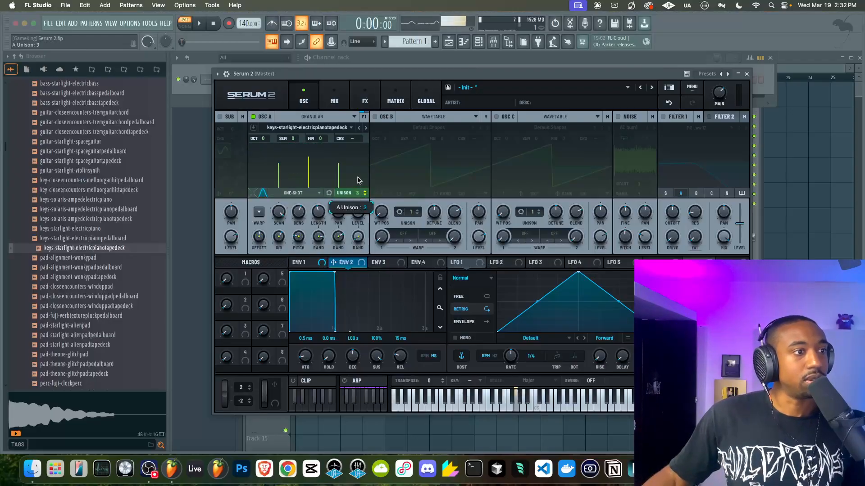
click(311, 194)
click(297, 232)
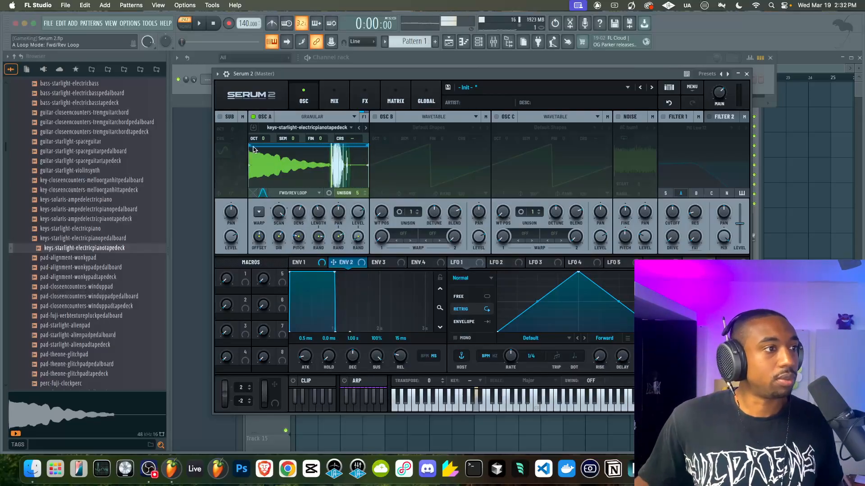
Step: Set oscillator A's loop end to 43% and add a crossfade to the loop
drag(365, 146, 300, 145)
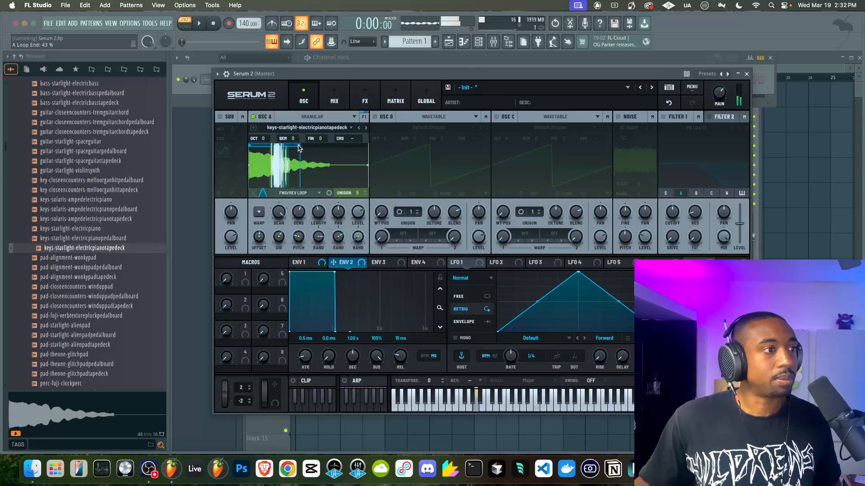
drag(254, 193, 257, 178)
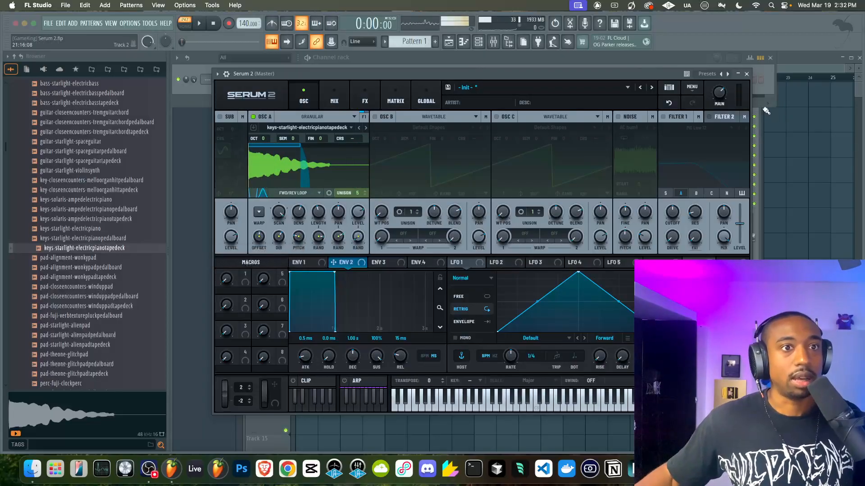
drag(722, 113, 723, 117)
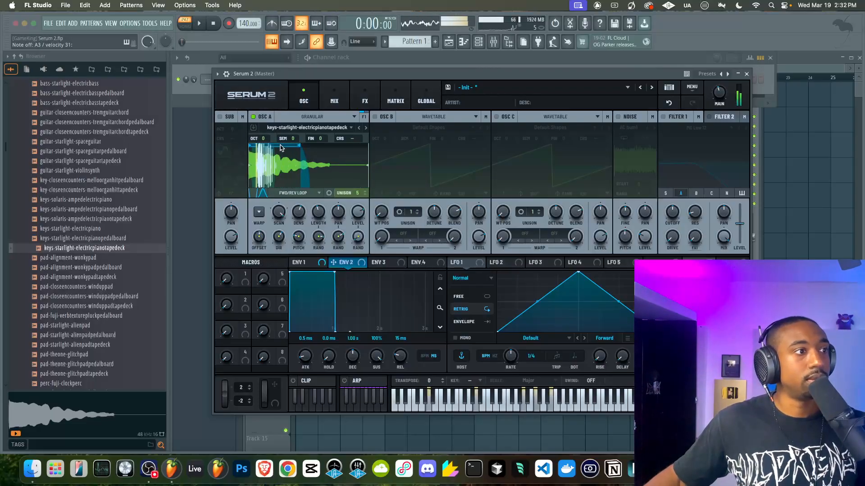
Step: Check the FL Studio audio device and buffer length settings, and close the settings window
click(131, 23)
click(149, 47)
click(349, 85)
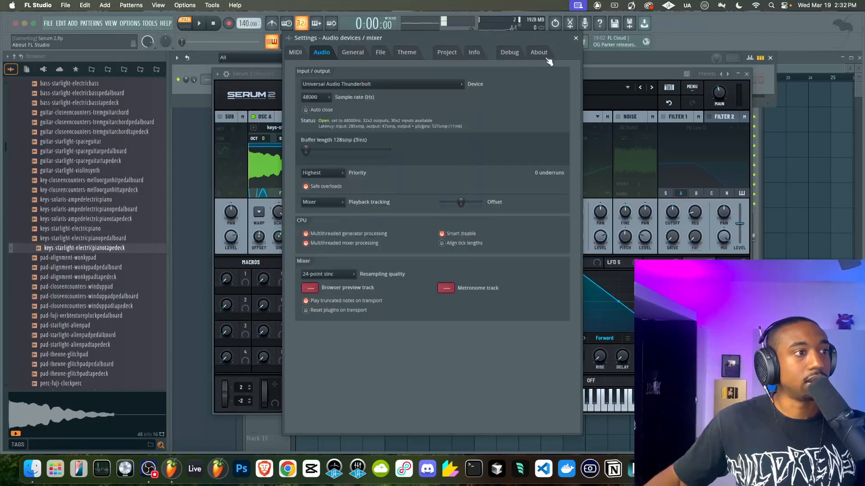
click(576, 38)
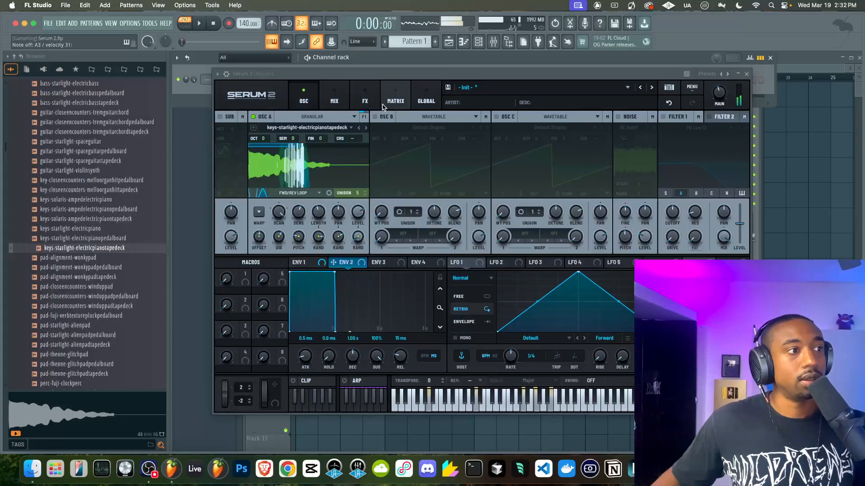
Step: Set oscillator A's grain density to about 22 grains and its grain length to 3.77 s
mouse_move(314, 215)
mouse_down()
mouse_move(316, 204)
mouse_move(316, 218)
mouse_move(320, 212)
mouse_up()
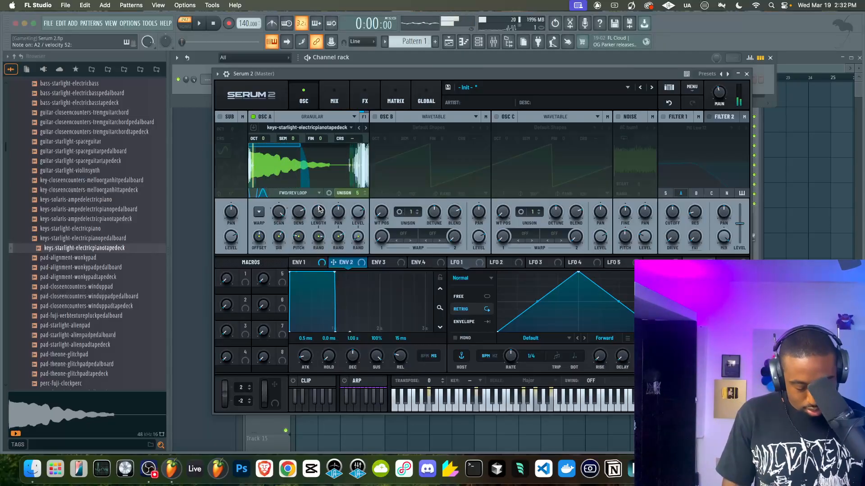
drag(319, 208, 319, 229)
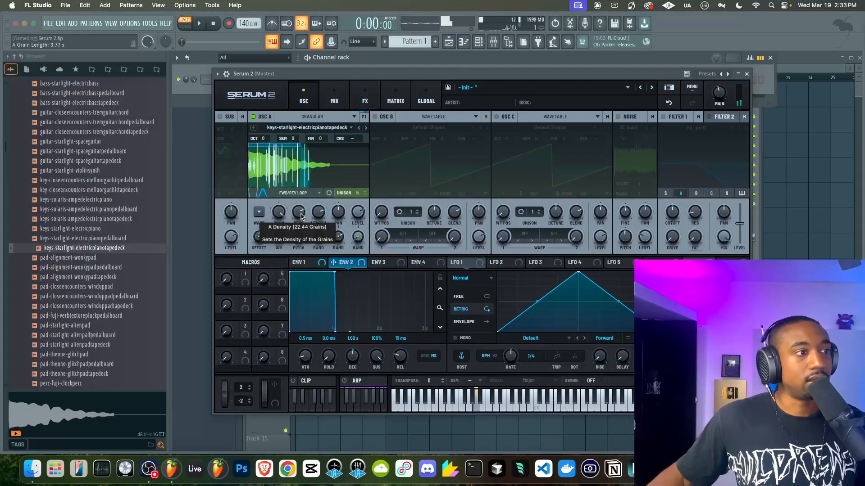
click(307, 193)
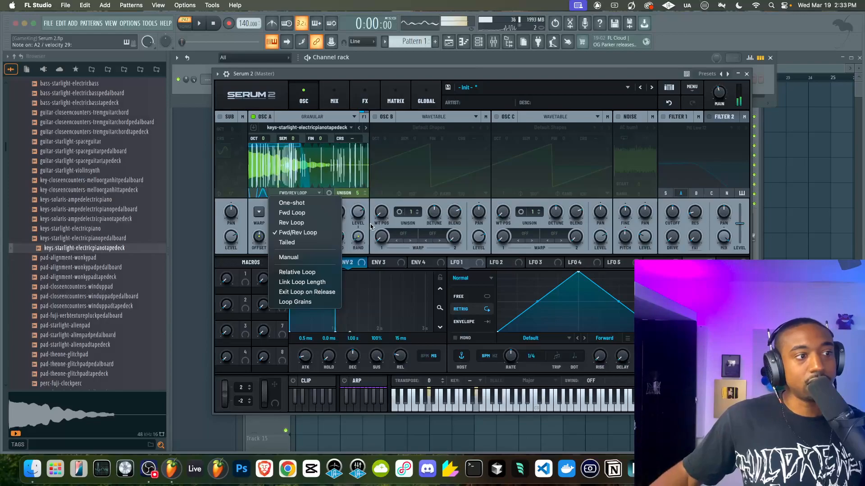
click(371, 227)
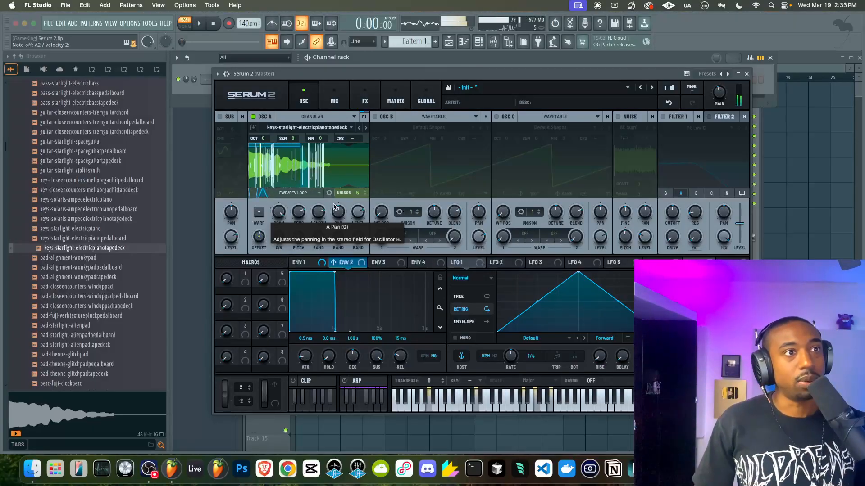
Step: Load the factory sample "Doubled Vibrato" into granular oscillator A
click(316, 128)
click(318, 118)
click(307, 127)
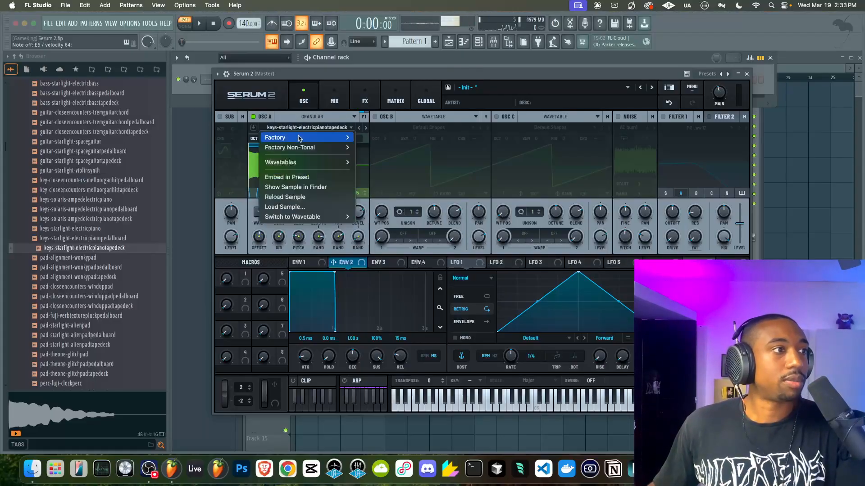
mouse_move(324, 138)
mouse_move(374, 147)
click(408, 147)
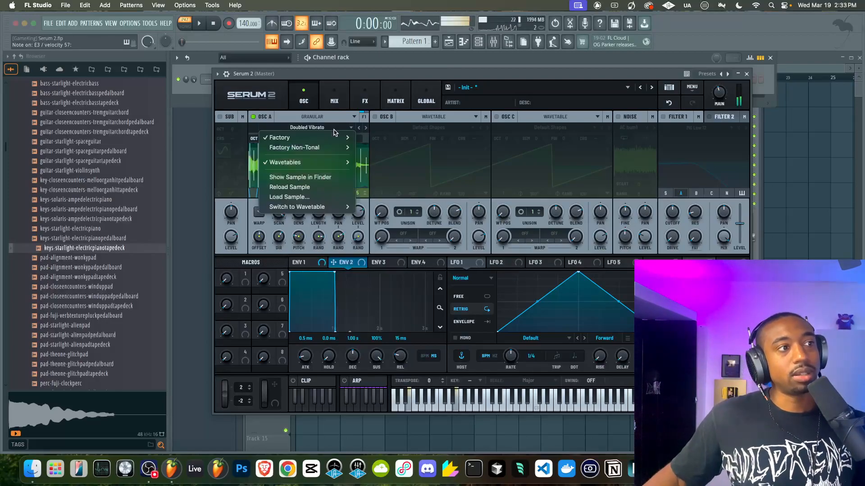
Step: Load the non-tonal factory drum loop "80 Brooklyn Taped" into granular oscillator A
mouse_move(318, 138)
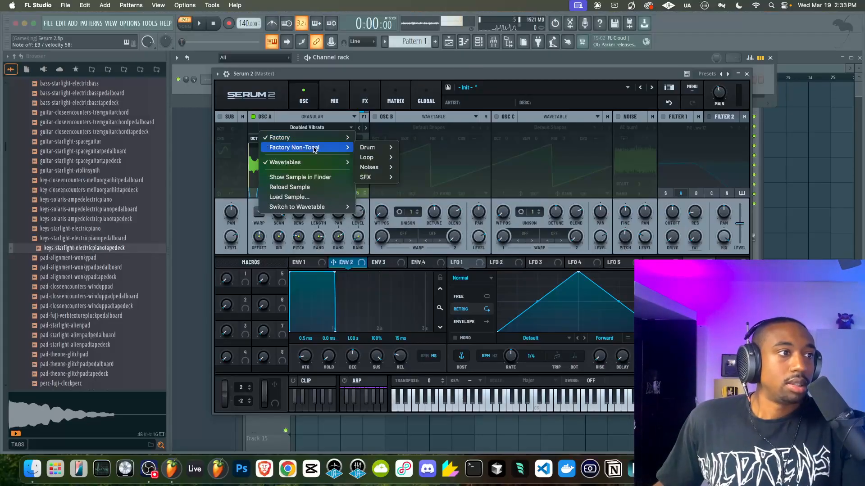
mouse_move(369, 148)
mouse_move(419, 155)
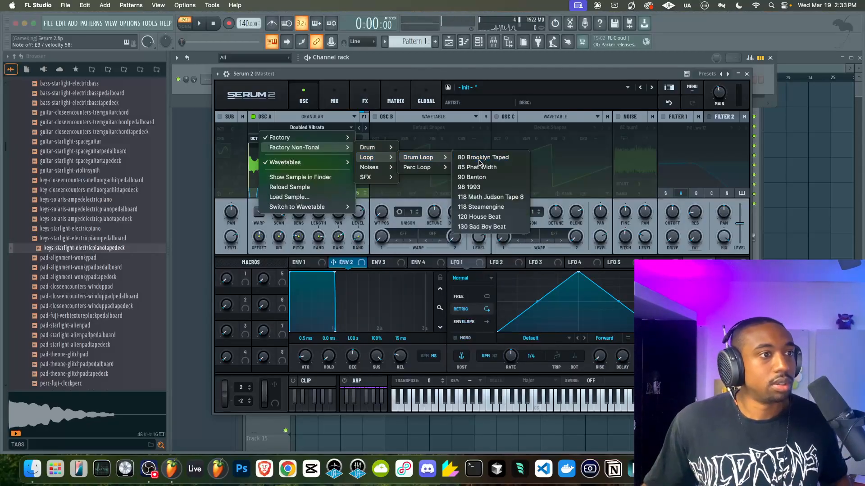
click(471, 157)
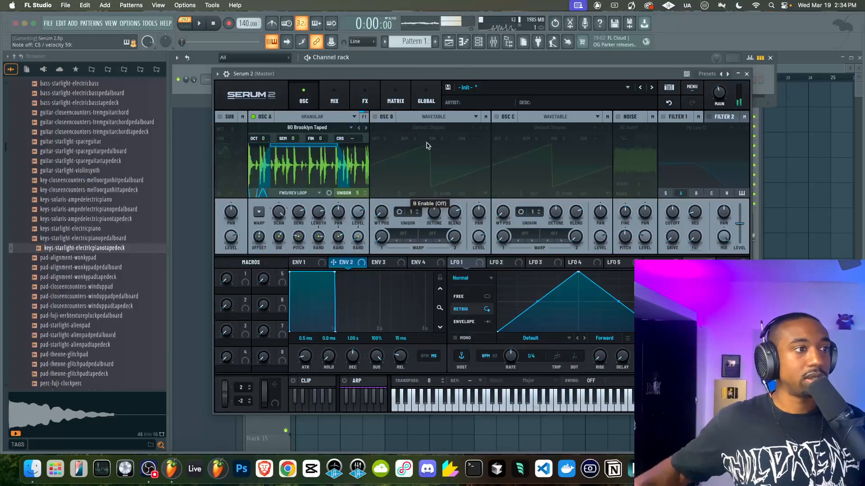
Step: Switch oscillator A to Spectral mode and raise its low frequency limit to about 873 Hz
click(313, 116)
click(310, 167)
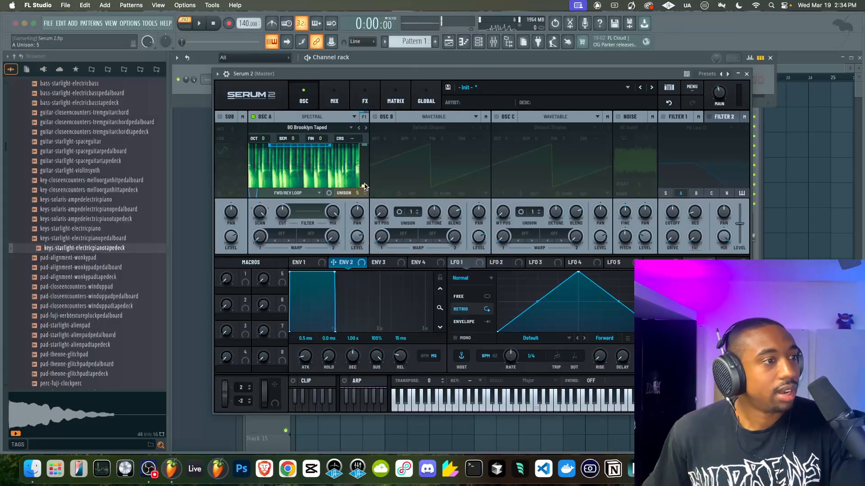
drag(364, 188, 366, 155)
Step: Load the factory piano sample "Breathy Pianoish" into spectral oscillator A and raise its low frequency limit
click(331, 128)
mouse_move(314, 152)
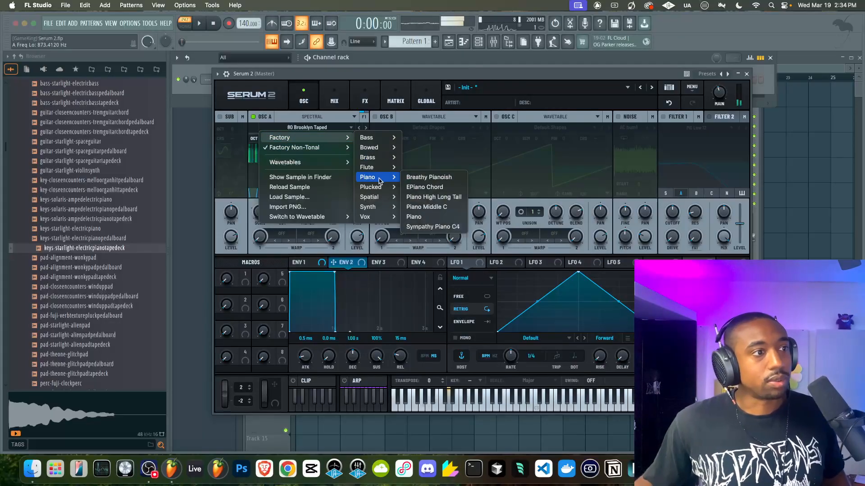
mouse_move(380, 180)
click(433, 177)
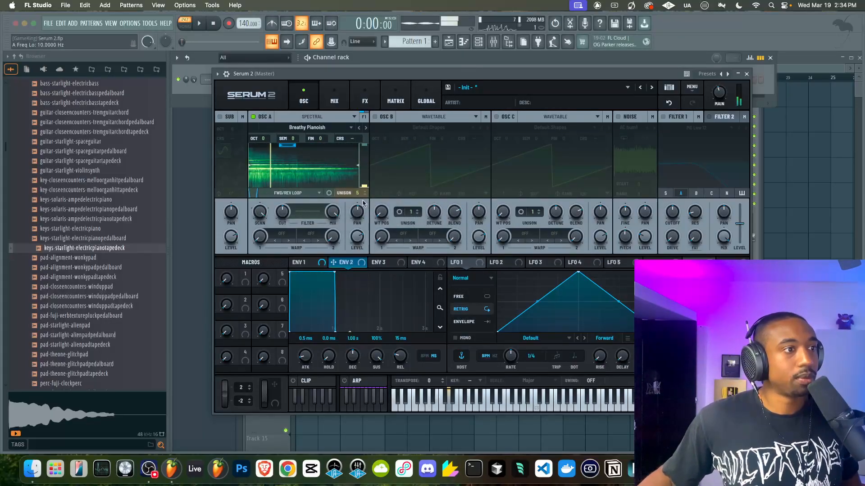
drag(364, 186, 364, 174)
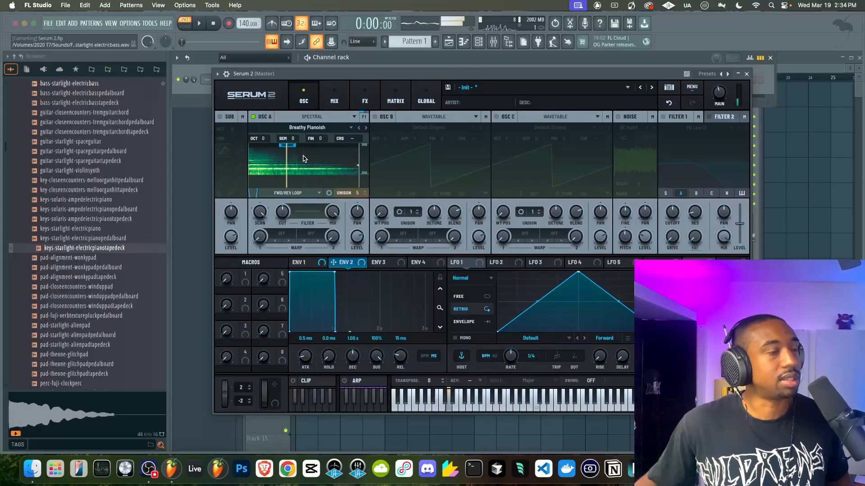
drag(365, 175, 364, 166)
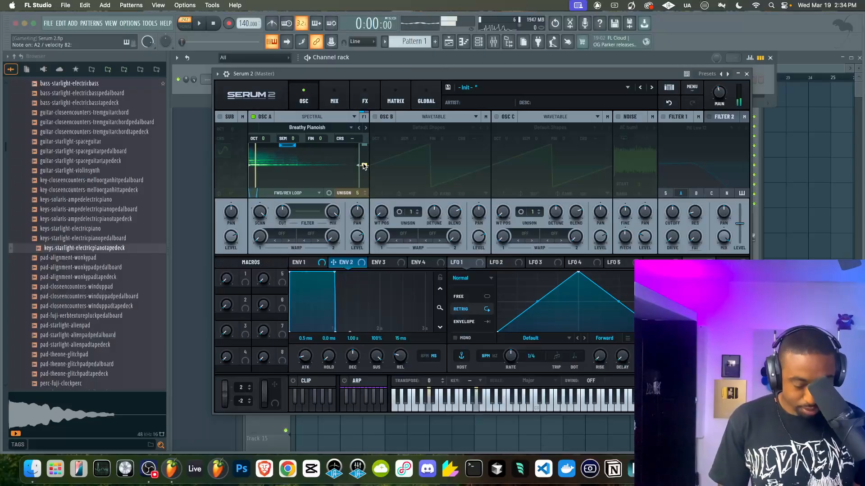
Step: Reset oscillator A's unison to 1 and move its loop start to about 21%, keeping the Fwd/Rev Loop mode
drag(354, 193, 347, 243)
drag(358, 197, 344, 245)
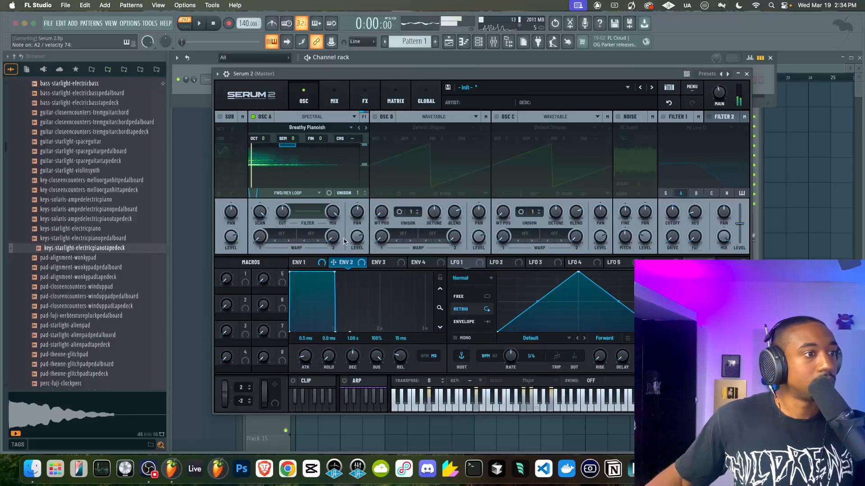
drag(279, 148, 271, 148)
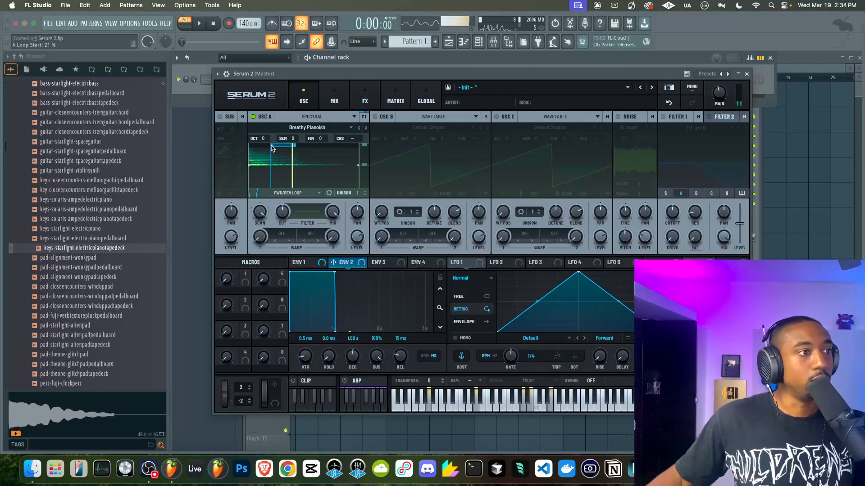
click(291, 192)
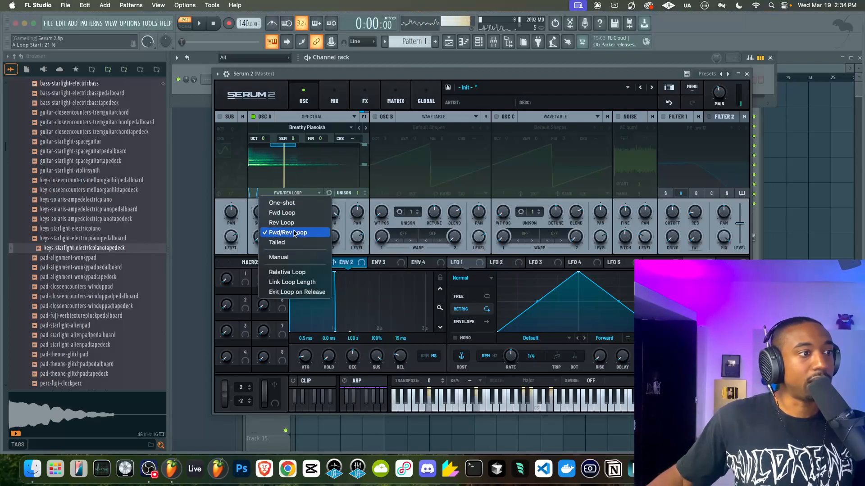
click(366, 258)
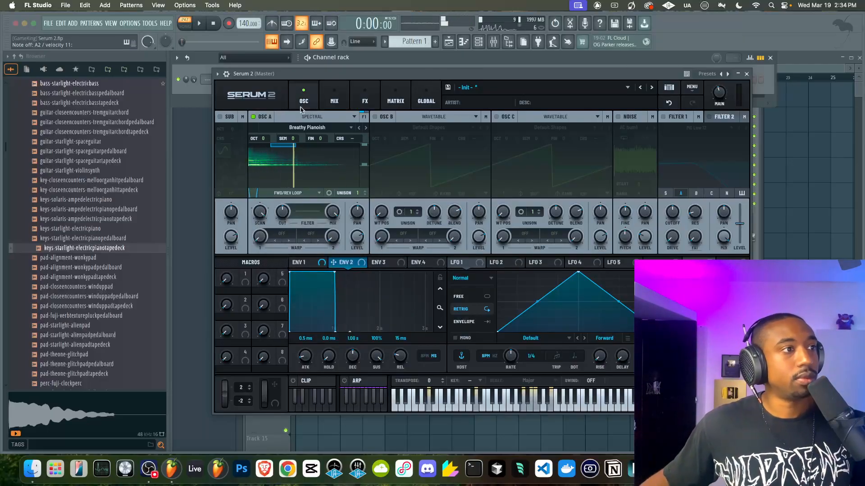
Step: Add Chorus, Delay and Reverb effects to FX Bus 1, and open oscillator A's output routing
click(365, 100)
click(308, 100)
click(365, 100)
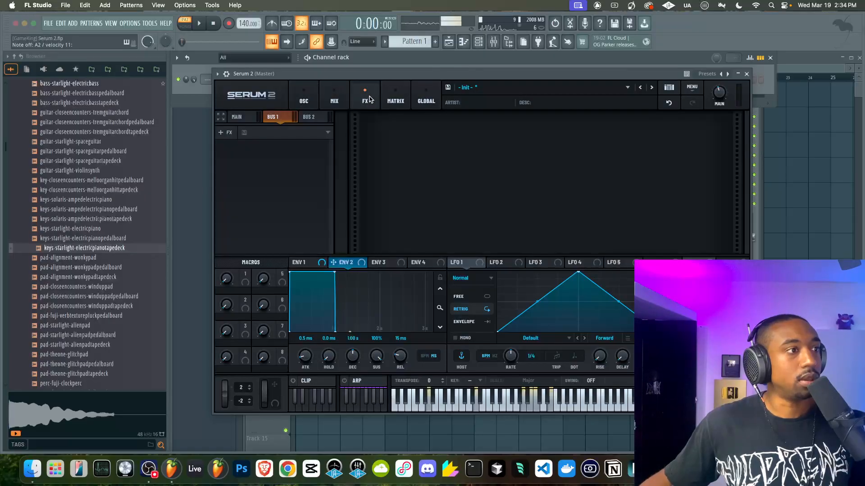
click(224, 133)
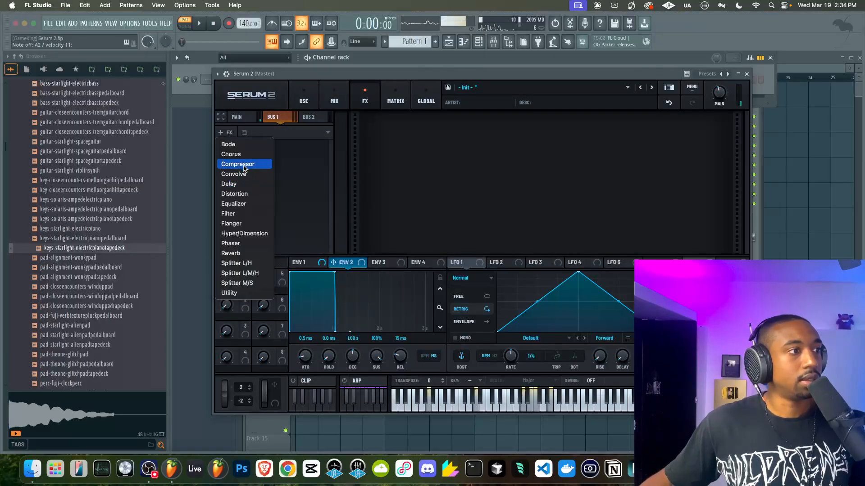
click(231, 154)
click(224, 133)
click(235, 183)
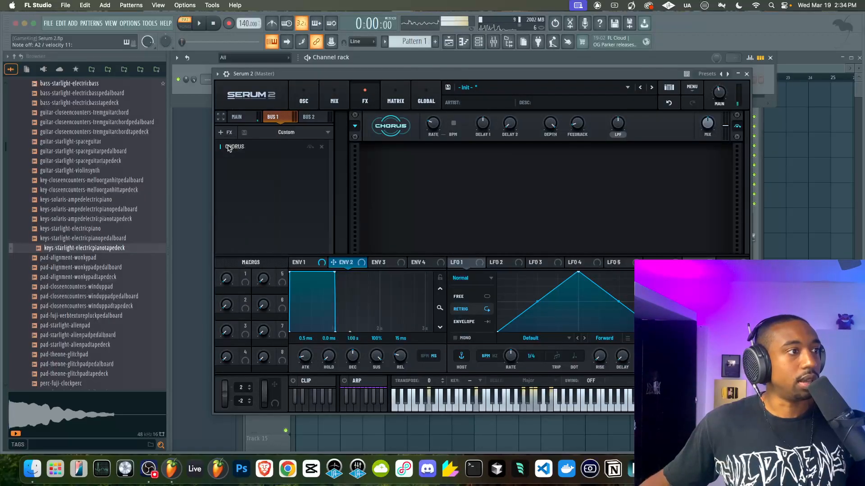
click(223, 132)
click(239, 254)
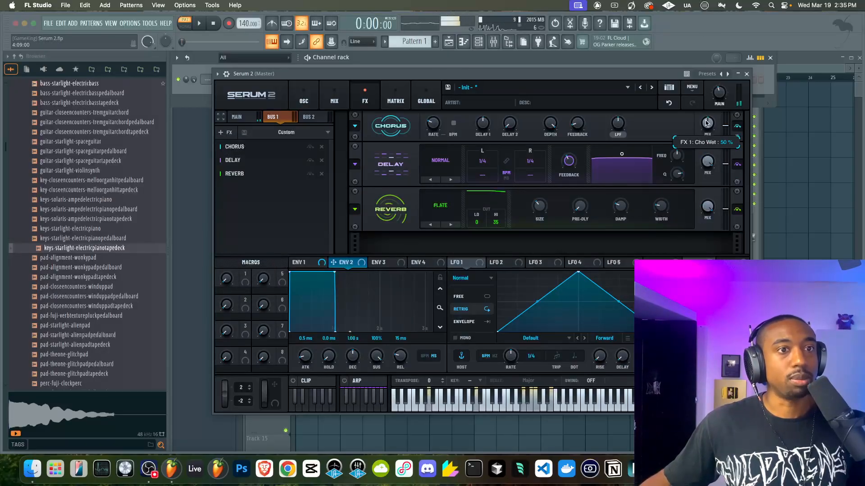
click(304, 98)
click(364, 118)
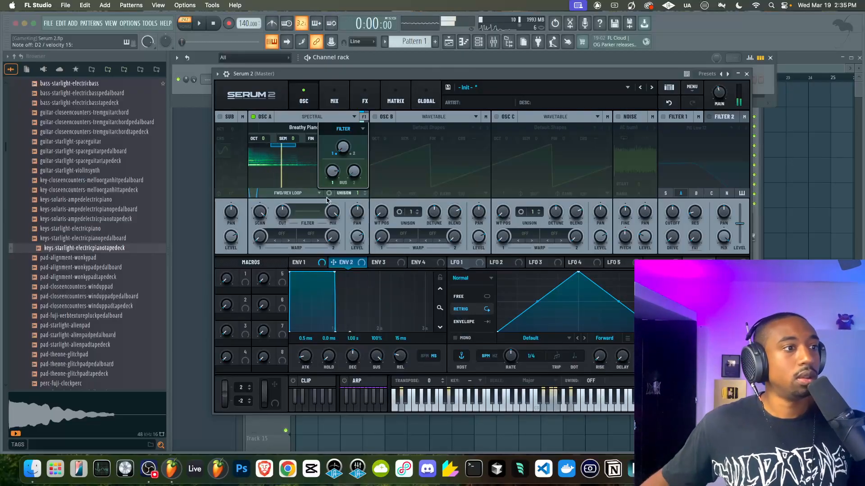
Step: Enable oscillator B at wavetable position 2 and modulate oscillator A with FM (B) at a warp amount of 50
click(376, 117)
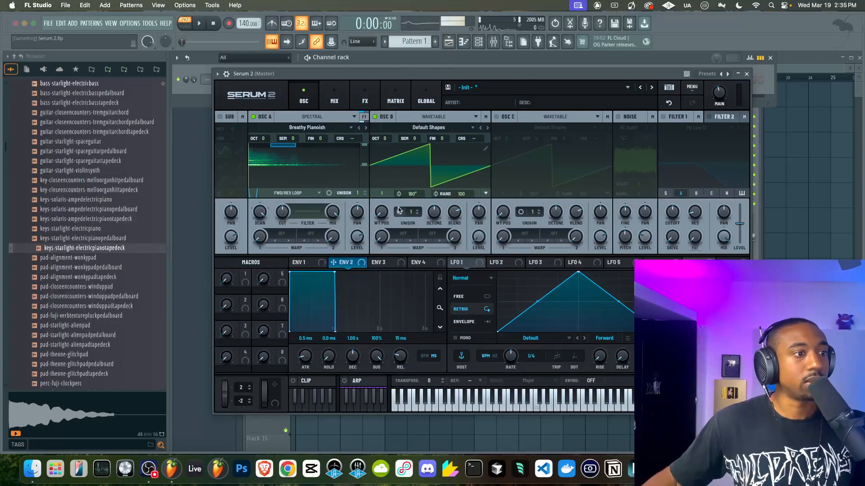
drag(381, 211, 381, 204)
click(281, 233)
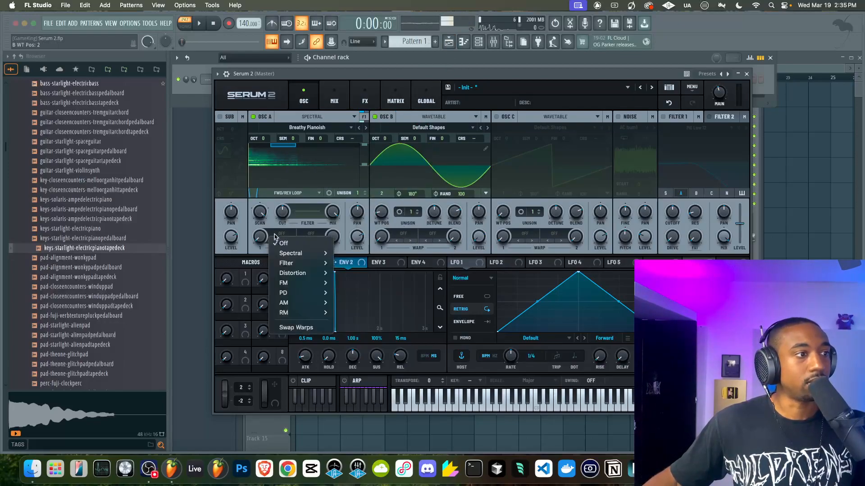
mouse_move(294, 283)
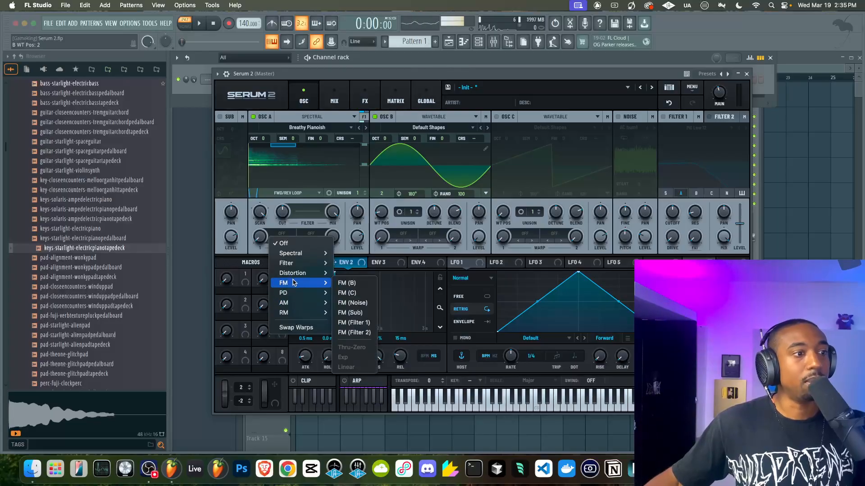
click(347, 283)
drag(260, 236, 259, 198)
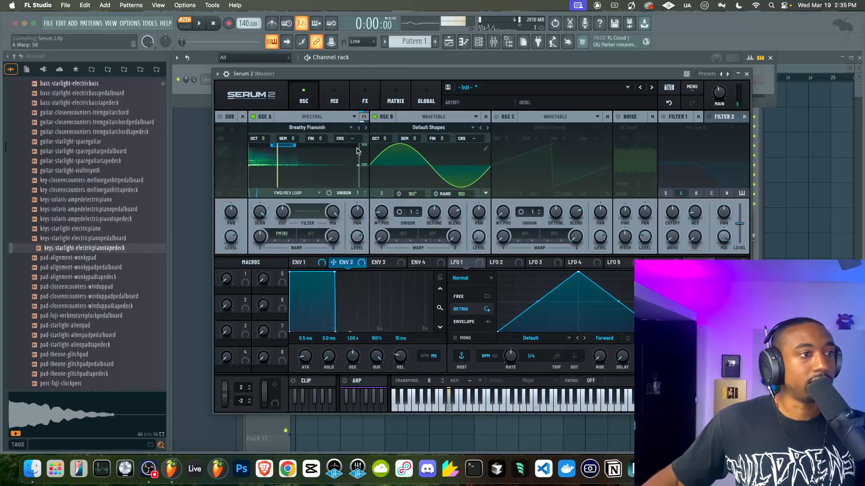
drag(386, 143, 386, 139)
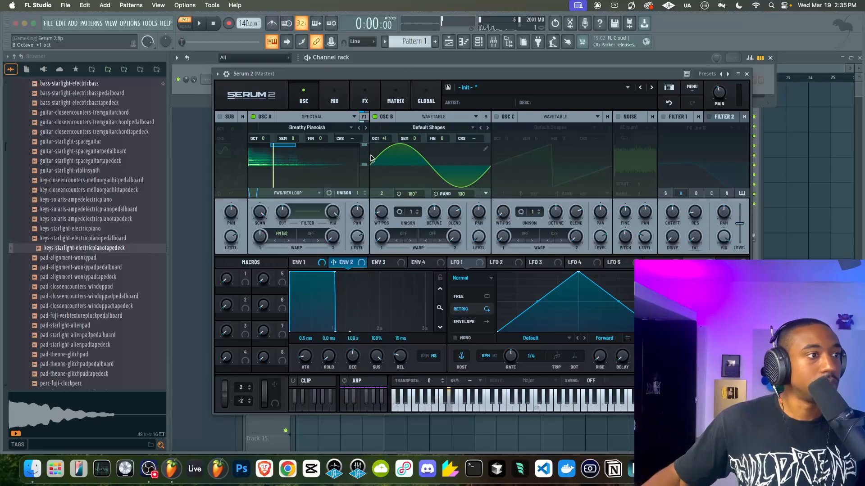
drag(383, 139, 386, 151)
Step: Set oscillator A's loop crossfade to 10% and shift its loop region so that it ends at 50%
drag(281, 146, 267, 149)
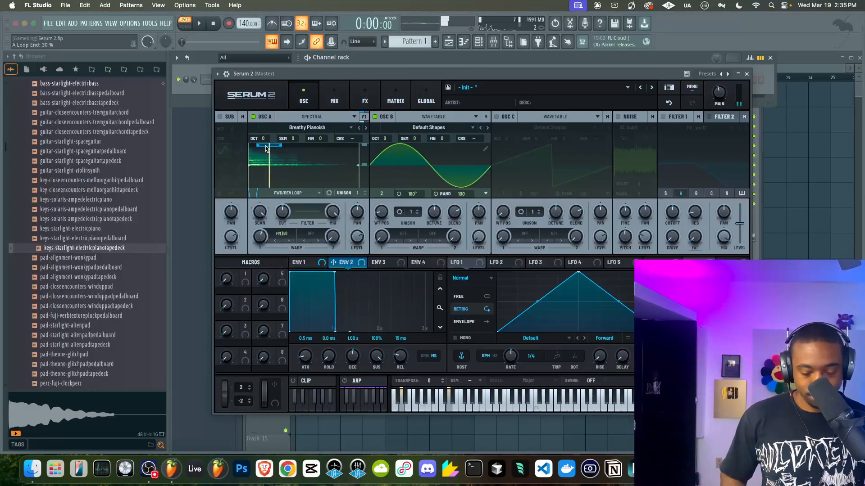
drag(257, 194, 253, 188)
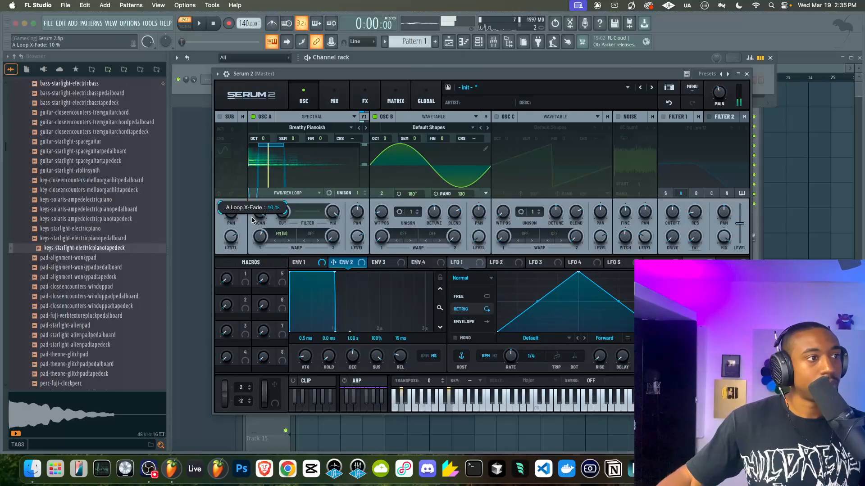
drag(253, 221, 253, 221)
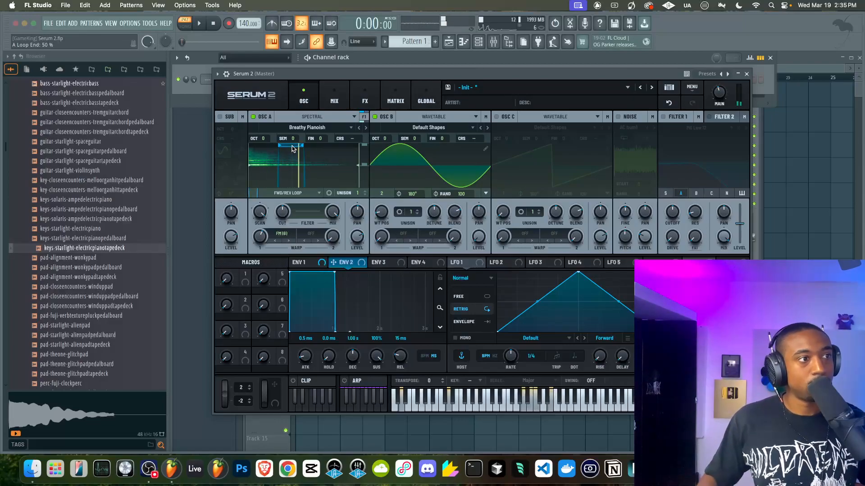
right_click(293, 149)
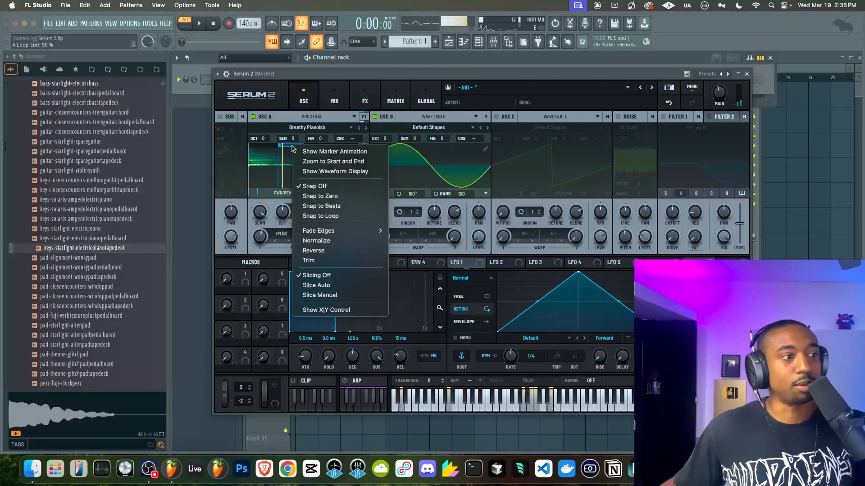
click(381, 80)
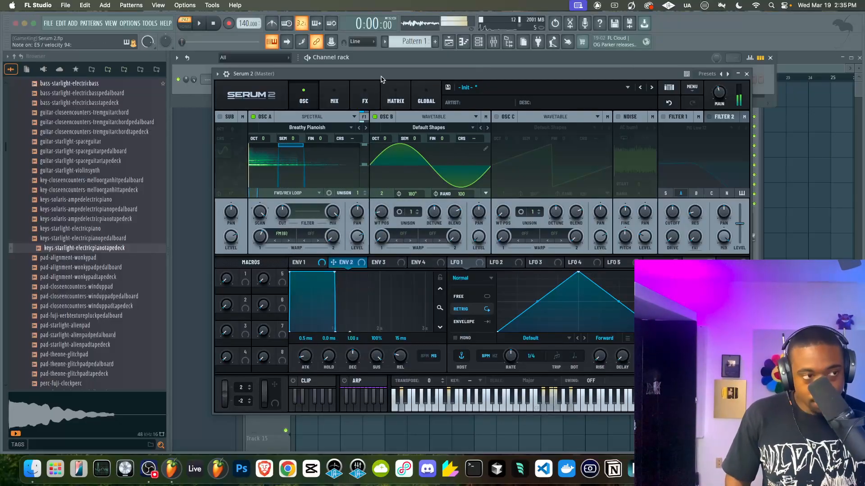
Step: Try higher unison voice counts on spectral oscillator A, settling on 4 voices
drag(359, 194, 362, 171)
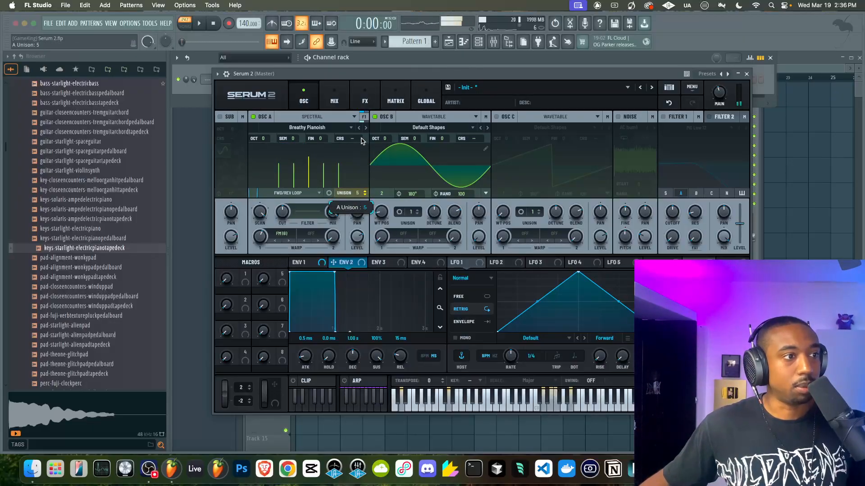
drag(359, 121, 360, 124)
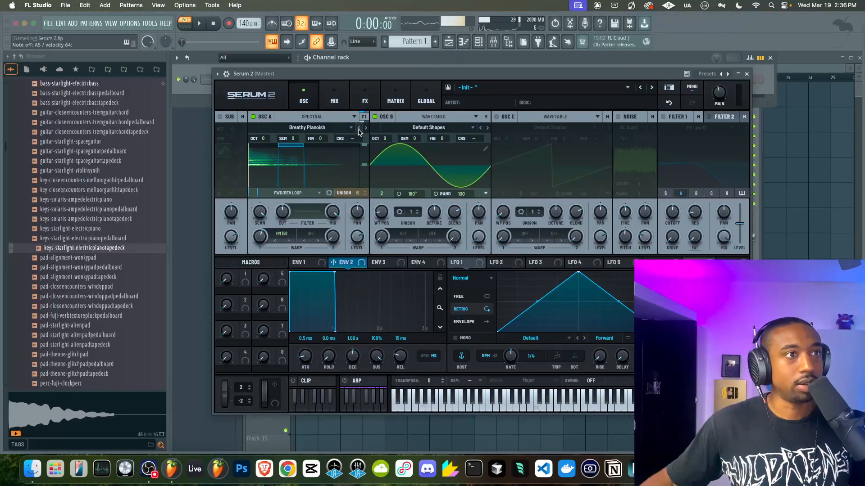
drag(358, 194, 363, 185)
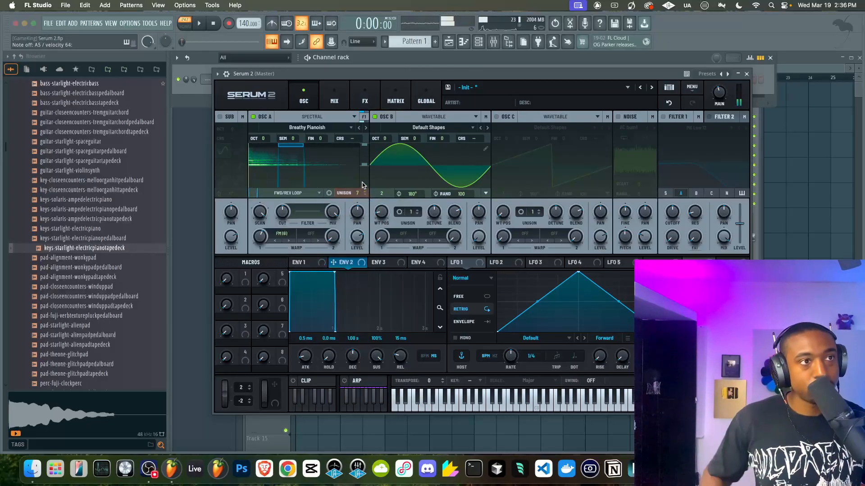
drag(362, 191, 353, 231)
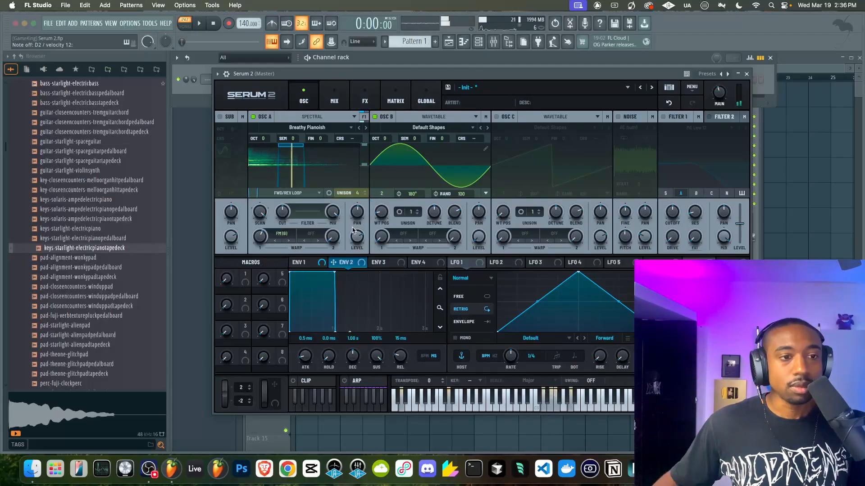
Step: Hide the browser and move the Serum 2 window into the freed space beside the webcam view
click(509, 42)
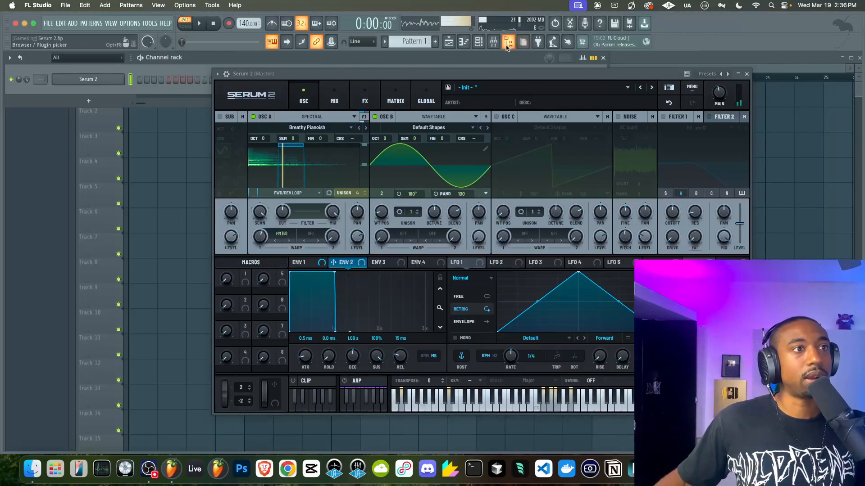
drag(465, 72, 281, 69)
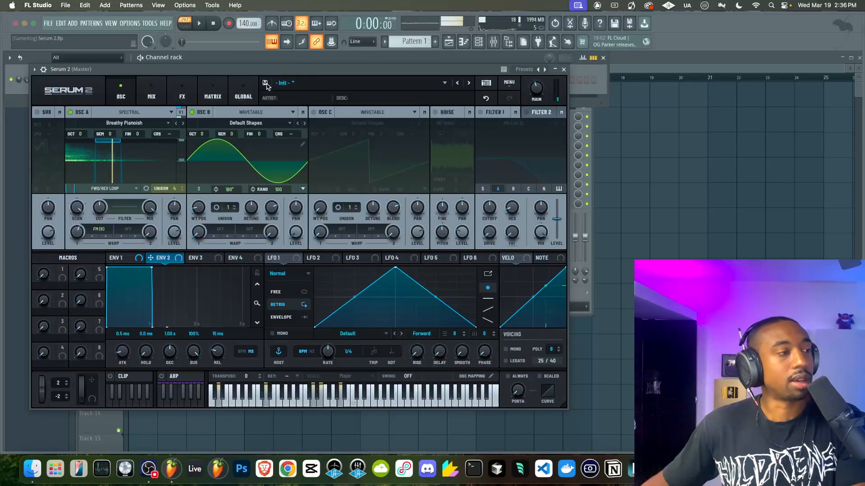
click(130, 113)
click(130, 114)
click(131, 115)
click(130, 116)
click(130, 115)
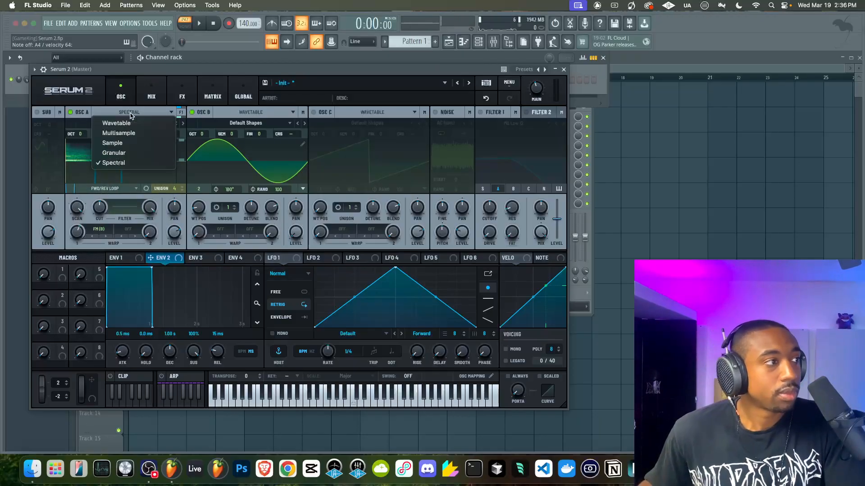
click(130, 115)
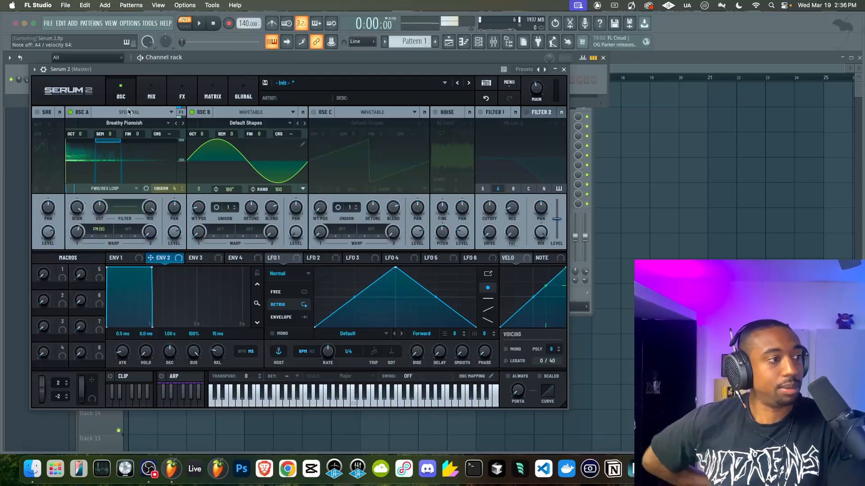
Step: Open oscillator A's spectral filter editor, lower the curve's starting point, and set the low frequency limit to 10 Hz
click(118, 213)
click(119, 209)
click(120, 209)
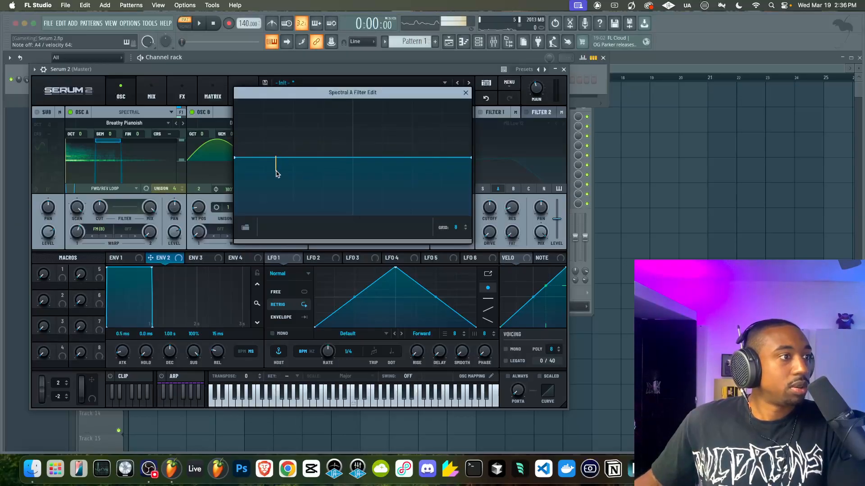
drag(234, 159, 235, 195)
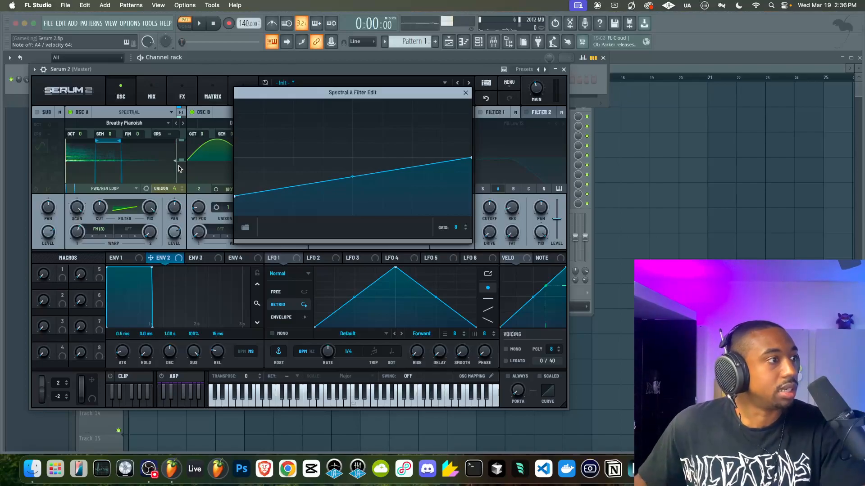
drag(181, 162, 181, 220)
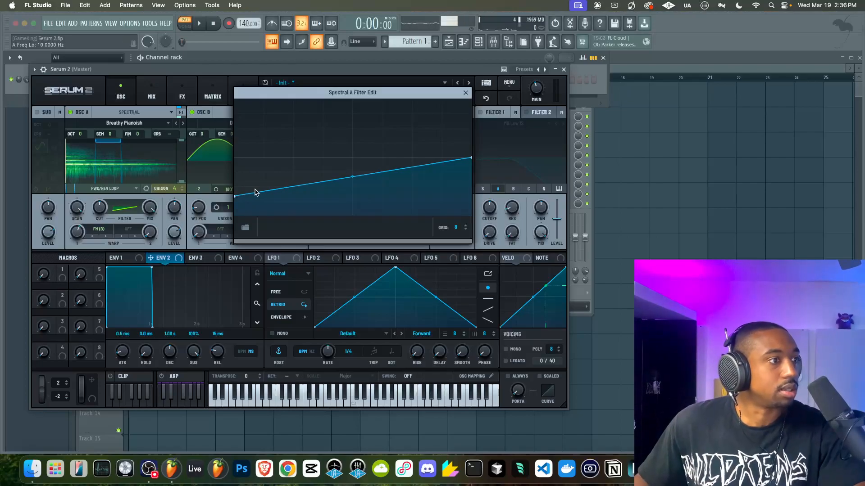
Step: Shape the spectral filter into a curved step with a point past the midpoint and boosted highs, and set its cutoff to about -17%
drag(235, 196, 275, 190)
drag(353, 174, 355, 141)
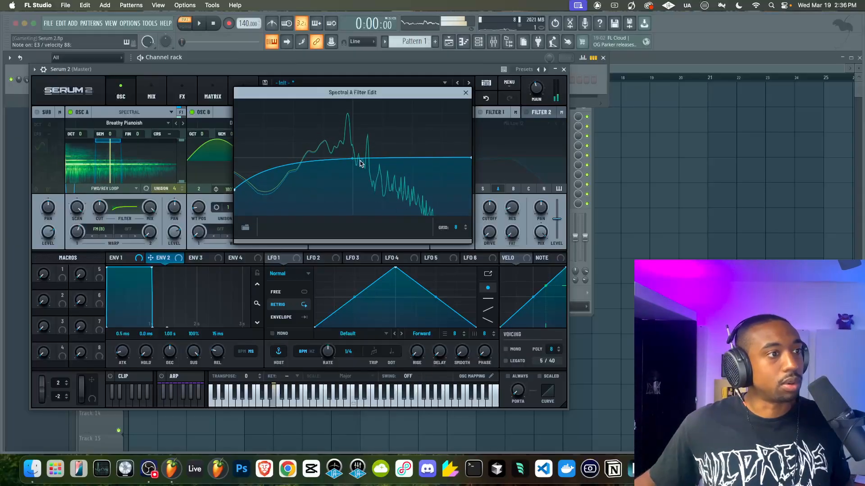
drag(302, 173, 332, 190)
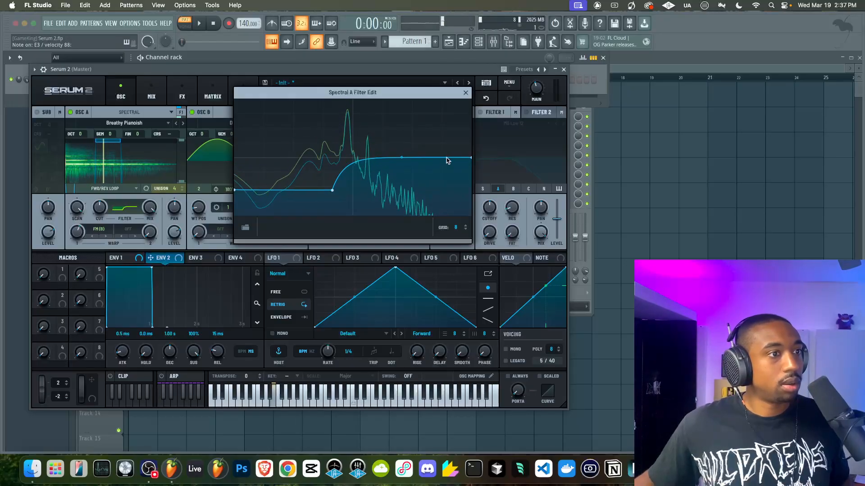
drag(468, 160, 441, 118)
drag(334, 191, 373, 171)
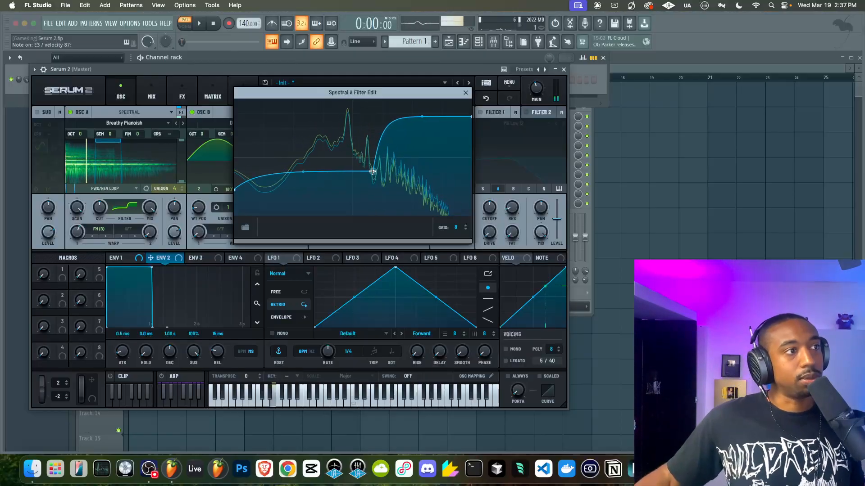
click(466, 92)
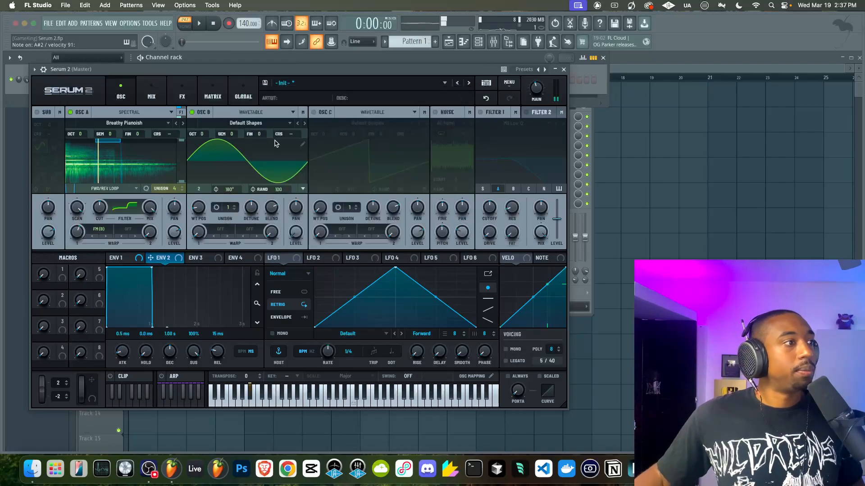
mouse_move(106, 215)
mouse_down()
mouse_move(96, 246)
mouse_move(100, 212)
mouse_move(98, 218)
mouse_up()
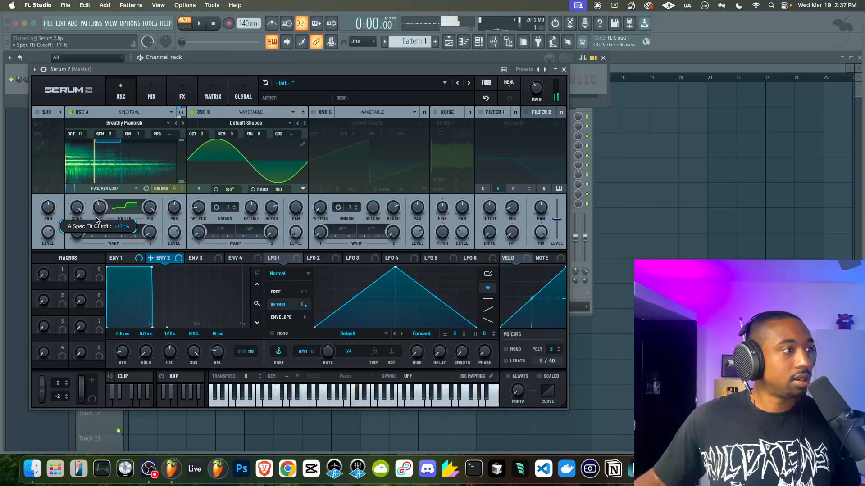
Step: Try different mix and cutoff amounts on oscillator A's spectral filter
drag(150, 208, 103, 289)
drag(149, 207, 150, 153)
drag(96, 204, 98, 223)
Step: Reset oscillator A's spectral filter cutoff to its default and assign LFO 1 to modulate the filter mix
right_click(99, 211)
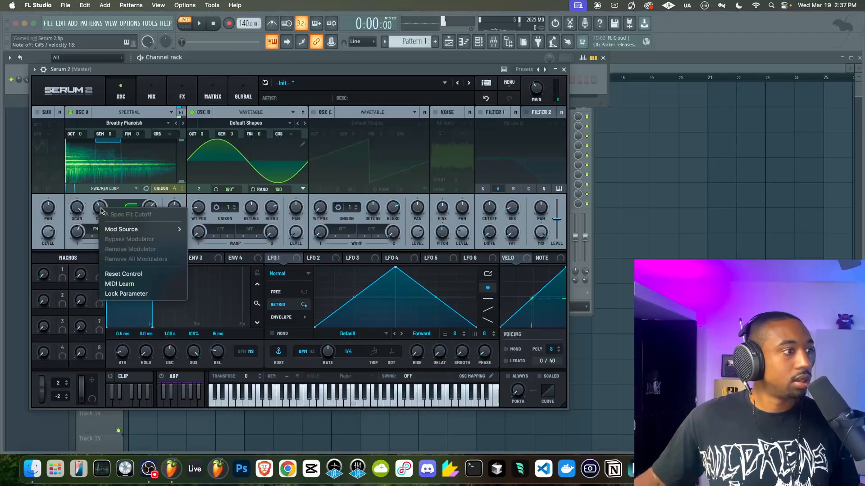
click(123, 274)
drag(150, 208, 152, 189)
drag(276, 257, 150, 208)
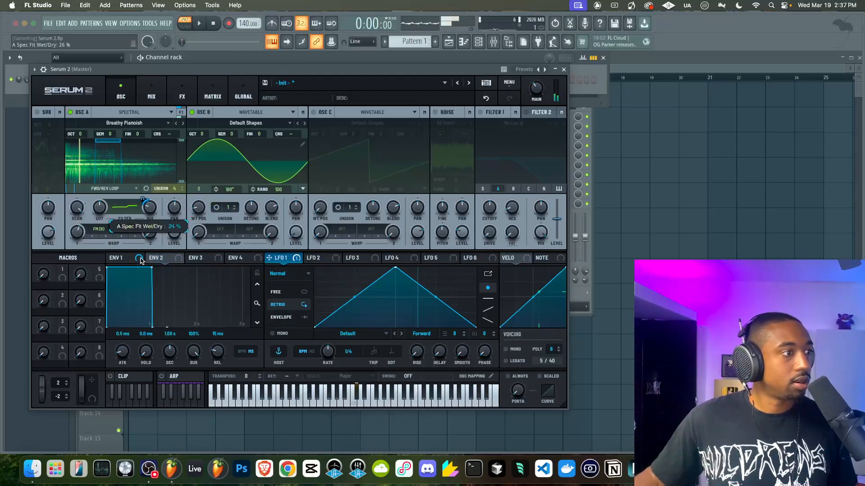
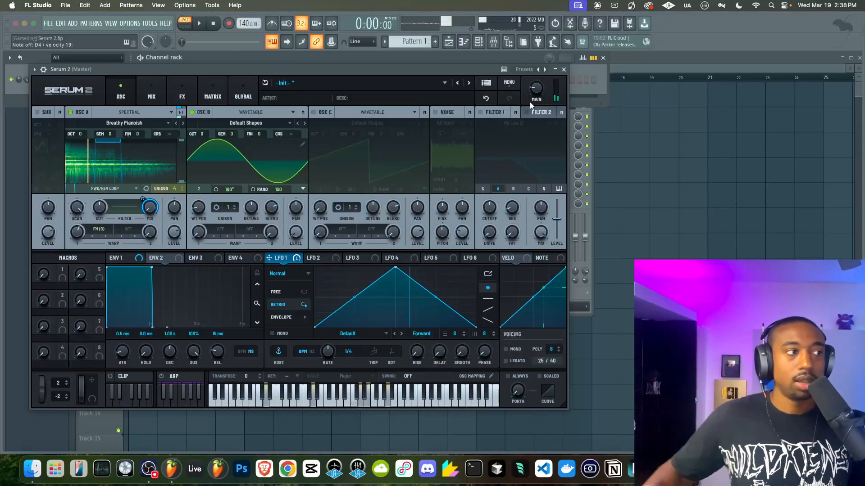
Step: Switch oscillator A from Spectral to Wavetable mode and open its wavetable editor
click(137, 113)
click(137, 113)
click(137, 113)
click(138, 116)
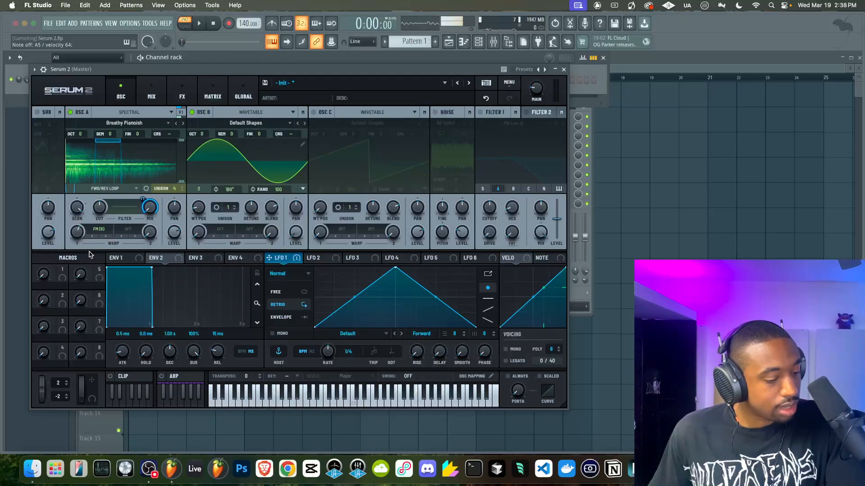
click(135, 113)
click(131, 120)
click(180, 146)
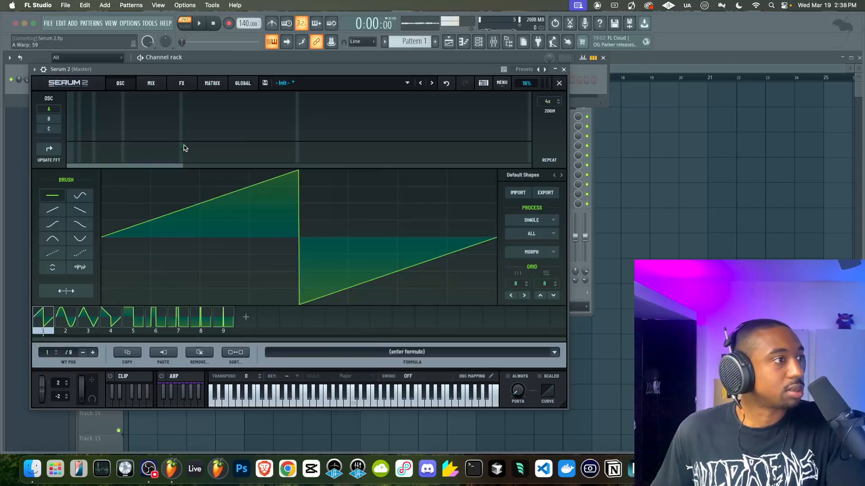
Step: Draw levels for the first six harmonic bins of wavetable frame 1, and clear all but bin 1 to leave a sine
click(70, 105)
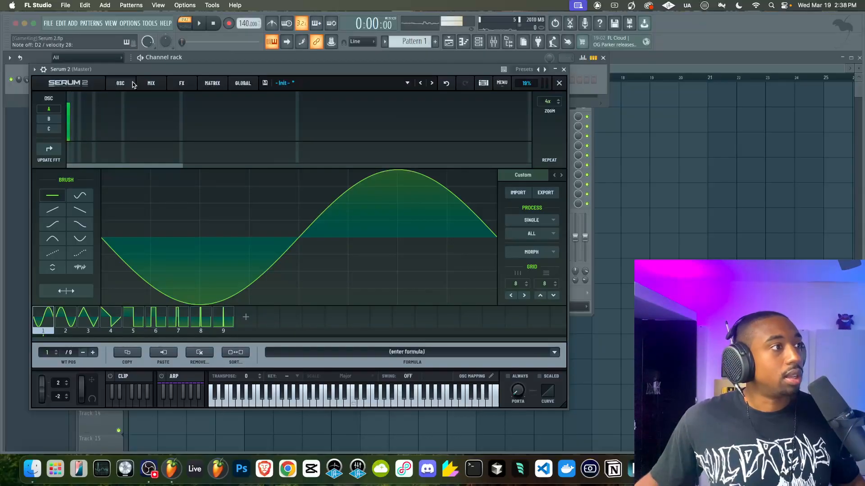
click(75, 115)
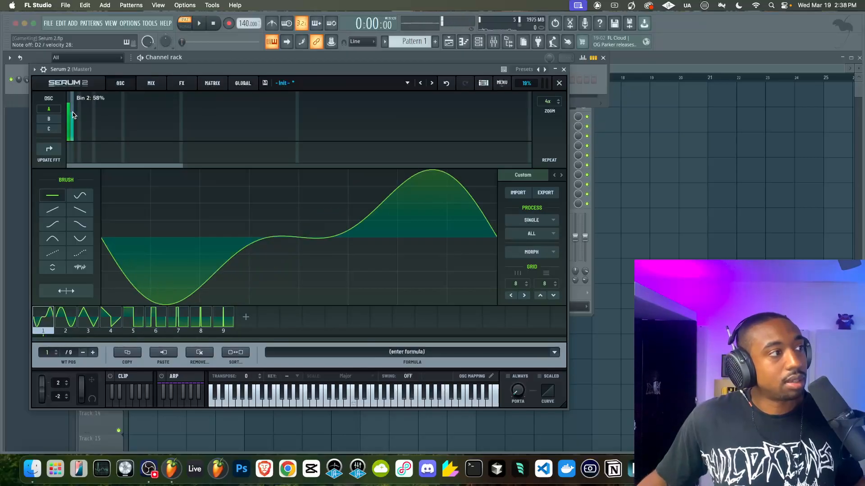
click(79, 117)
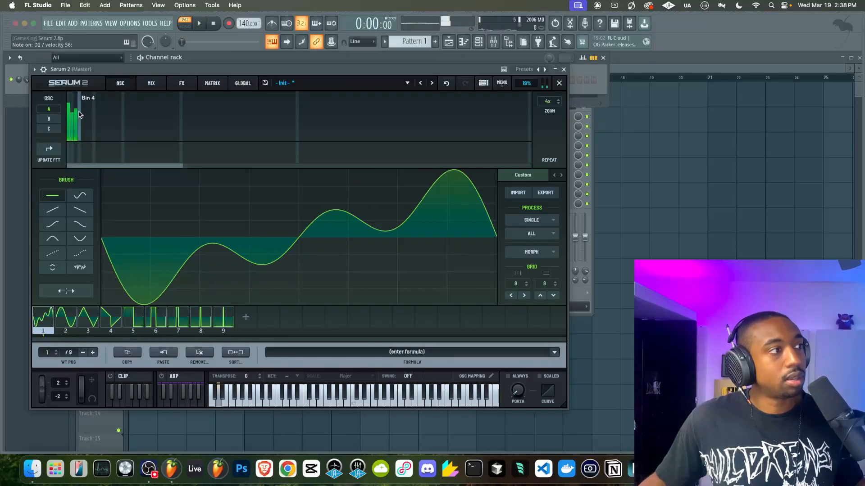
click(82, 117)
click(85, 118)
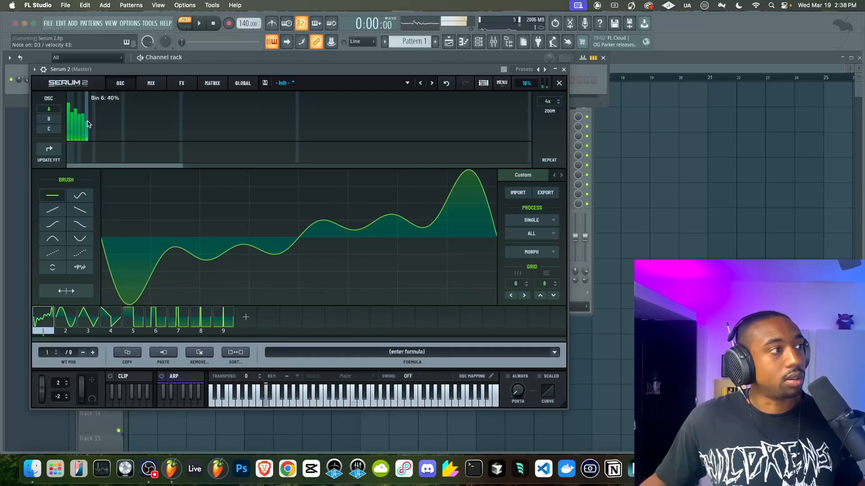
click(89, 119)
mouse_move(76, 128)
mouse_down()
mouse_move(96, 141)
mouse_move(77, 145)
mouse_move(96, 147)
mouse_up()
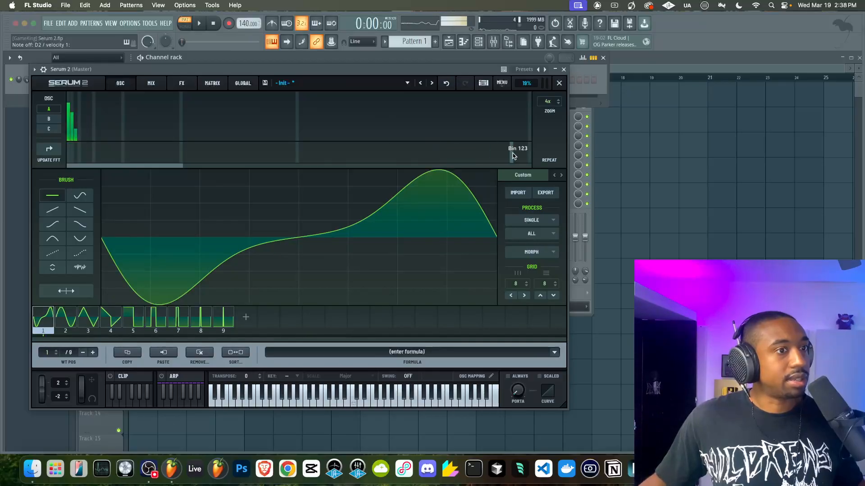
drag(79, 141, 73, 146)
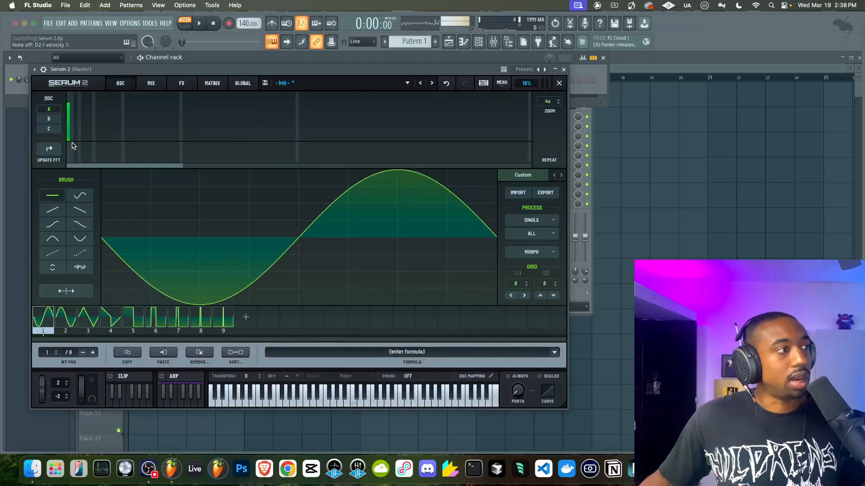
Step: Try phase shifts on harmonic bin 1 and an added second harmonic in bin 2 of frame 1
click(69, 154)
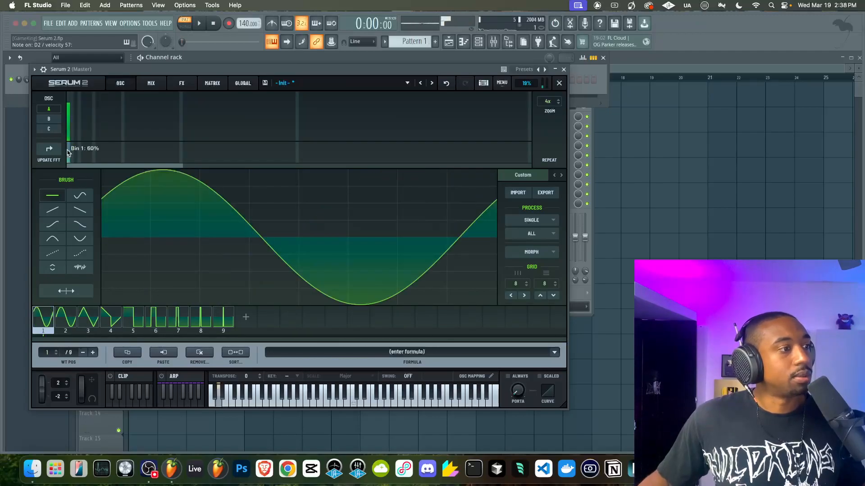
drag(68, 154, 69, 187)
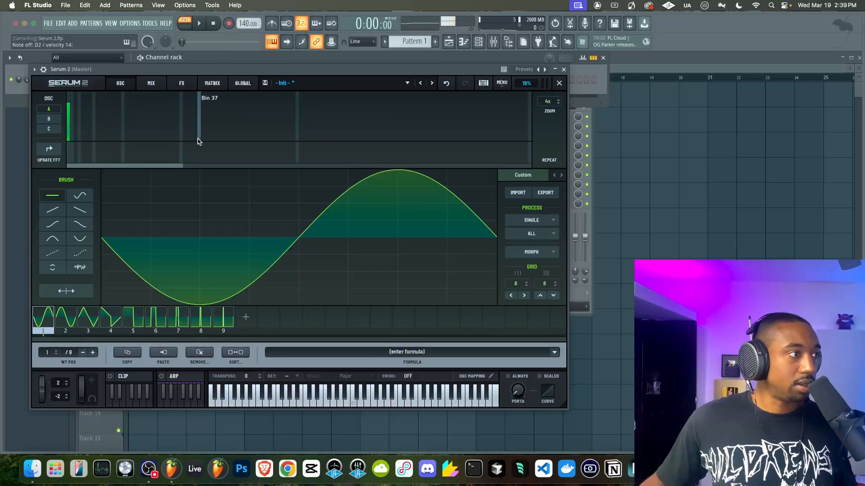
click(69, 152)
mouse_move(68, 165)
mouse_down()
mouse_move(69, 154)
mouse_move(69, 170)
mouse_up()
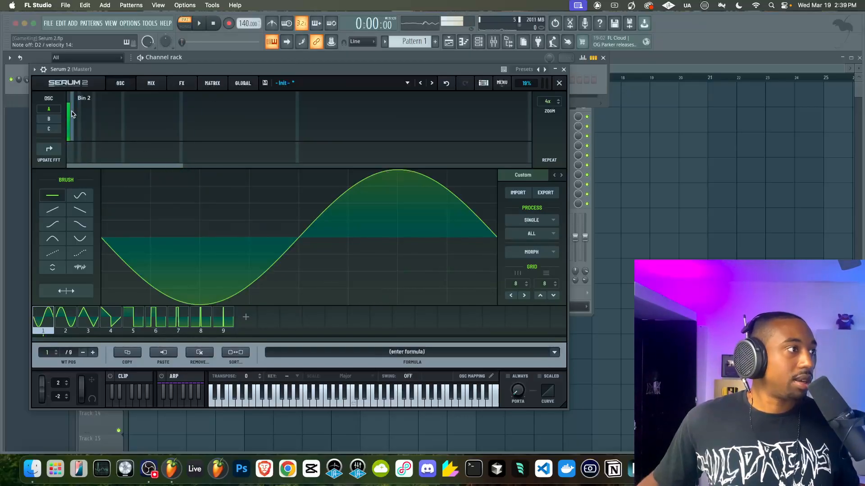
click(73, 111)
drag(73, 112, 73, 146)
Step: Return to the oscillator page and raise oscillator B's octave to +1
click(120, 84)
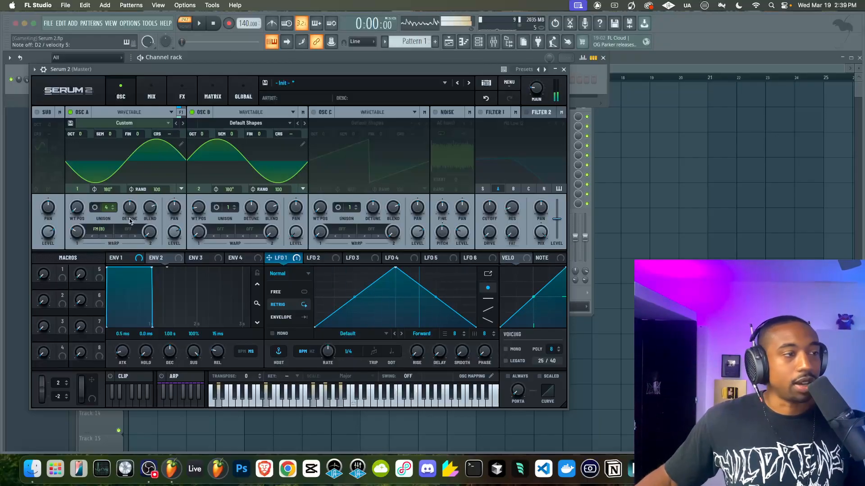
drag(201, 134, 204, 126)
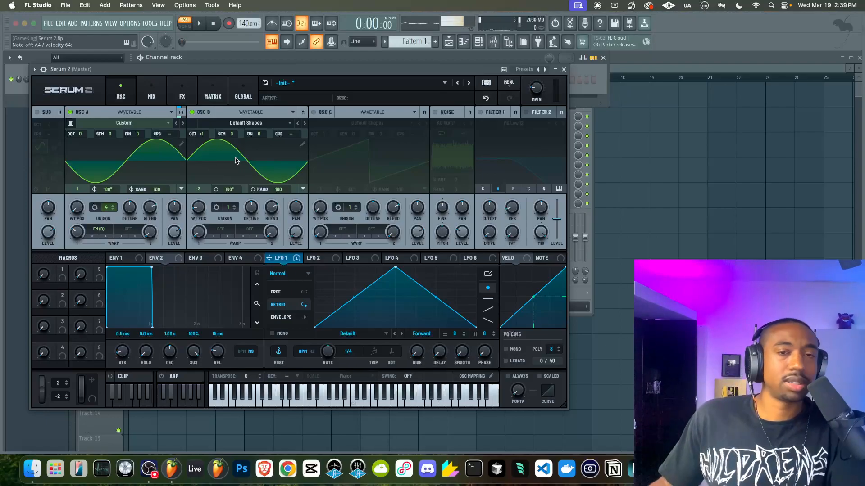
click(213, 92)
click(76, 159)
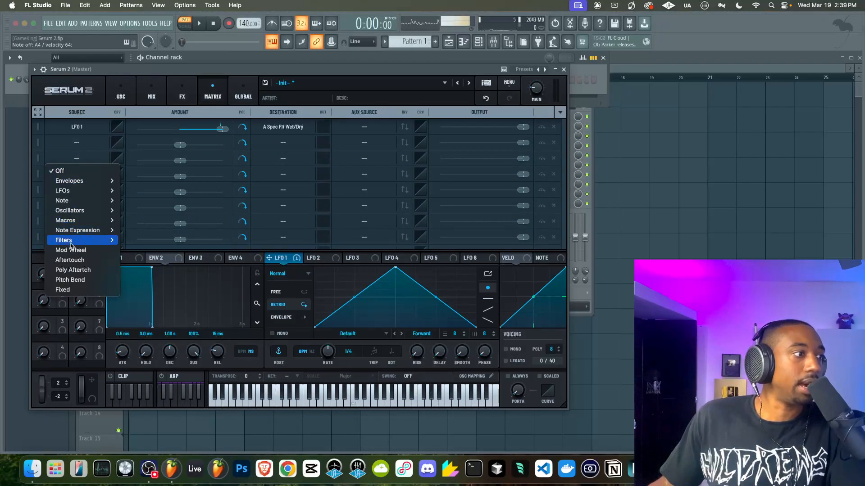
click(131, 99)
click(128, 96)
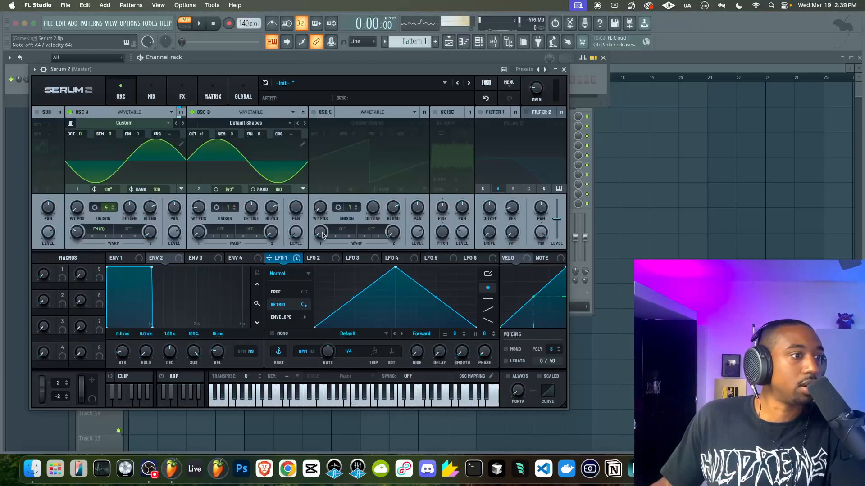
Step: Set LFO 1's type to Chaos: Lorenz, assign its X output to oscillator A's FM warp at 37%, and check the routing in the modulation matrix
click(306, 274)
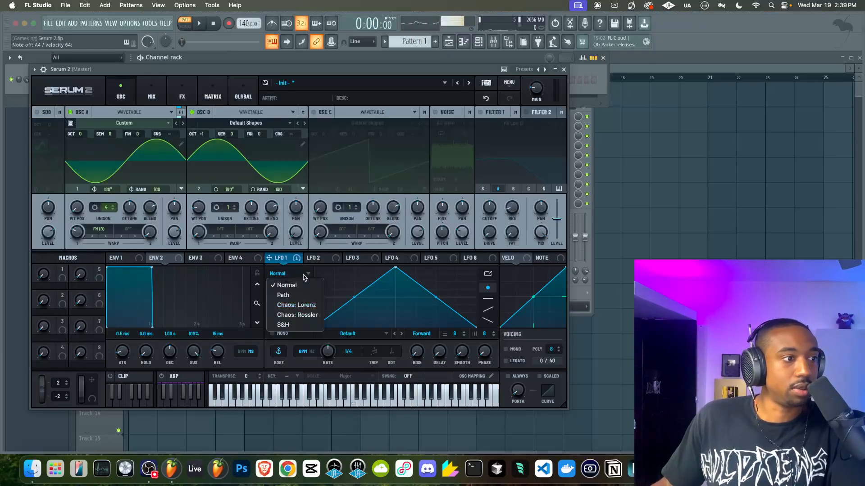
click(295, 306)
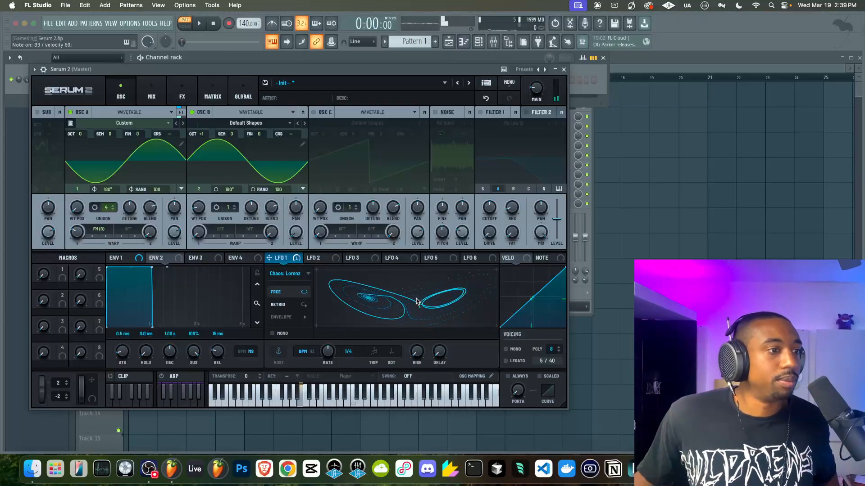
mouse_move(295, 262)
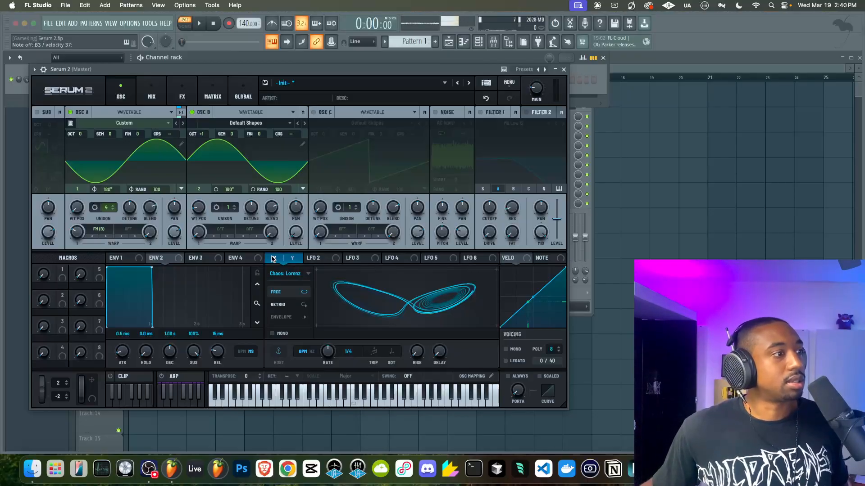
drag(272, 258, 68, 240)
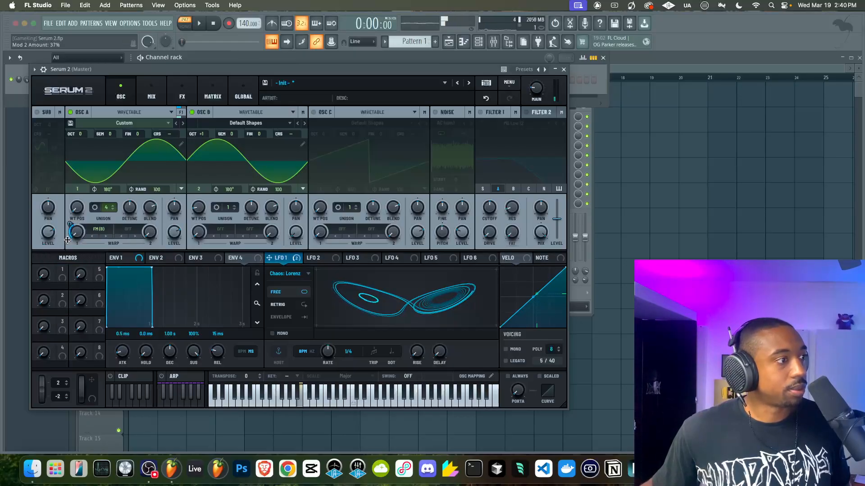
mouse_move(74, 235)
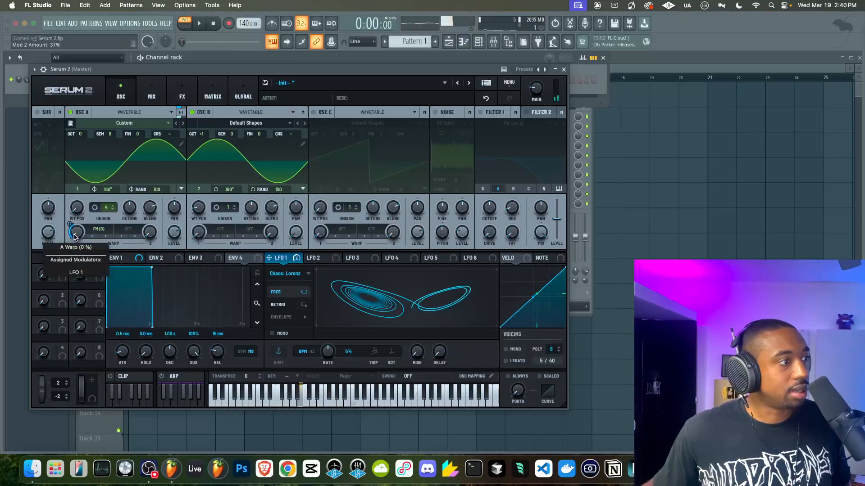
click(213, 92)
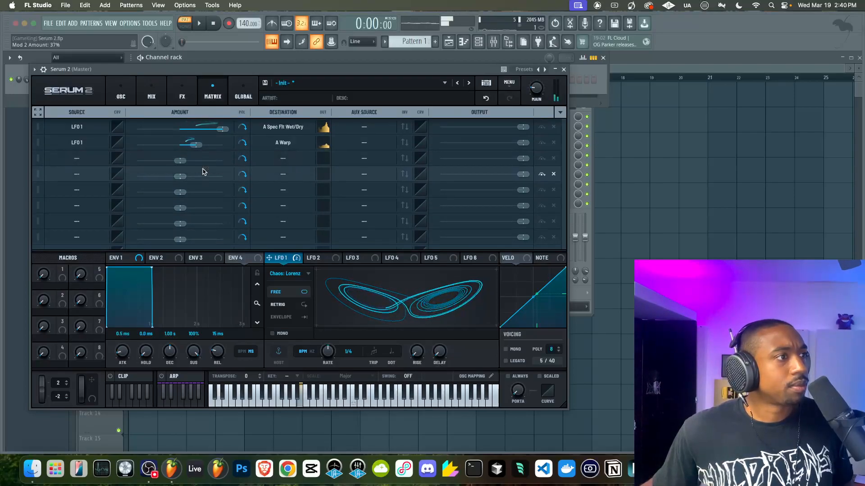
mouse_move(184, 143)
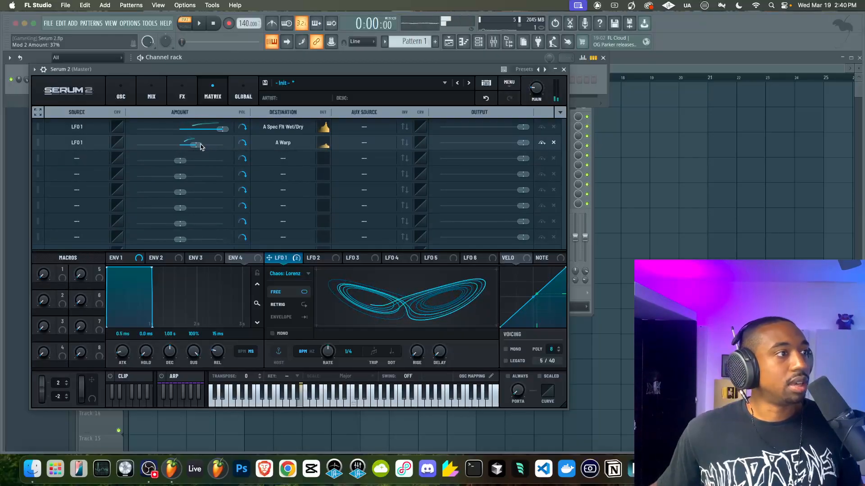
click(124, 99)
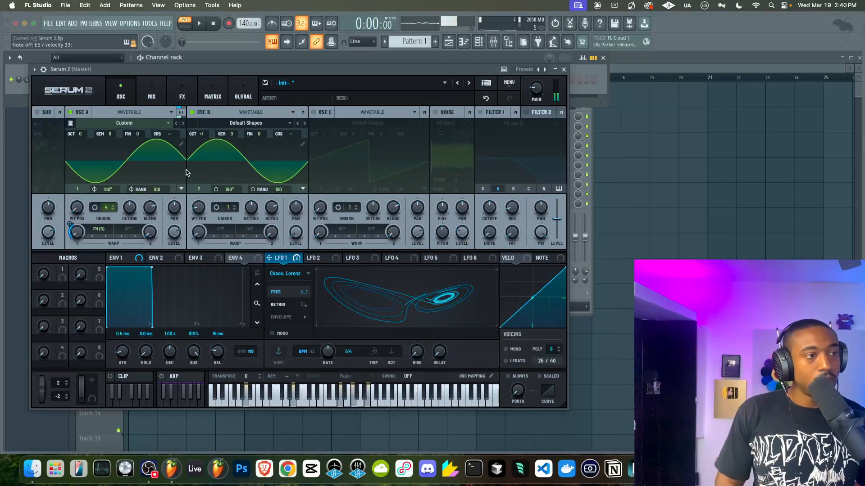
Step: Lower oscillator A's unison detune and adjust the main output volume
drag(203, 134, 203, 129)
mouse_move(78, 225)
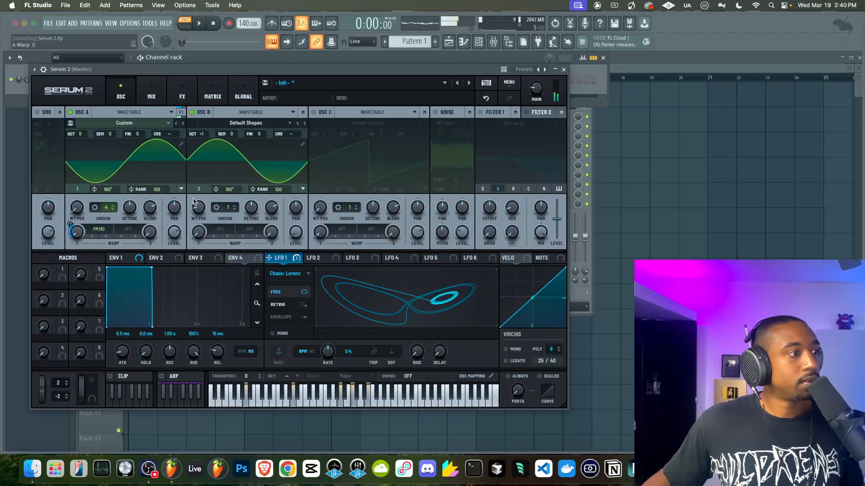
drag(130, 210, 116, 235)
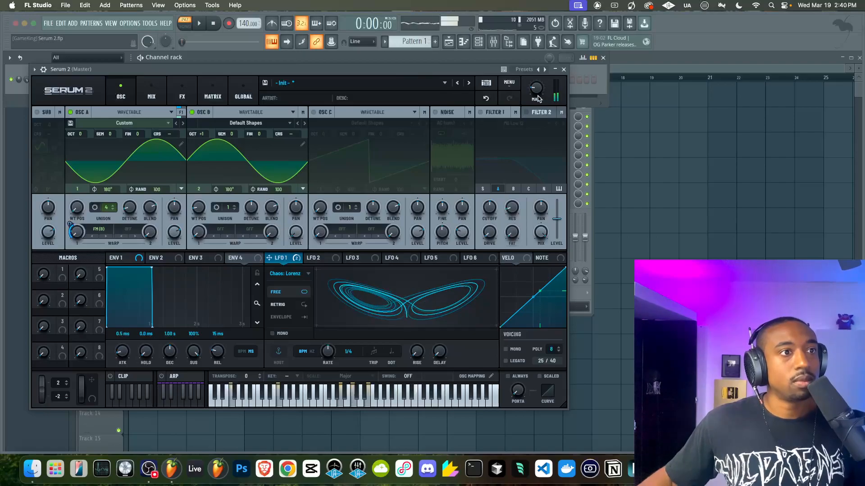
drag(538, 90, 538, 86)
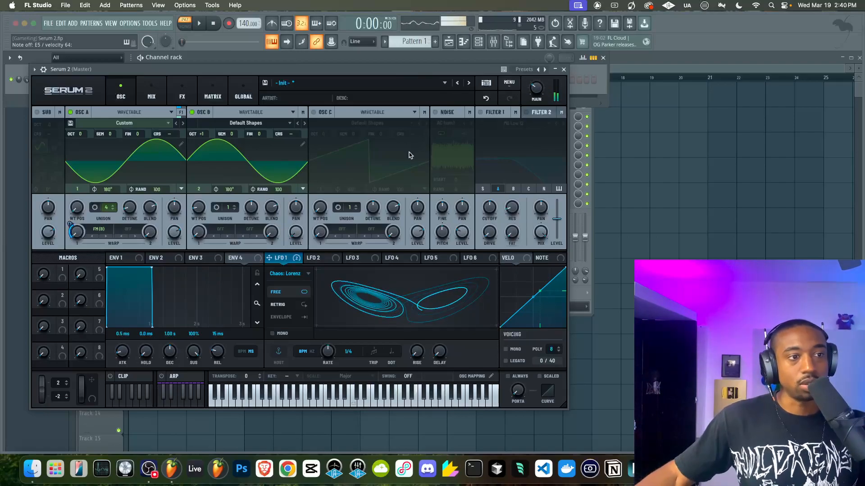
Step: Try the Chaos: Rossler type on LFO 1 and return it to Chaos: Lorenz
click(298, 273)
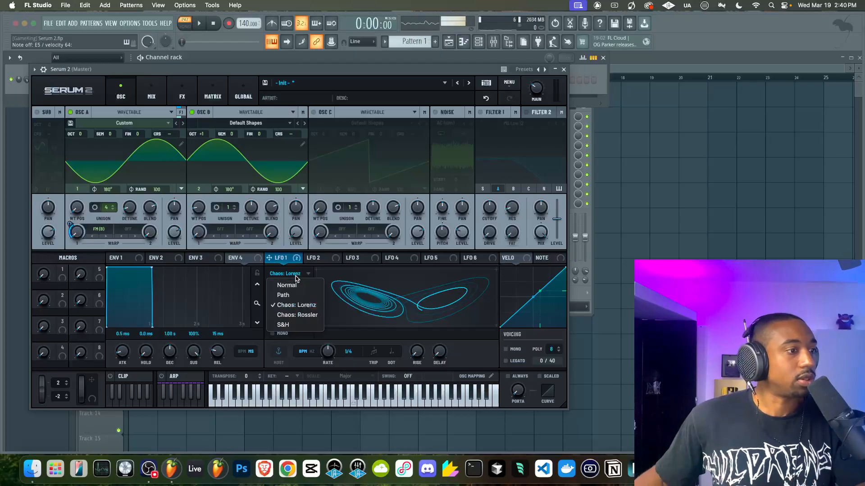
click(296, 315)
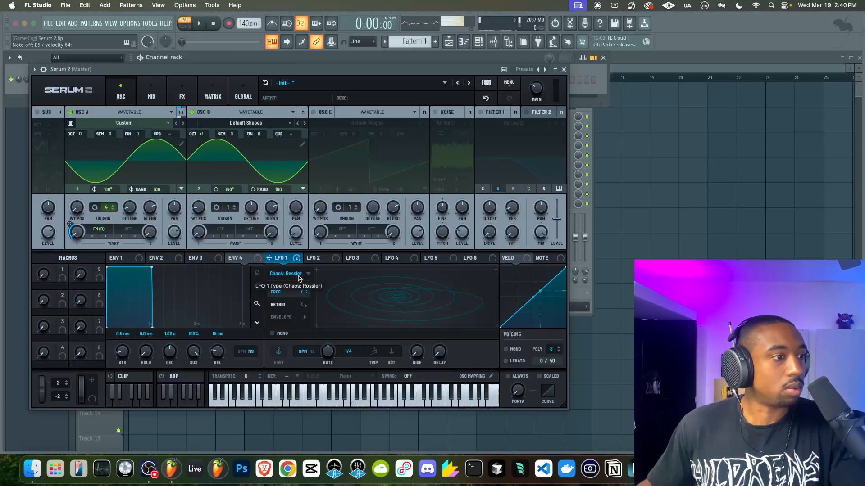
click(299, 274)
click(300, 304)
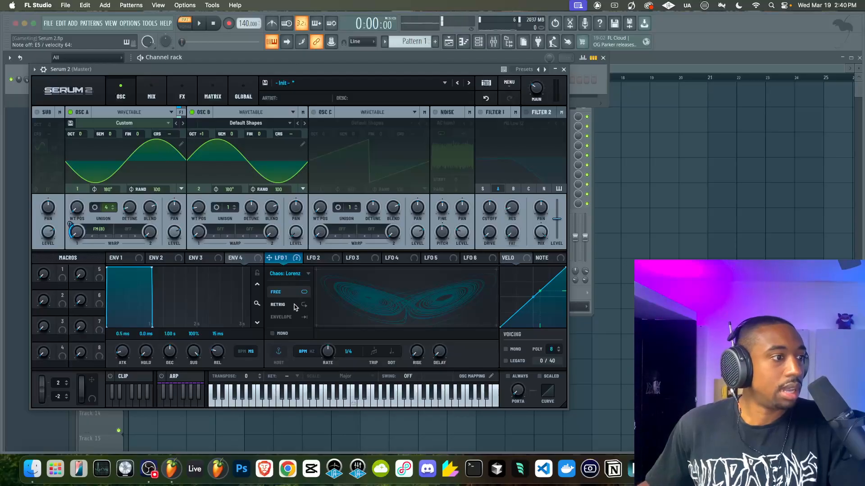
Step: Set LFO 1's type to Path and select the closed-loop path mode
click(291, 275)
click(297, 295)
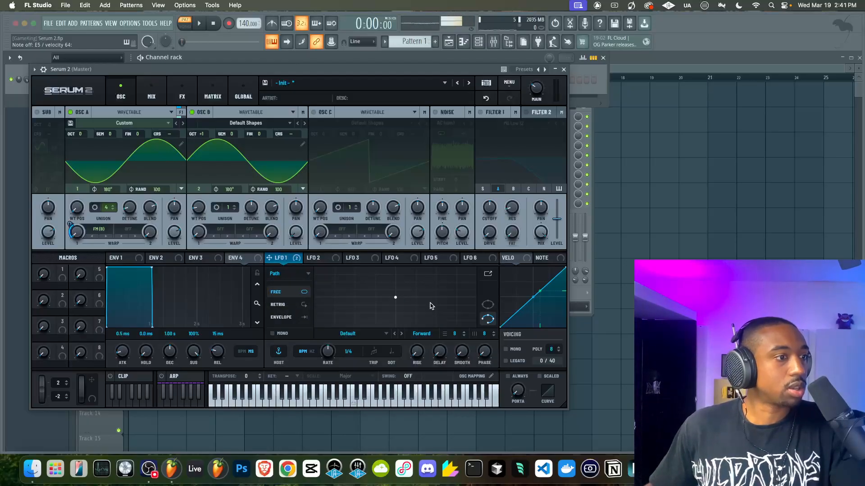
click(289, 274)
click(487, 308)
click(488, 308)
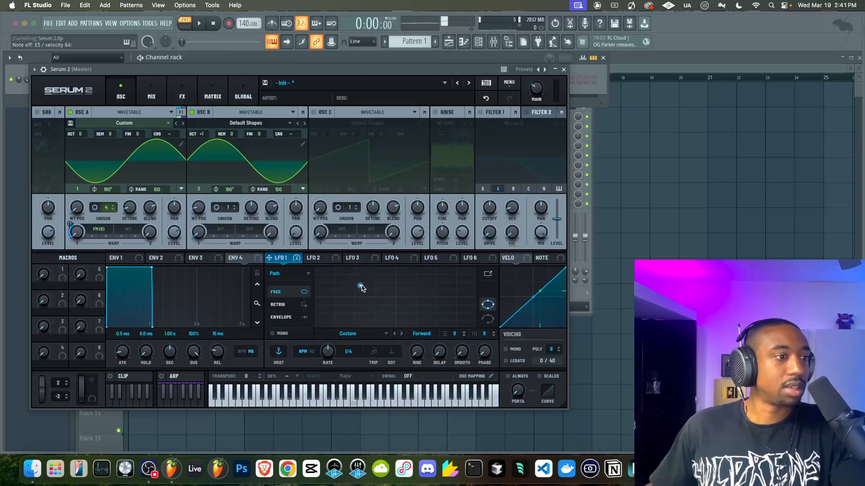
Step: Draw an irregular closed path for LFO 1 by adding points around the centre of its grid
click(359, 310)
click(408, 286)
click(423, 311)
click(389, 300)
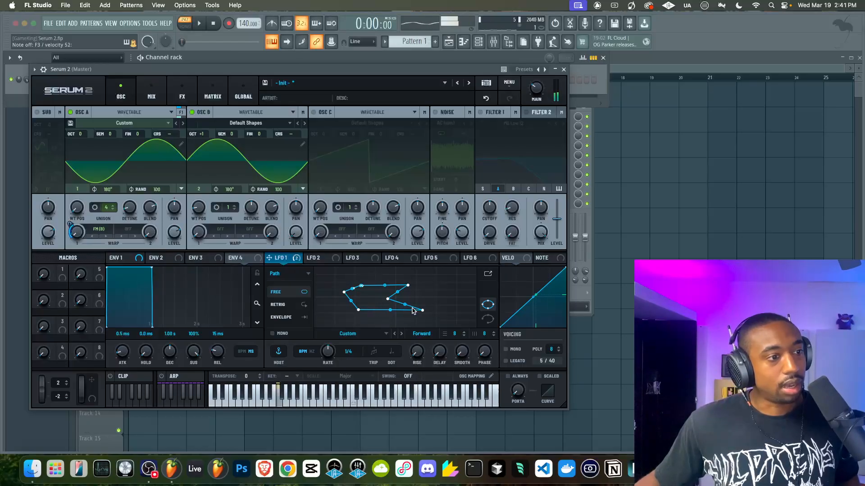
Step: Add two more outer points to LFO 1's closed path and switch it to the open path mode
click(444, 293)
click(390, 275)
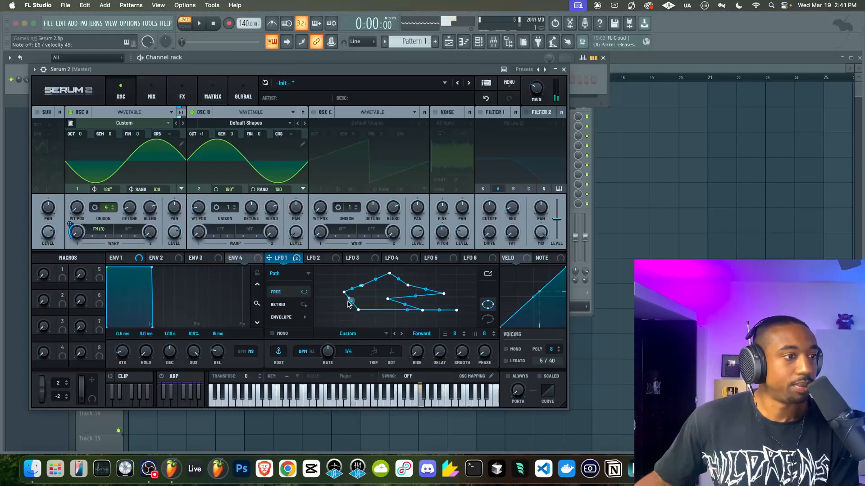
click(488, 320)
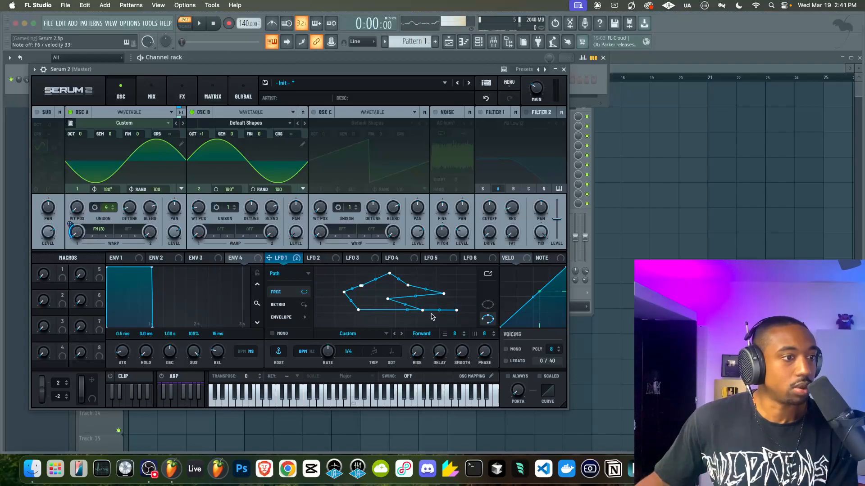
Step: Add a point at the upper right of LFO 1's path and remove two existing points near its right edge
double_click(430, 274)
double_click(443, 294)
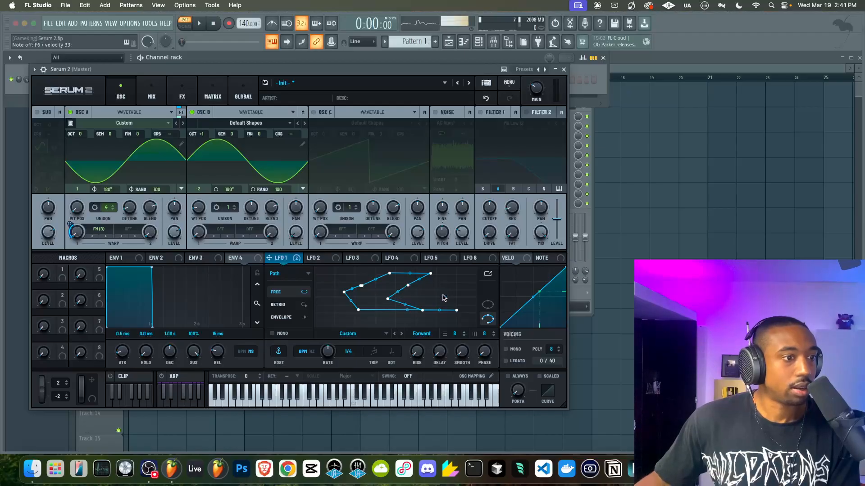
right_click(408, 285)
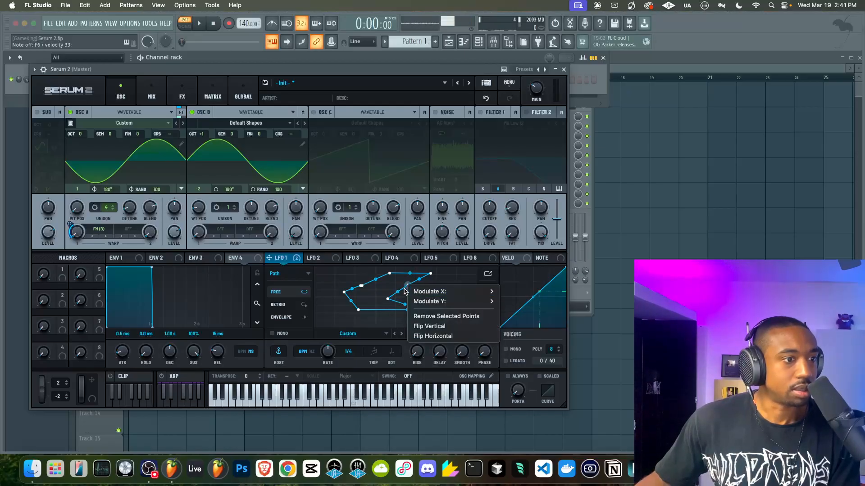
click(445, 318)
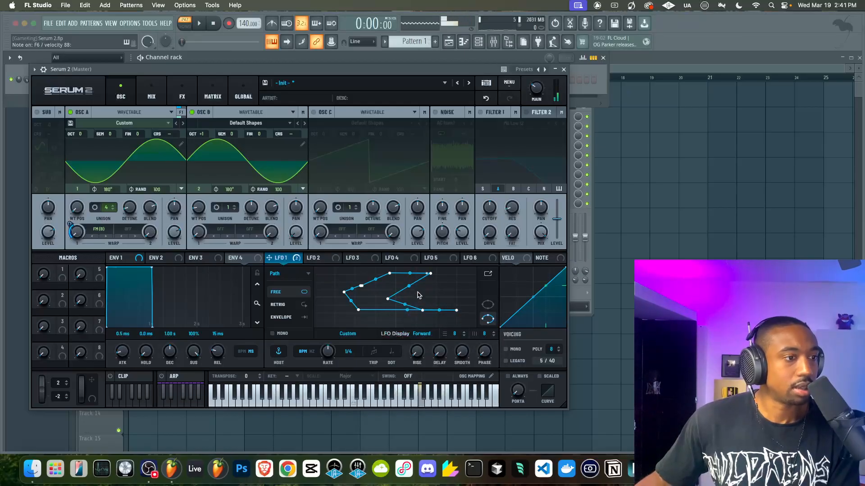
Step: Move the path's outer right end point down to the bottom centre of the grid, keeping LFO 1's type at Path
click(297, 279)
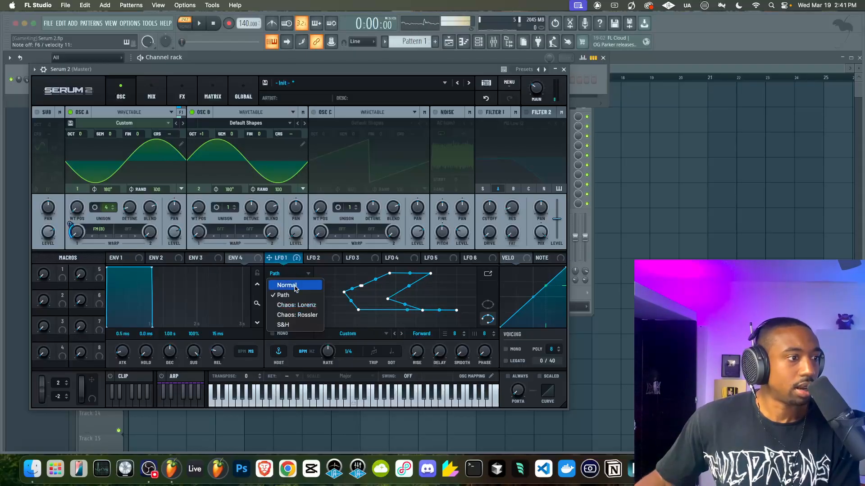
click(288, 298)
click(287, 280)
click(288, 292)
drag(454, 312, 396, 324)
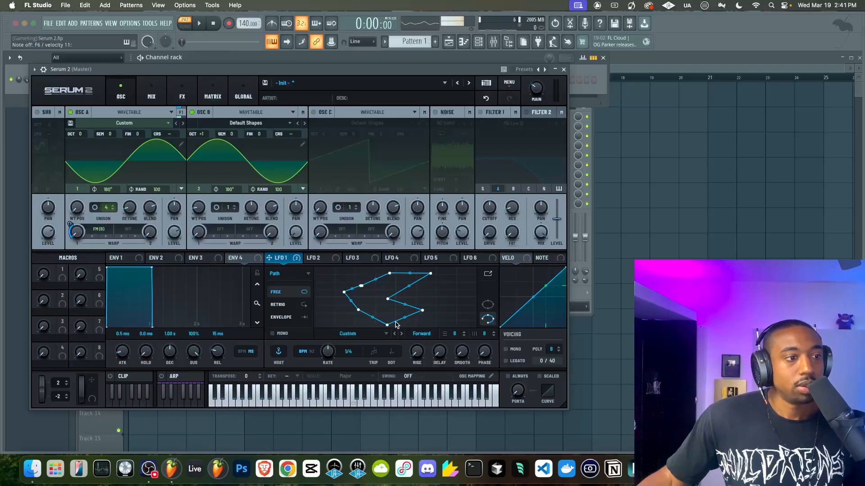
right_click(422, 311)
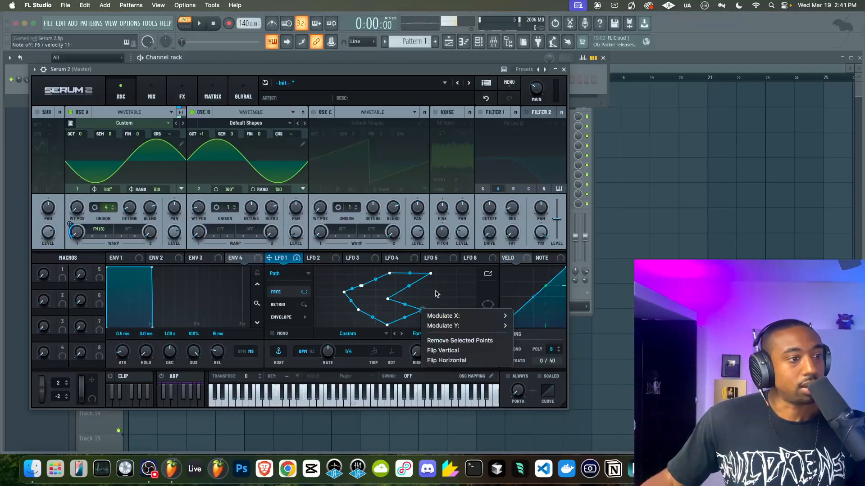
click(436, 293)
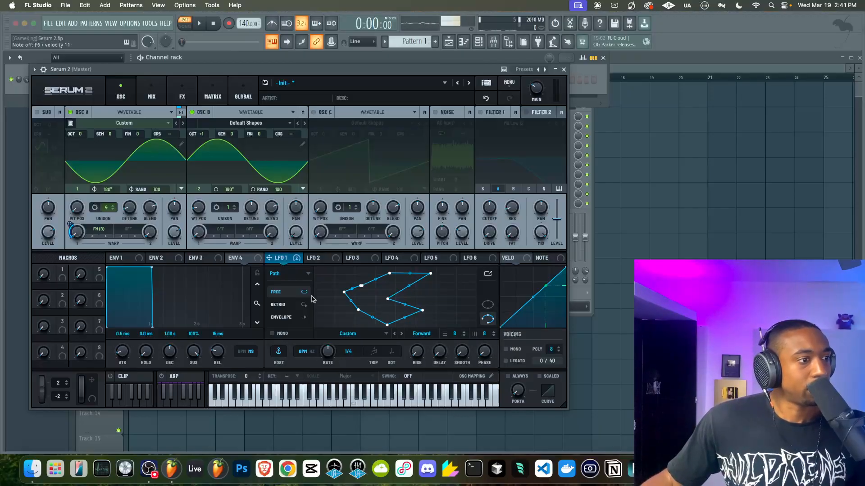
click(307, 277)
click(308, 277)
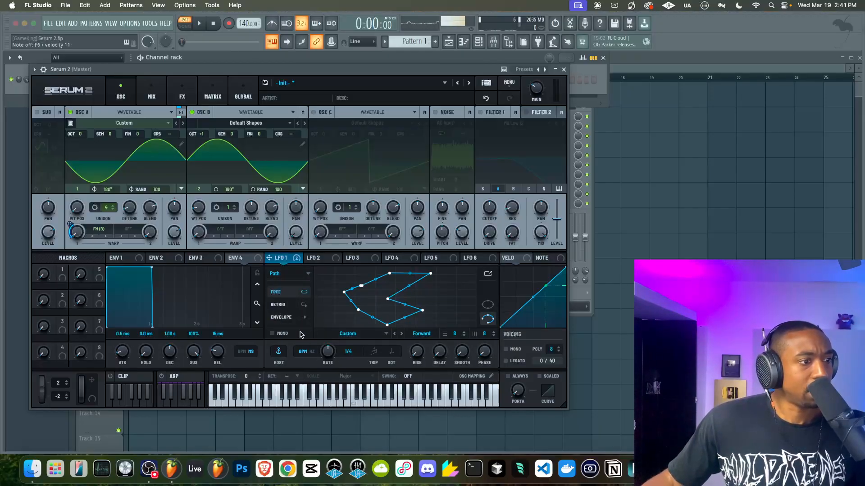
Step: Load the factory path Init for LFO 1 and set it to the open path mode
click(359, 335)
mouse_move(356, 351)
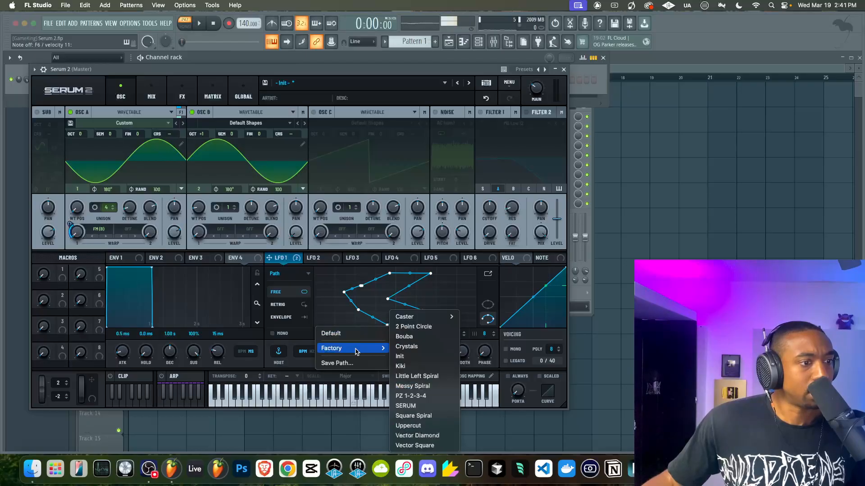
click(401, 356)
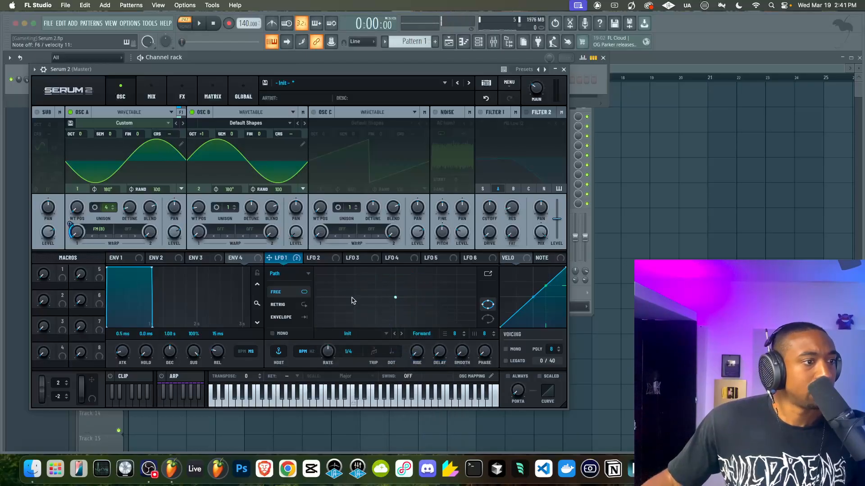
click(487, 319)
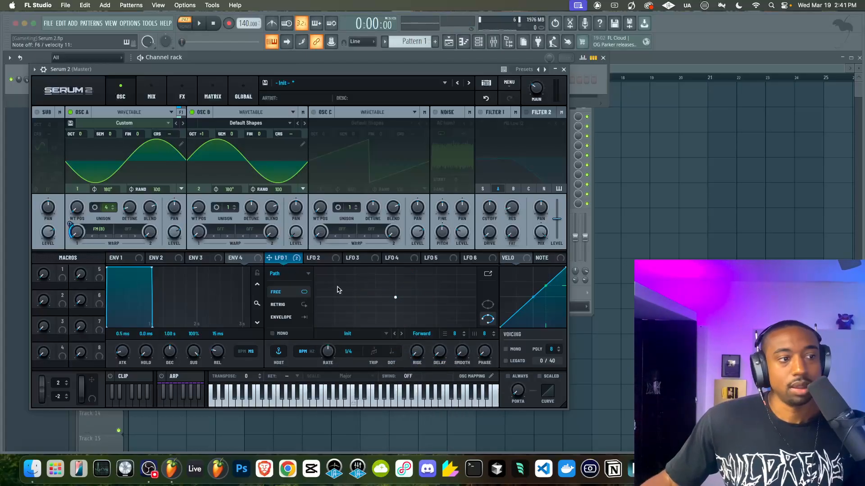
Step: Draw an open, folded path for LFO 1 by adding points across the middle and upper part of its grid
double_click(387, 282)
double_click(407, 295)
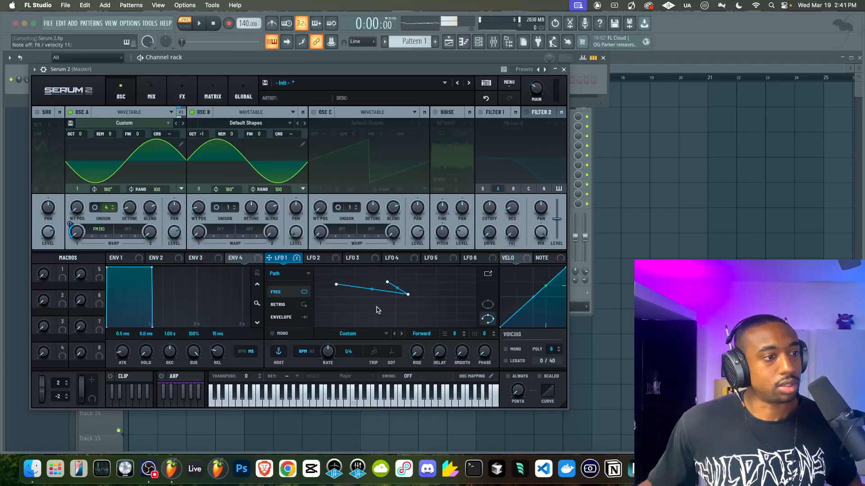
double_click(358, 294)
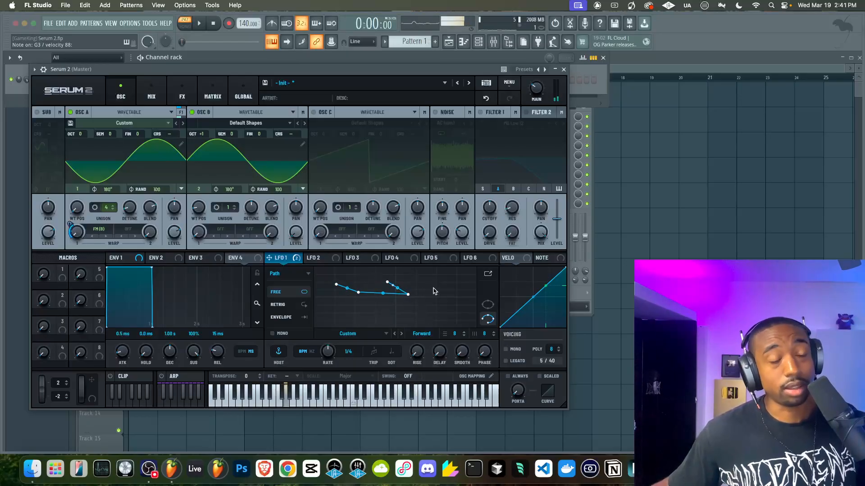
double_click(445, 293)
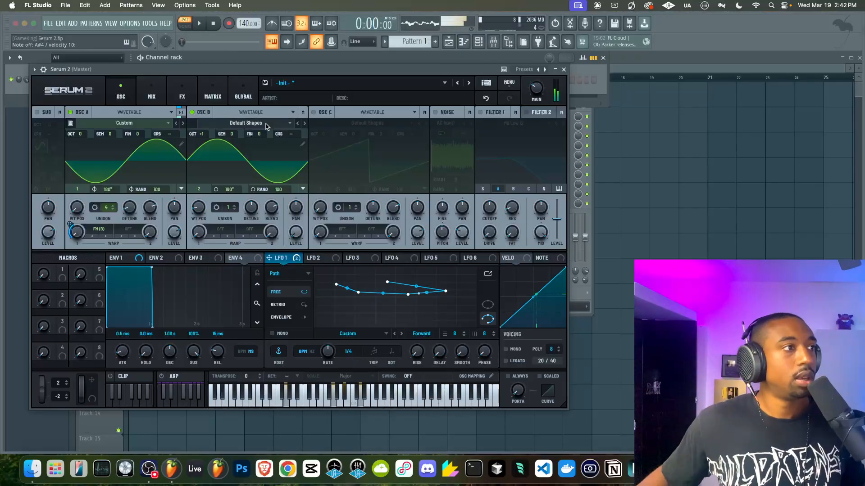
Step: Route LFO 1 to A Pan in the third row of the modulation matrix
click(212, 93)
click(80, 158)
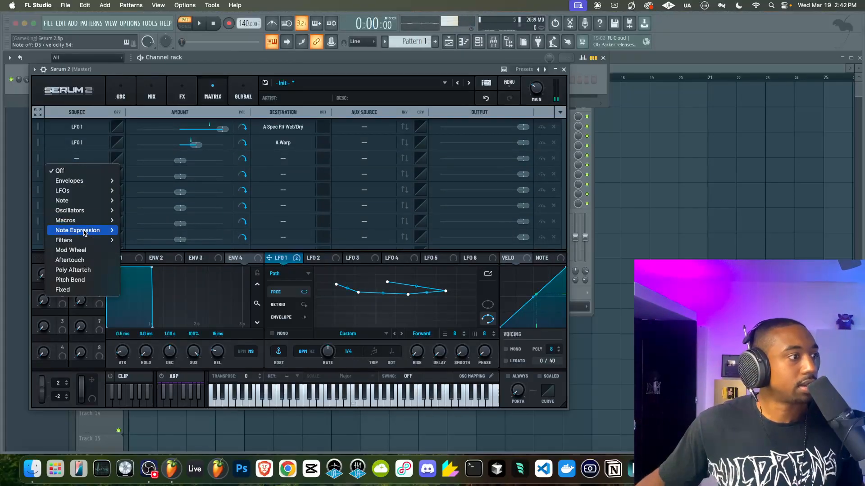
mouse_move(83, 221)
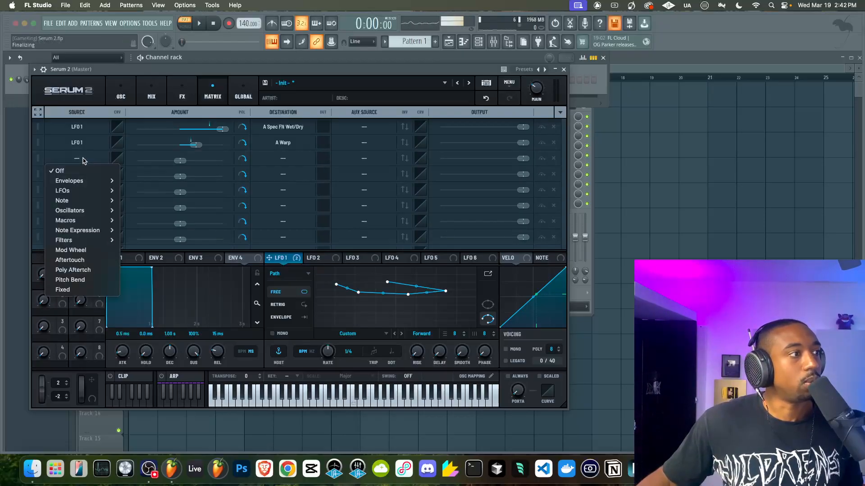
click(138, 194)
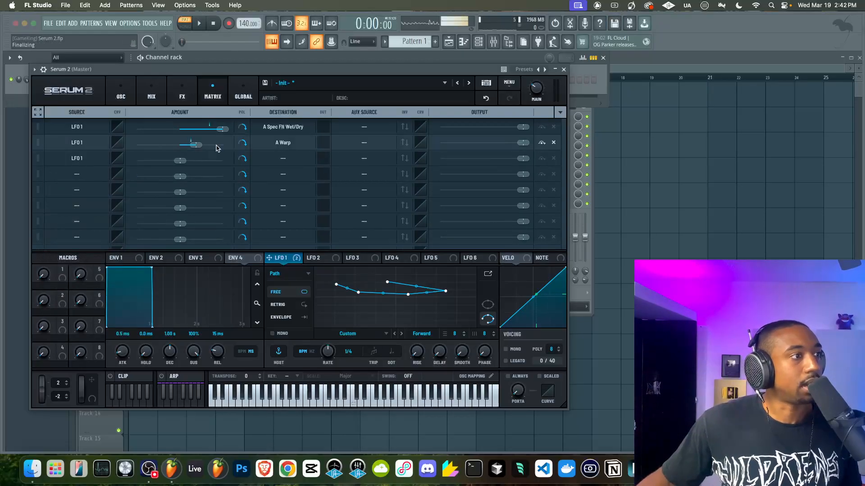
click(281, 159)
mouse_move(293, 180)
click(355, 190)
Step: Raise the LFO 1 to A Pan amount to maximum with bipolar polarity, and return to the oscillator page
drag(180, 160, 258, 163)
click(244, 160)
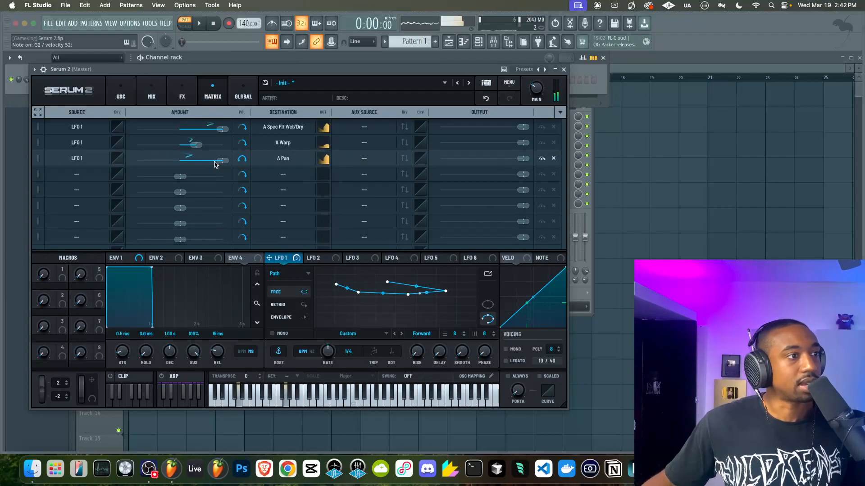
click(89, 161)
click(88, 161)
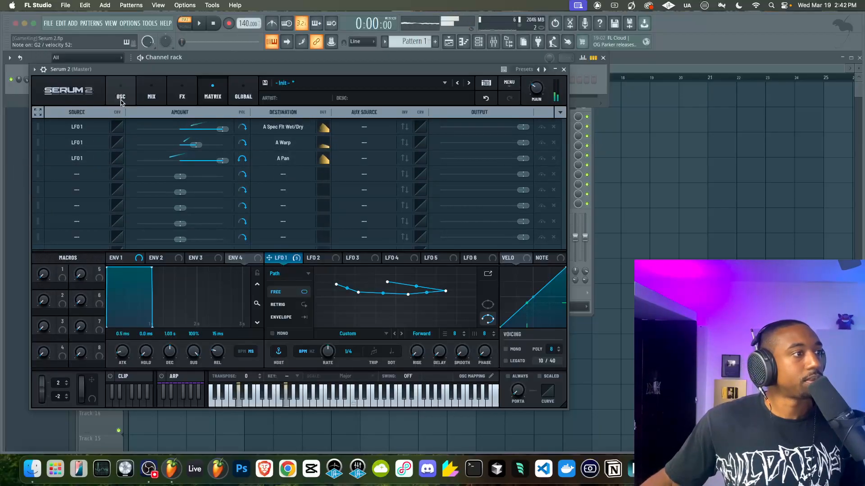
click(121, 97)
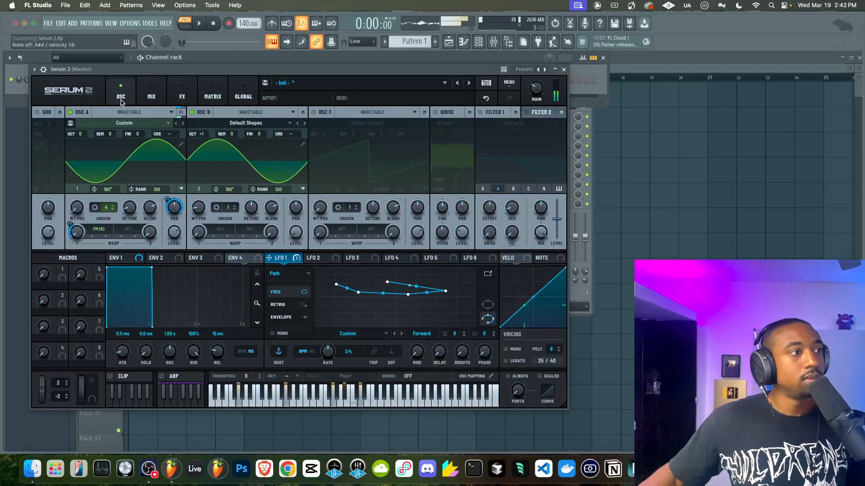
Step: Set oscillator A's unison to 7 voices and resample the sound to OSC A
drag(113, 209, 128, 220)
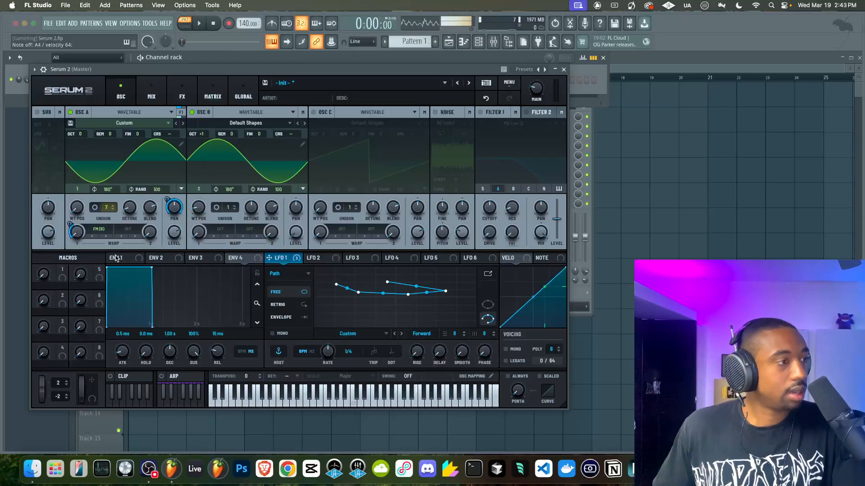
click(510, 83)
mouse_move(536, 217)
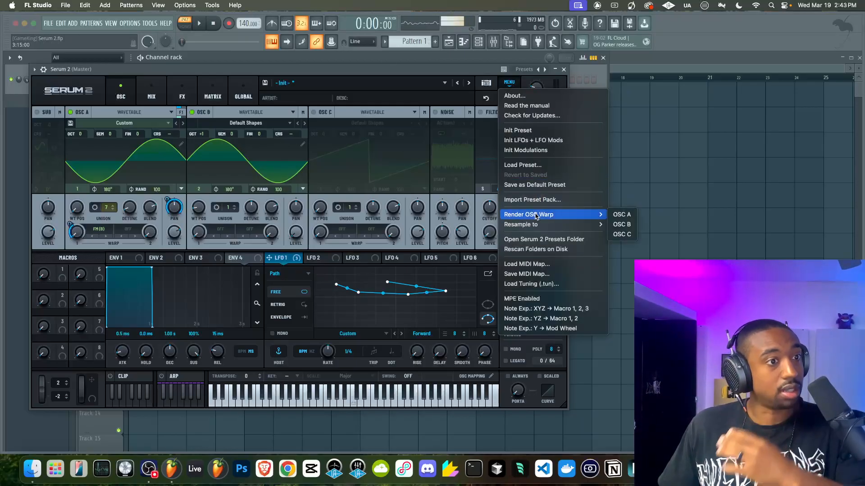
mouse_move(557, 226)
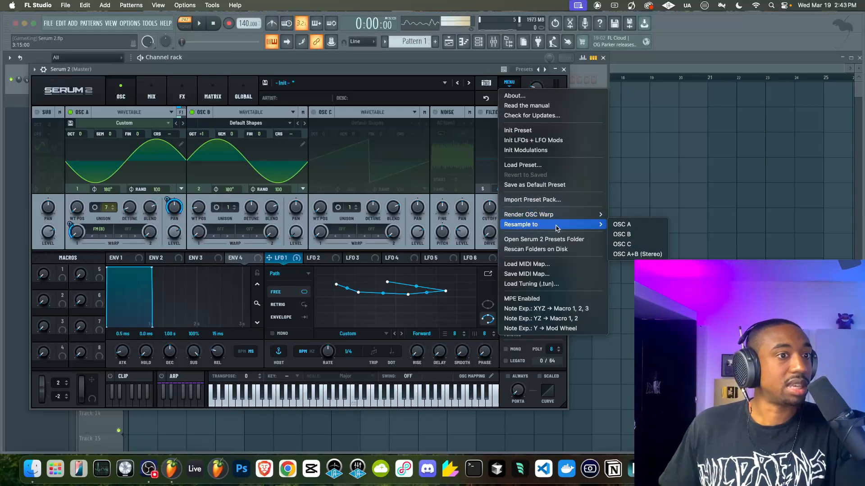
click(624, 227)
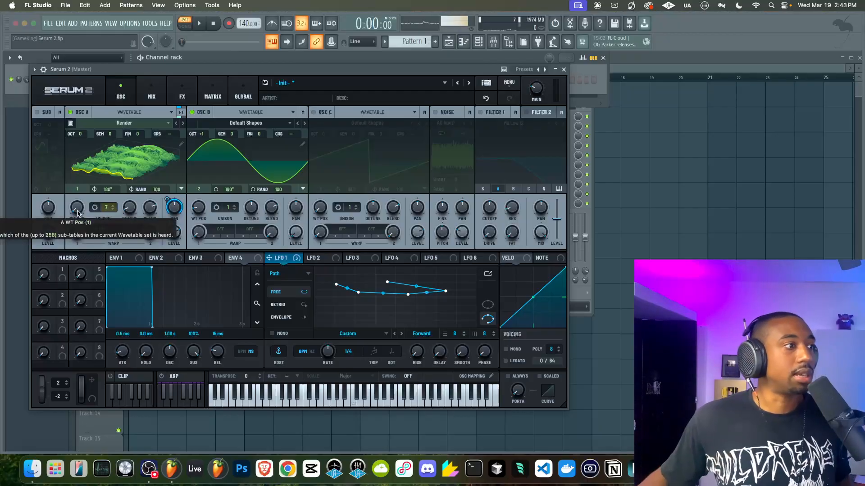
Step: Advance oscillator A's wavetable position at octave -1 and set the main volume to 39%
drag(78, 213, 83, 182)
drag(81, 134, 80, 143)
drag(534, 94, 536, 75)
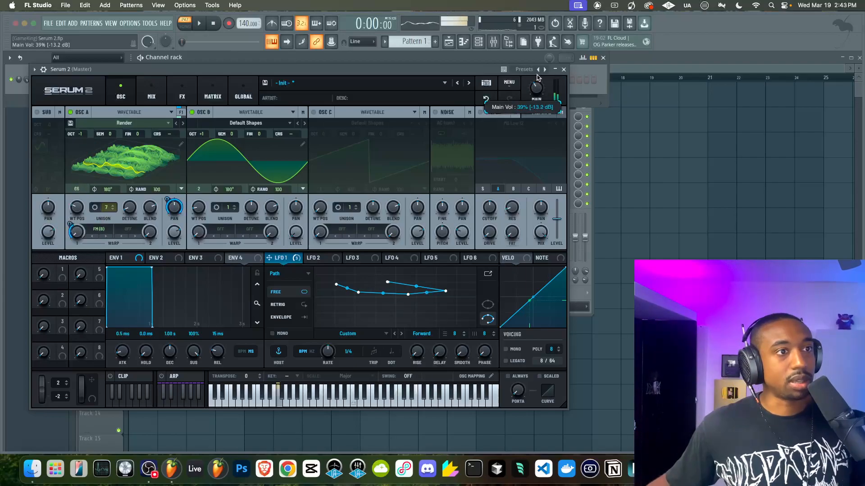
Step: Reduce oscillator A's unison to 1 voice and set its wavetable position to 54
drag(103, 204, 103, 252)
drag(77, 208, 75, 214)
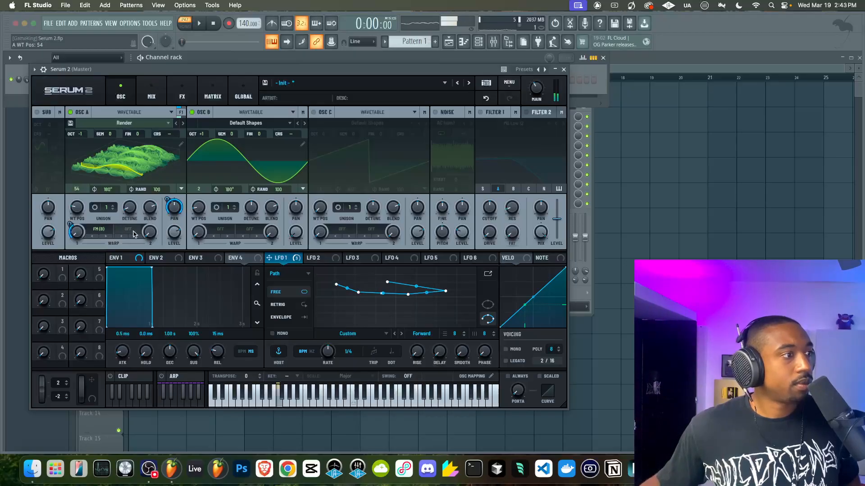
Step: Select ENV 3 and turn off the LFO 1 source of the A Warp row in the modulation matrix
drag(71, 222, 70, 225)
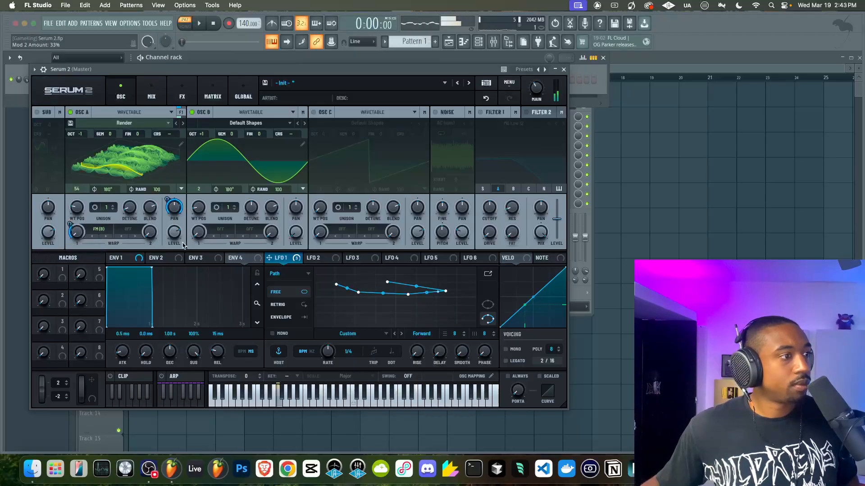
click(202, 258)
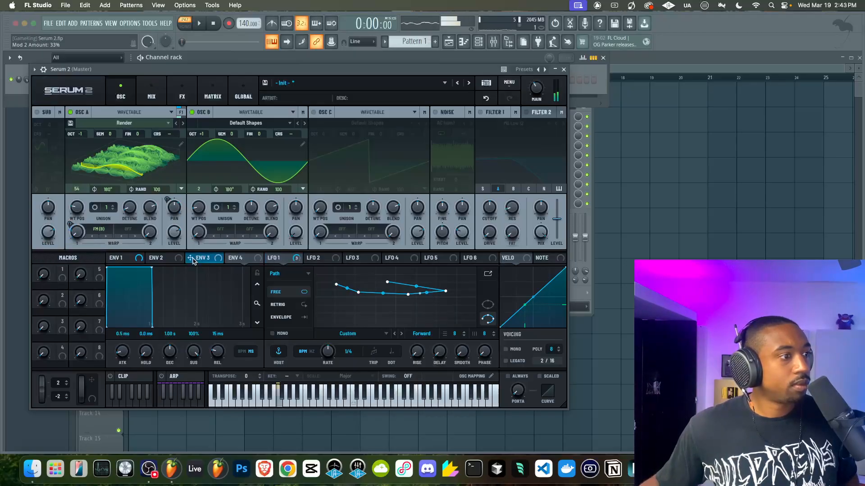
right_click(77, 232)
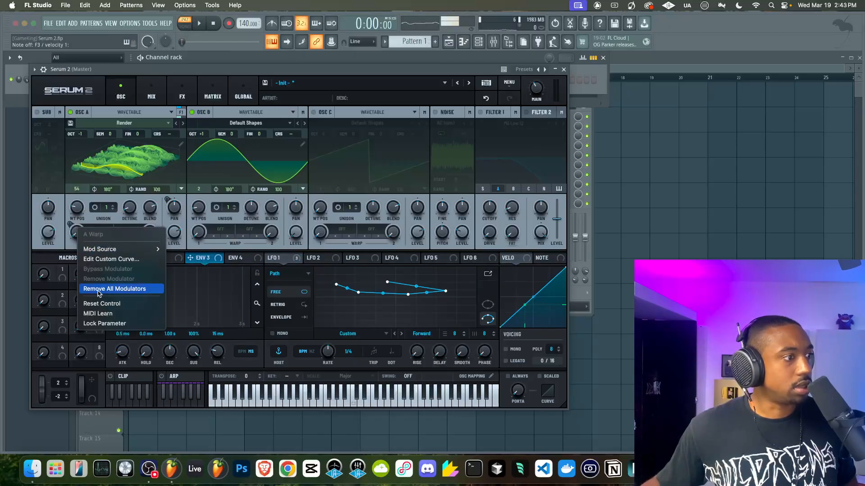
click(211, 89)
click(212, 87)
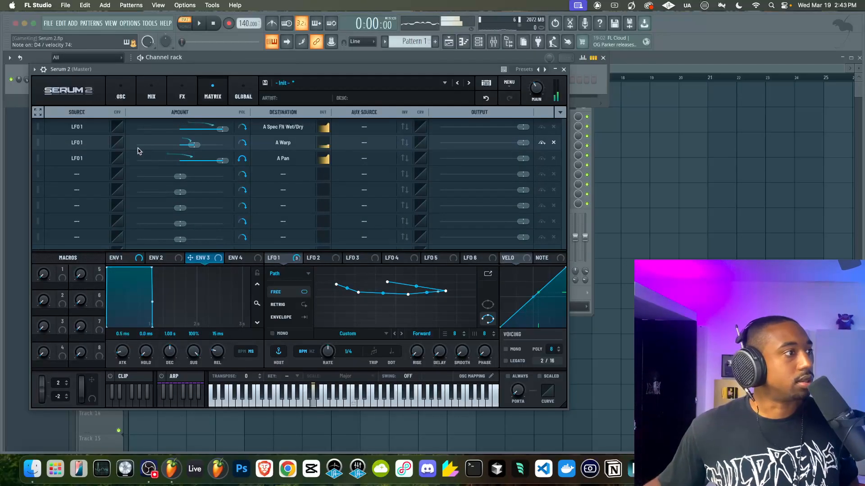
click(92, 142)
click(92, 155)
click(130, 97)
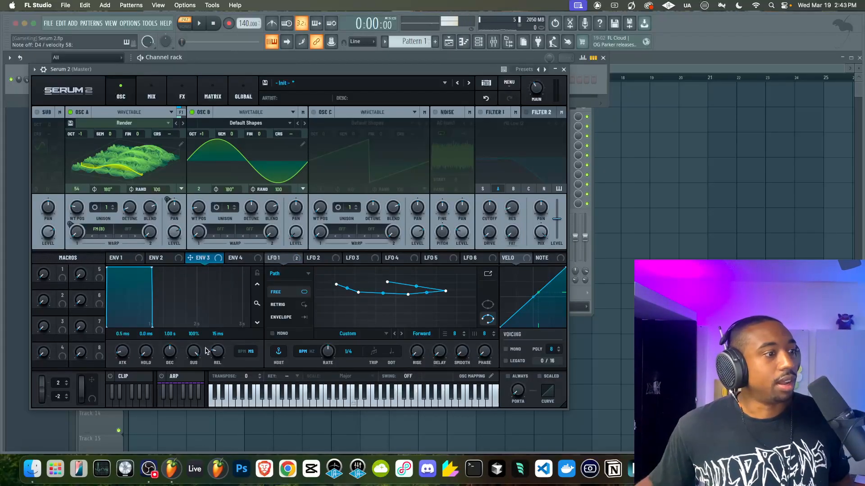
Step: Shape ENV 3 with minimum sustain and a 565 ms decay, and assign it to oscillator A's FM warp at 44%
drag(193, 354, 191, 408)
drag(191, 256, 65, 256)
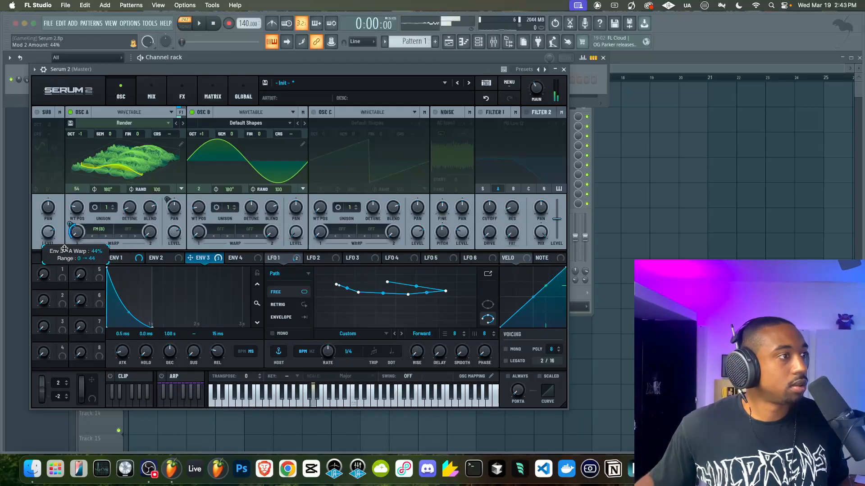
mouse_move(170, 353)
mouse_down()
mouse_move(169, 360)
mouse_move(169, 349)
mouse_up()
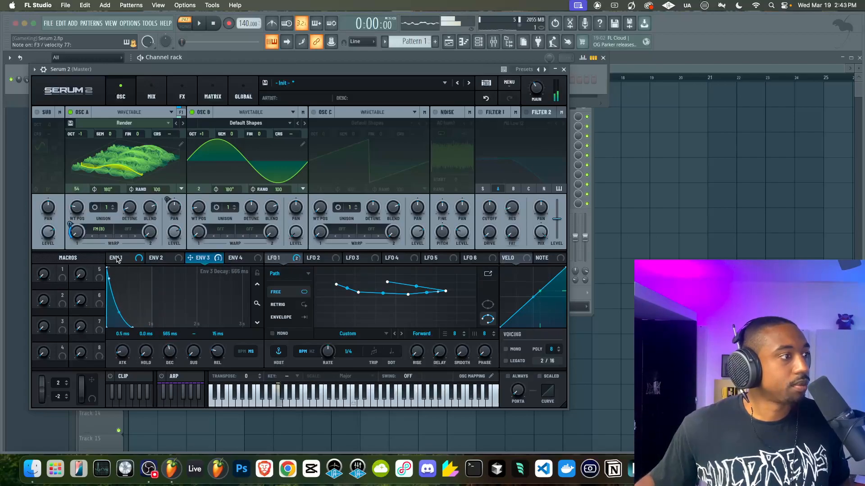
Step: Set oscillator A's unison to 2 voices and its octave to 0
drag(79, 232, 108, 203)
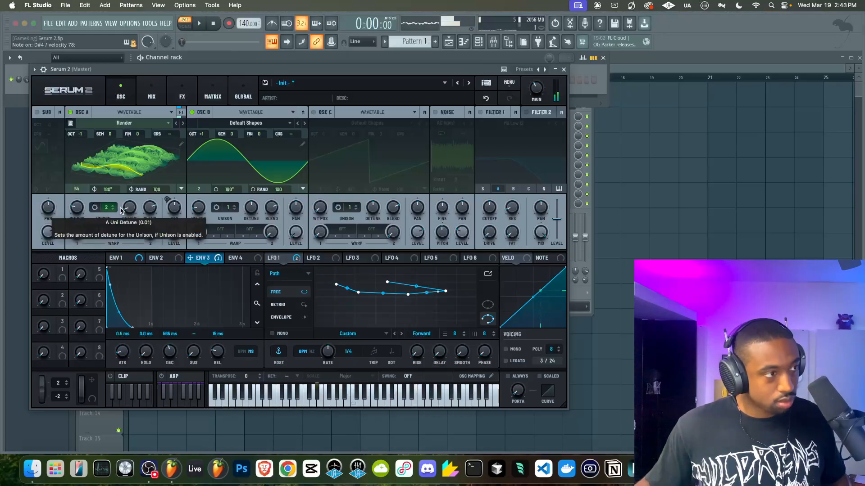
drag(82, 134, 82, 123)
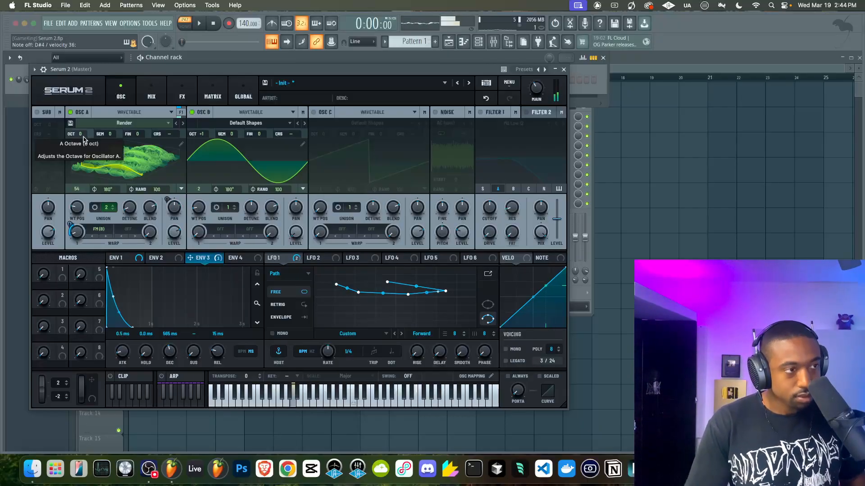
Step: Modulate the Bus 1 reverb's mix with ENV 3 at full amount and shorten ENV 3's decay to 328 ms
click(182, 94)
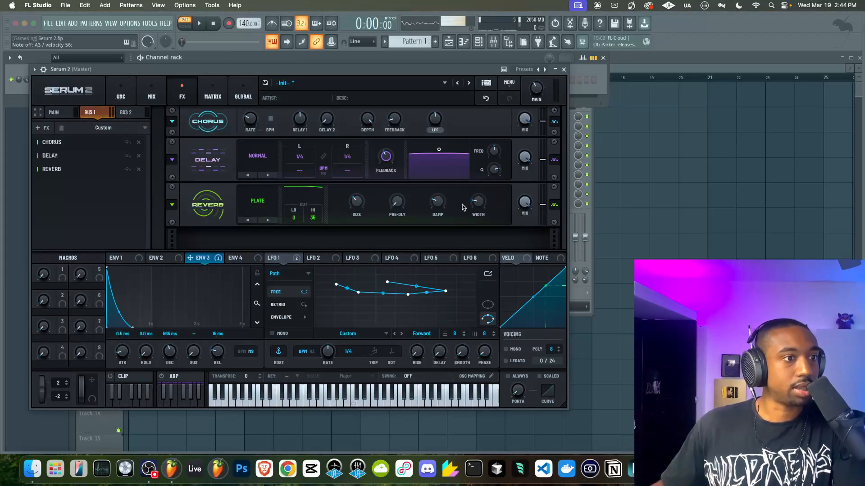
right_click(521, 205)
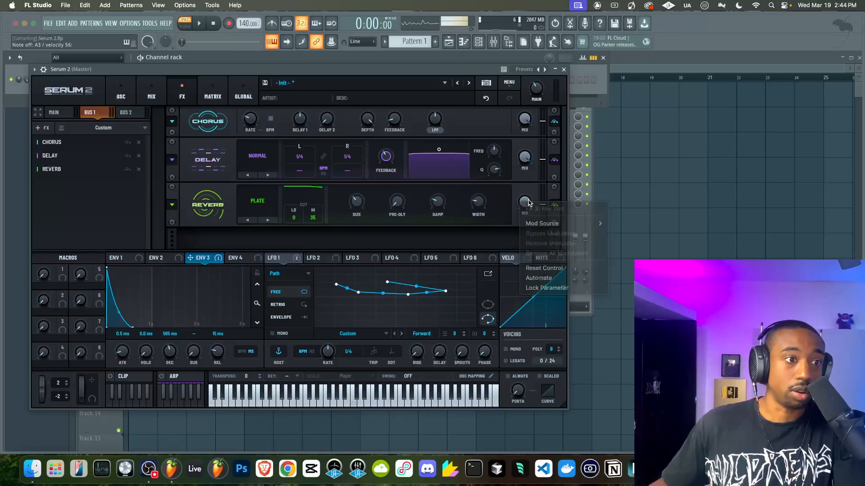
right_click(522, 203)
mouse_move(549, 223)
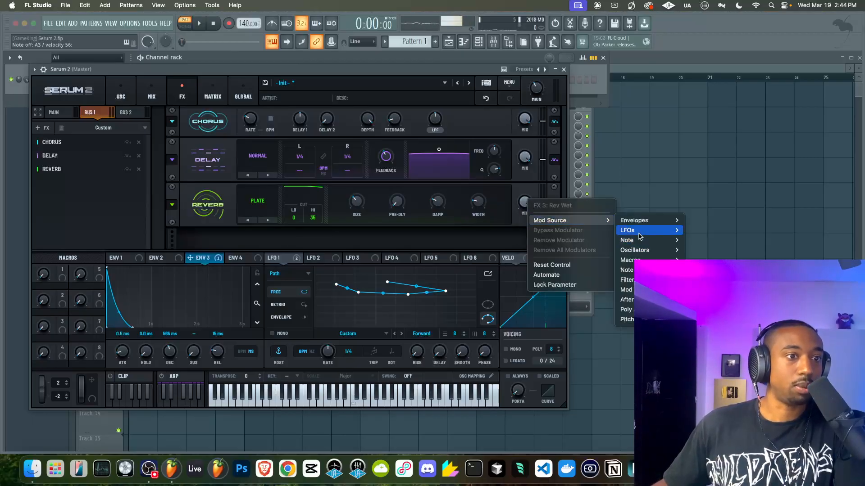
mouse_move(648, 225)
click(696, 240)
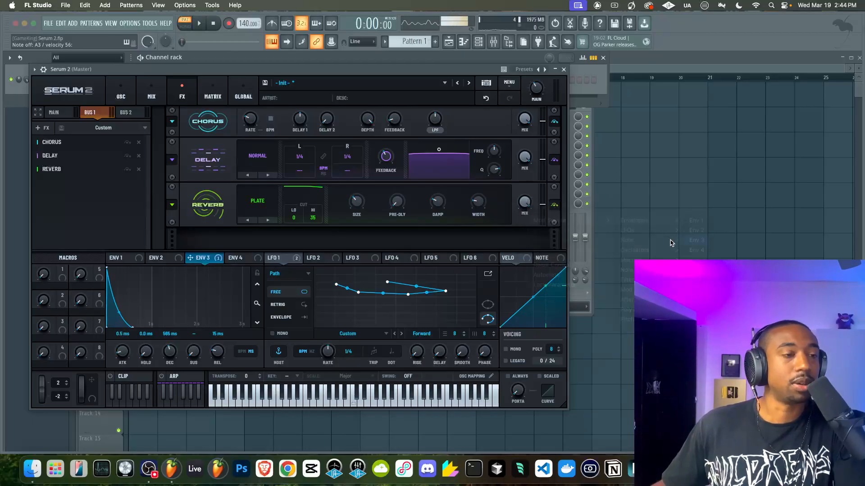
drag(518, 193, 518, 137)
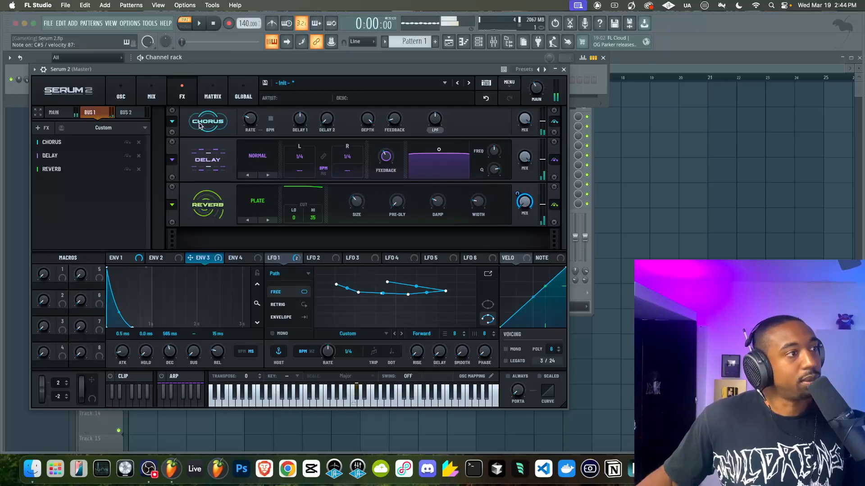
mouse_move(172, 352)
mouse_down()
mouse_move(174, 337)
mouse_move(176, 359)
mouse_move(167, 363)
mouse_up()
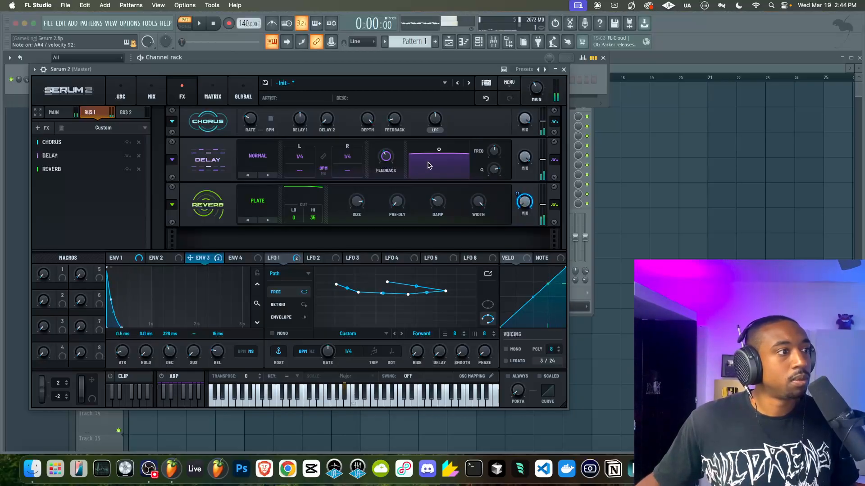
Step: Try the sub oscillator with the patch by switching it on and off again
click(121, 92)
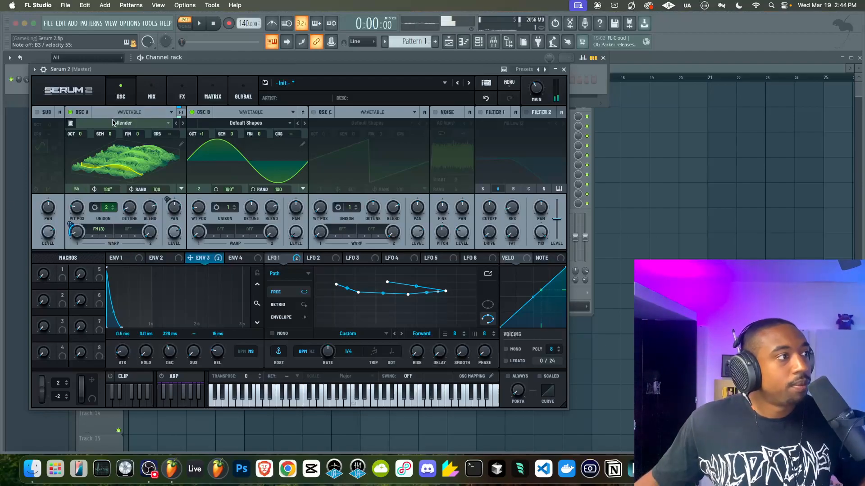
click(36, 112)
click(36, 113)
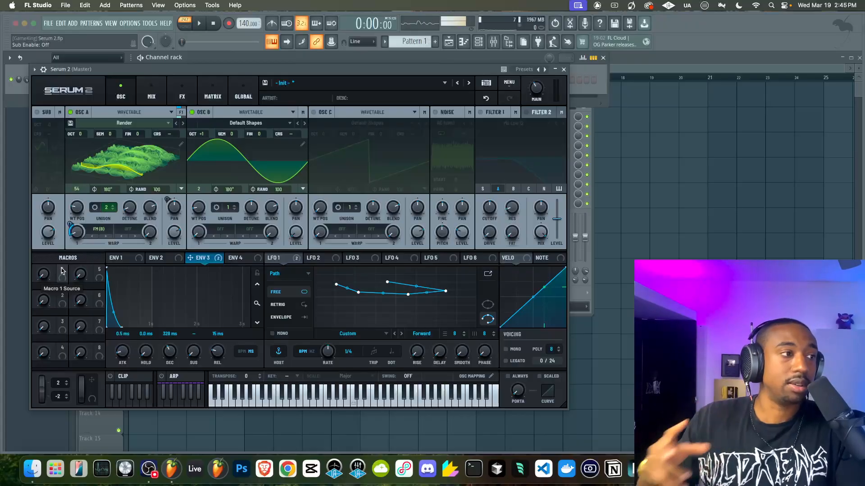
Step: Assign Macro 1 to oscillator A's FM warp at 54%, fine tuning at 19%, level, and wavetable position at 17%
drag(62, 271, 67, 239)
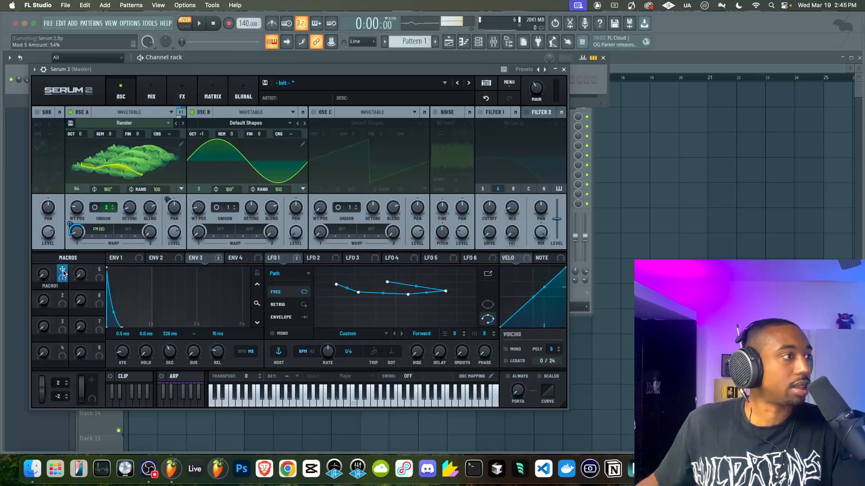
drag(64, 271, 138, 174)
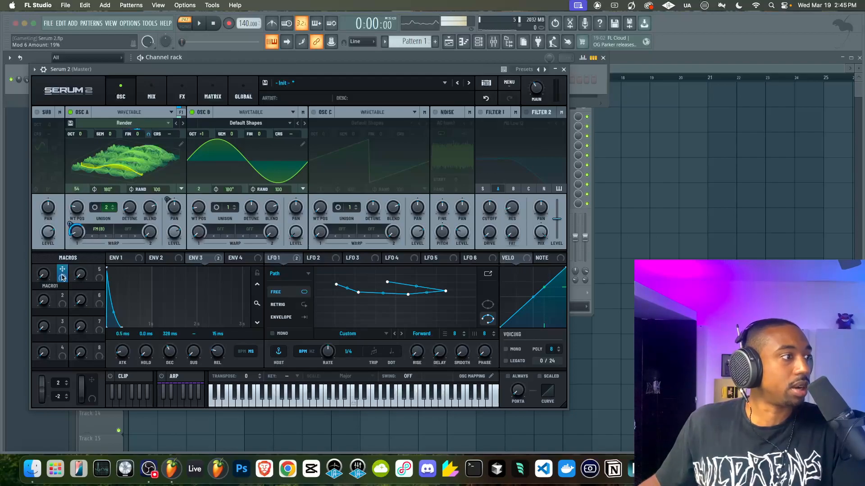
drag(62, 276, 171, 235)
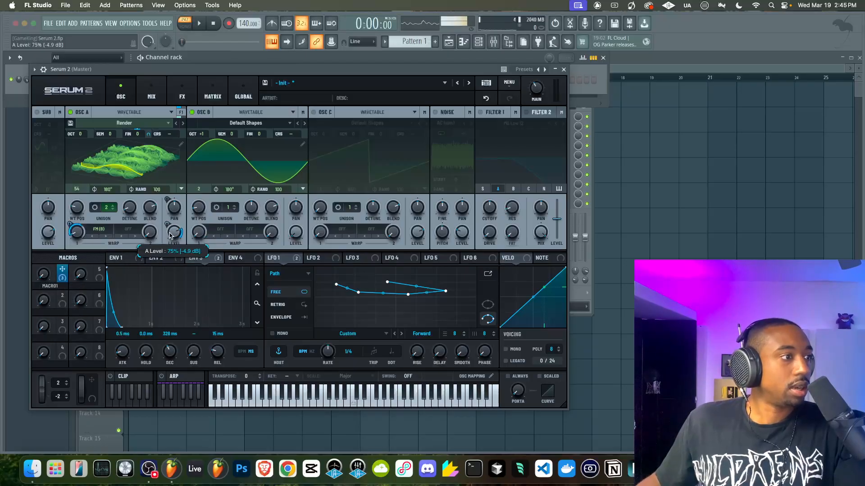
drag(62, 279, 63, 228)
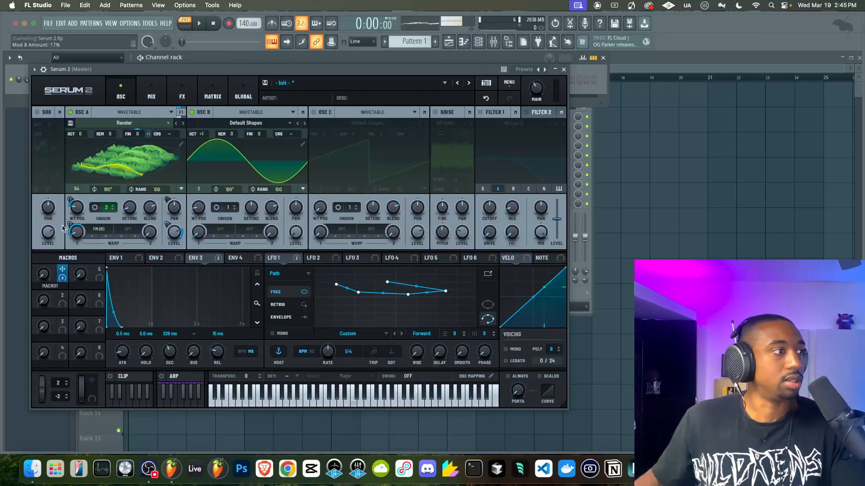
Step: Reduce Macro 1's warp amount, remove all modulators from oscillator A's wavetable position, and set Macro 1 to 16
drag(48, 274, 36, 249)
drag(72, 226, 70, 244)
drag(45, 274, 58, 243)
right_click(72, 206)
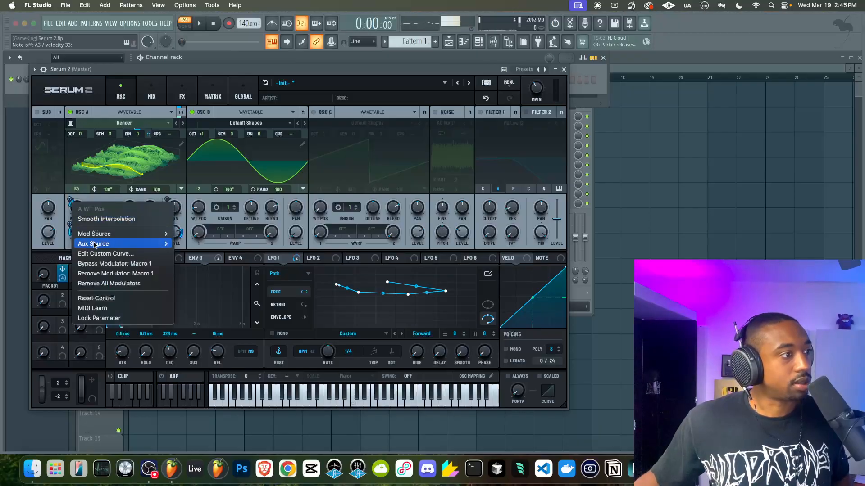
click(108, 283)
drag(44, 272, 43, 260)
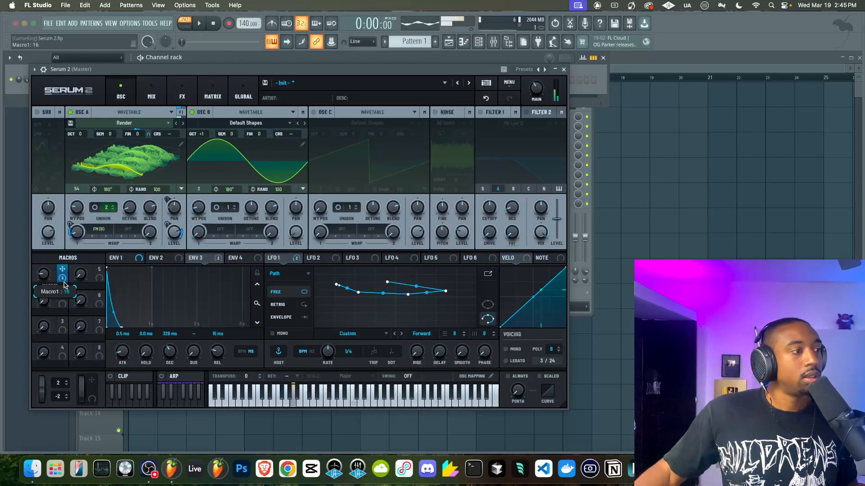
Step: Try modulating Macro 1 with LFO 2 and remove all of Macro 1's modulators
right_click(44, 274)
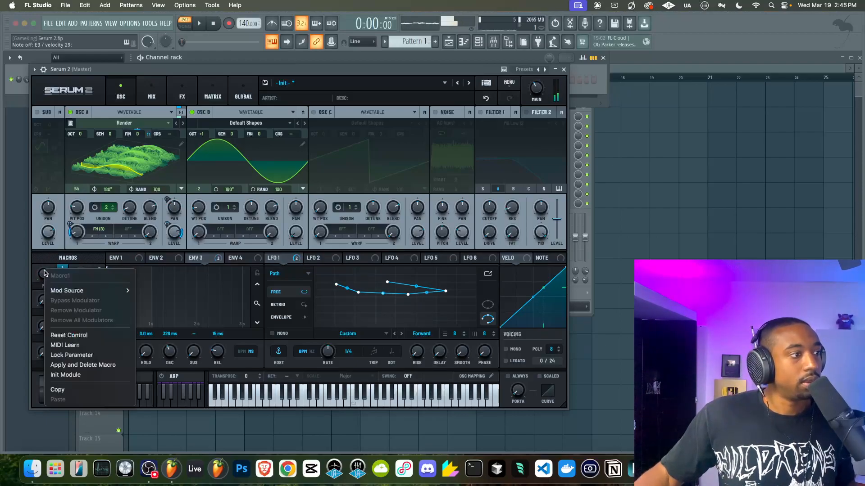
mouse_move(81, 290)
mouse_move(147, 310)
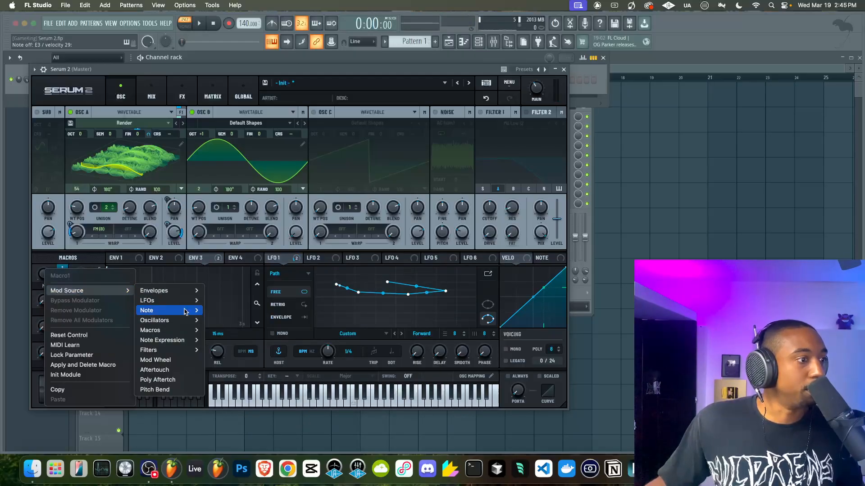
click(217, 320)
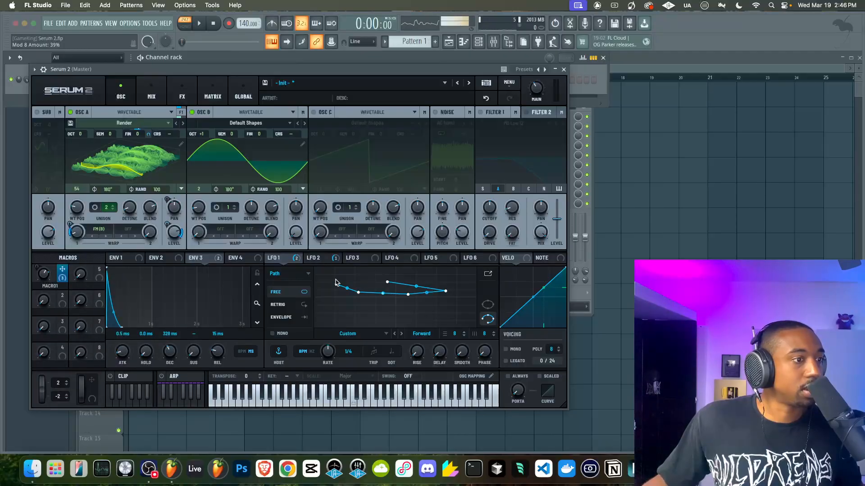
click(320, 257)
drag(45, 283, 38, 307)
drag(36, 266, 47, 236)
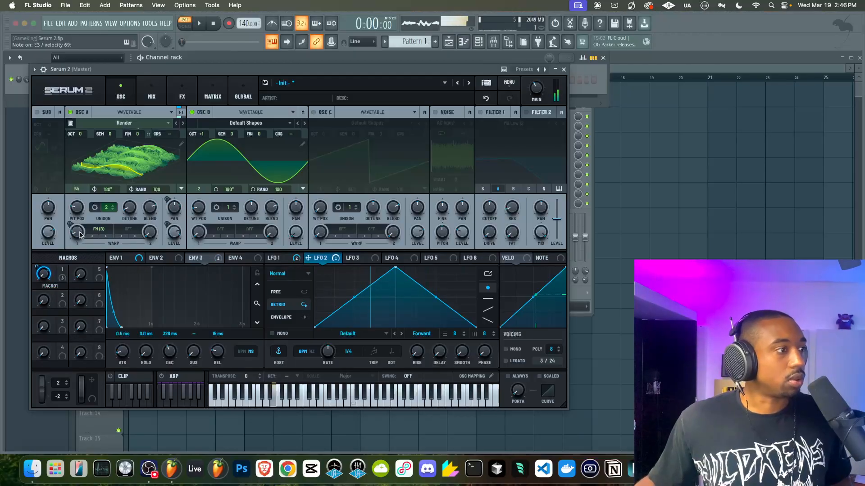
right_click(43, 278)
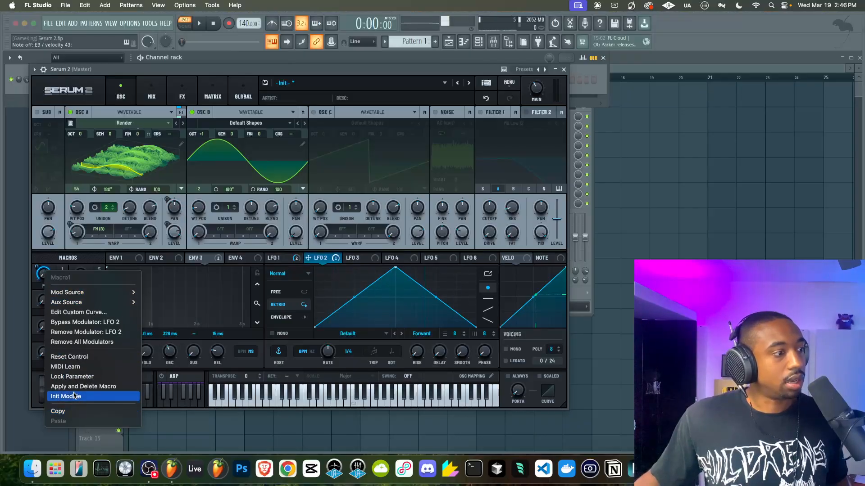
click(82, 342)
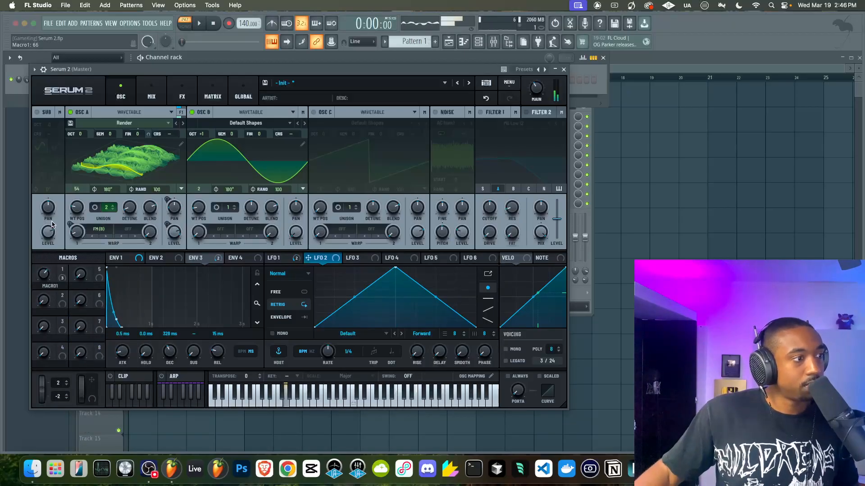
Step: Turn Macro 1 down and readjust its modulation of oscillator A's FM warp
right_click(45, 276)
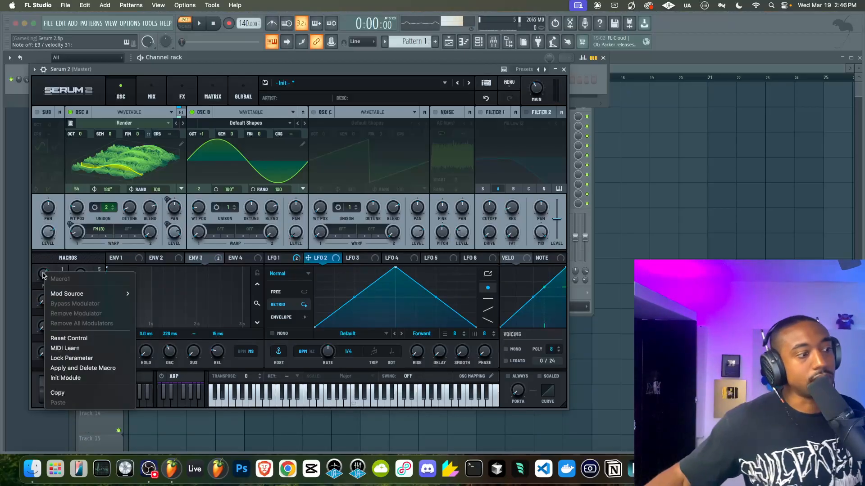
click(43, 275)
drag(44, 275, 44, 288)
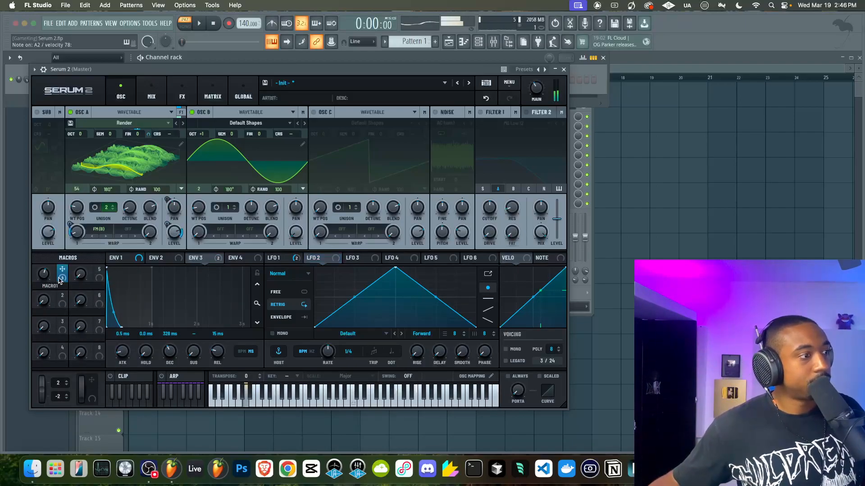
drag(62, 270, 75, 242)
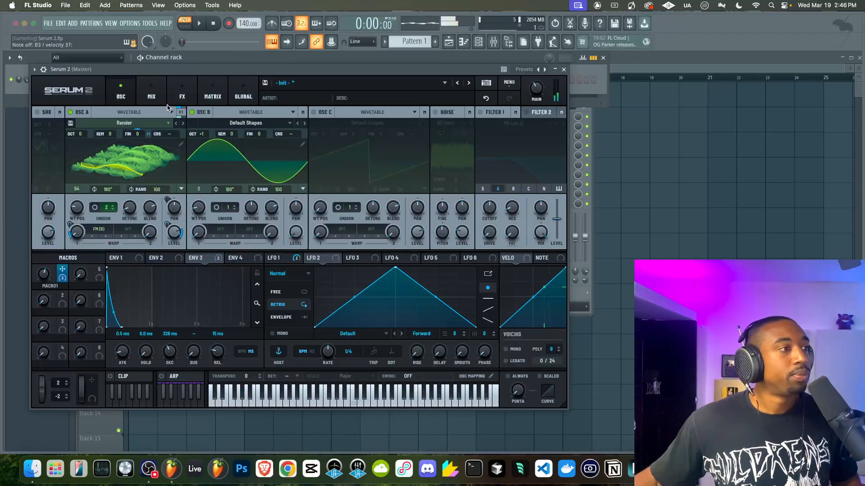
Step: Add a modulation matrix row routing Env 3 to the Bus 1 delay's Wet parameter at full amount
click(207, 98)
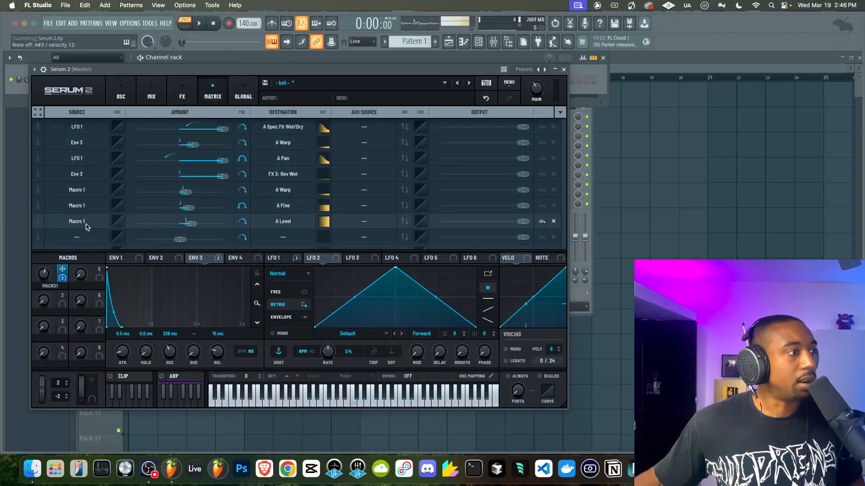
click(78, 238)
mouse_move(69, 260)
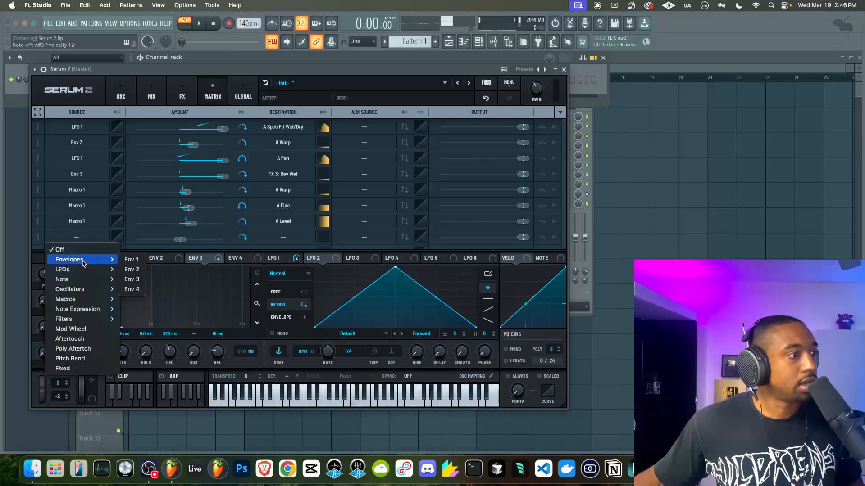
click(129, 279)
click(280, 237)
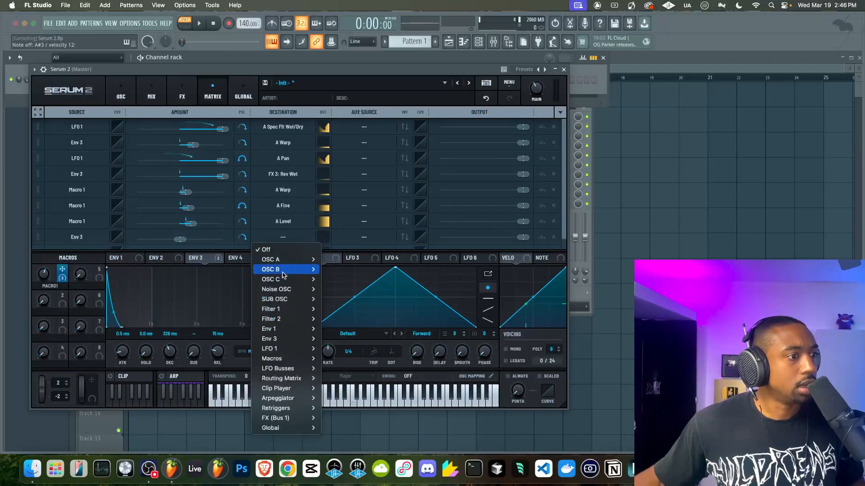
mouse_move(285, 420)
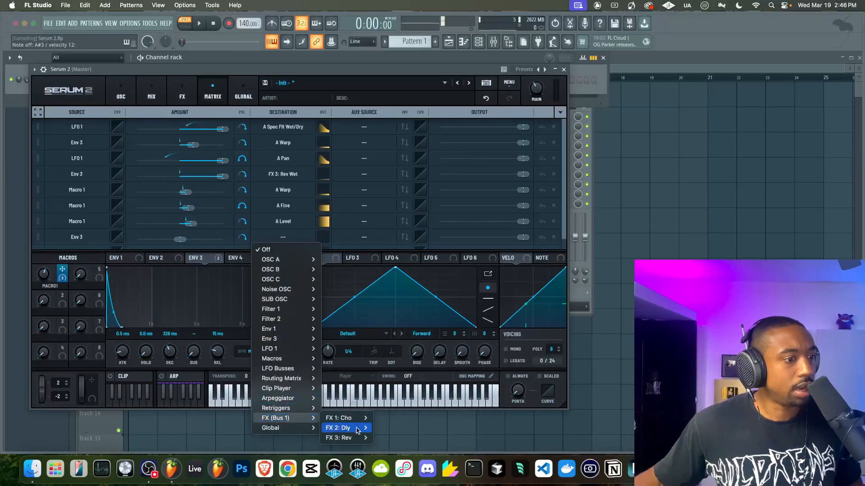
mouse_move(344, 427)
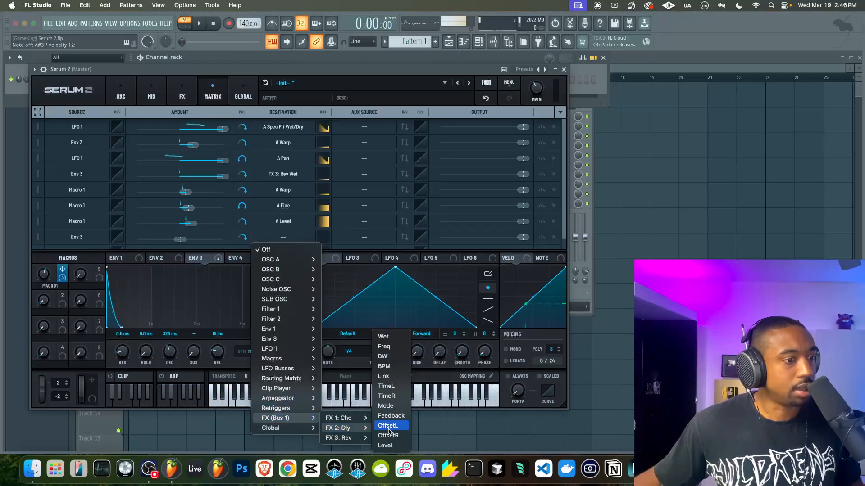
click(383, 336)
drag(183, 240, 261, 243)
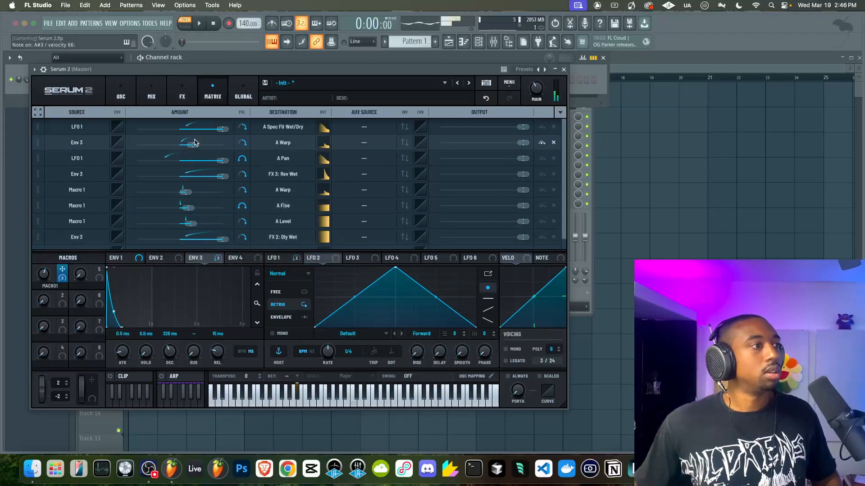
Step: Lengthen ENV 3's decay to 1.37 s and turn on the sub oscillator
click(182, 93)
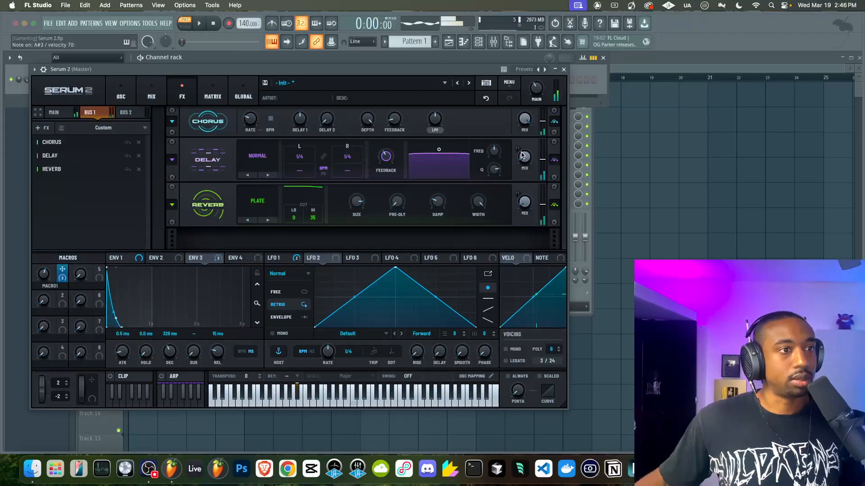
click(121, 93)
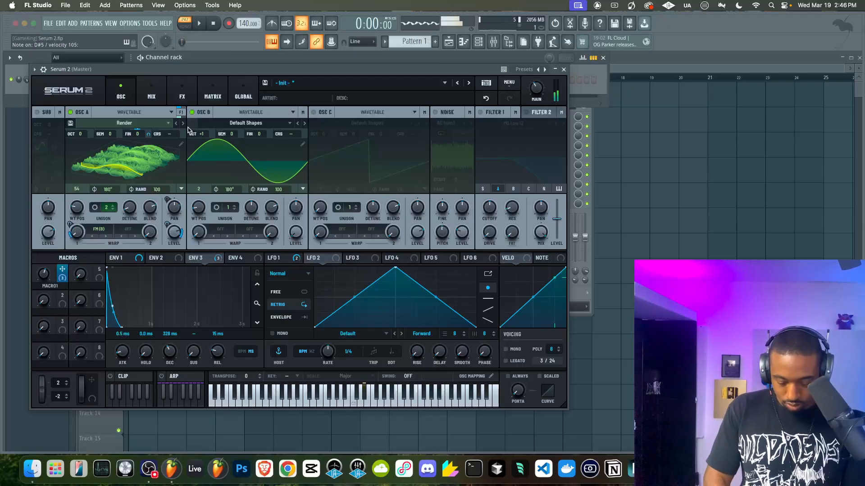
drag(170, 352, 170, 339)
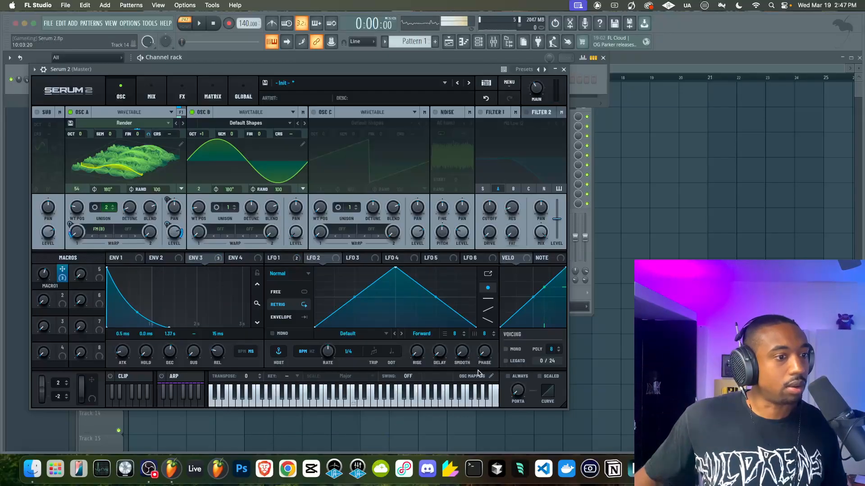
click(37, 112)
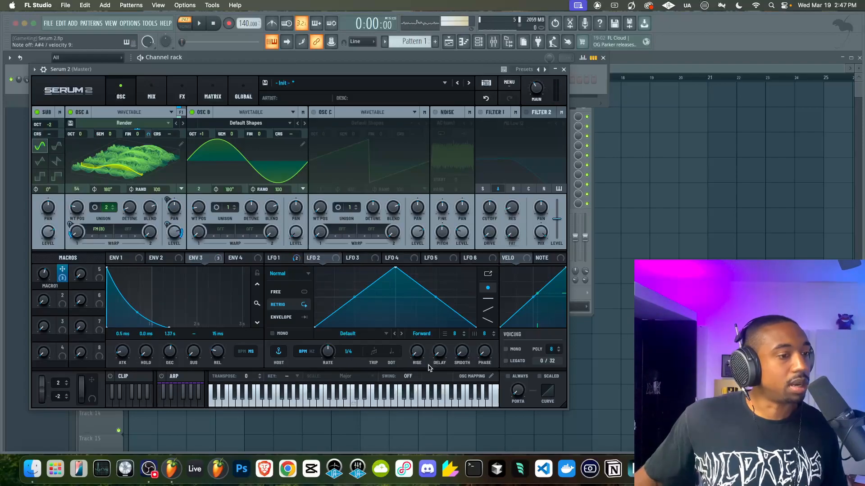
Step: Limit the sub oscillator's key range in the oscillator mapping so that it ends around C2
click(472, 376)
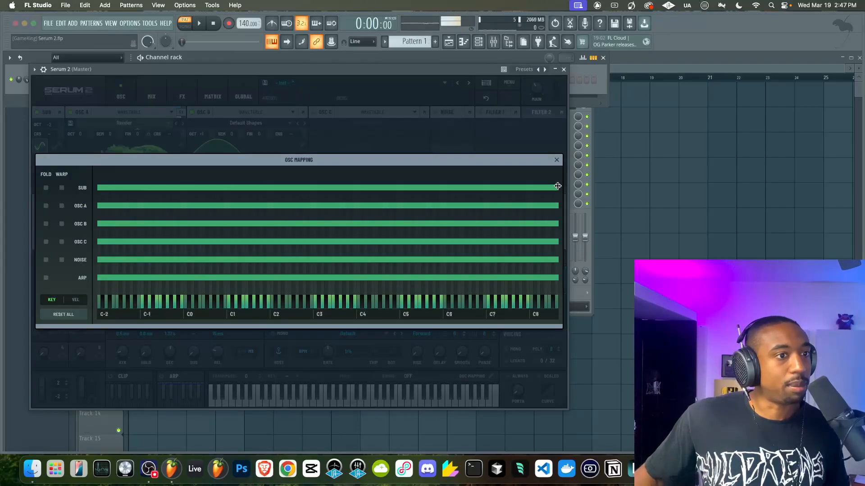
drag(557, 189, 268, 212)
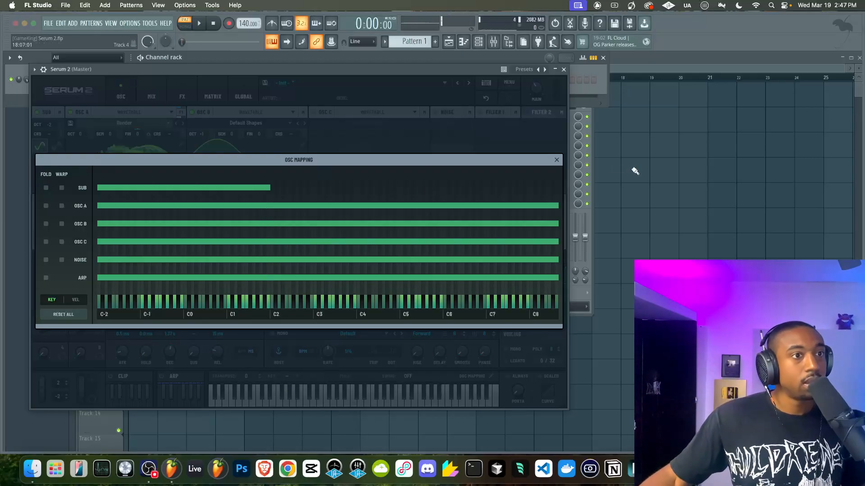
click(556, 160)
Step: Set the sub oscillator's octave to -1 and switch its waveform to square after comparing the other shapes
drag(47, 129, 51, 155)
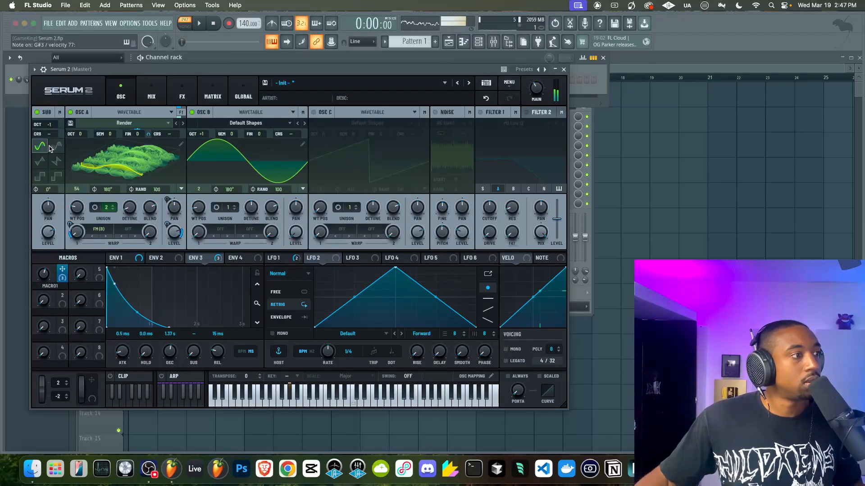
click(56, 176)
click(40, 176)
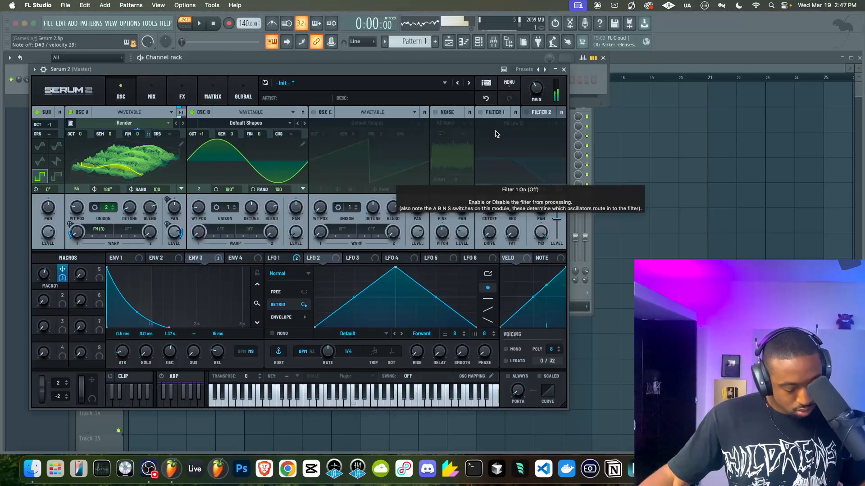
click(40, 145)
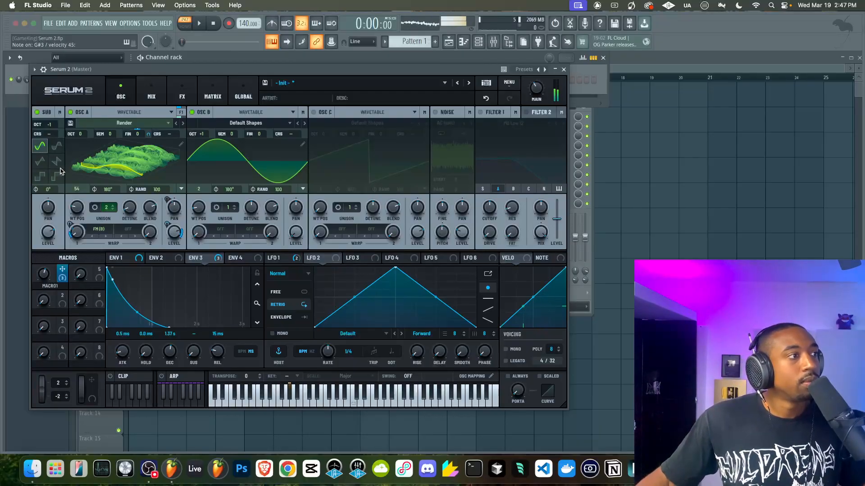
click(40, 176)
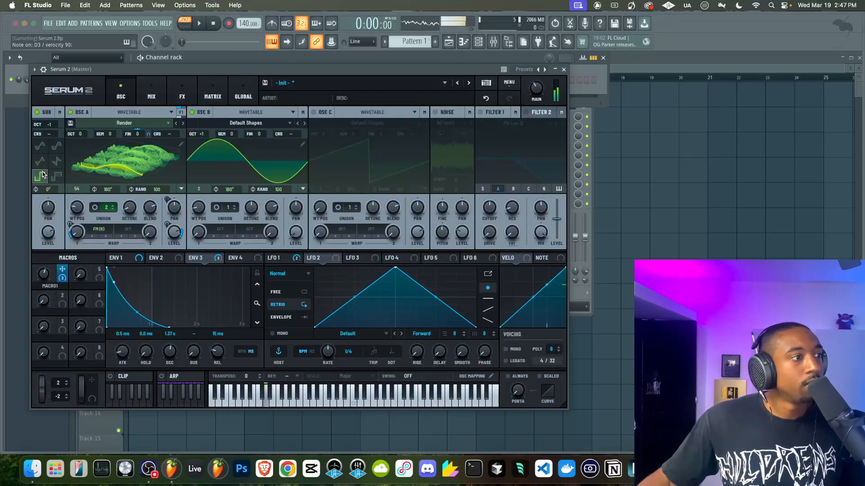
Step: Route the sub oscillator through Filter 1, adjust the filter's cutoff, and enable mono voicing
click(480, 113)
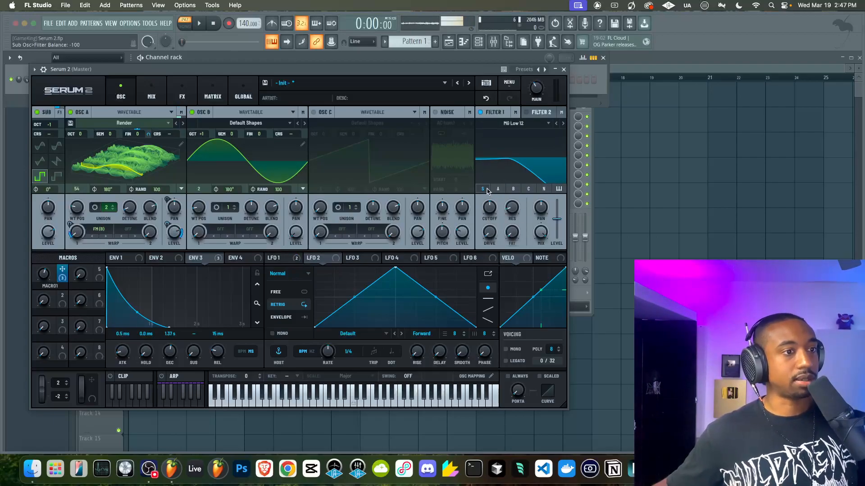
mouse_move(489, 208)
mouse_down()
mouse_move(490, 182)
mouse_move(488, 201)
mouse_up()
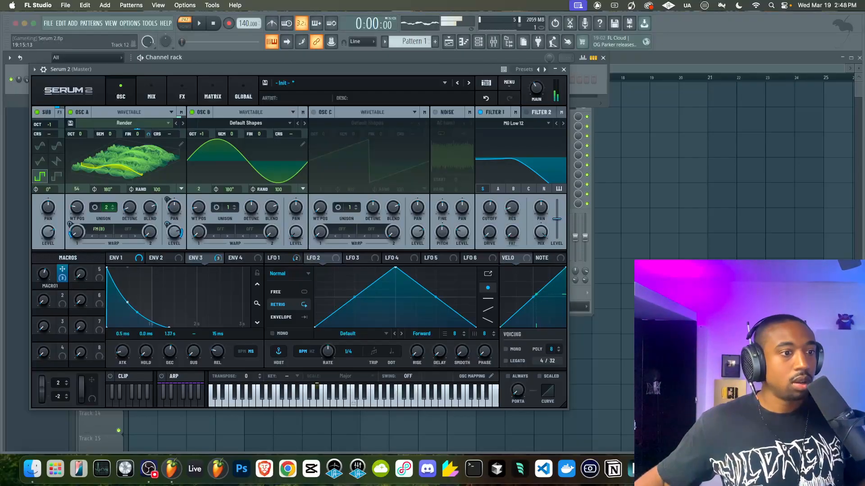
click(506, 349)
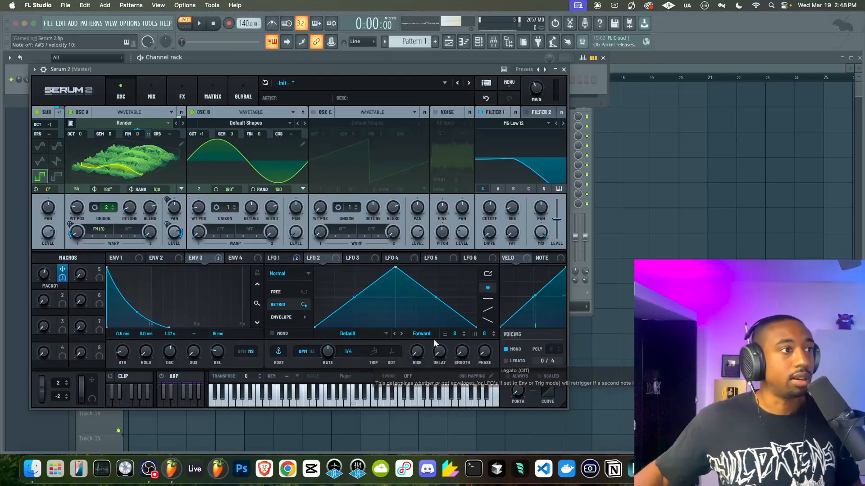
Step: Turn on oscillator C tuned +7 semitones, lower its level, and modulate that level with ENV 3
click(314, 112)
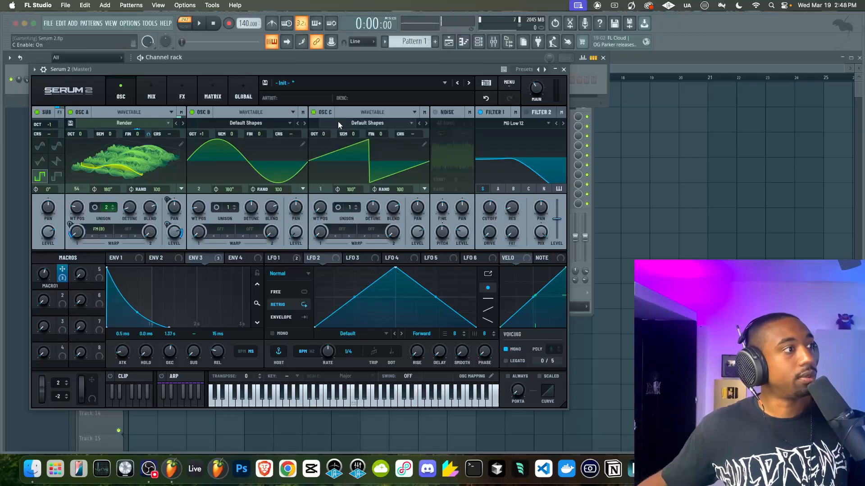
drag(359, 131, 359, 103)
drag(405, 221, 405, 250)
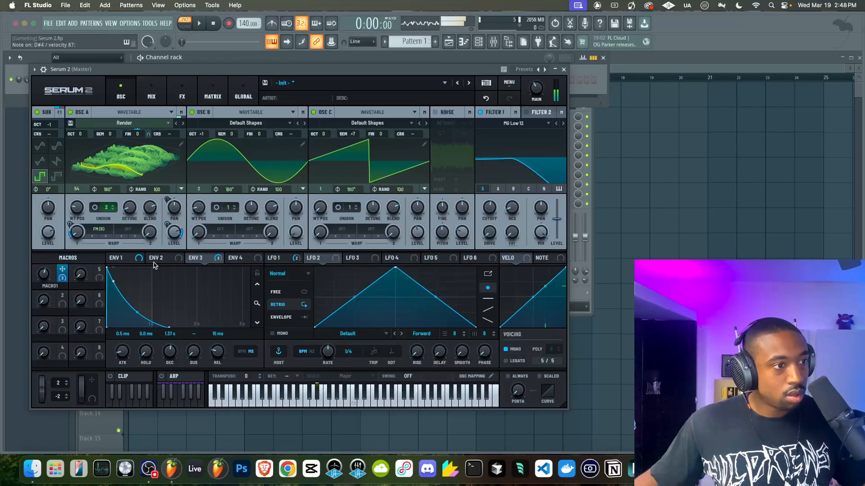
drag(190, 257, 415, 239)
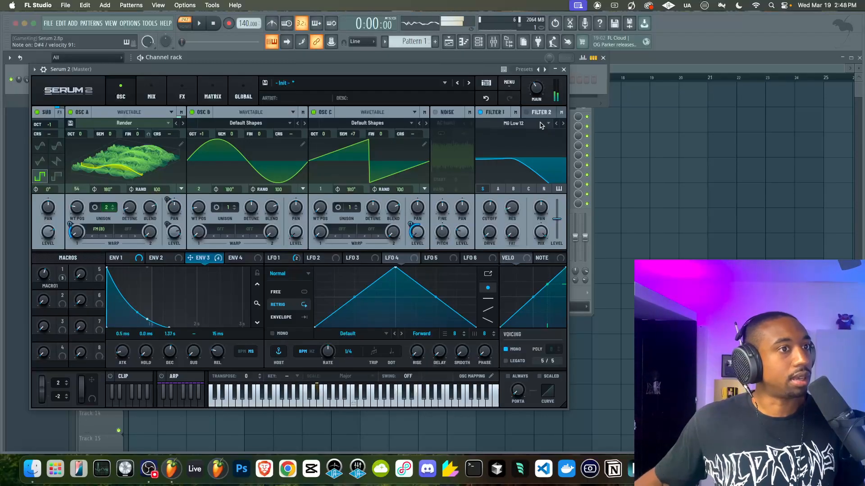
Step: Set the main volume to 48% and add a multiband compressor with 7.8 dB gain to the Main effects bus
drag(537, 89, 539, 80)
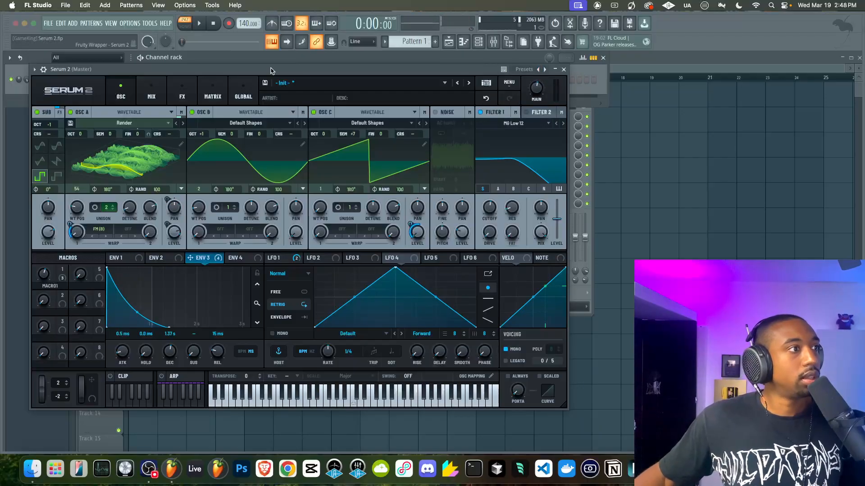
click(182, 94)
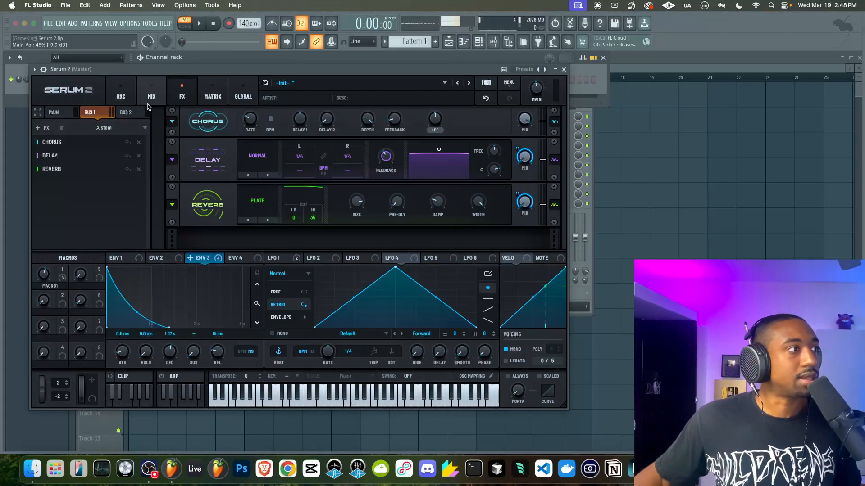
click(54, 112)
click(47, 128)
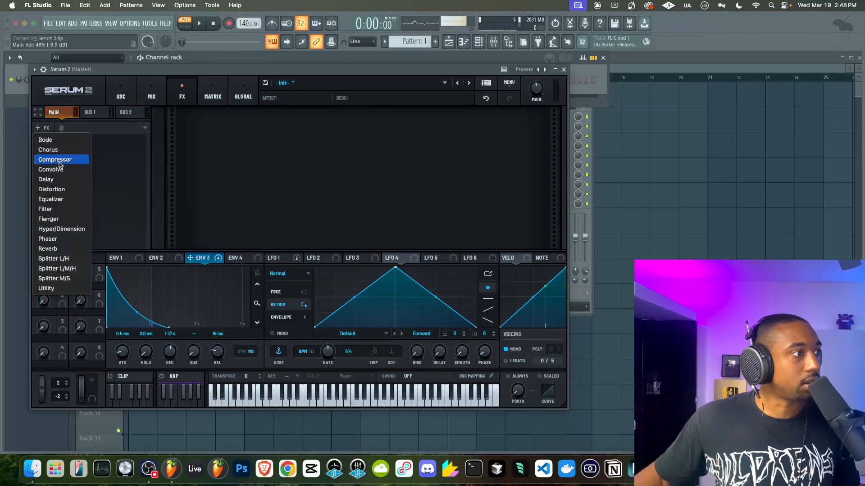
click(60, 160)
click(252, 142)
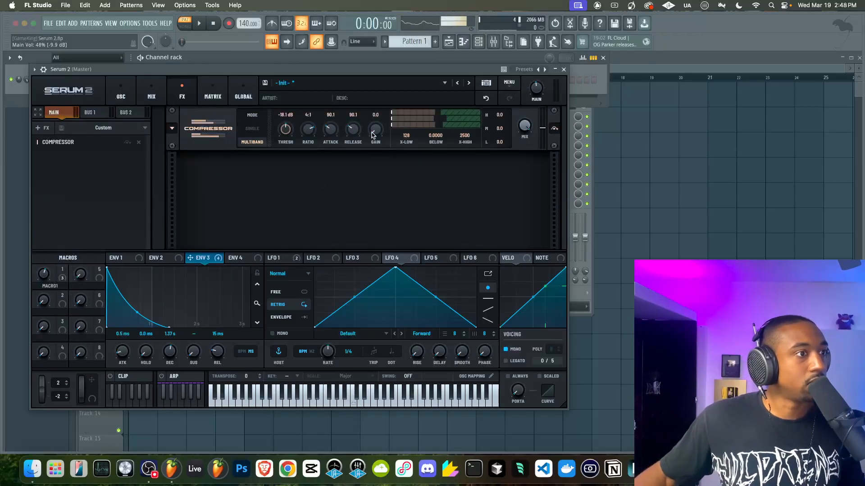
mouse_move(373, 135)
mouse_down()
mouse_move(374, 118)
mouse_move(376, 130)
mouse_up()
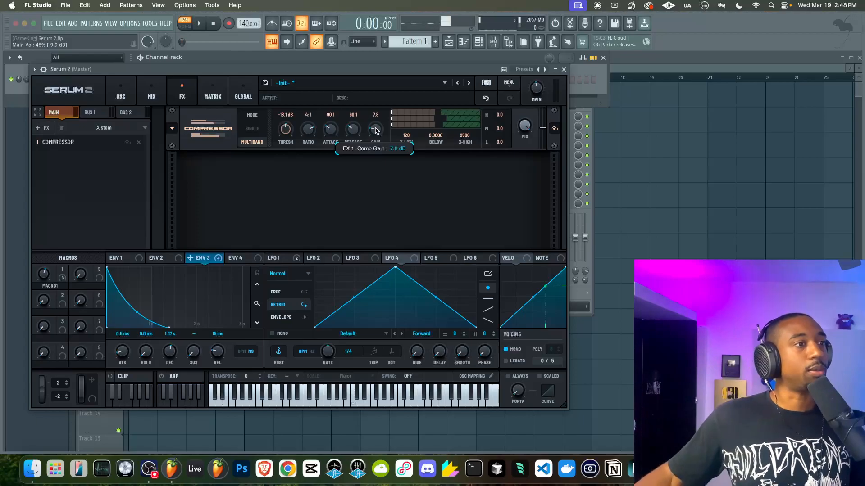
Step: Send oscillator C to effects Bus 1 while leaving its destination on Main
click(130, 97)
click(425, 114)
click(403, 124)
click(404, 123)
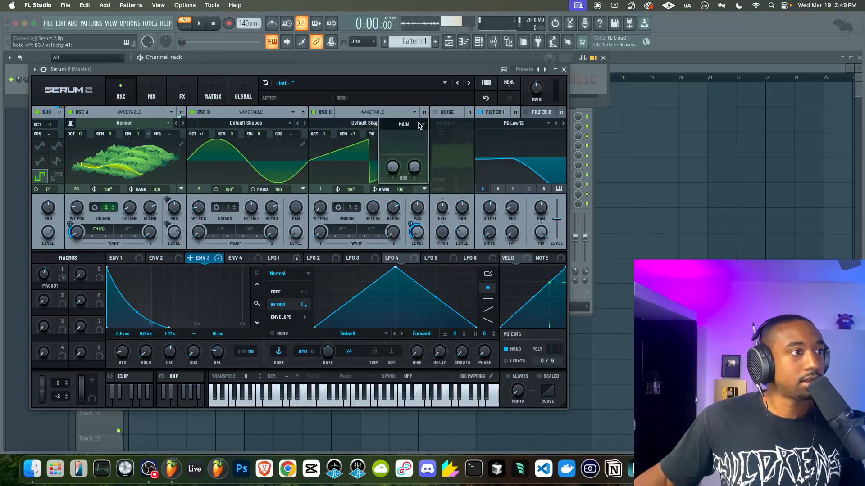
click(421, 125)
click(401, 128)
mouse_move(395, 166)
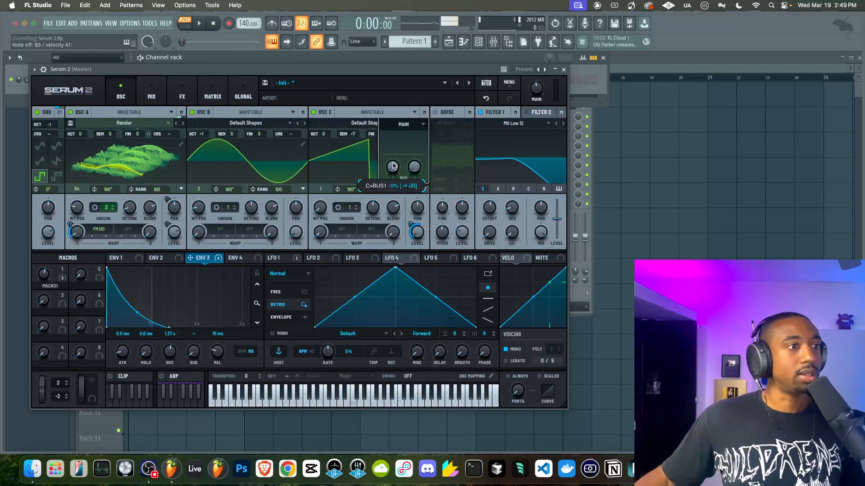
drag(392, 166, 398, 130)
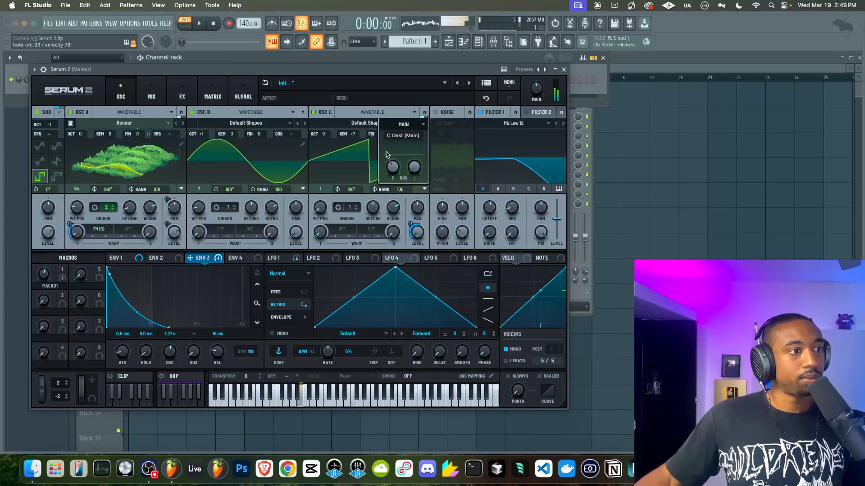
Step: Try oscillator C with 7 unison voices and an octave of -1, and restore both settings
drag(350, 207, 363, 226)
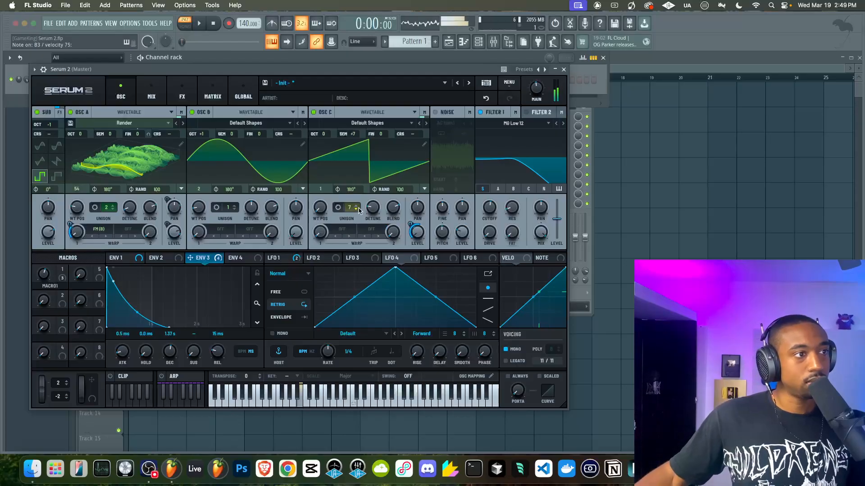
drag(324, 134, 324, 143)
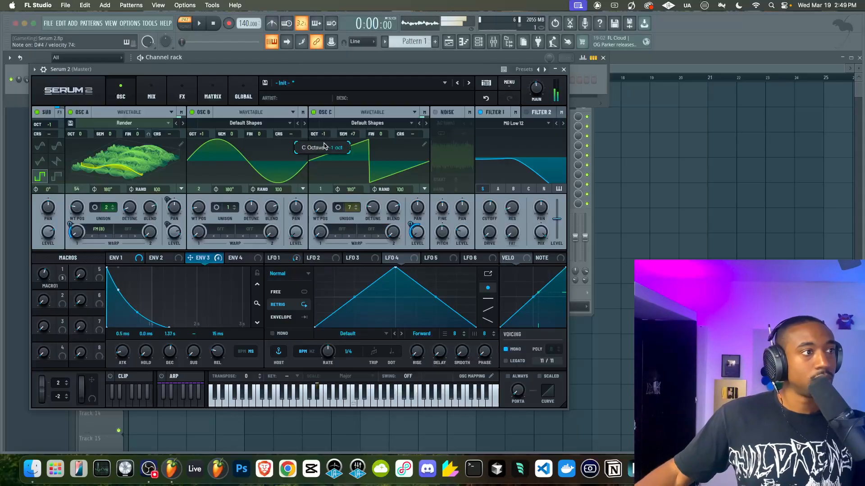
drag(350, 208, 350, 228)
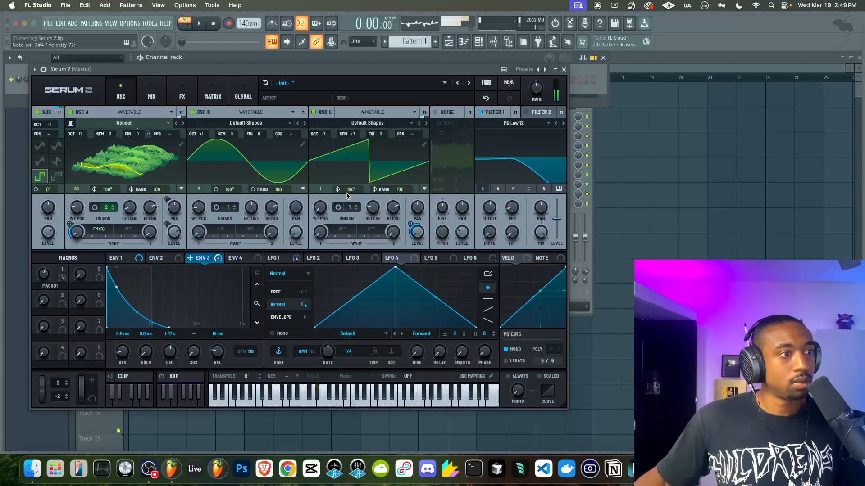
double_click(328, 128)
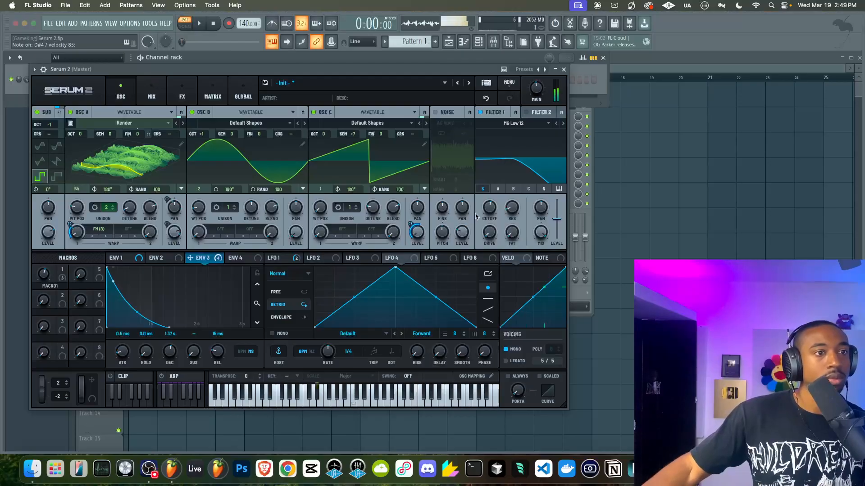
Step: Route oscillator C through Filter 1, raise the cutoff, and readjust ENV 3's modulation of oscillator C's level
click(528, 188)
mouse_move(486, 215)
mouse_down()
mouse_move(486, 193)
mouse_move(489, 213)
mouse_up()
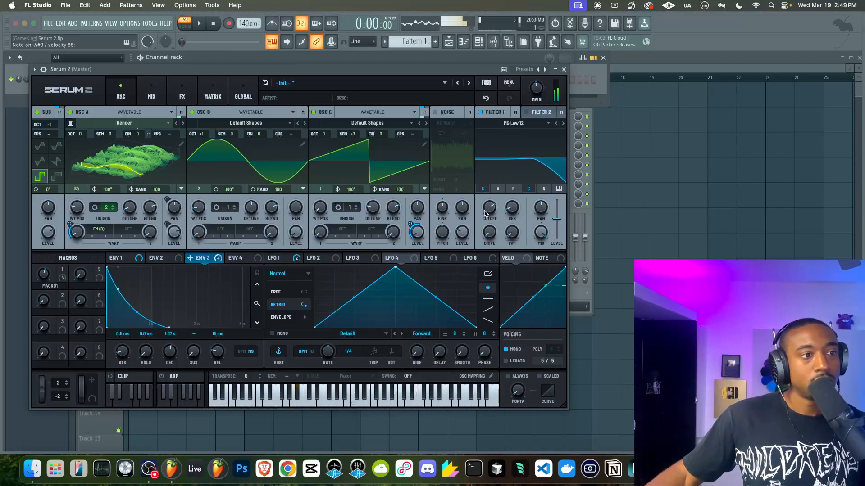
drag(410, 224, 410, 207)
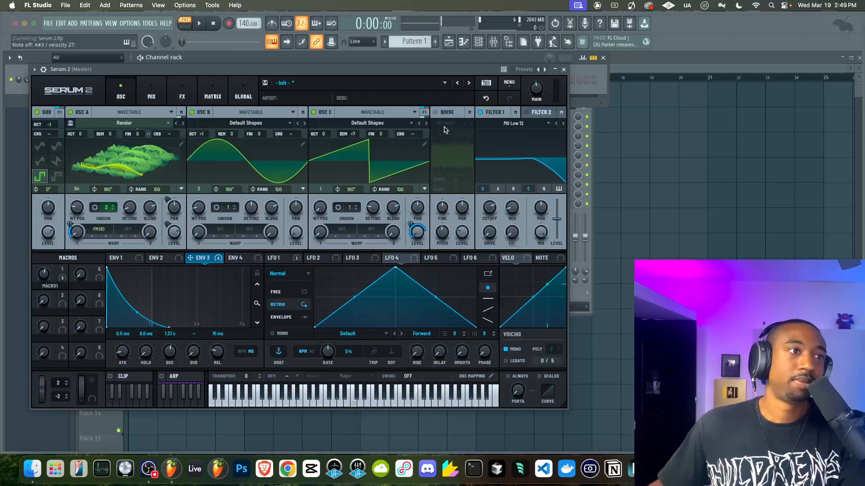
Step: Enter Busy Works Beats as the preset's artist and phonk as its description, and create a Phonk folder for saving it
text(Busy Works Beats)
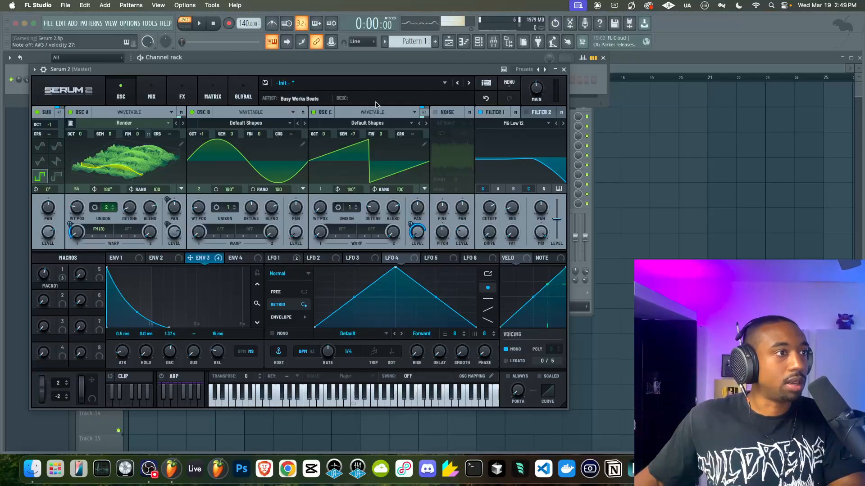
key(Tab)
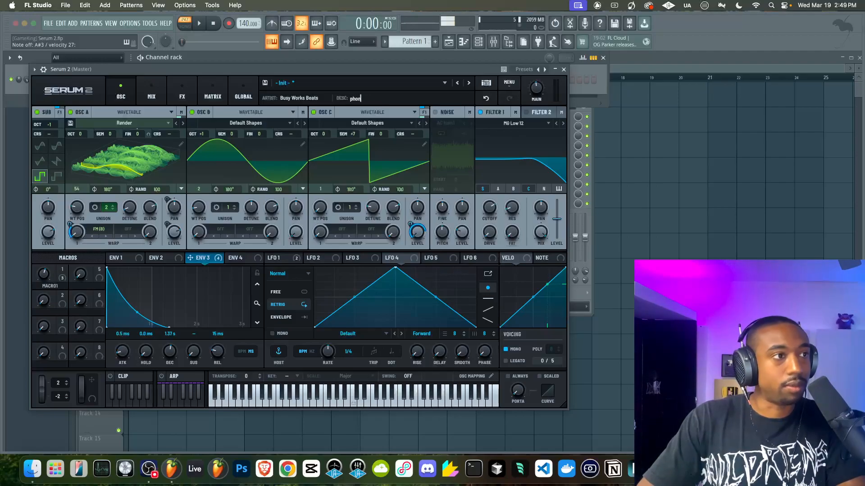
click(265, 83)
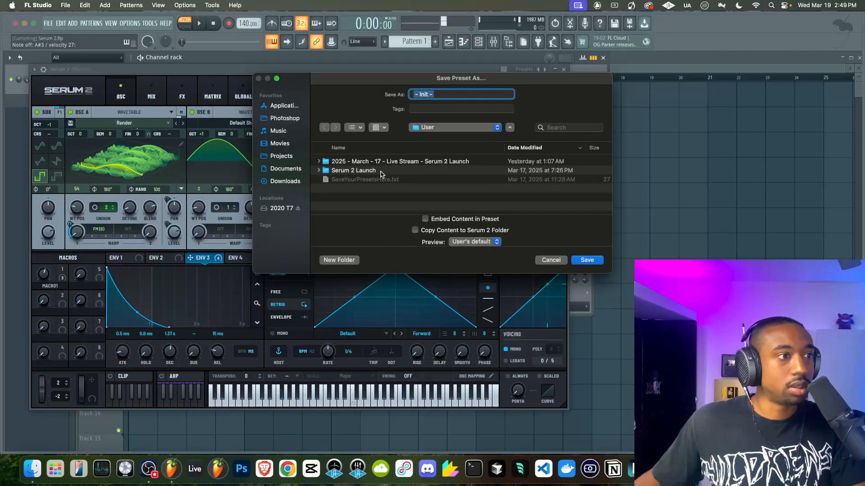
key(super+shift+n)
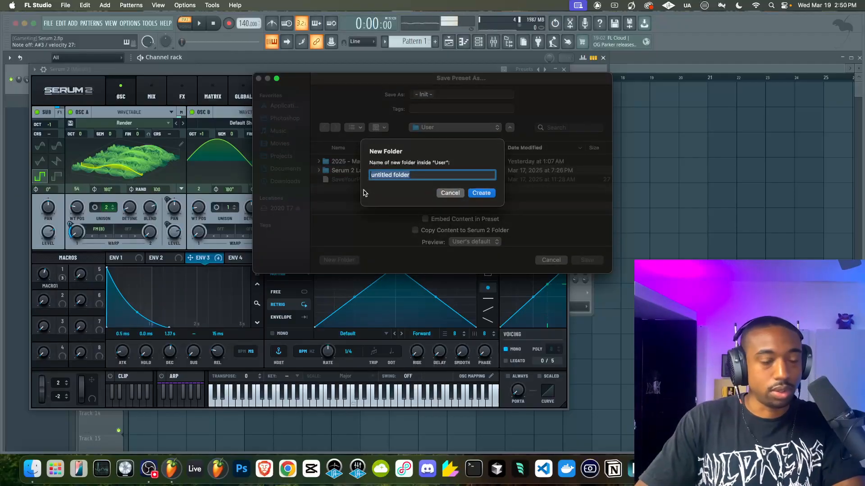
text(Phonk)
key(Return)
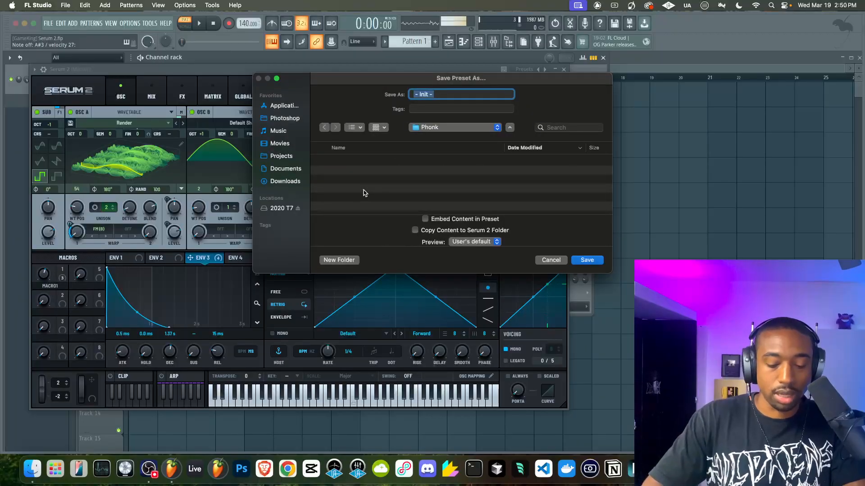
Step: Save the preset as Pluck - Phonk Pluck in the Phonk folder and open the preset browser
text(Pluc)
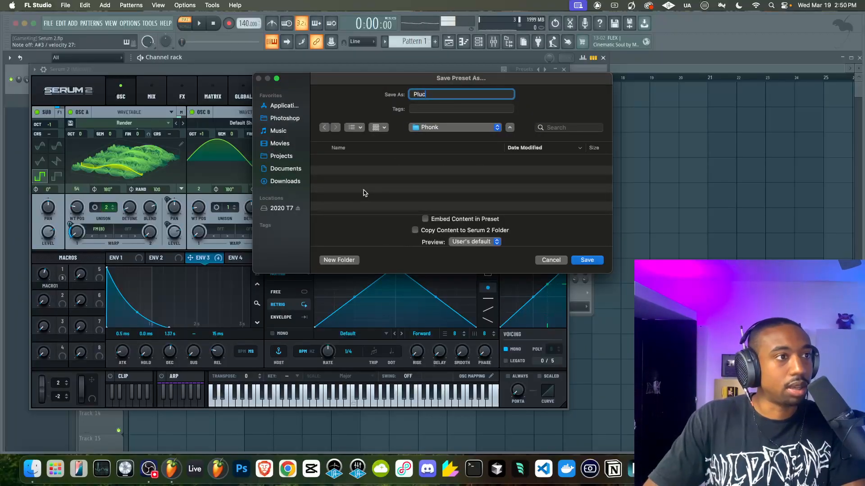
text(k - Phonk Plu)
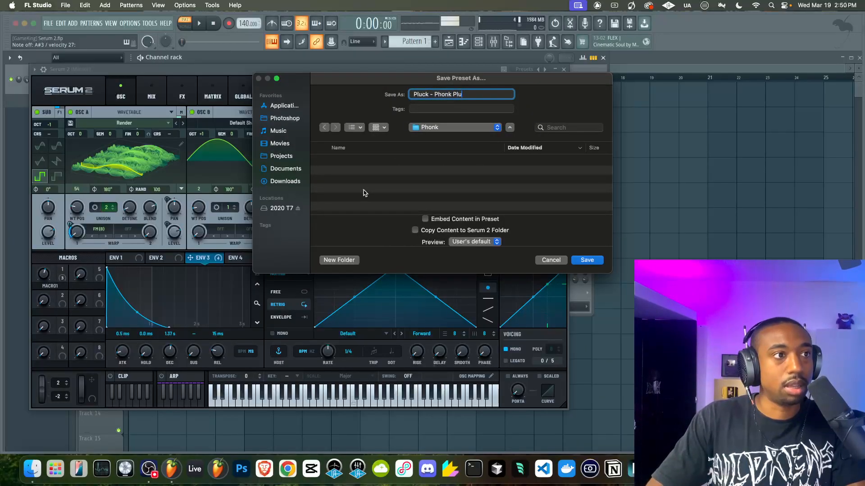
text(ck)
key(Return)
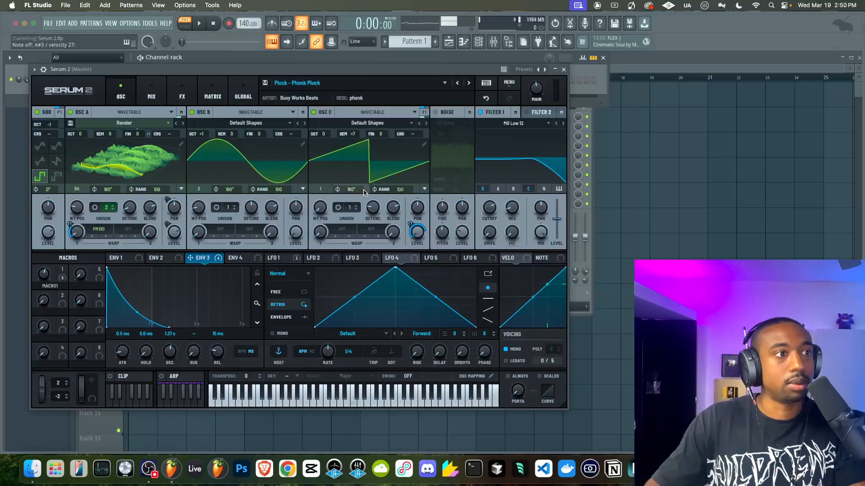
click(485, 81)
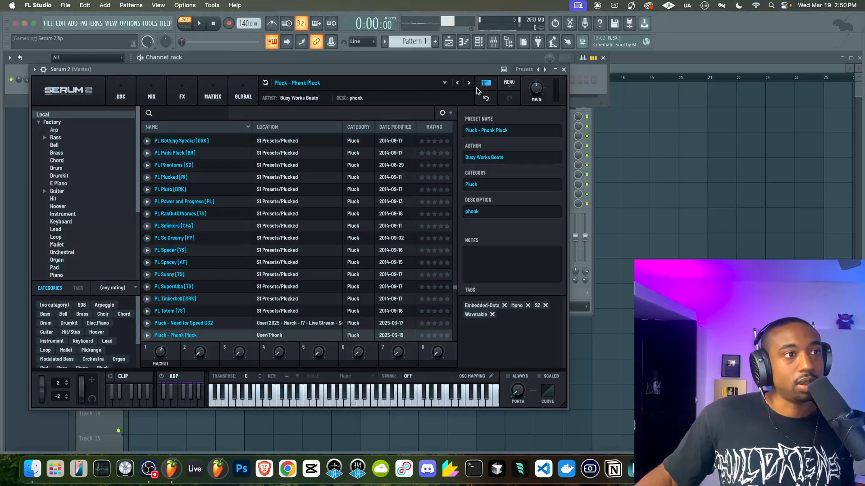
Step: Audition the factory E Piano presets, including Ballad FM EP, Electric Piano, Ethereal Pianet and DX Bright Keys
scroll(69, 211, down, 5)
scroll(66, 191, up, 5)
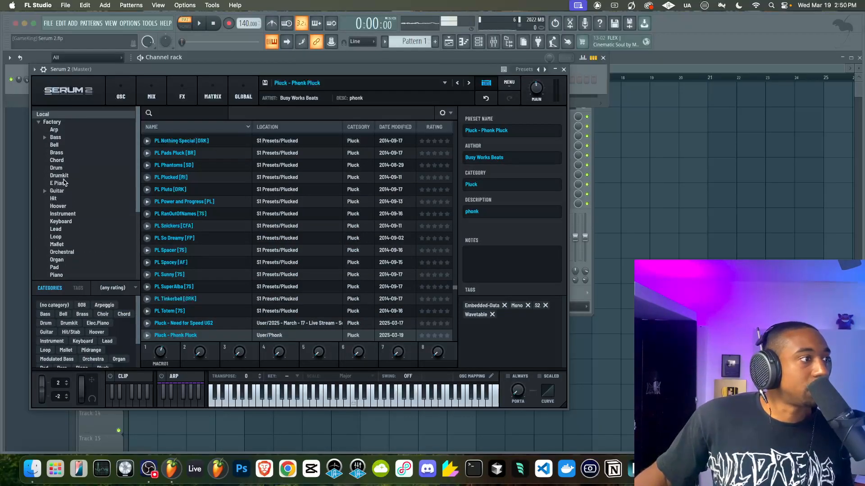
click(58, 183)
click(191, 139)
click(200, 139)
key(Escape)
click(277, 154)
click(279, 140)
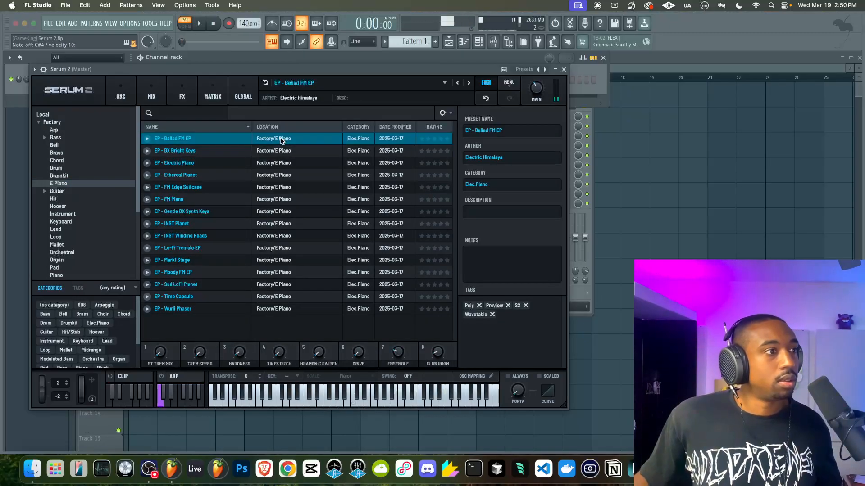
click(280, 163)
click(279, 176)
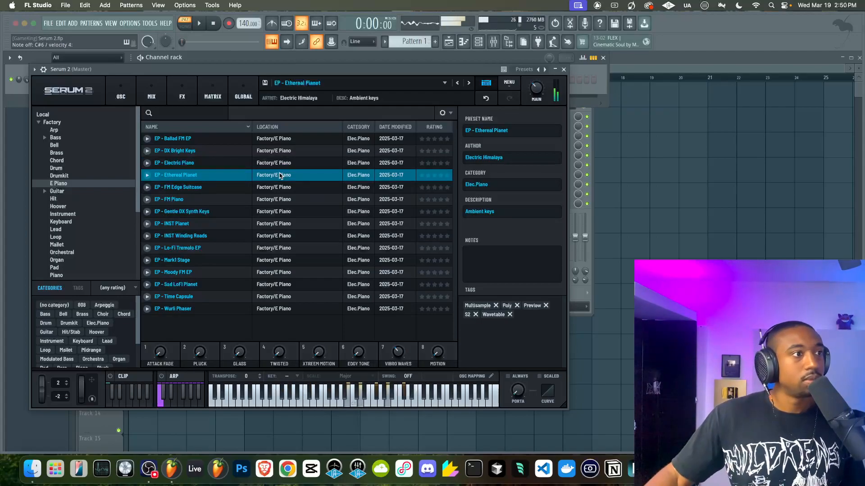
click(280, 152)
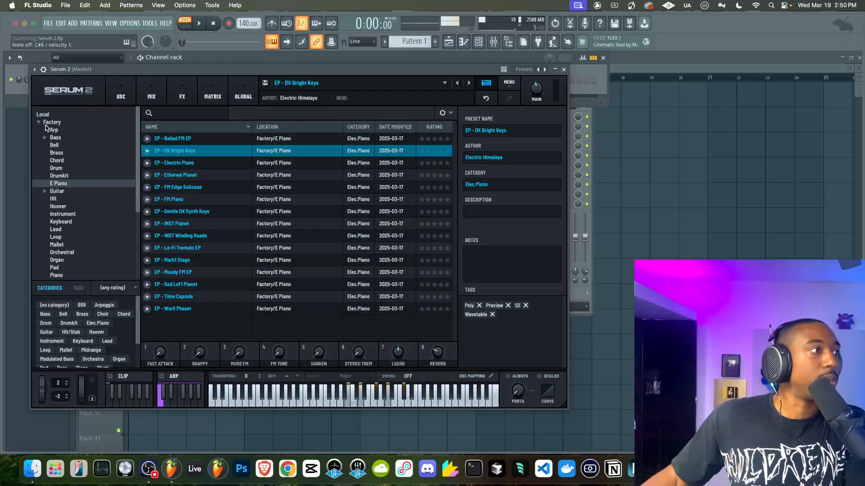
Step: Examine the rest of the preset folder list and the option for importing a preset pack
scroll(53, 178, down, 5)
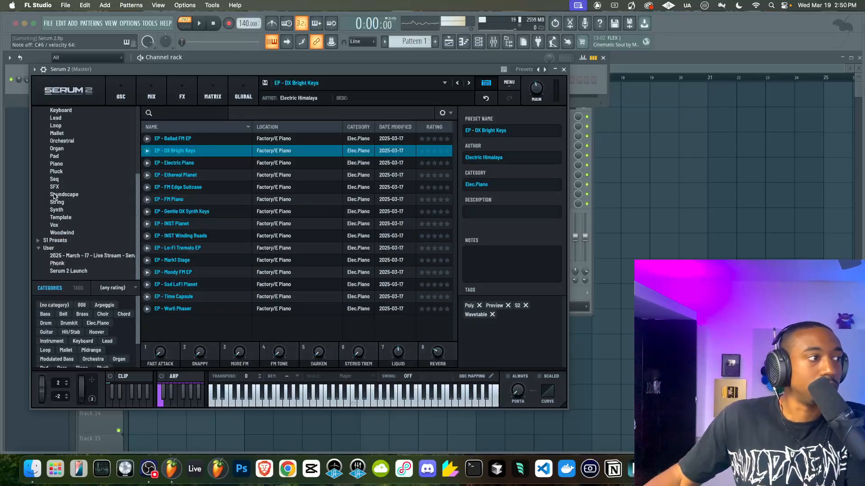
click(508, 83)
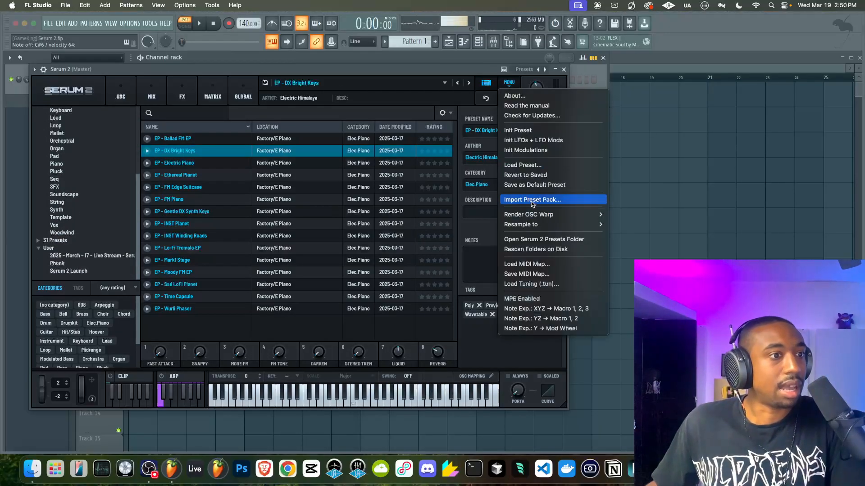
click(484, 328)
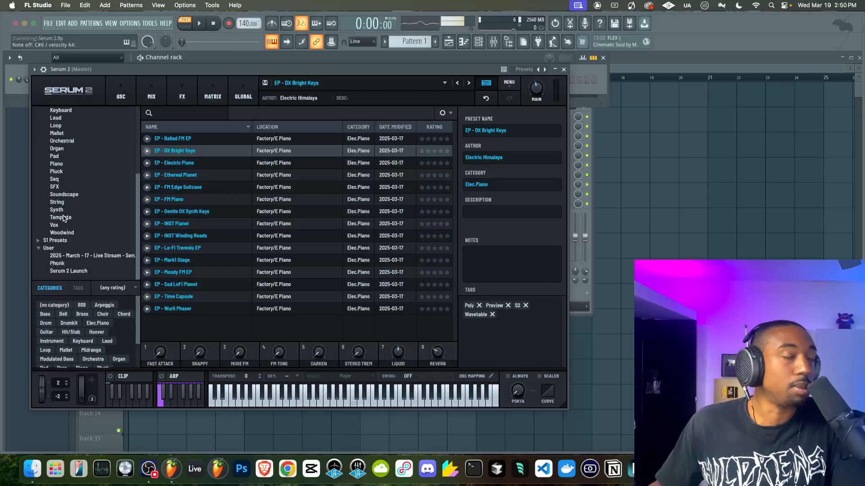
Step: Audition the E Piano presets Gentle DX Synth Keys, INST Pianet and INST Winding Roads
click(181, 211)
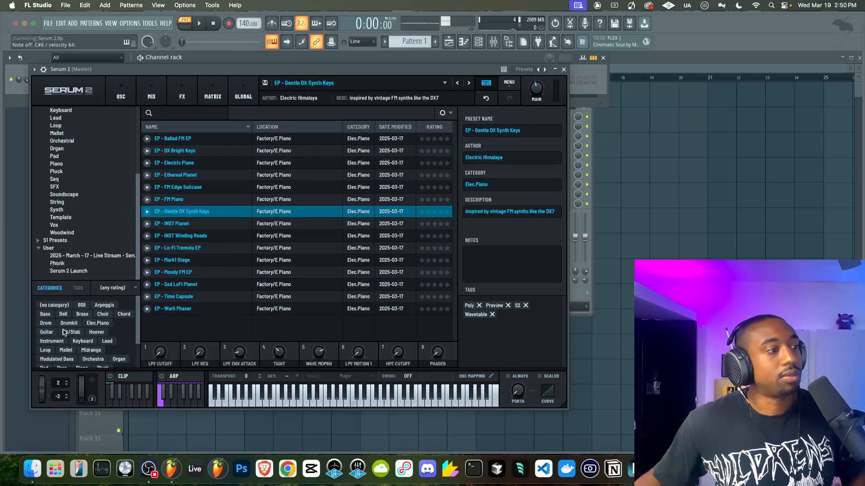
scroll(51, 175, up, 5)
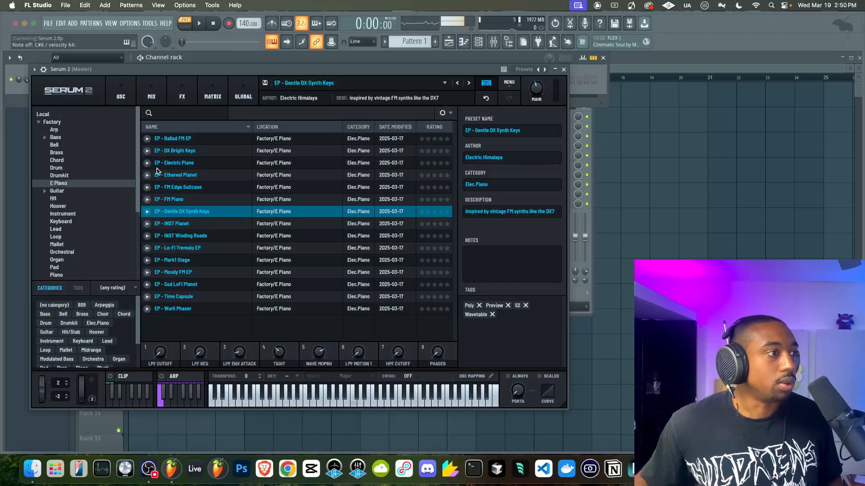
click(196, 223)
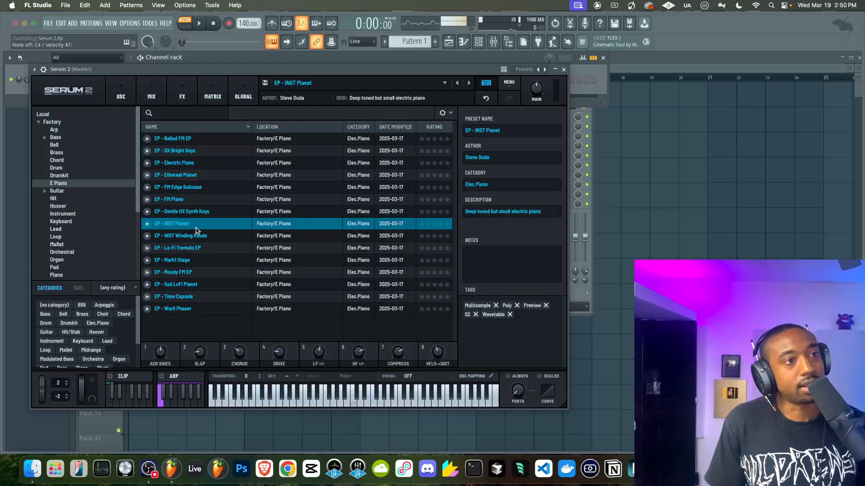
click(149, 467)
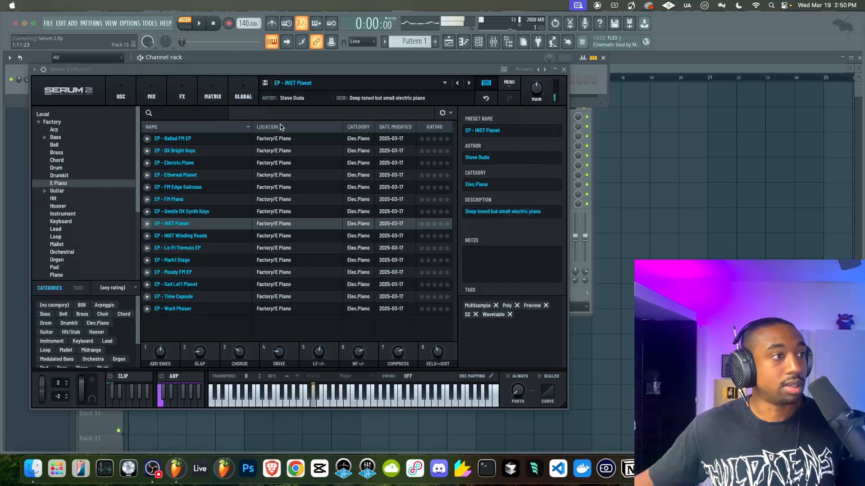
click(259, 70)
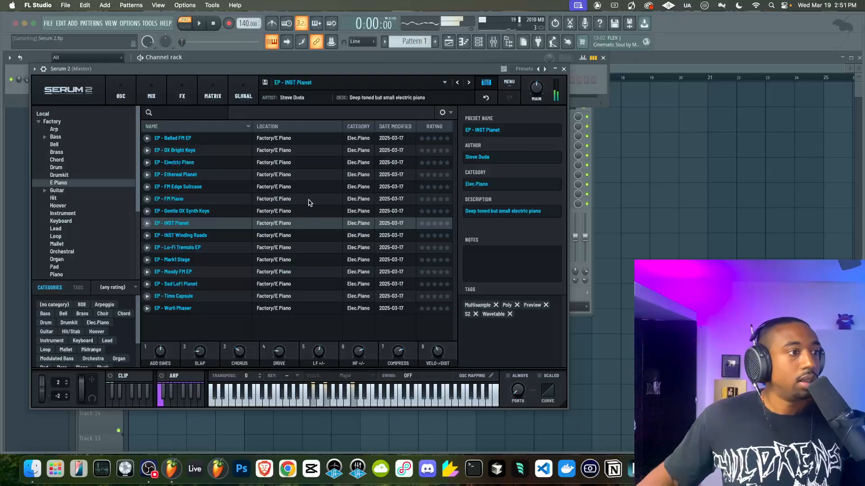
click(293, 235)
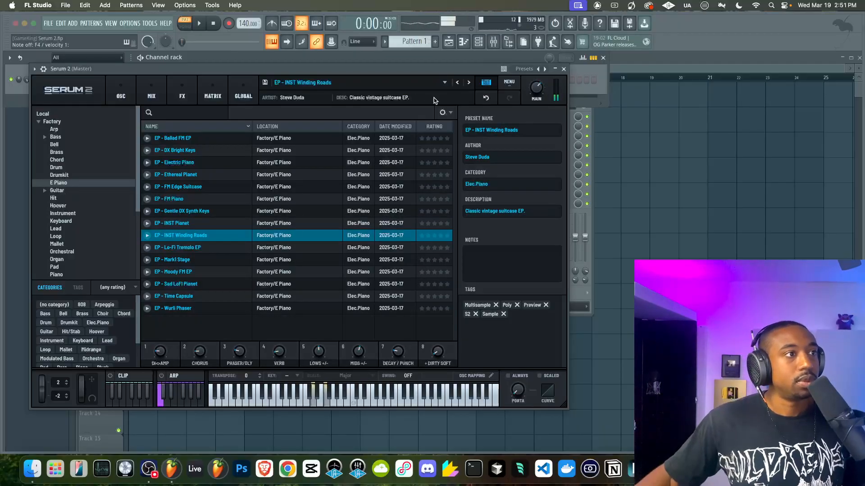
Step: Step through the remaining E Piano presets one by one, from Lo-Fi Tremolo EP to Wurli Phaser
click(468, 82)
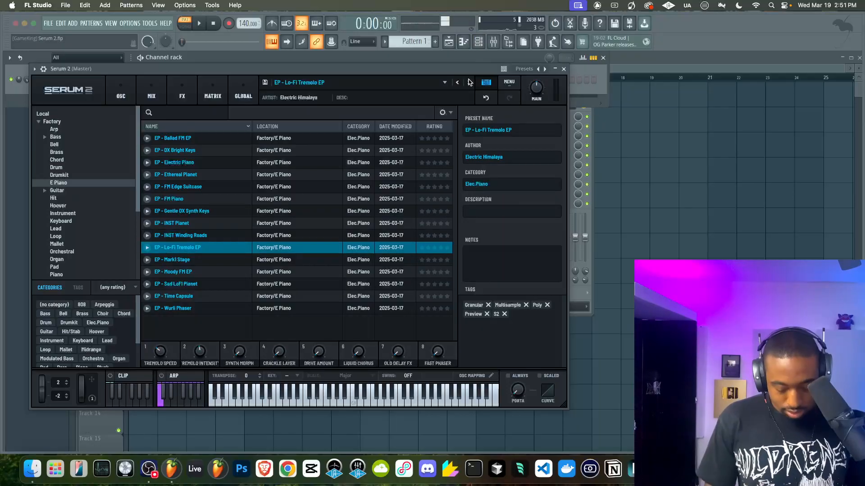
click(469, 82)
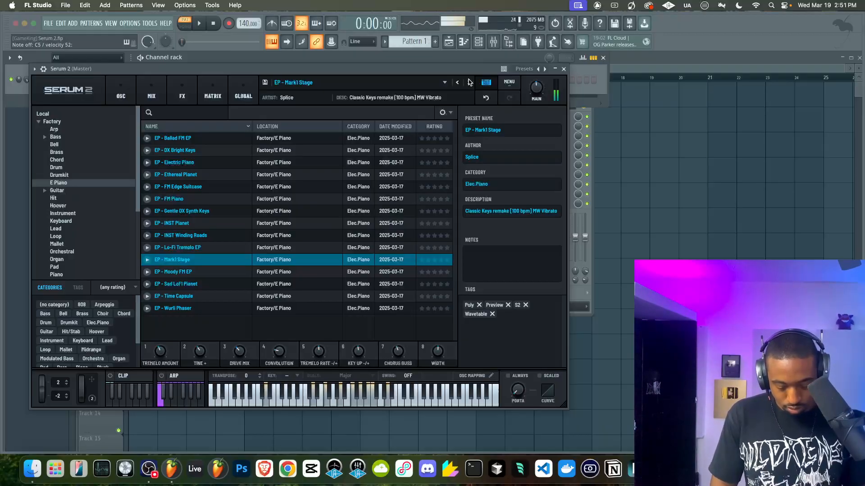
click(469, 83)
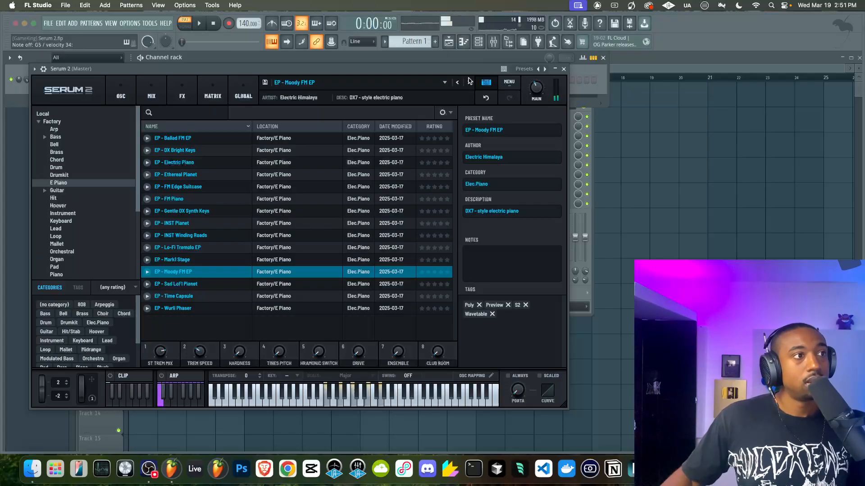
click(468, 82)
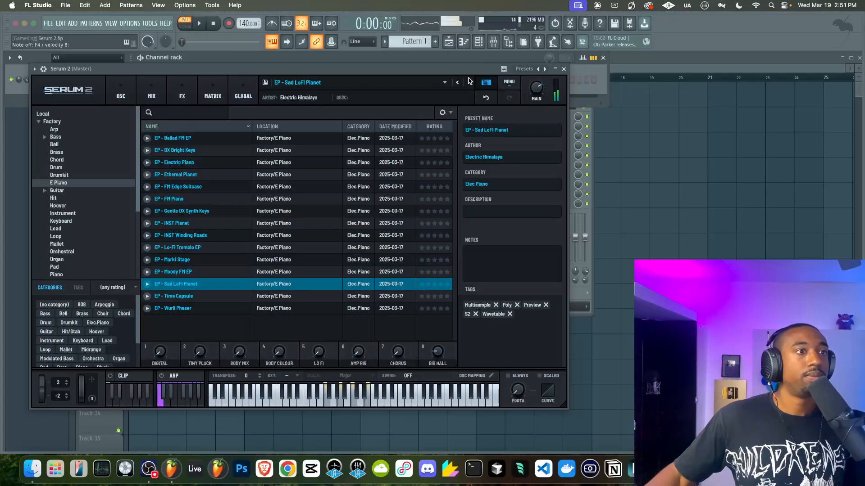
click(468, 82)
click(469, 82)
Step: Audition 70's Funk Guitar and 100 Nights in Marocco from the factory Guitar folder, and load Acoustic Guitar Duo
click(82, 190)
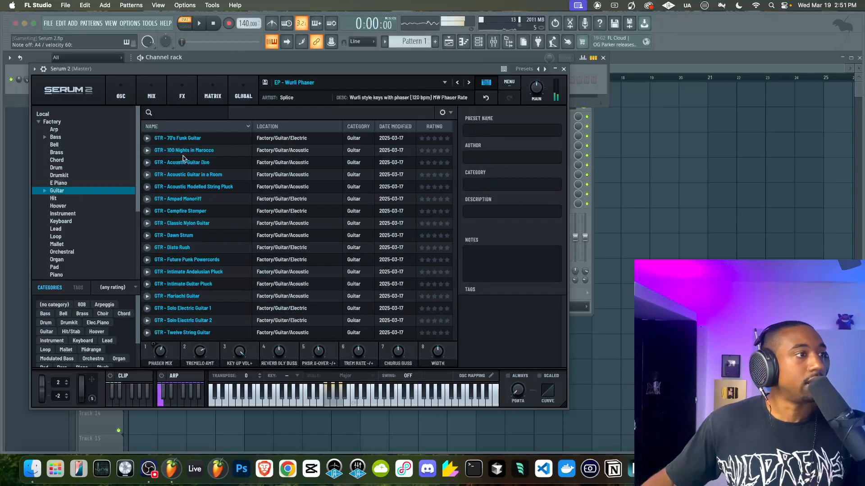
click(212, 140)
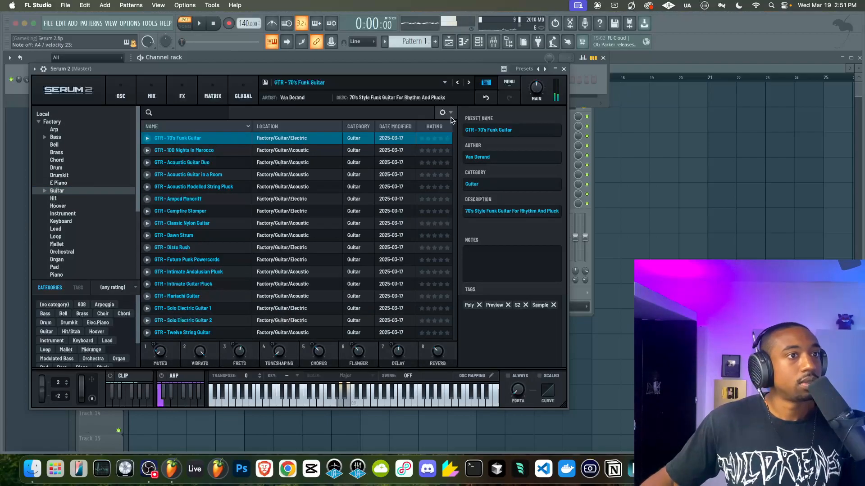
click(226, 151)
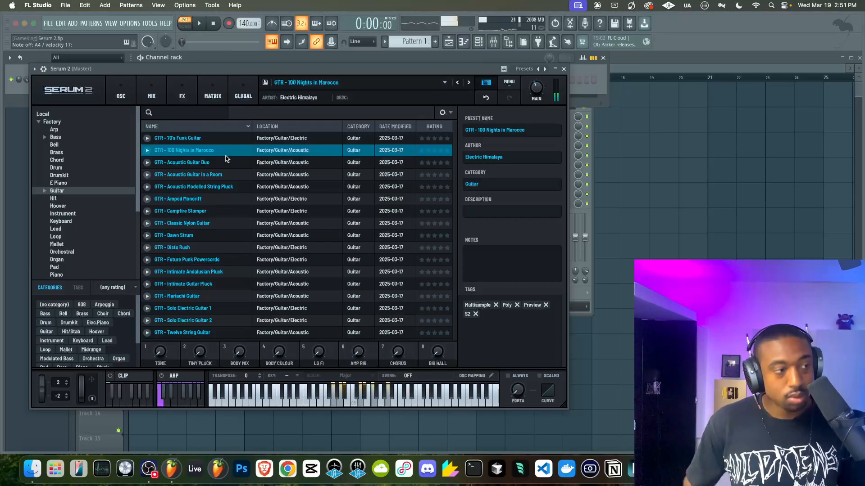
click(245, 163)
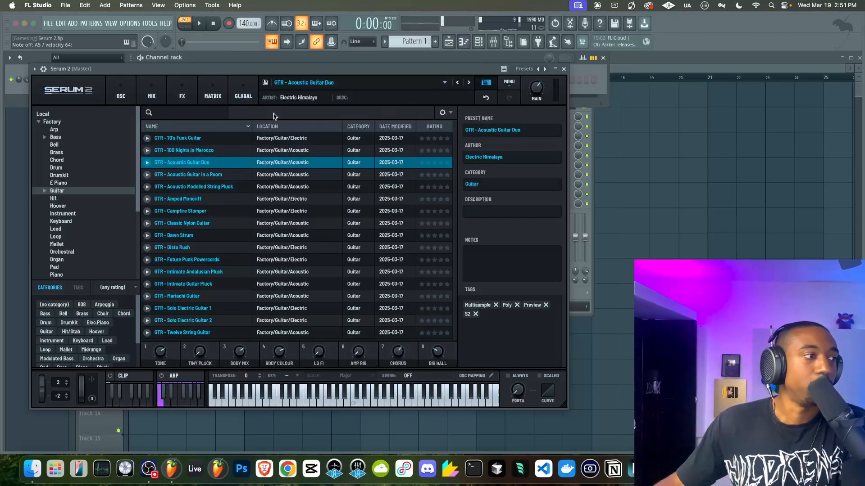
Step: Show the Acoustic Guitar Duo preset's oscillators and raise the level of its vinyl crackle noise
click(487, 84)
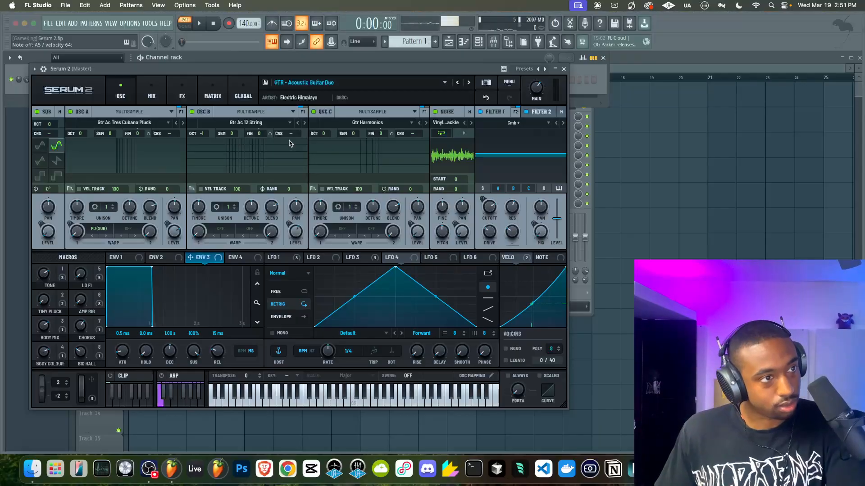
drag(462, 232, 464, 186)
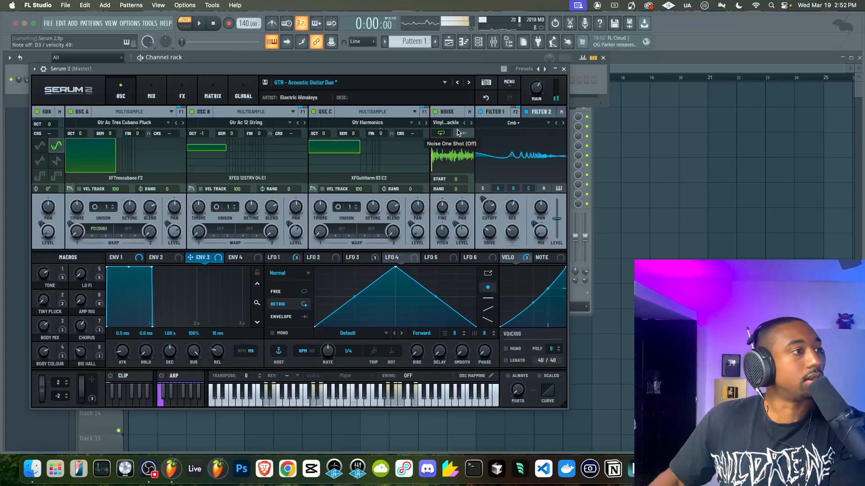
click(509, 81)
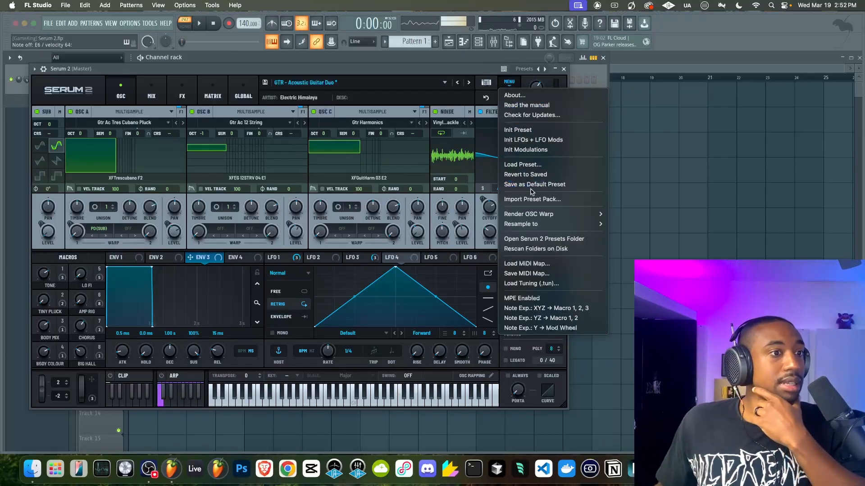
mouse_move(528, 217)
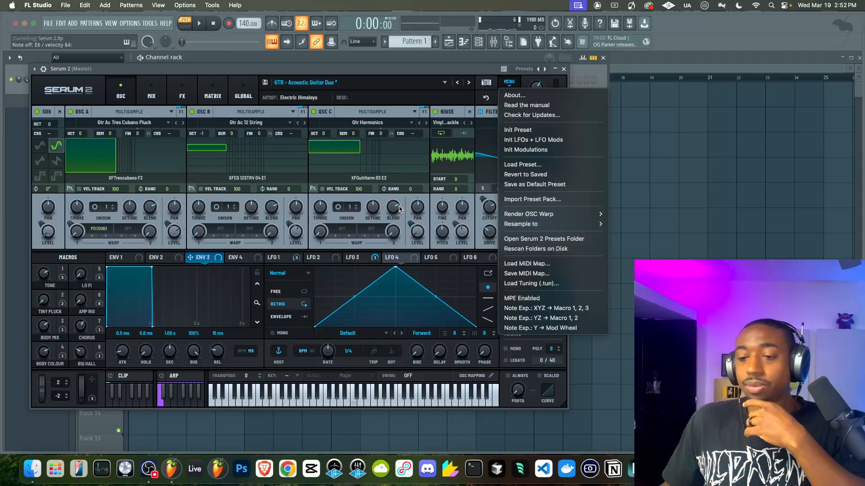
click(357, 203)
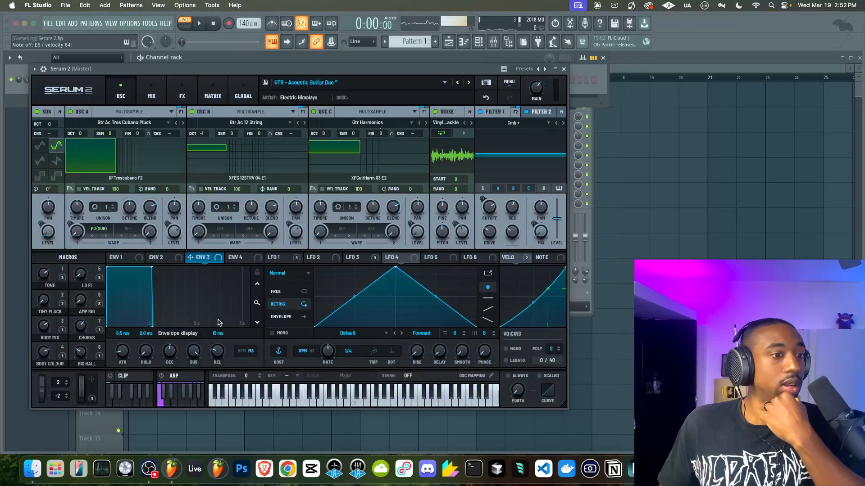
Step: Look through the Acoustic Guitar Duo preset's global, modulation matrix, effects and mixer views, and return to its oscillators
click(242, 96)
click(212, 97)
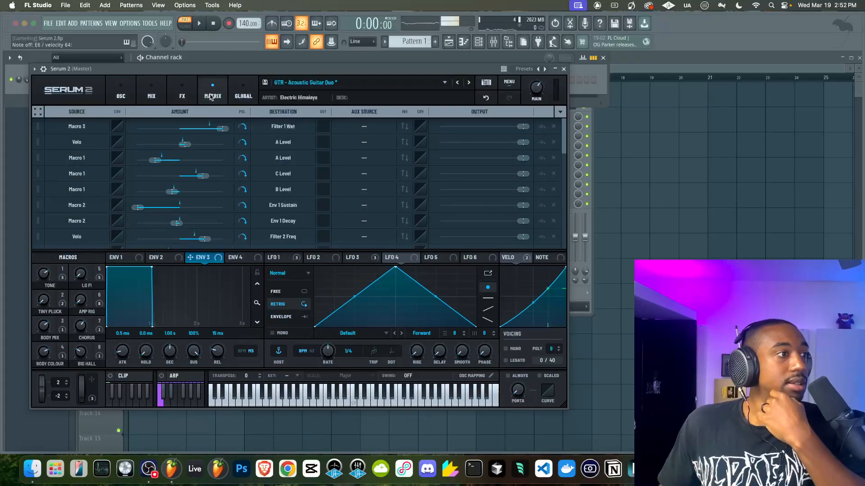
click(182, 96)
click(157, 96)
click(126, 94)
click(142, 94)
click(128, 93)
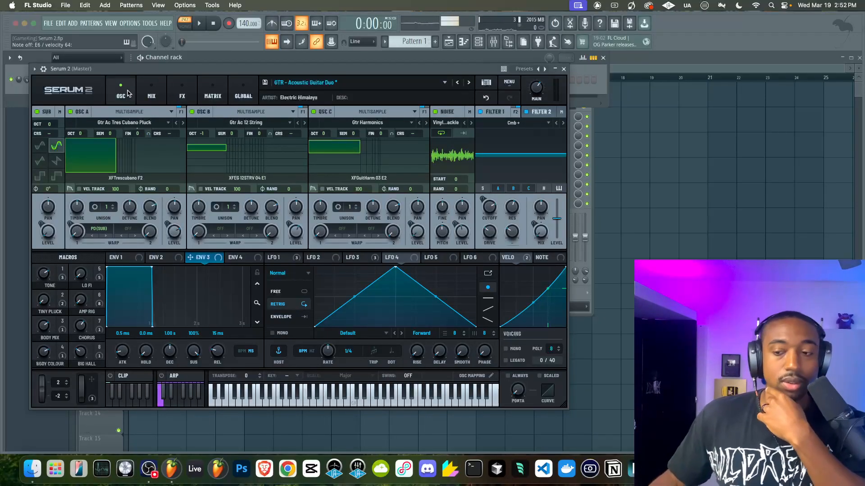